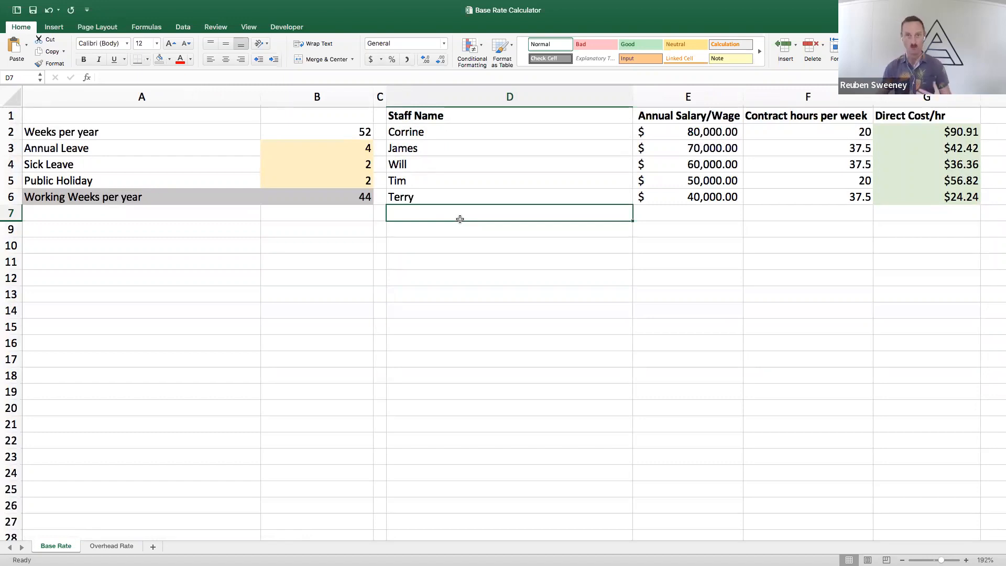
# Examine the Direct Cost/hr formula and how leave and public holidays reduce weeks per year to working weeks
pyautogui.click(926, 98)
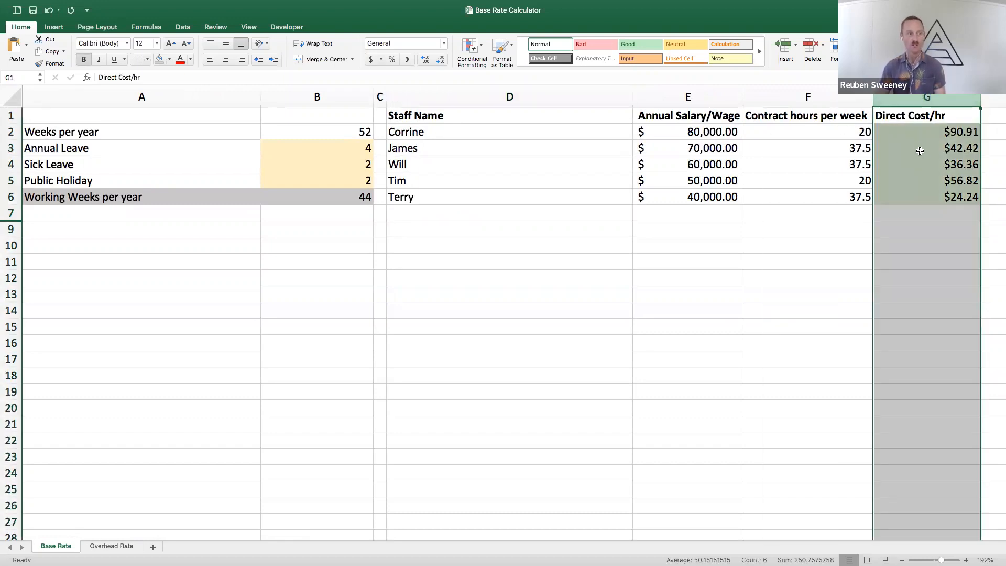
pyautogui.click(914, 133)
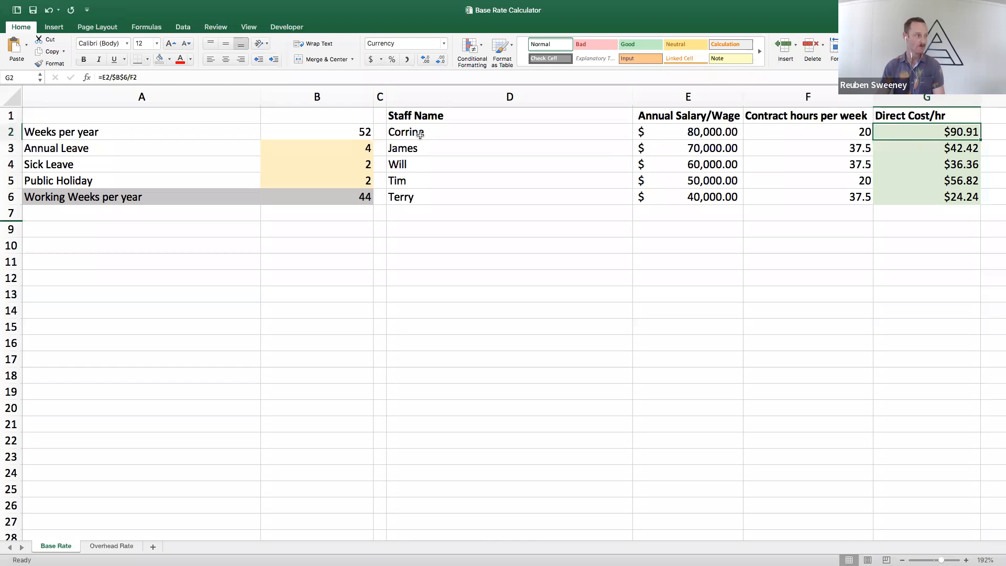
pyautogui.moveTo(209, 135); pyautogui.dragTo(309, 133)
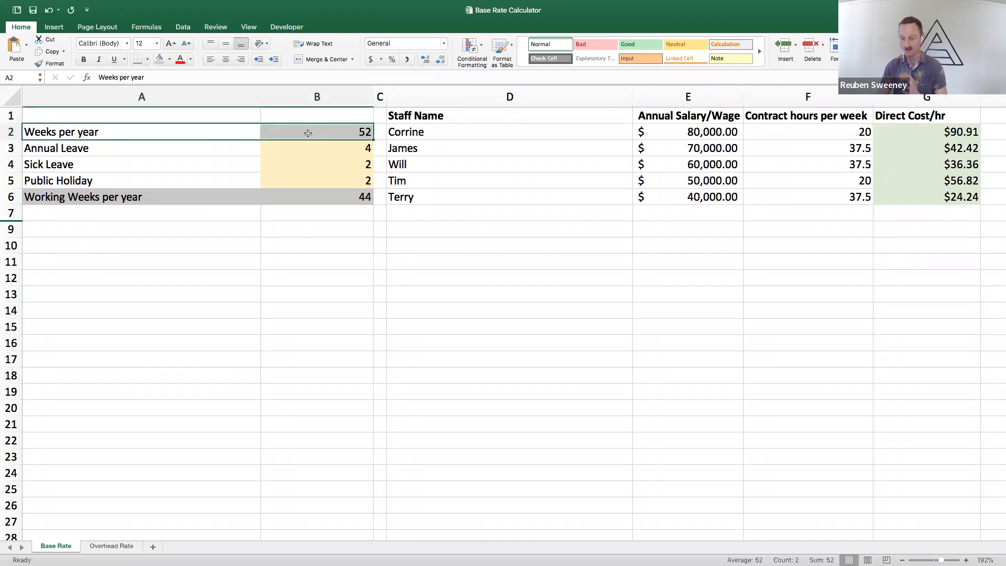
pyautogui.click(309, 133)
pyautogui.press('Return')
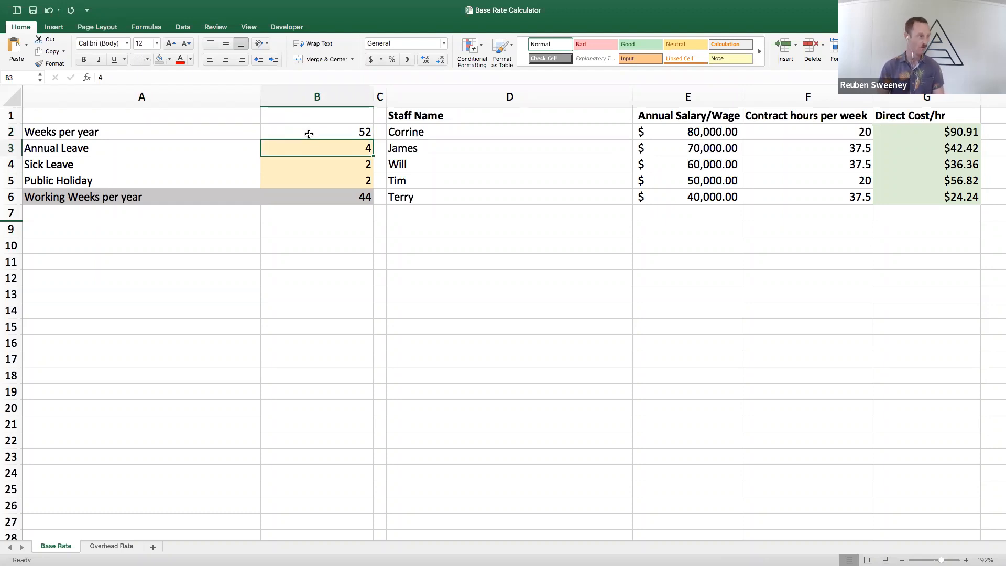
pyautogui.press('Return')
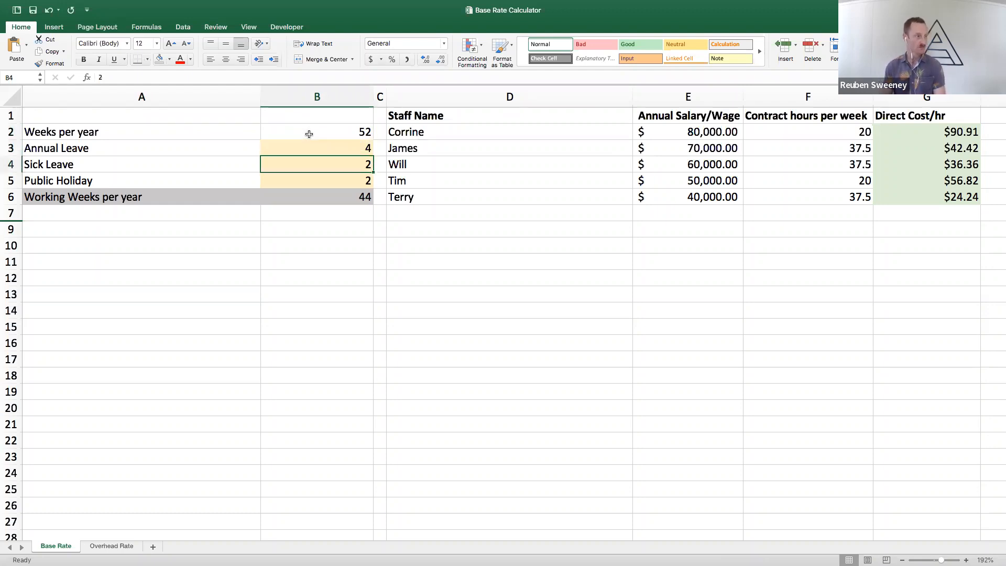
pyautogui.click(309, 134)
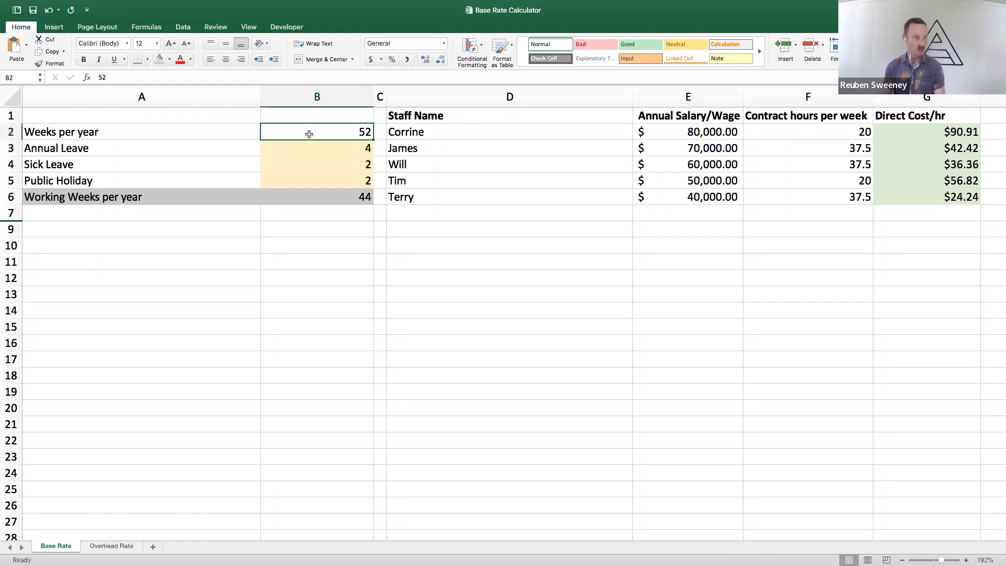
pyautogui.press('Return')
pyautogui.press('Return')
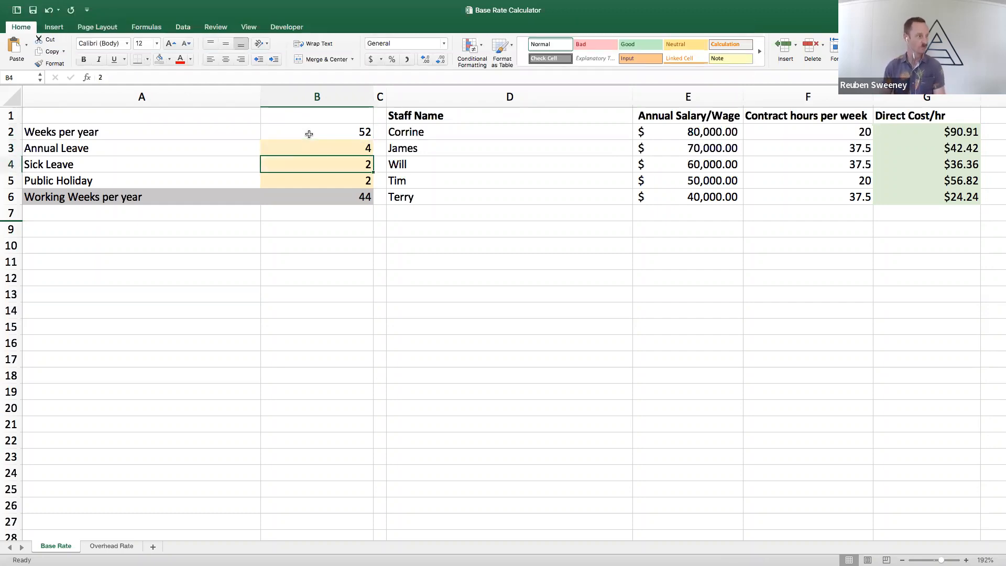
pyautogui.press('Return')
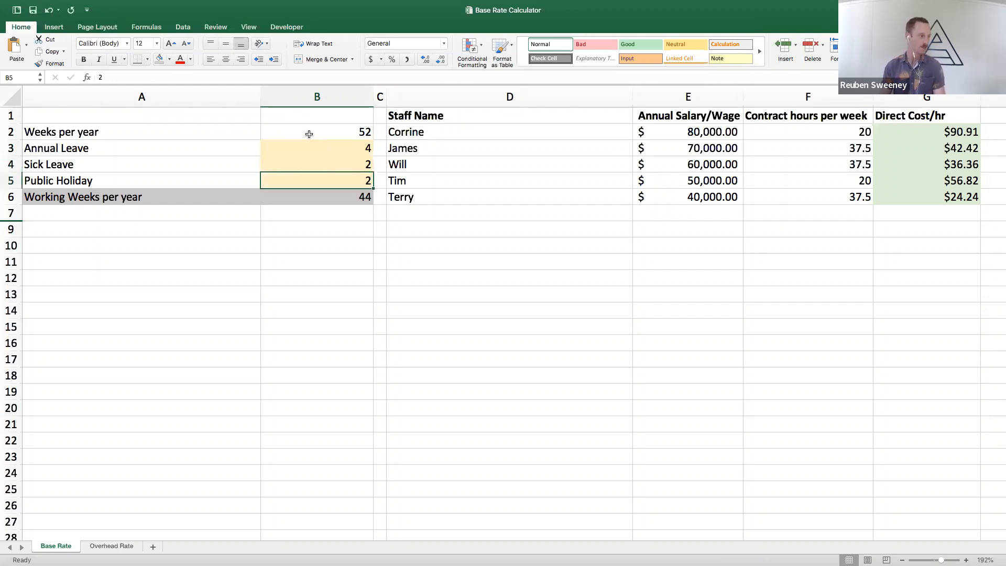
pyautogui.press('Return')
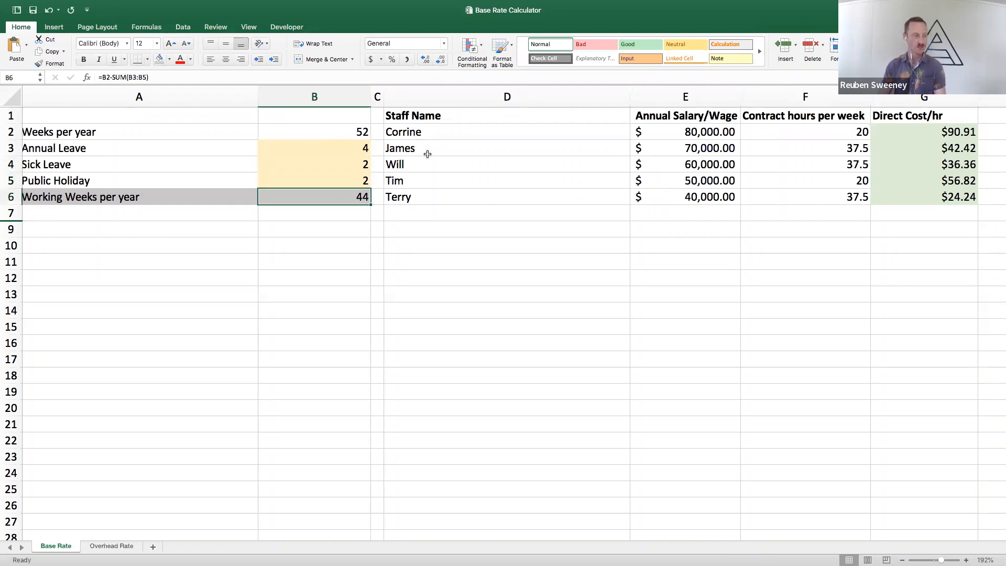
# Review the list of staff names and the Annual Salary/Wage entered for each staff member
pyautogui.hscroll(5, 427, 153)
pyautogui.moveTo(273, 129); pyautogui.dragTo(285, 192)
pyautogui.hscroll(5, 278, 184)
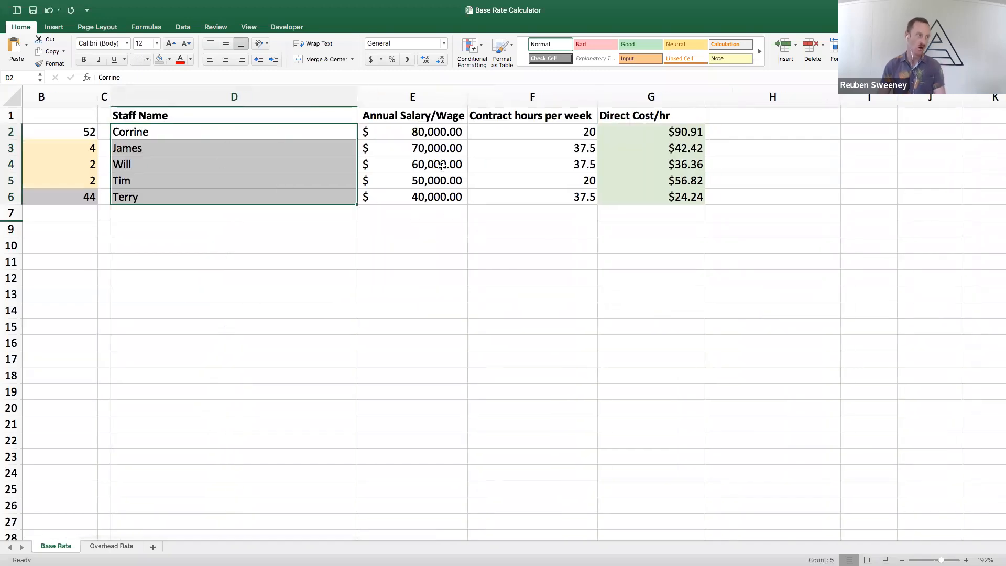
pyautogui.click(419, 135)
pyautogui.press('Down')
pyautogui.press('Down')
pyautogui.press('Down')
pyautogui.click(413, 135)
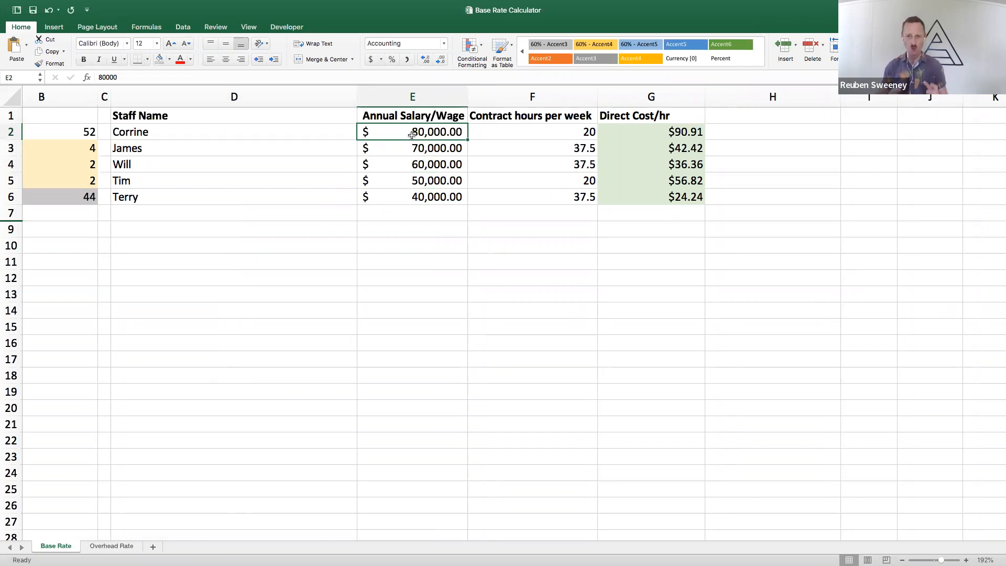
pyautogui.press('Right')
pyautogui.press('Left')
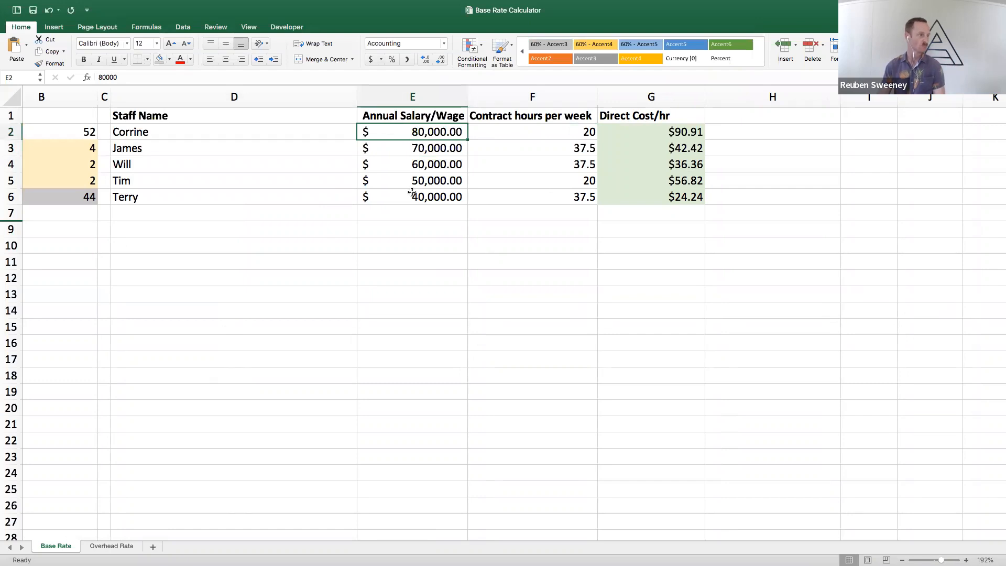
# Examine the contract hours per week of each staff member and compare the first entry with its annual salary
pyautogui.click(528, 131)
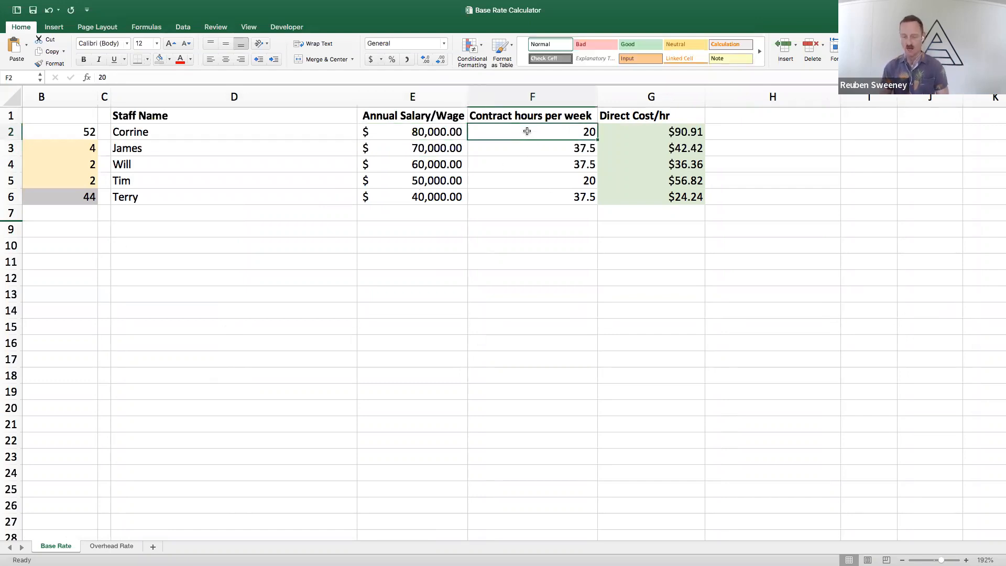
pyautogui.press('Down')
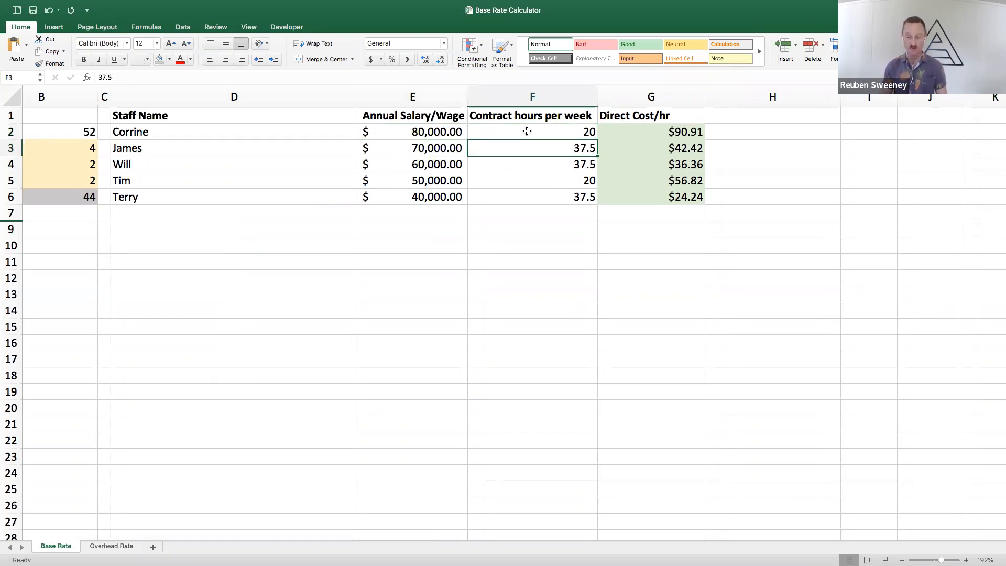
pyautogui.press('Up')
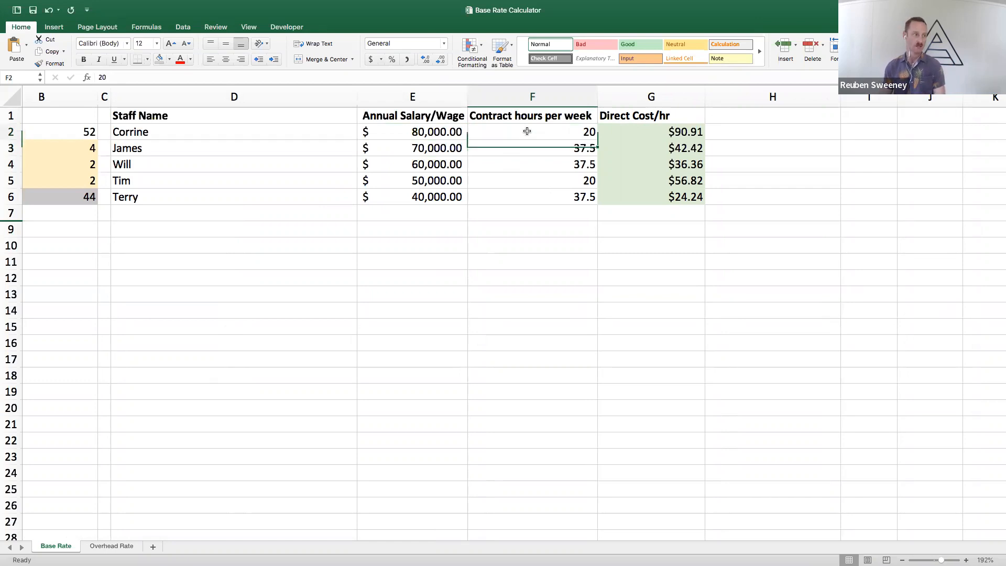
pyautogui.press('Down')
pyautogui.press('Down')
pyautogui.press('Down')
pyautogui.press('Down')
pyautogui.press('Up')
pyautogui.press('Up')
pyautogui.press('Up')
pyautogui.press('Up')
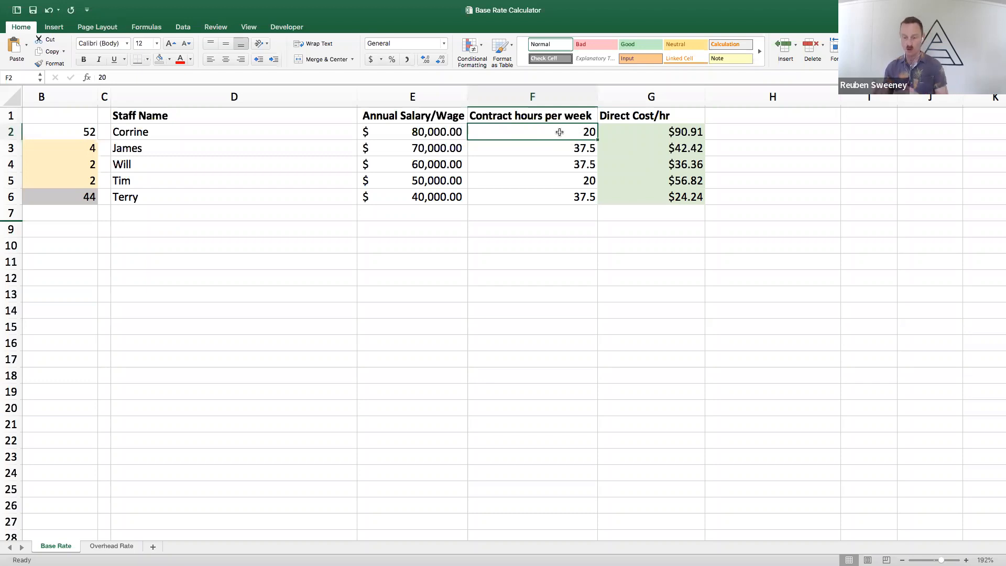
pyautogui.click(435, 133)
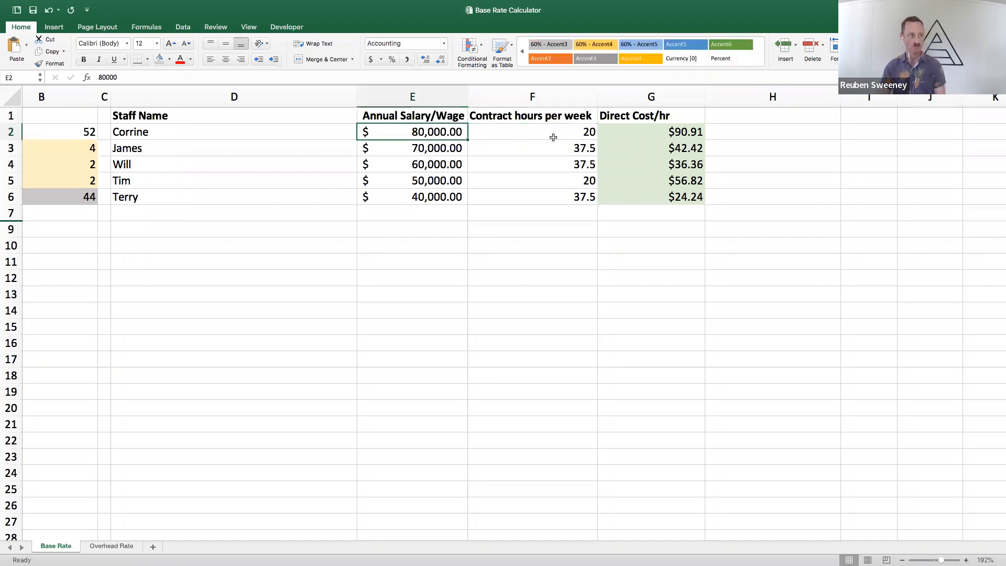
# Inspect the Direct Cost/hr formulas for all staff against their annual salary and contract hours
pyautogui.click(663, 128)
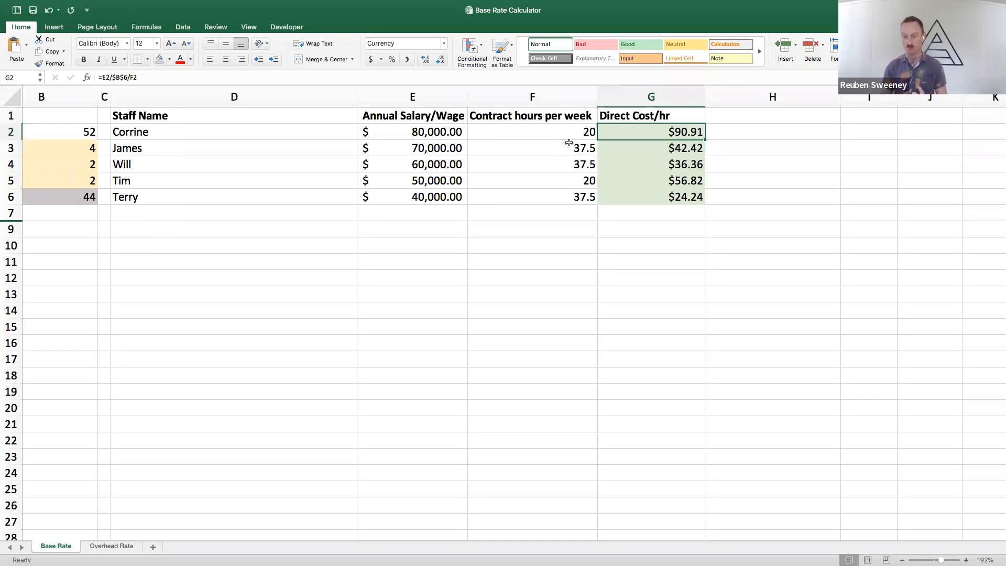
pyautogui.moveTo(648, 195); pyautogui.dragTo(636, 131)
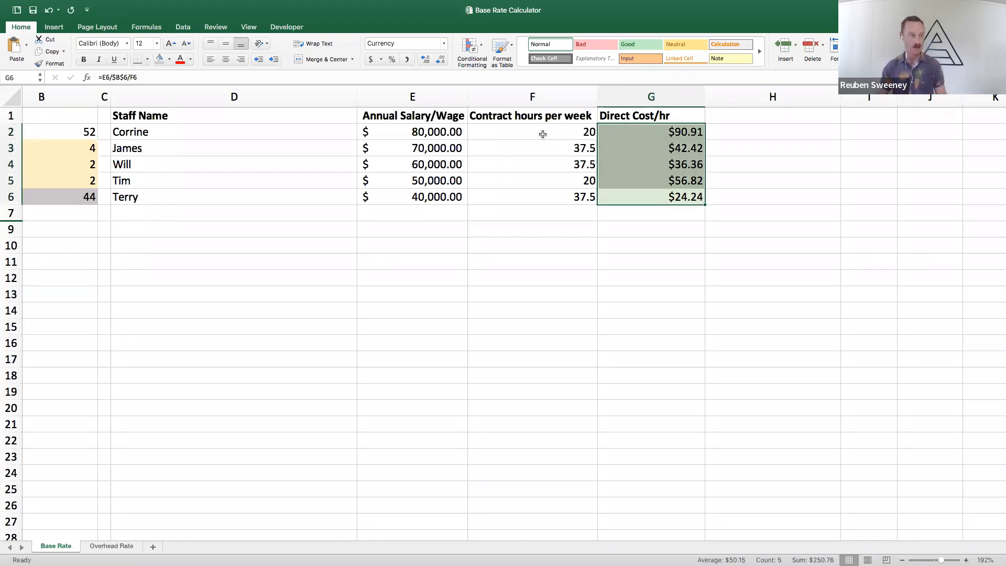
pyautogui.click(571, 132)
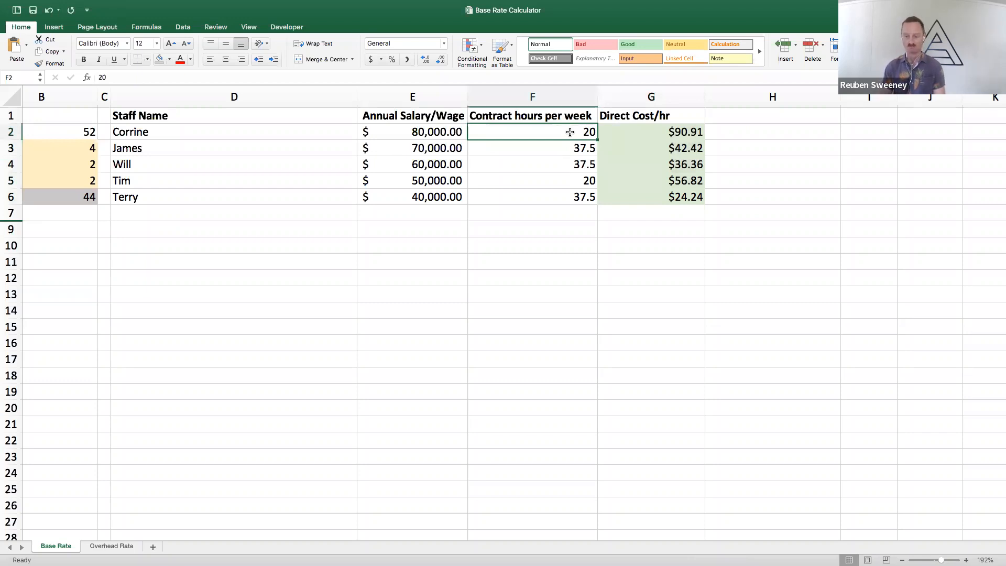
pyautogui.press('Left')
pyautogui.press('Right')
pyautogui.press('Right')
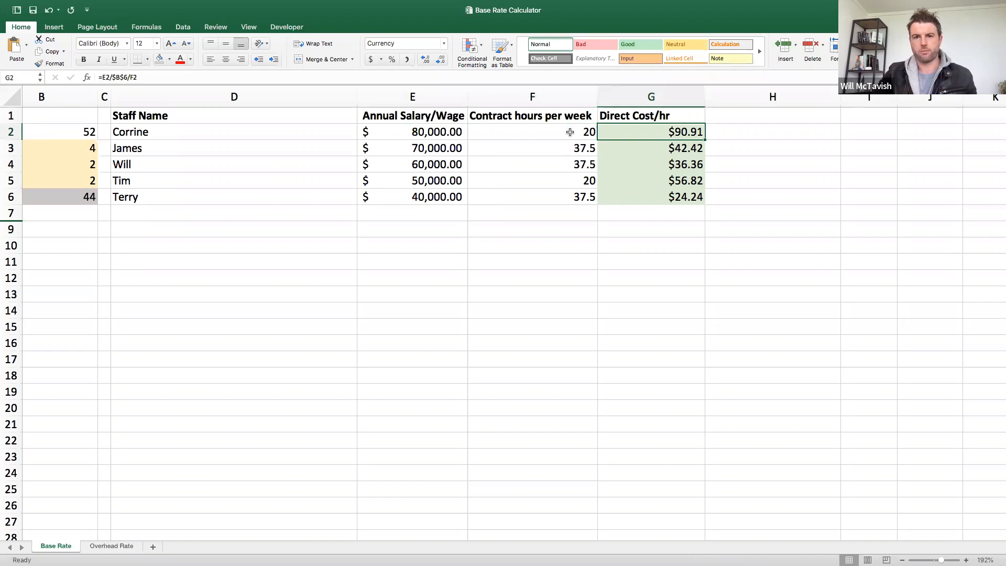
pyautogui.press('Left')
pyautogui.press('Left')
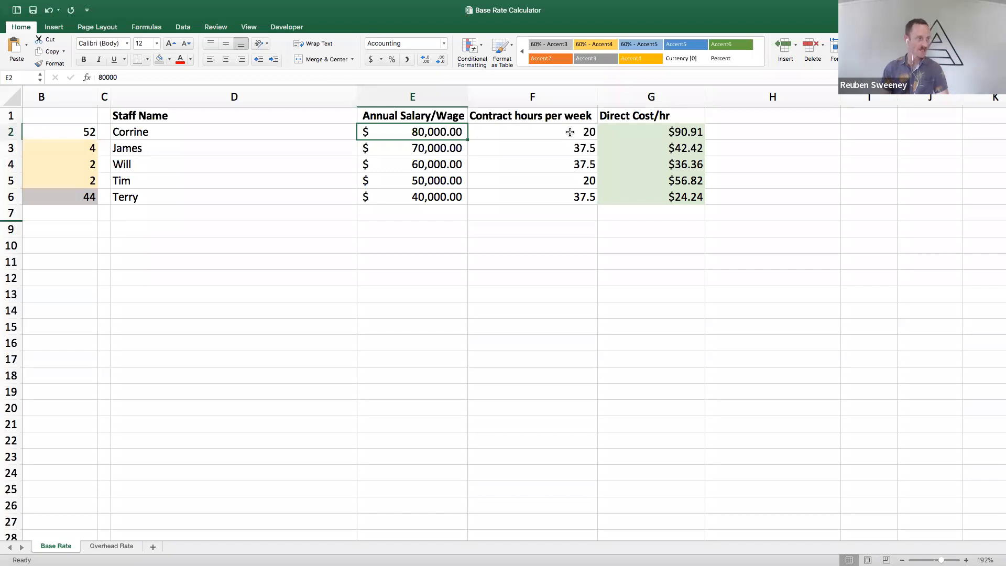
pyautogui.press('Down')
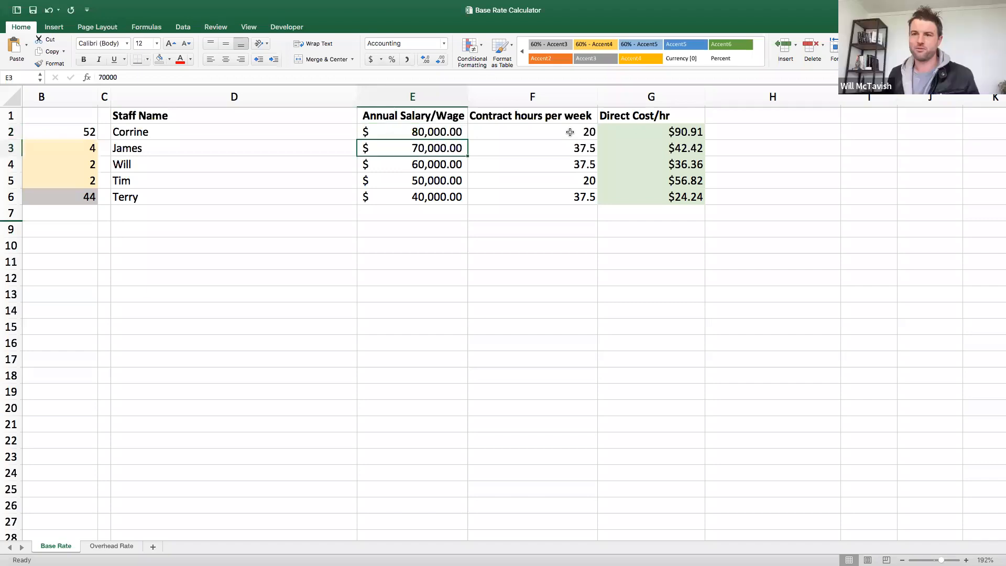
pyautogui.press('Down')
pyautogui.press('Up')
pyautogui.press('Up')
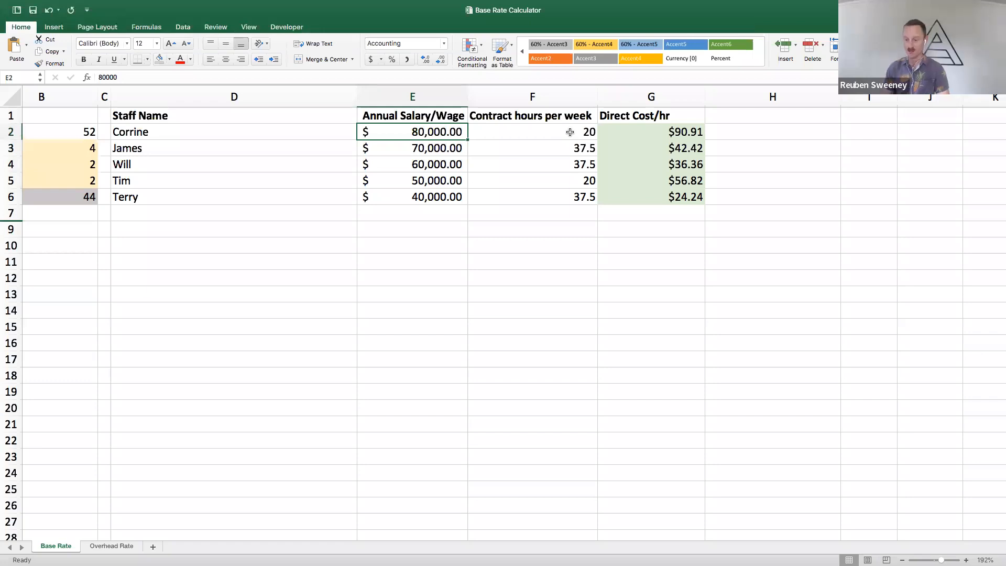
pyautogui.press('Right')
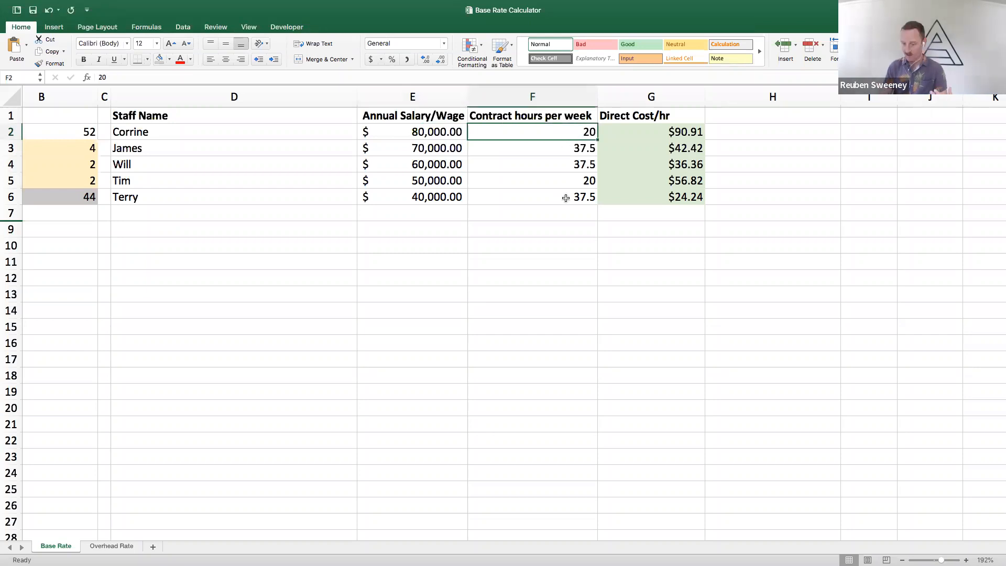
# Review all annual salaries, the annual leave allowance and the first staff row's Direct Cost/hr formula
pyautogui.moveTo(439, 137); pyautogui.dragTo(438, 201)
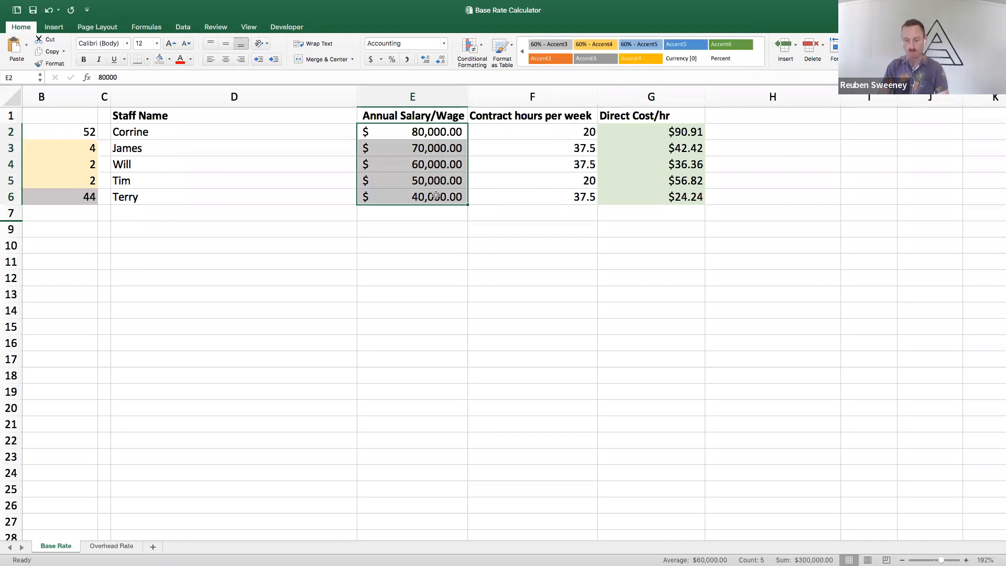
pyautogui.click(411, 135)
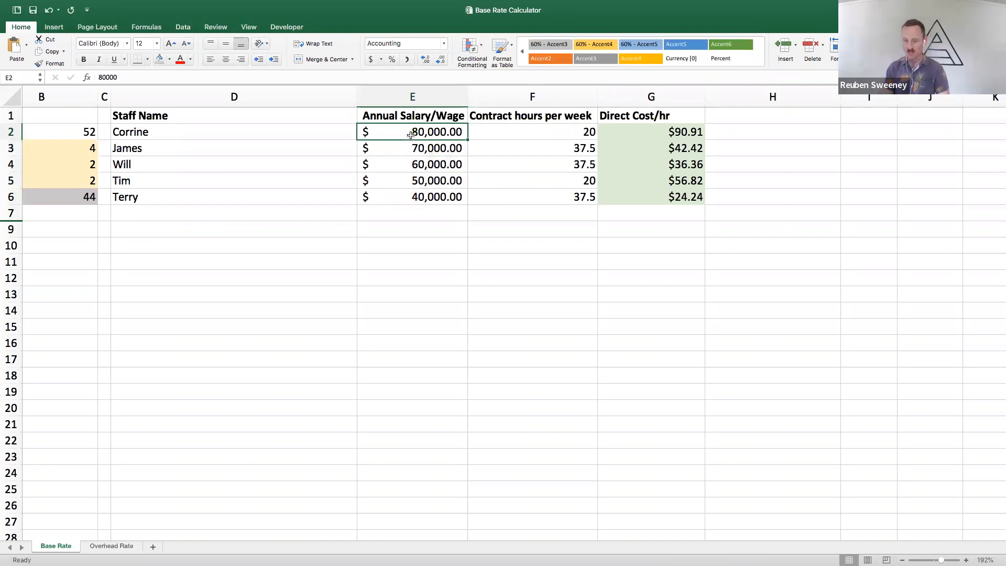
pyautogui.press('Left')
pyautogui.press('Left')
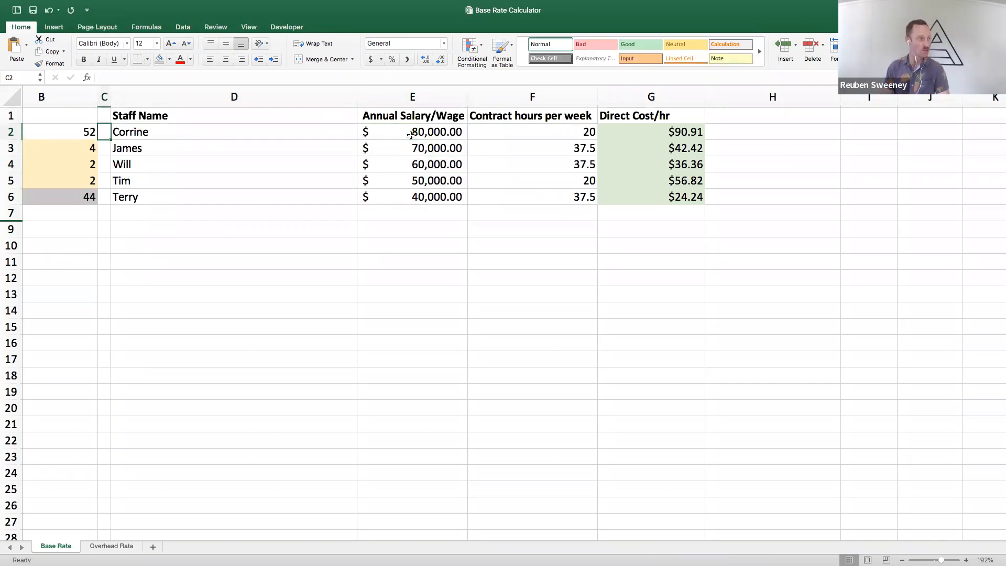
pyautogui.press('Left')
pyautogui.press('Left')
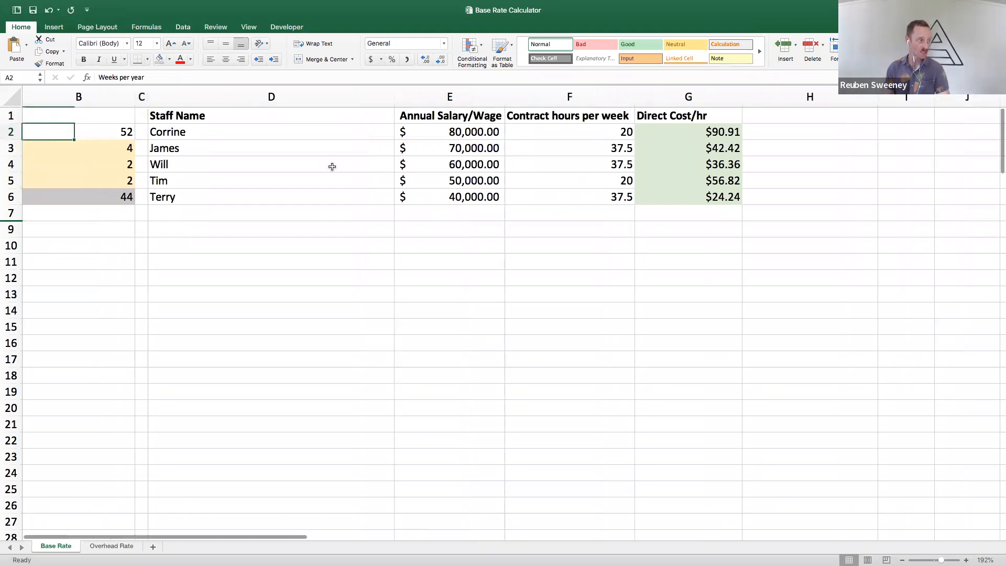
pyautogui.press('Down')
pyautogui.press('Right')
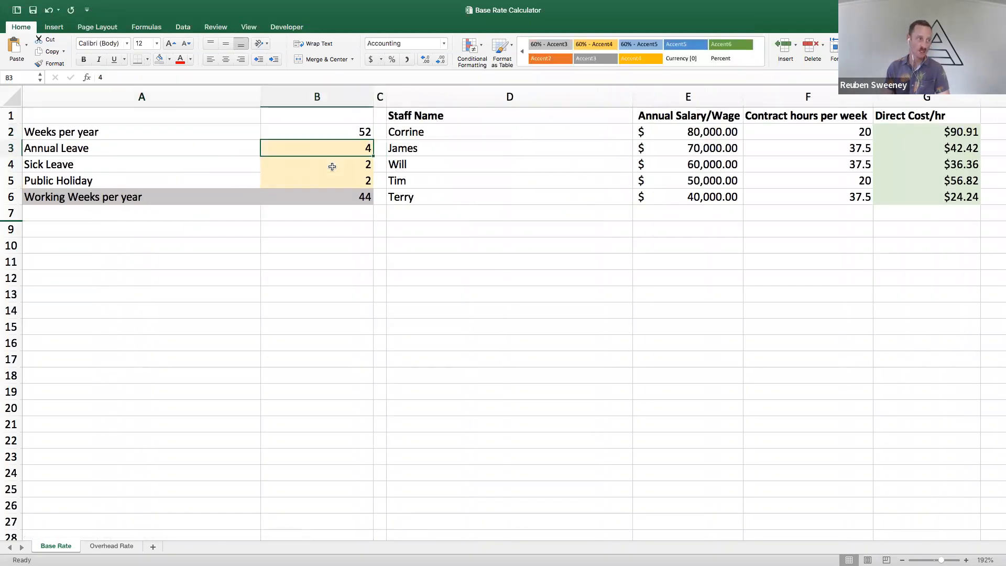
pyautogui.press('Right')
pyautogui.press('Right')
pyautogui.press('Right')
pyautogui.press('Right')
pyautogui.press('Right')
pyautogui.press('Right')
pyautogui.press('Left')
pyautogui.press('Up')
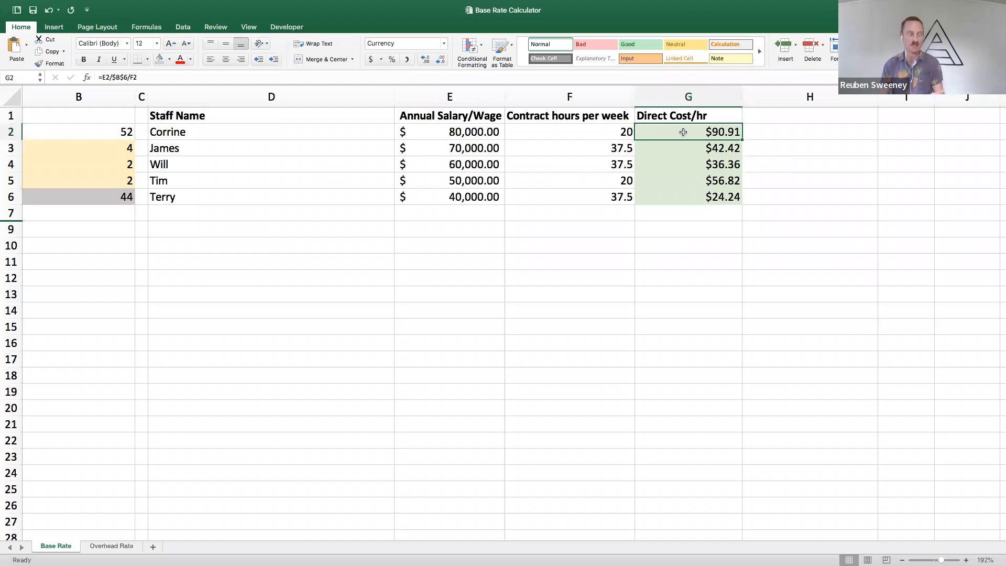
# Reveal the XPM Base Rates bullet on the Direct Costs slide and switch to the browser with Xero Practice Manager
pyautogui.hotkey('ctrl', 'Left')
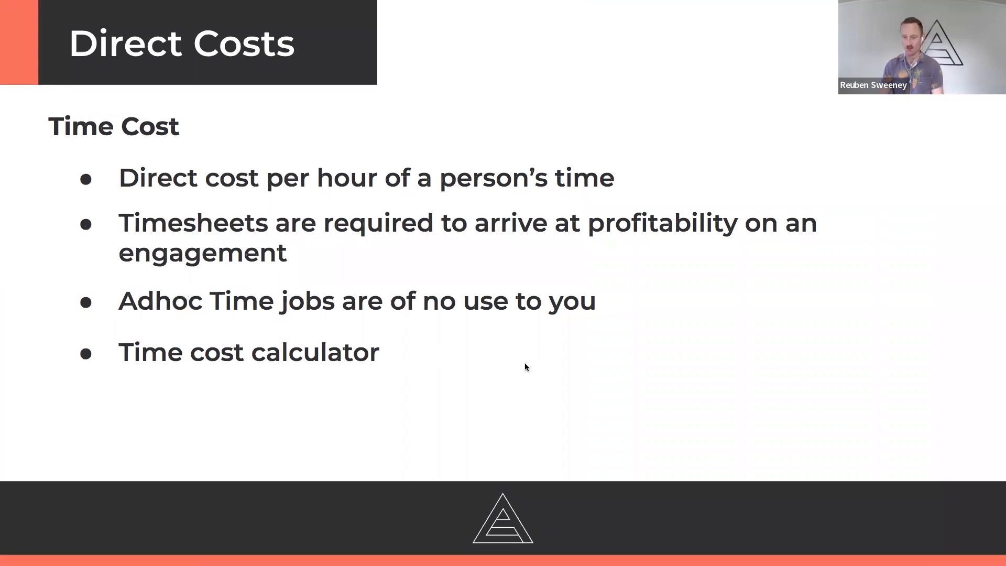
pyautogui.press('Right')
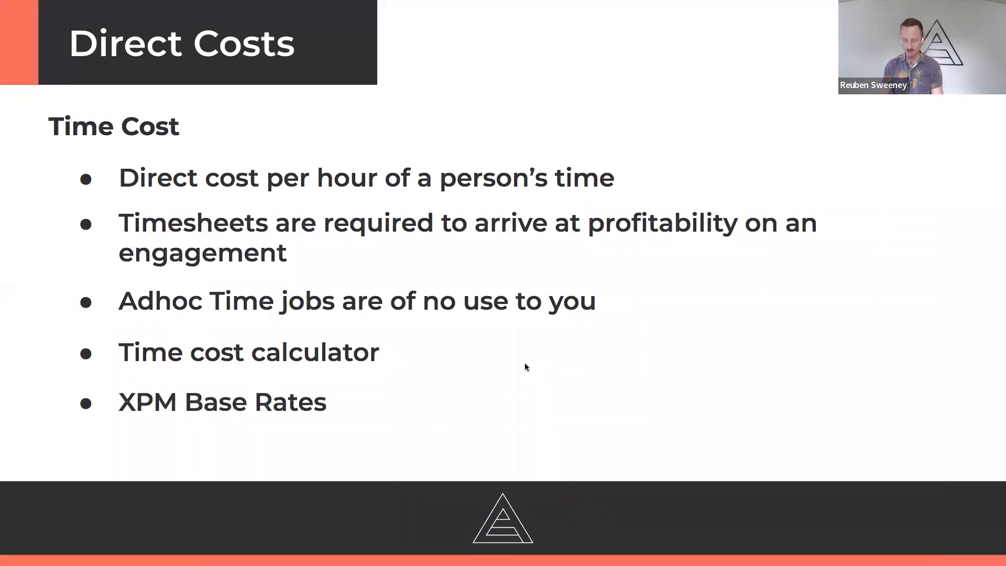
pyautogui.hotkey('ctrl', 'Right')
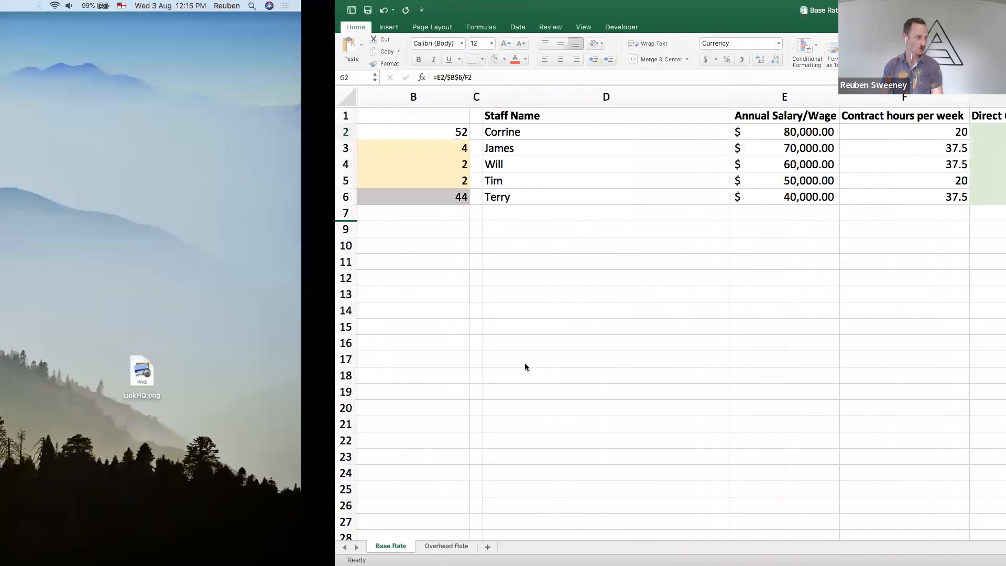
pyautogui.hotkey('ctrl', 'Left')
pyautogui.hotkey('ctrl', 'Left')
pyautogui.hotkey('ctrl', 'Left')
pyautogui.hotkey('ctrl', 'Left')
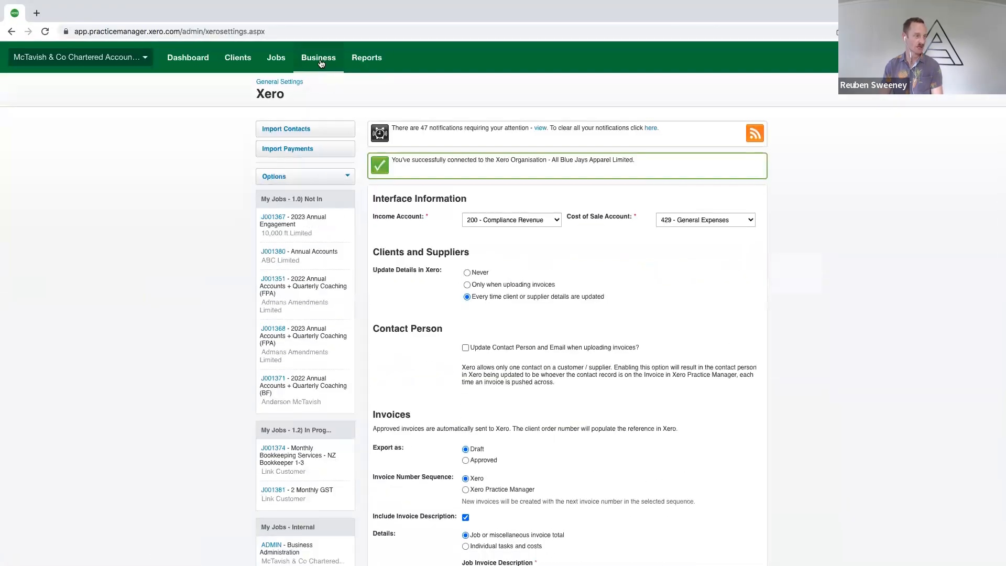
# Open the staff settings in Xero Practice Manager and bring up the record of the last staff member listed
pyautogui.click(320, 59)
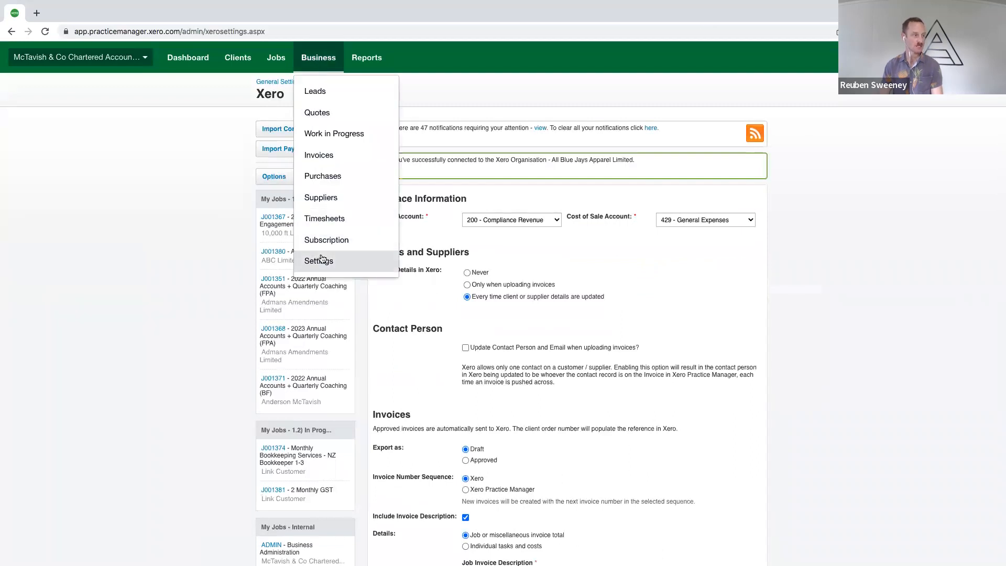
pyautogui.click(318, 261)
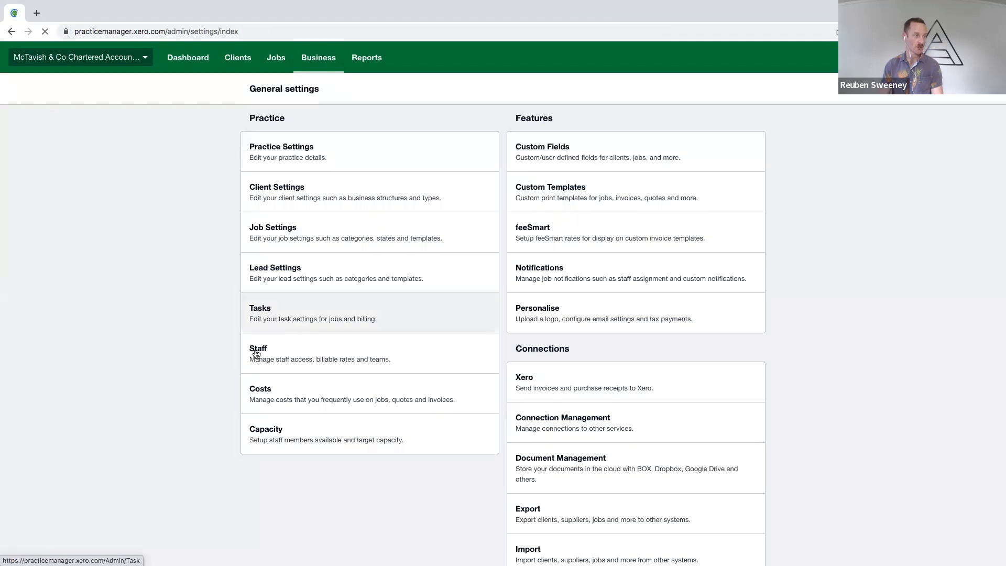
pyautogui.click(265, 350)
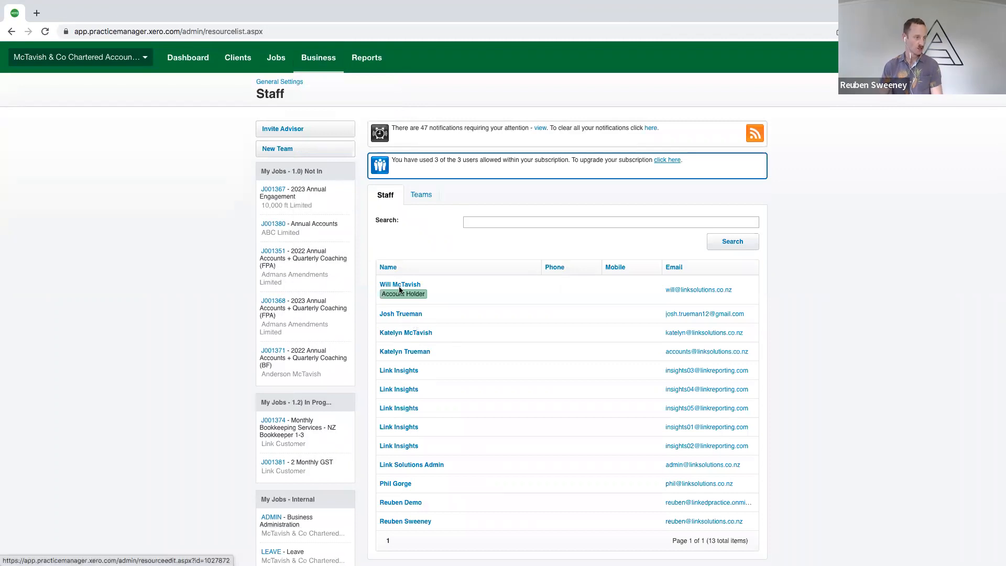
pyautogui.click(397, 520)
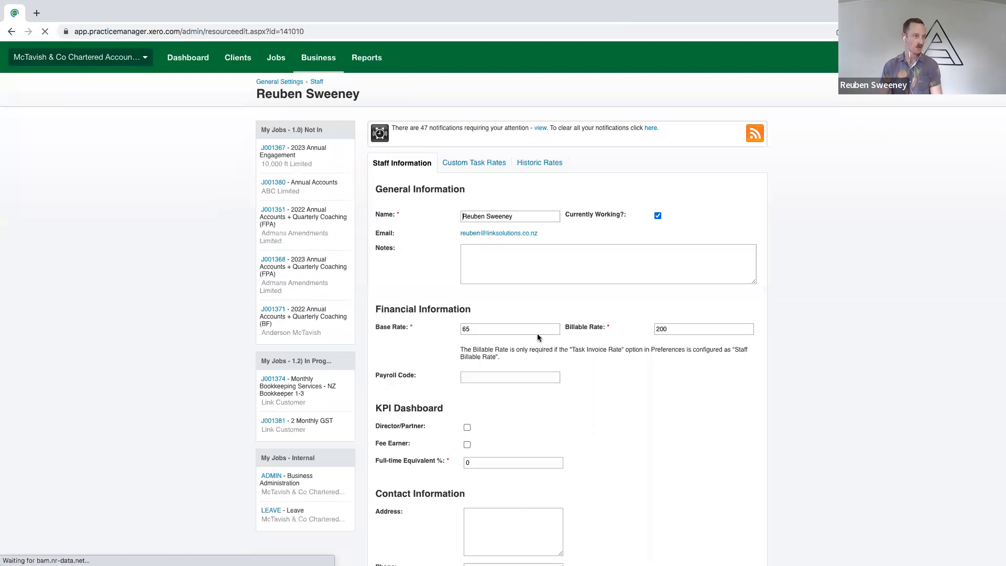
# Replace the staff member's Base Rate with 90.91, the direct cost per hour from the base rate calculator spreadsheet
pyautogui.moveTo(476, 328); pyautogui.dragTo(443, 330)
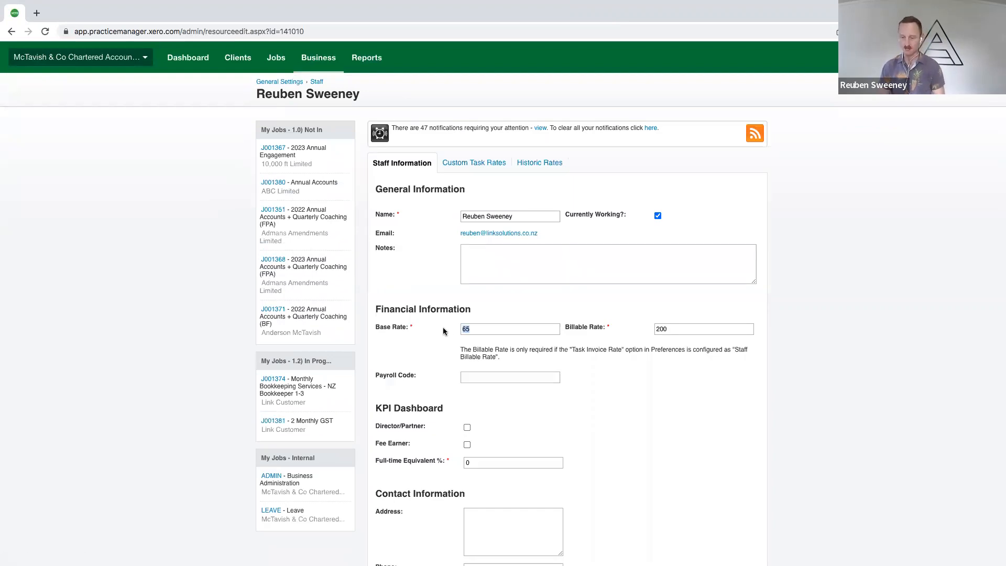
pyautogui.hotkey('ctrl', 'Right')
pyautogui.hotkey('ctrl', 'Right')
pyautogui.hotkey('ctrl', 'Right')
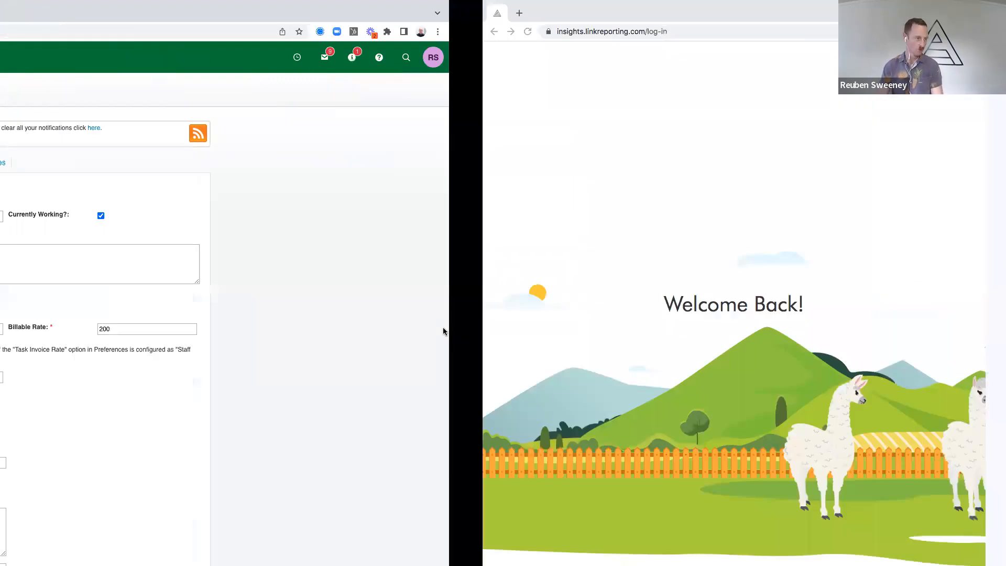
pyautogui.hotkey('ctrl', 'Right')
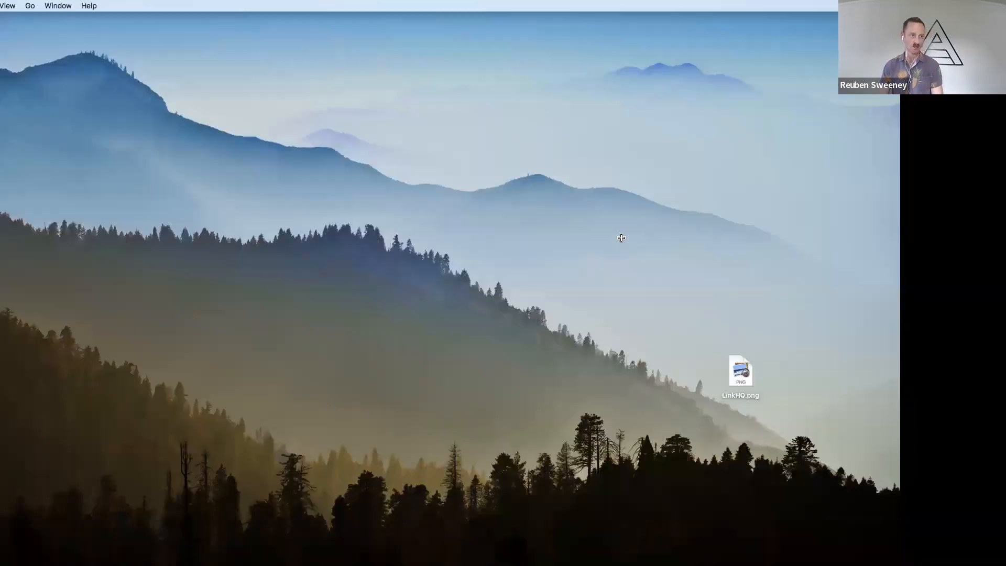
pyautogui.hotkey('ctrl', 'Left')
pyautogui.hotkey('ctrl', 'Left')
pyautogui.hotkey('ctrl', 'Left')
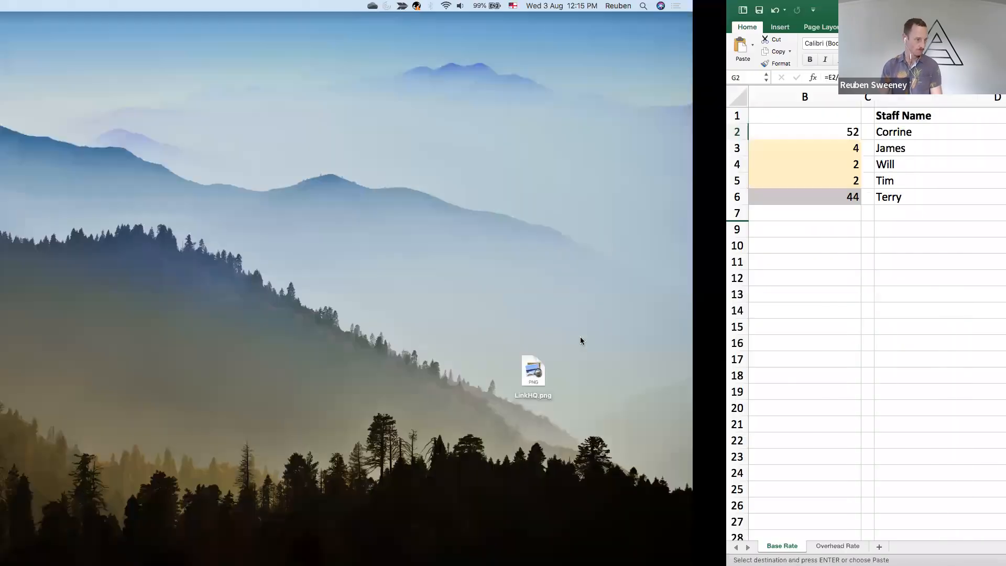
pyautogui.hotkey('ctrl', 'Left')
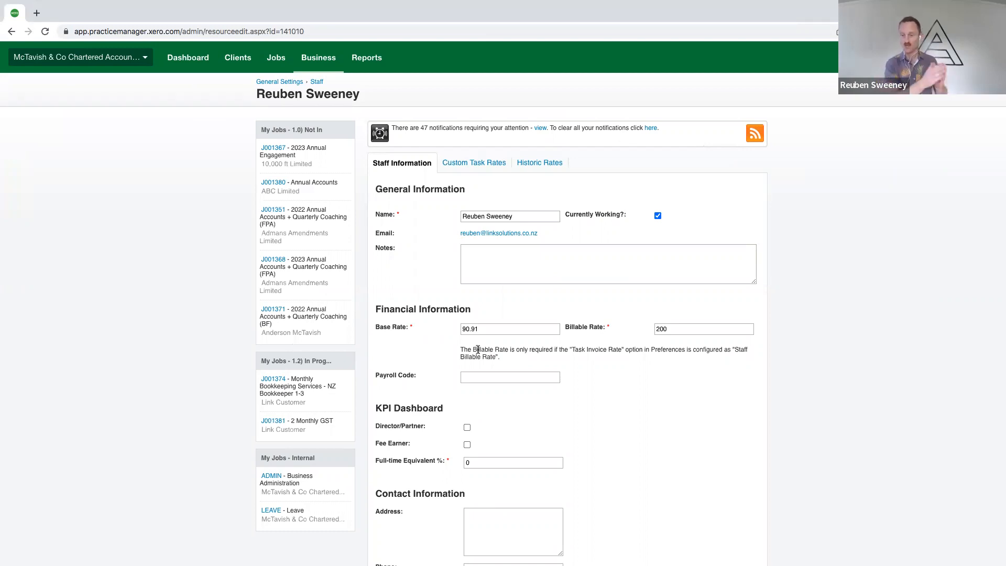
# Set the staff member's Base Rate to 200, the same amount as the Billable Rate
pyautogui.moveTo(677, 328); pyautogui.dragTo(627, 331)
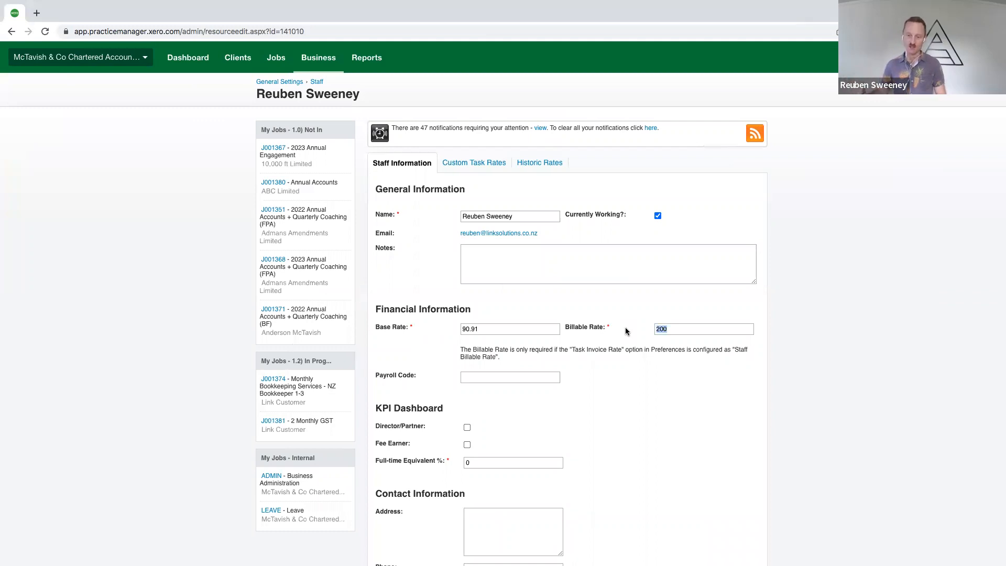
pyautogui.moveTo(501, 329); pyautogui.dragTo(450, 331)
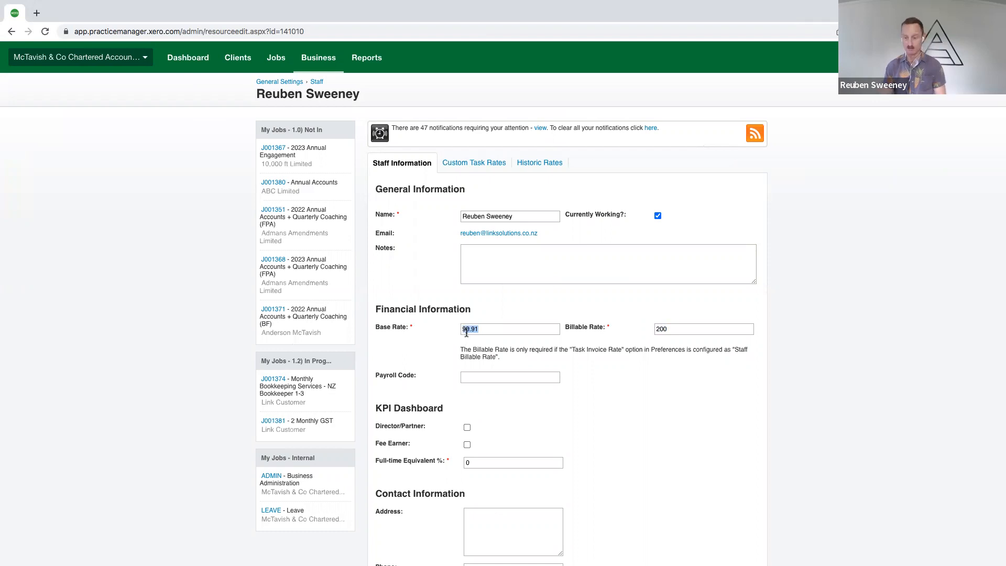
pyautogui.press('BackSpace')
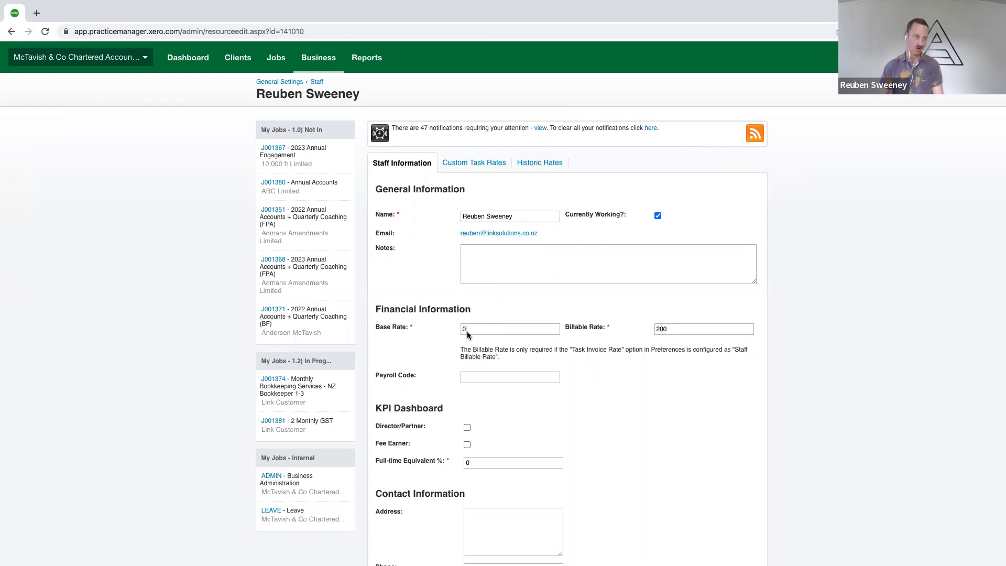
pyautogui.write('200')
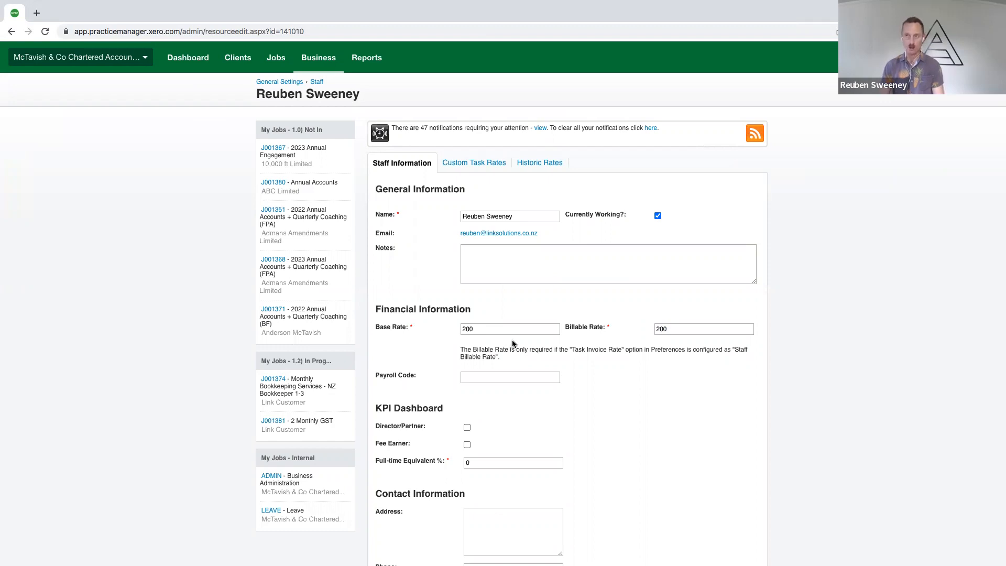
# Restore the staff member's Base Rate to 90.91 and look over the rest of the staff record
pyautogui.hotkey('ctrl', 'a')
pyautogui.write('$90.91')
pyautogui.moveTo(466, 330); pyautogui.dragTo(450, 330)
pyautogui.press('BackSpace')
pyautogui.doubleClick(473, 330)
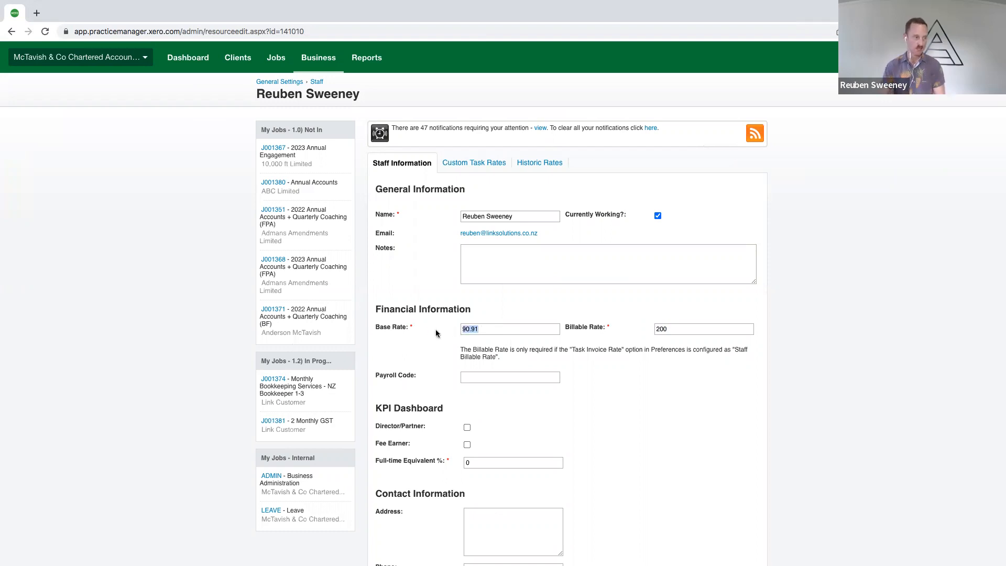
pyautogui.scroll(-15, 611, 416)
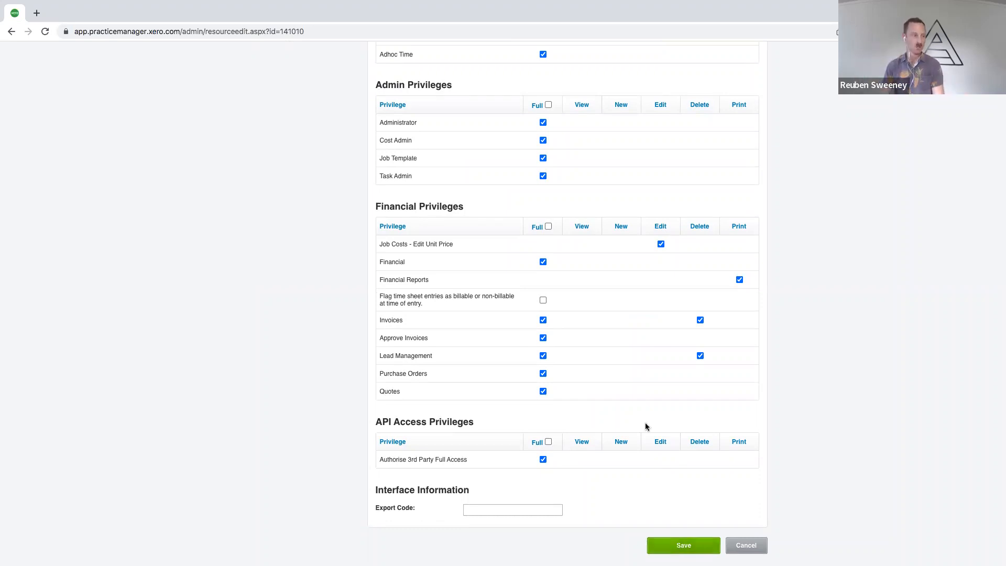
pyautogui.scroll(20, 646, 423)
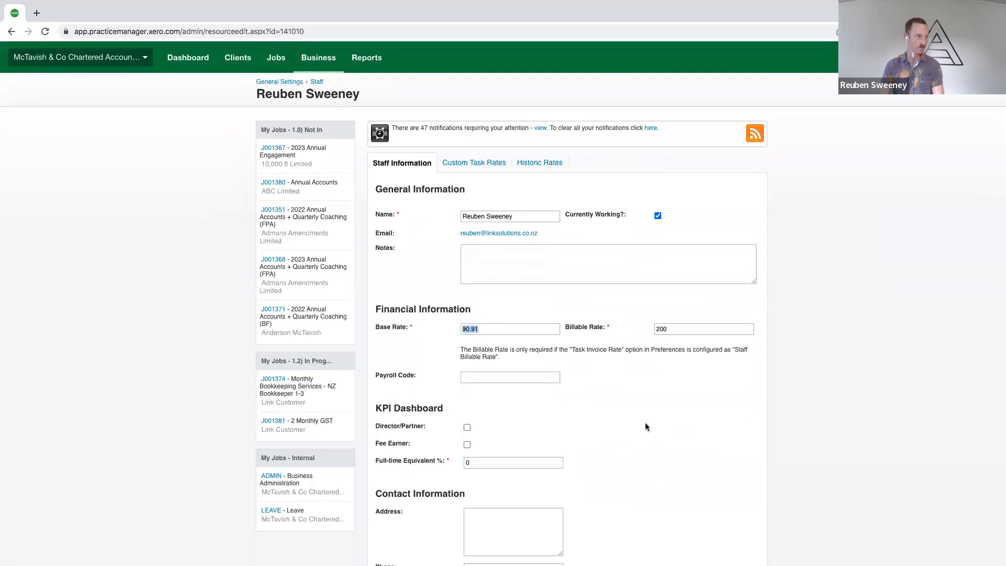
# Sign in to Link Reporting with the prefilled credentials, and highlight the Base Rate on the Xero Practice Manager staff record
pyautogui.hotkey('ctrl', 'Right')
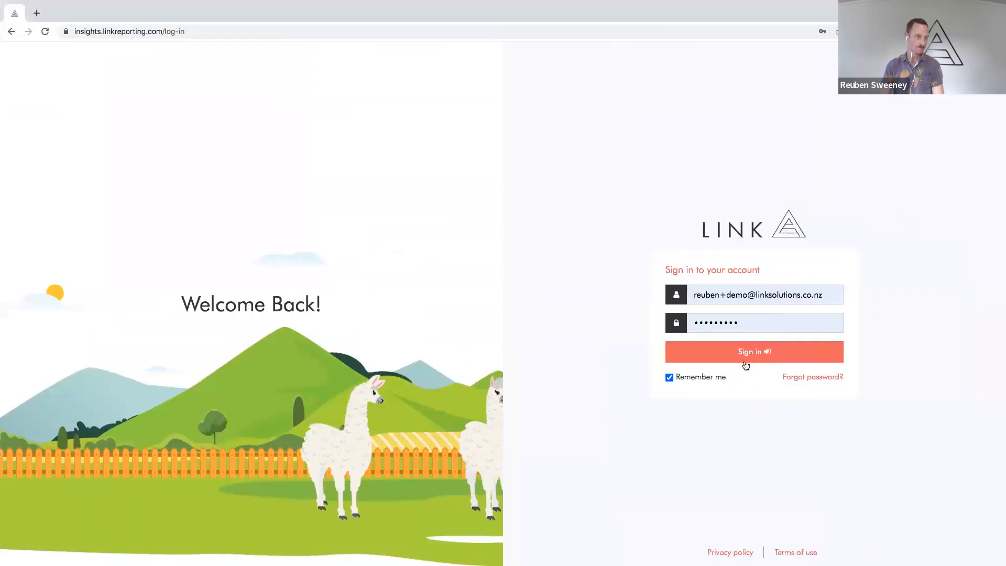
pyautogui.click(745, 360)
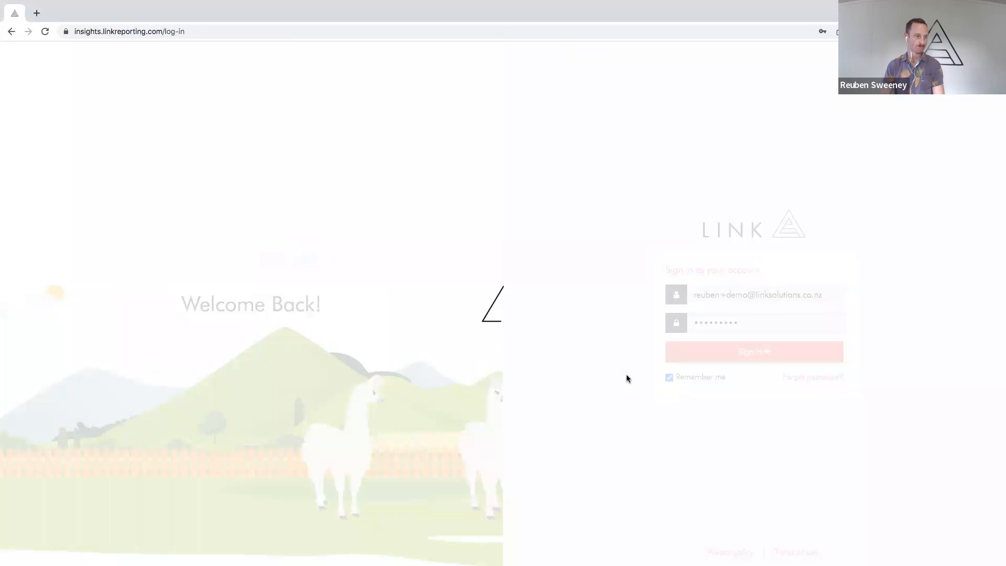
pyautogui.hotkey('ctrl', 'Left')
pyautogui.doubleClick(469, 330)
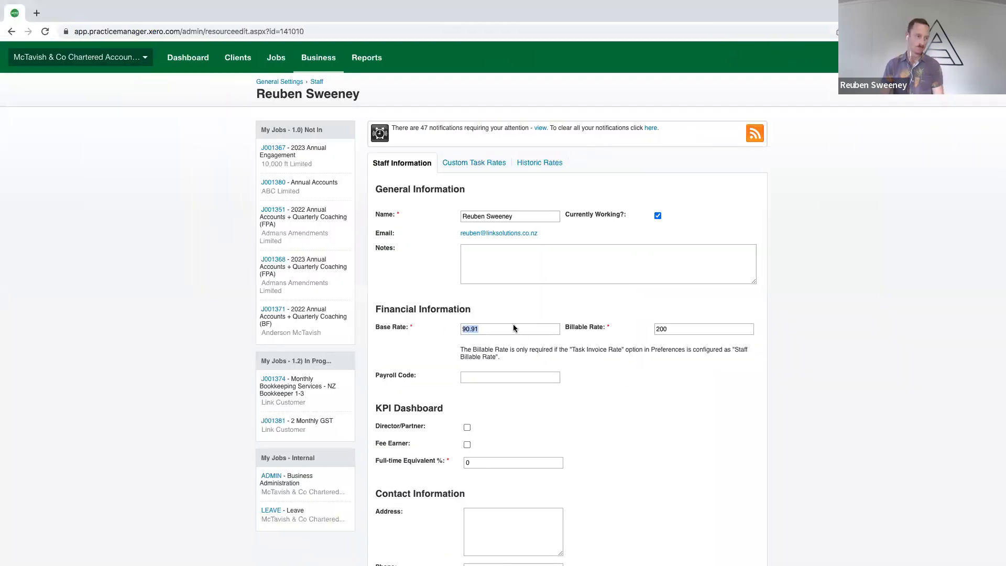
# Switch to Link Reporting and open the monthly base rates of the first staff member in the Base Rate Mapping list
pyautogui.hotkey('ctrl', 'Right')
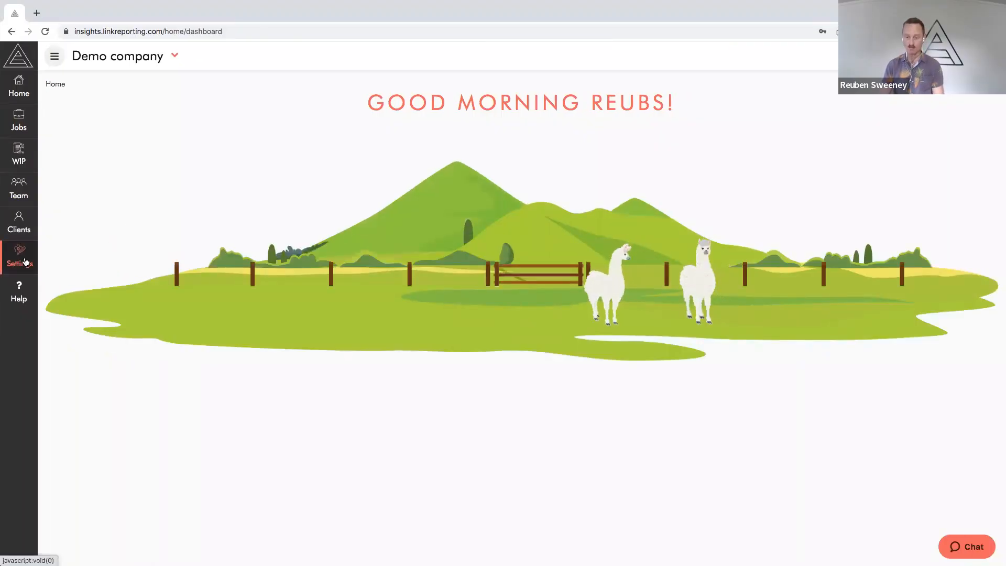
pyautogui.click(25, 262)
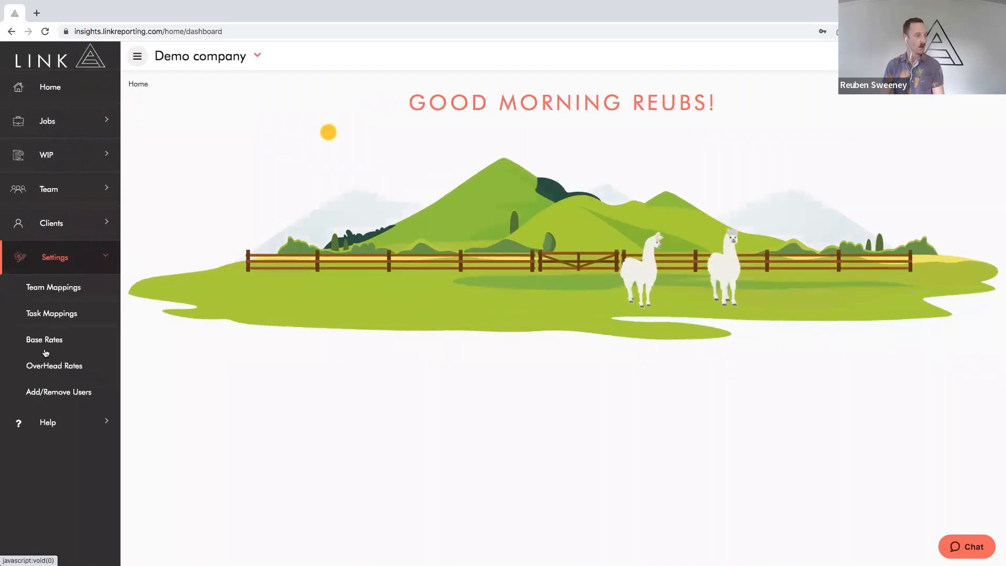
pyautogui.click(43, 341)
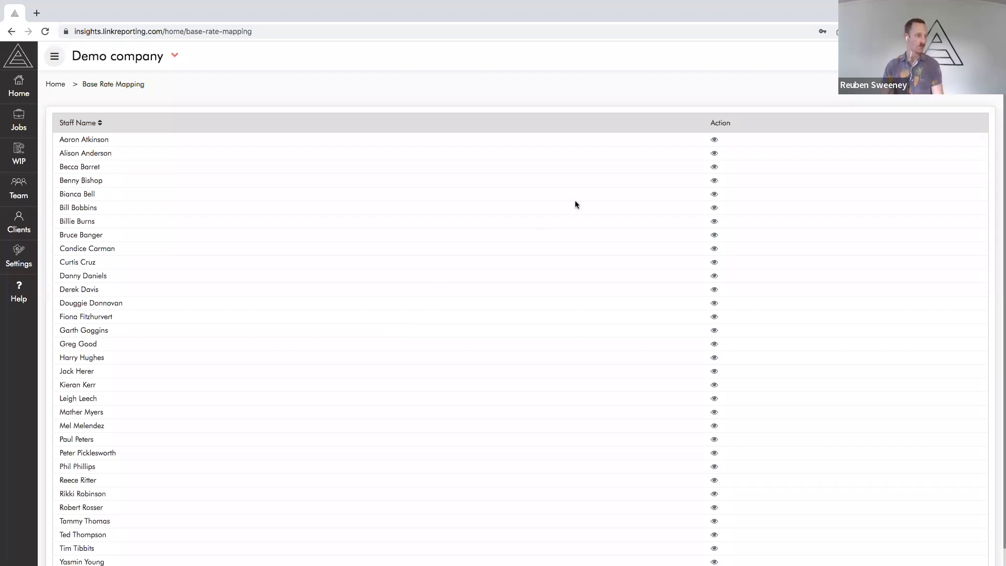
pyautogui.click(713, 140)
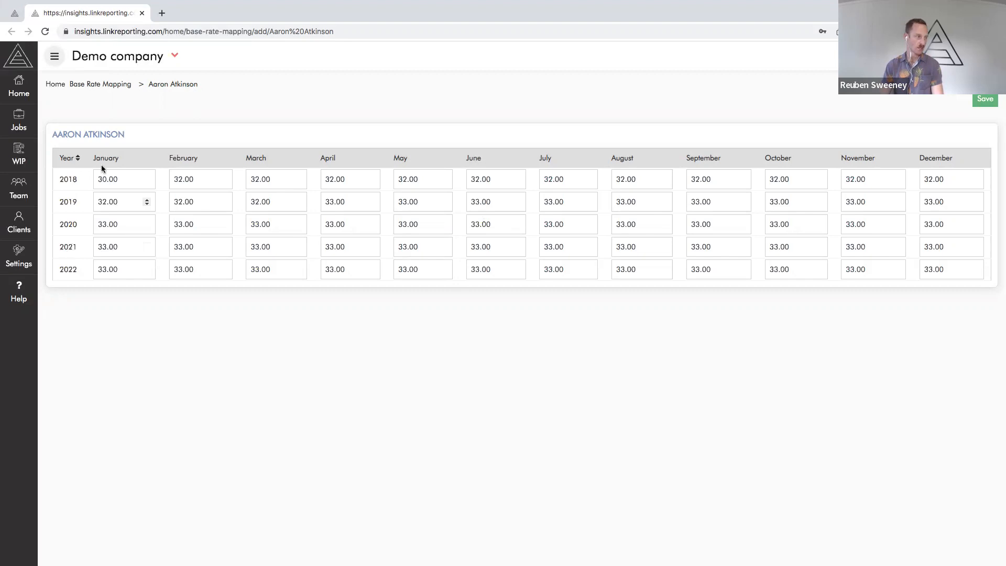
# Set the March 2019 base rate to 33 and carry it forward to all following months
pyautogui.doubleClick(124, 179)
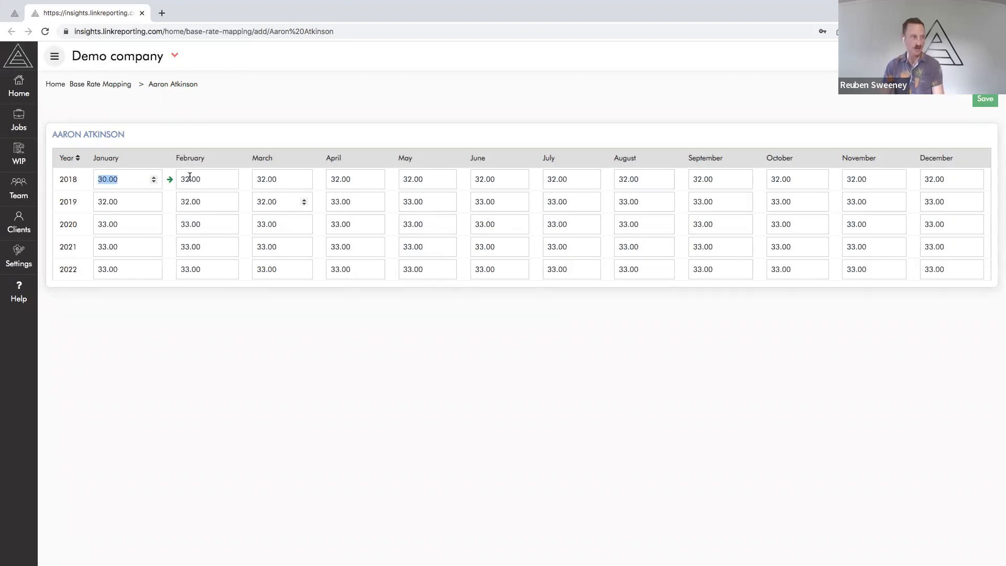
pyautogui.doubleClick(262, 202)
pyautogui.write('33')
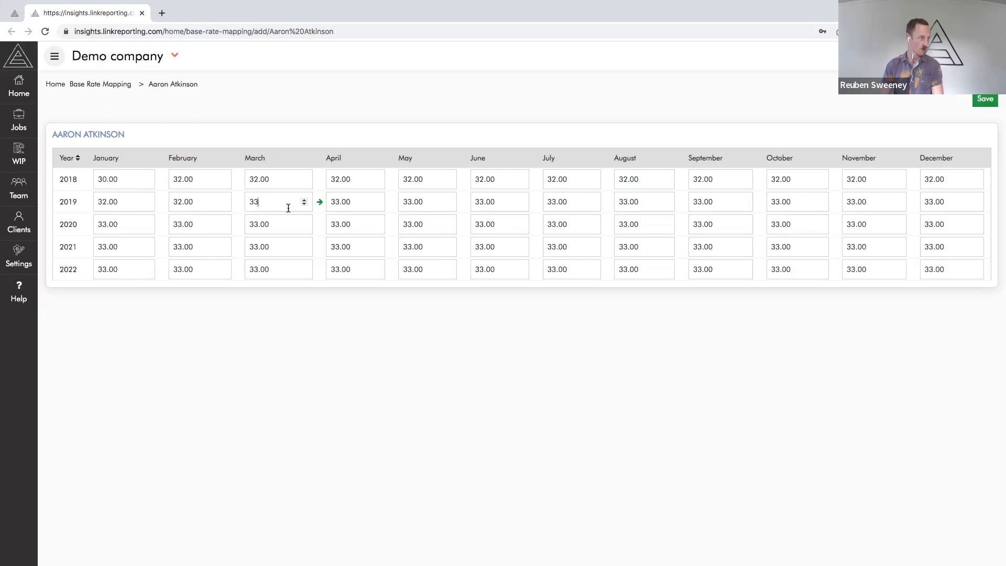
pyautogui.click(319, 202)
# Set the June 2021 base rate to 34 and carry it forward through the end of 2022
pyautogui.doubleClick(485, 245)
pyautogui.write('34')
pyautogui.click(538, 247)
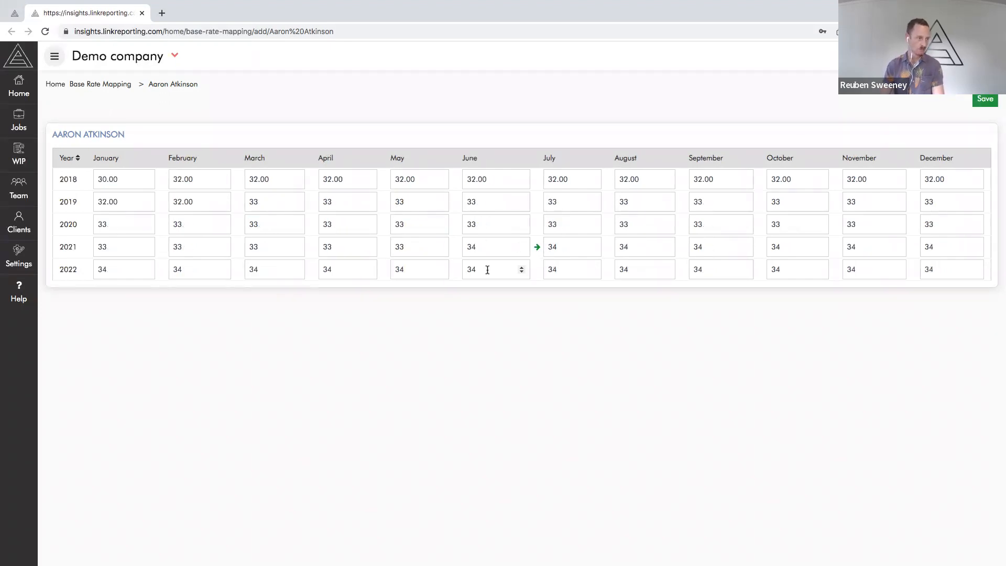
pyautogui.click(487, 270)
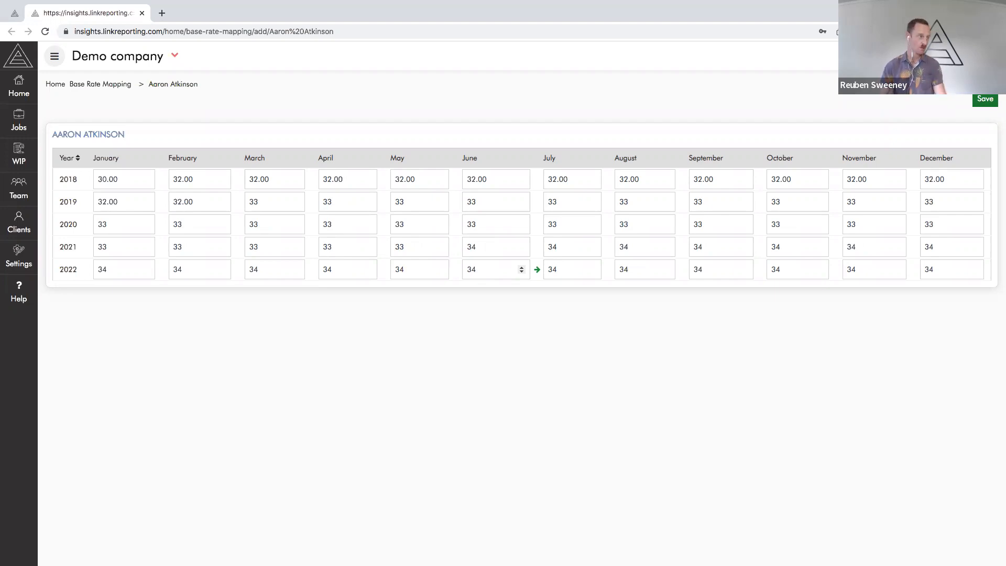
pyautogui.click(214, 125)
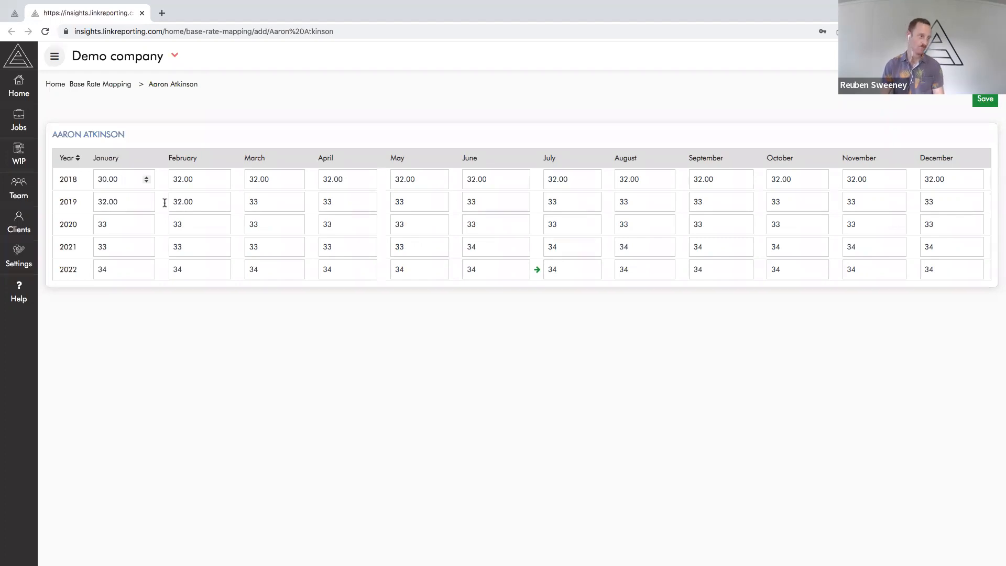
# Set the January 2018 base rate to 90.91 and carry it forward to every month through December 2022
pyautogui.moveTo(128, 180); pyautogui.dragTo(67, 183)
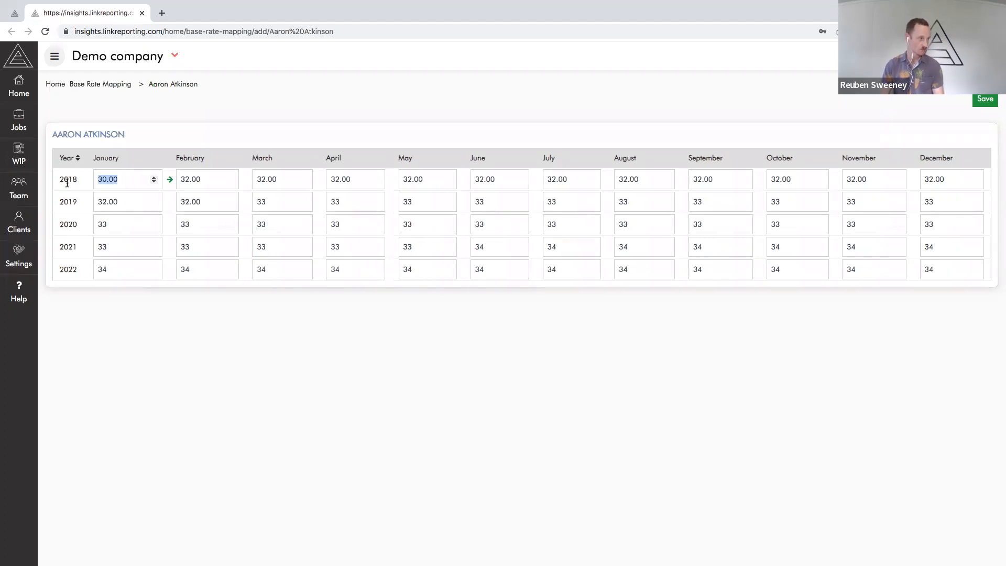
pyautogui.write('32')
pyautogui.moveTo(124, 270); pyautogui.dragTo(87, 267)
pyautogui.click(120, 180)
pyautogui.write('90.91')
pyautogui.click(168, 180)
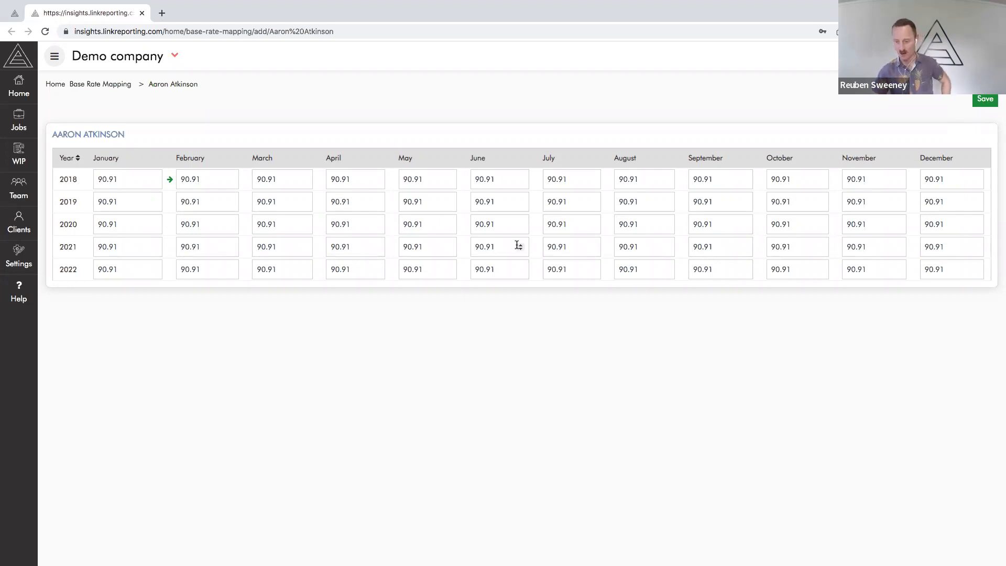
pyautogui.moveTo(517, 246)
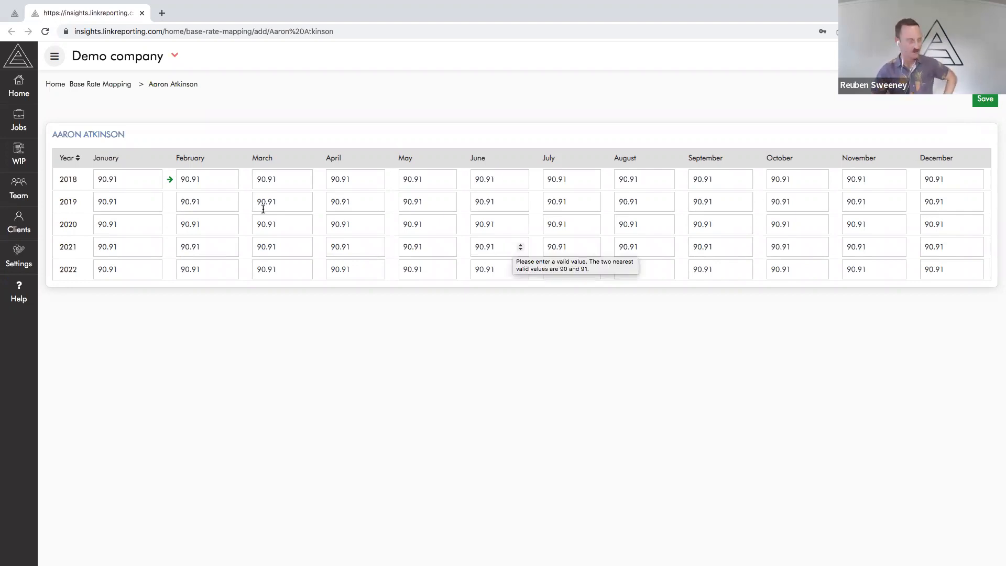
# Return to the Base Rate Mapping staff list, look through it, and switch back to the Direct Costs slide
pyautogui.click(115, 85)
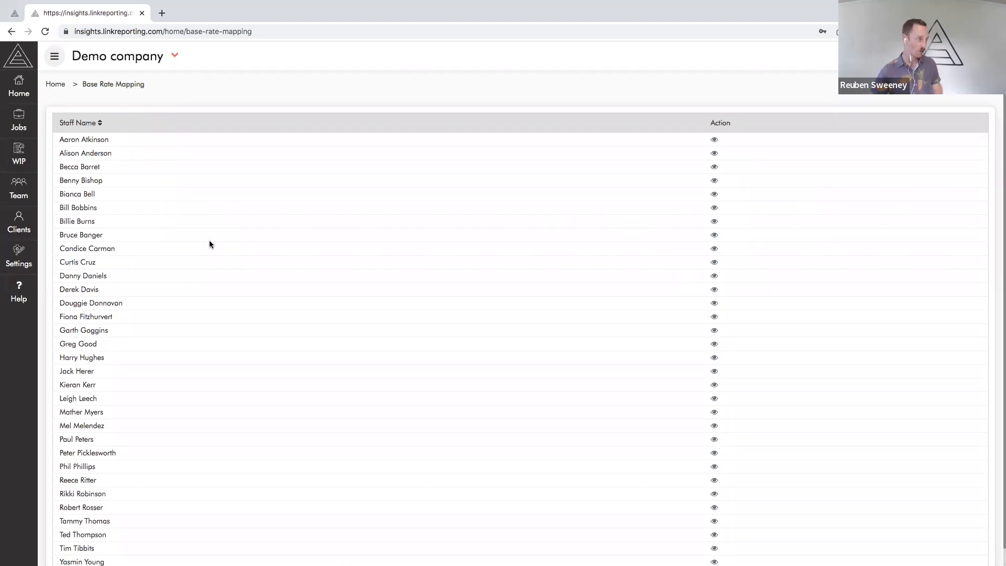
pyautogui.moveTo(56, 206); pyautogui.dragTo(725, 198)
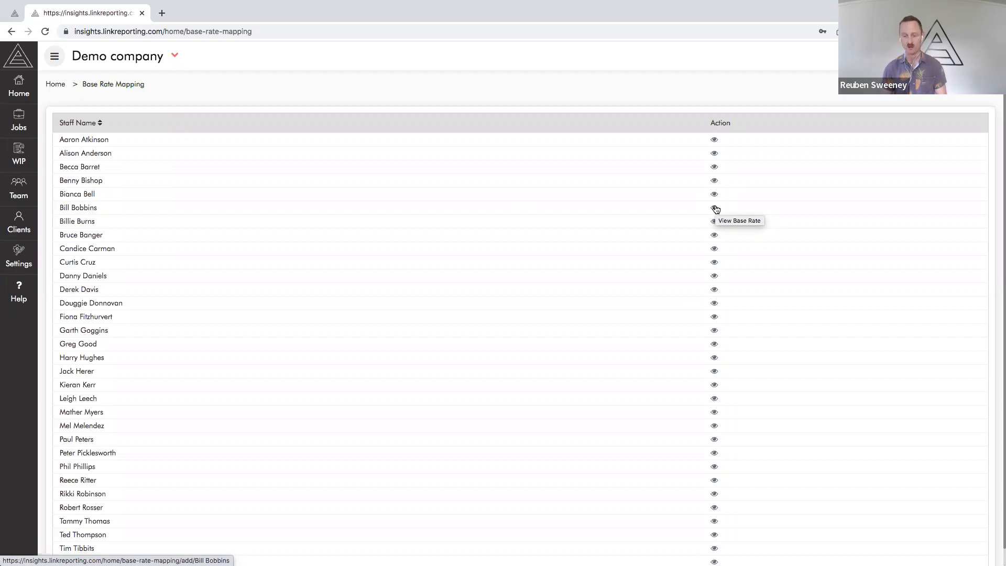
pyautogui.scroll(-2, 685, 290)
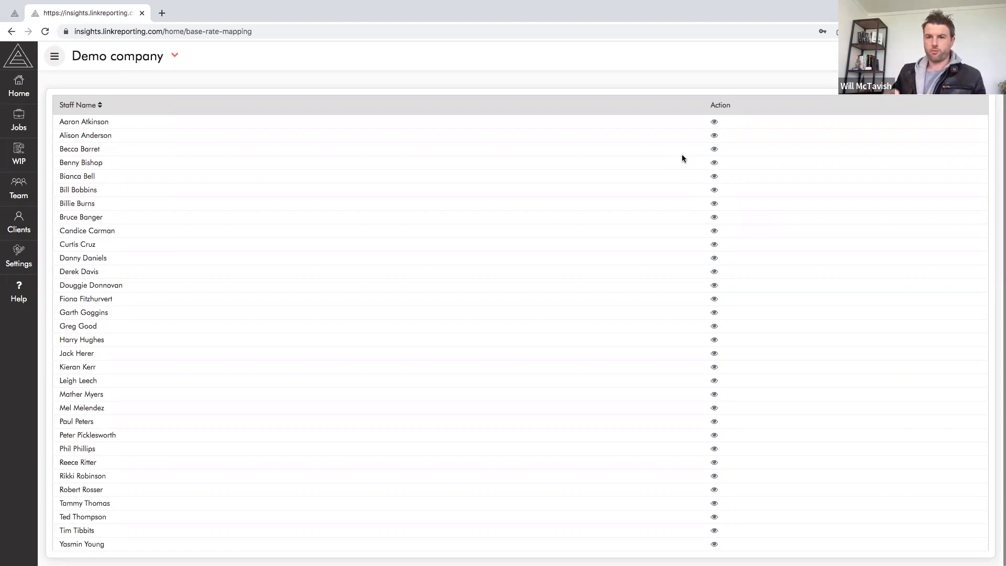
pyautogui.hotkey('ctrl', 'Right')
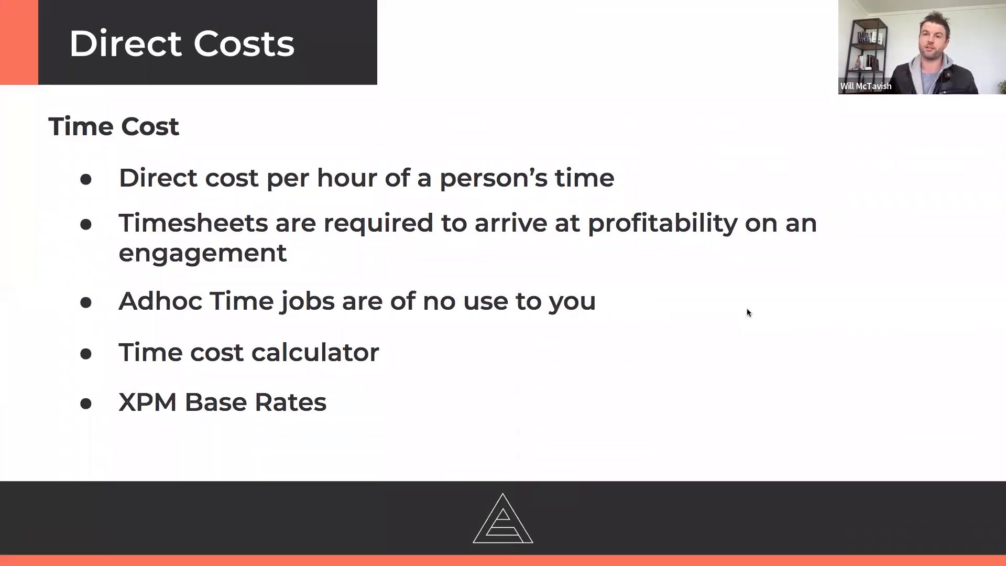
# Advance the Direct Costs presentation through Link Reporting Base Rate Mapping to the Disbursements slide and reveal its Xero Subscriptions point
pyautogui.press('Right')
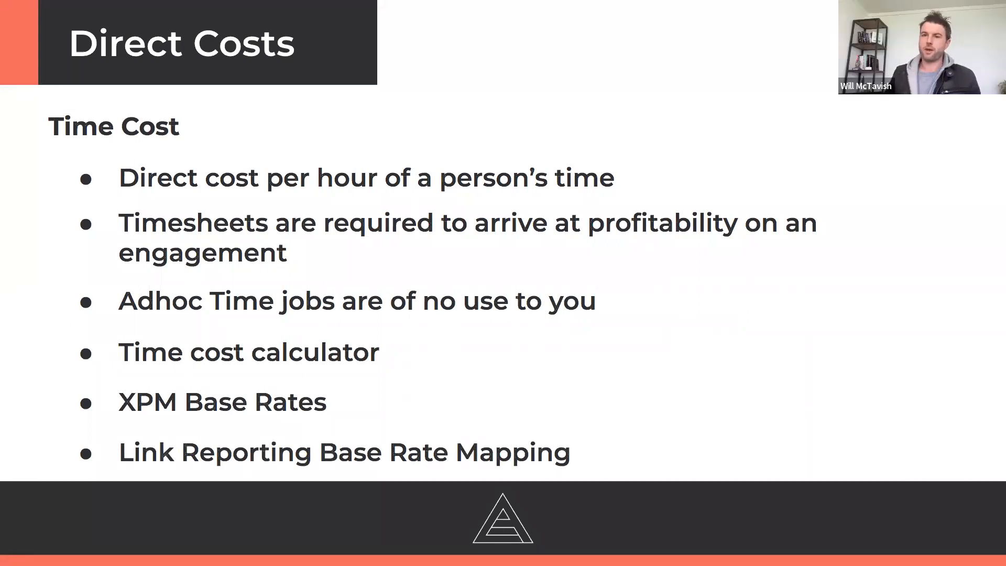
pyautogui.press('Right')
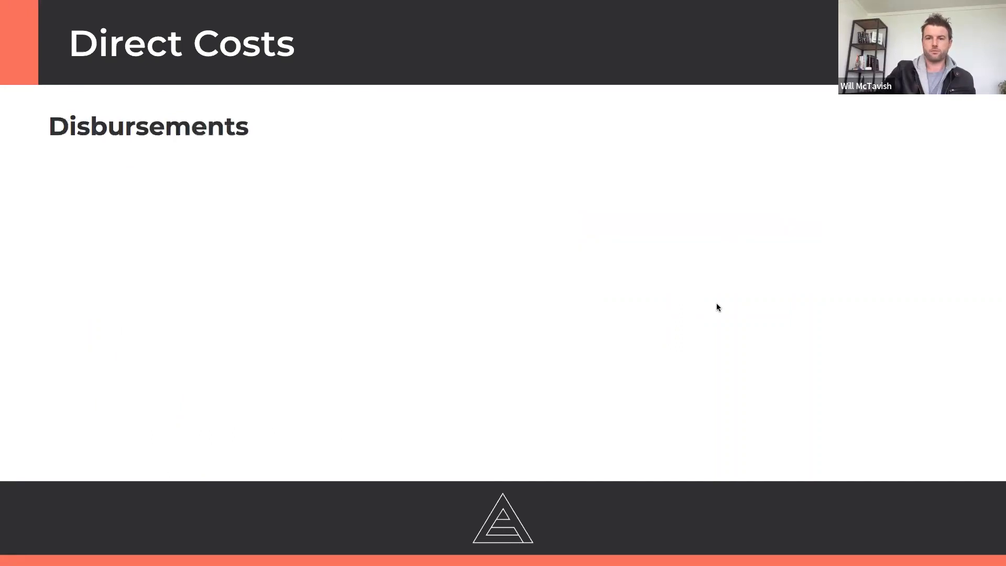
pyautogui.press('Right')
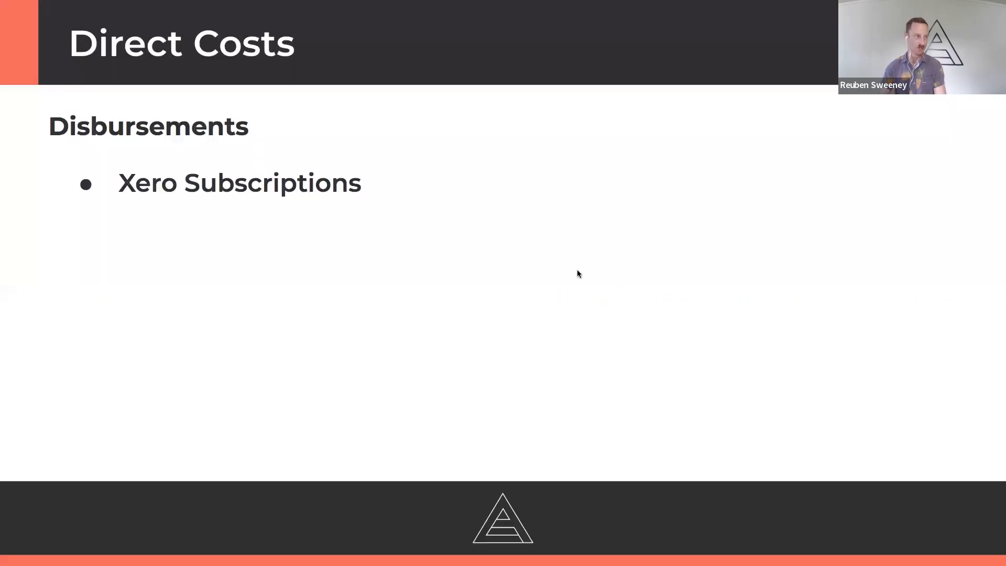
# Switch to Xero Practice Manager and open the costs of ABC Limited's Annual Accounts job
pyautogui.hotkey('ctrl', 'Right')
pyautogui.hotkey('ctrl', 'Right')
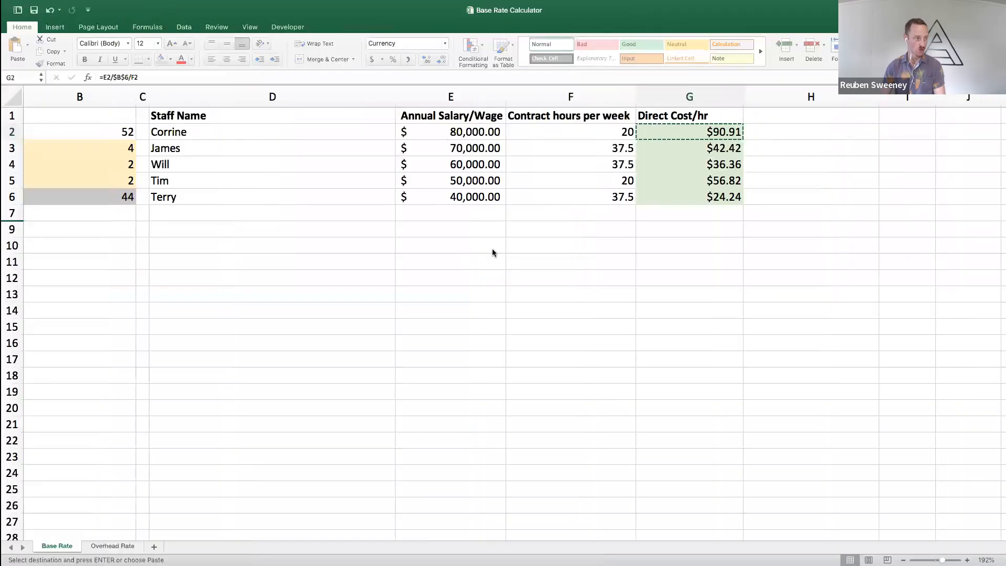
pyautogui.hotkey('ctrl', 'Right')
pyautogui.hotkey('ctrl', 'Right')
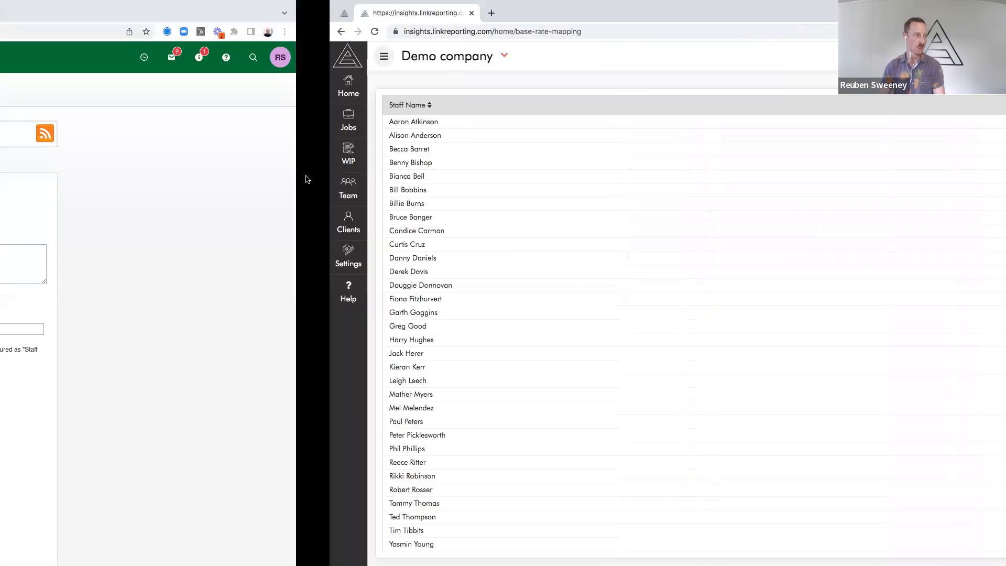
pyautogui.rightClick(275, 60)
pyautogui.click(234, 80)
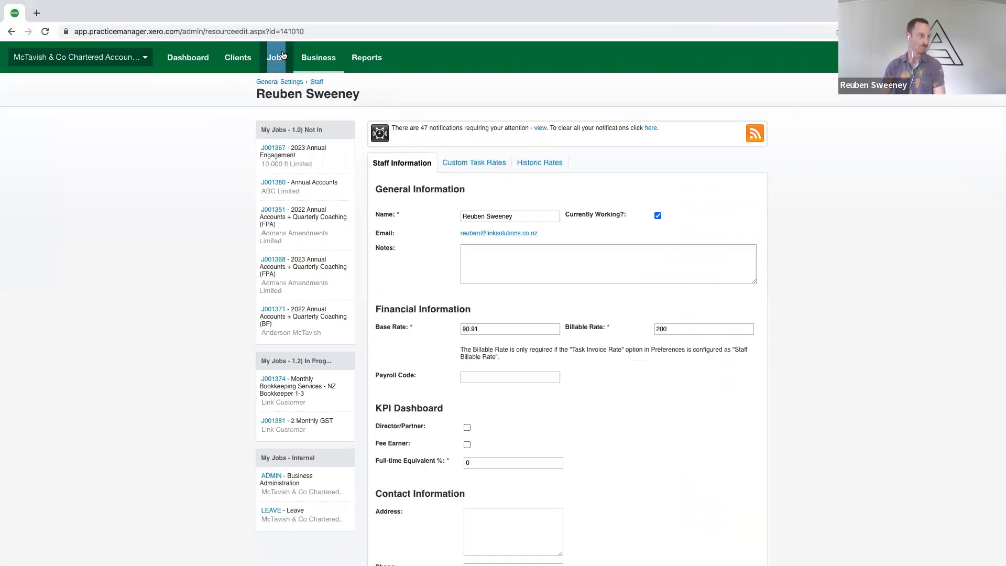
pyautogui.moveTo(282, 56)
pyautogui.click(280, 90)
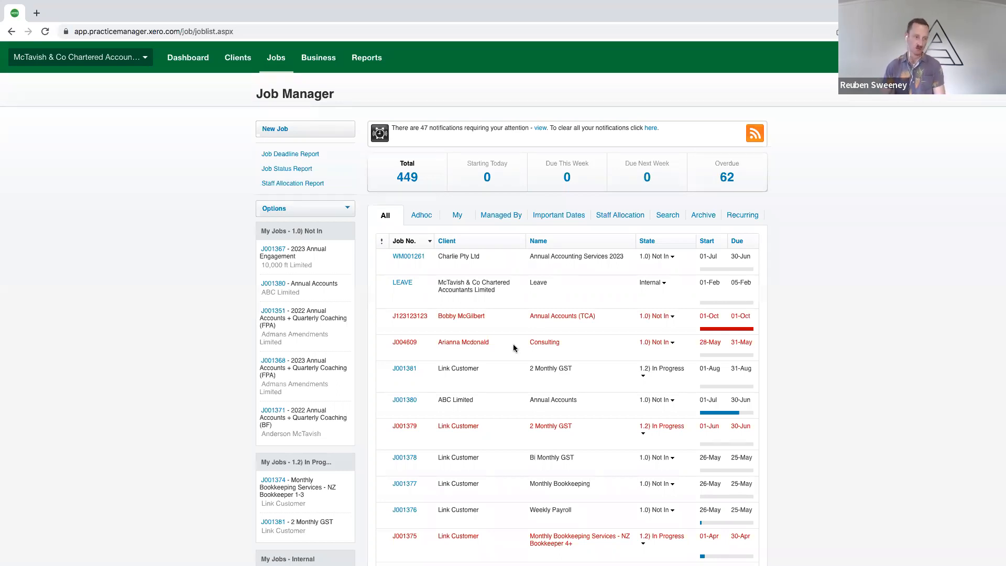
pyautogui.scroll(-1, 503, 388)
pyautogui.click(405, 400)
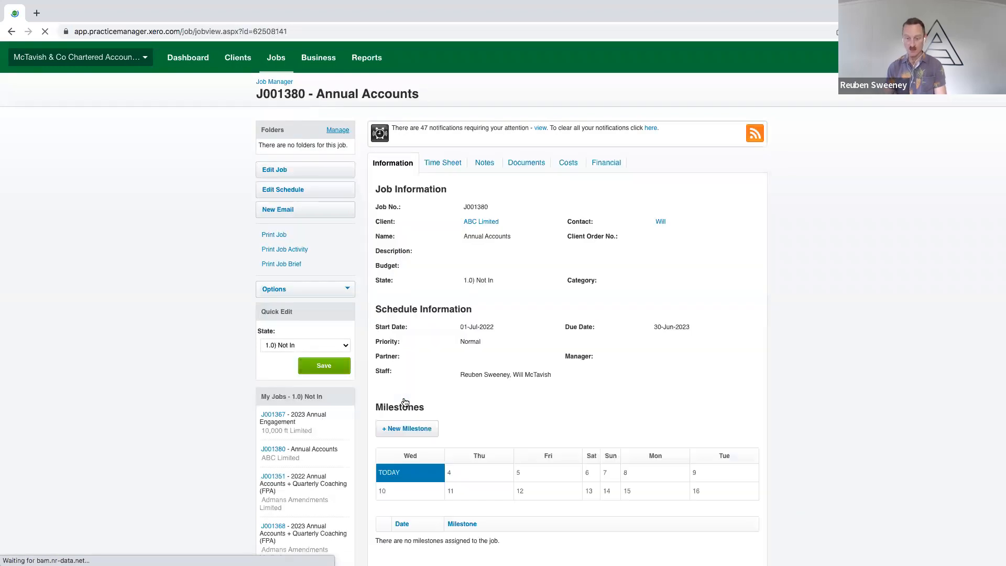
pyautogui.click(570, 163)
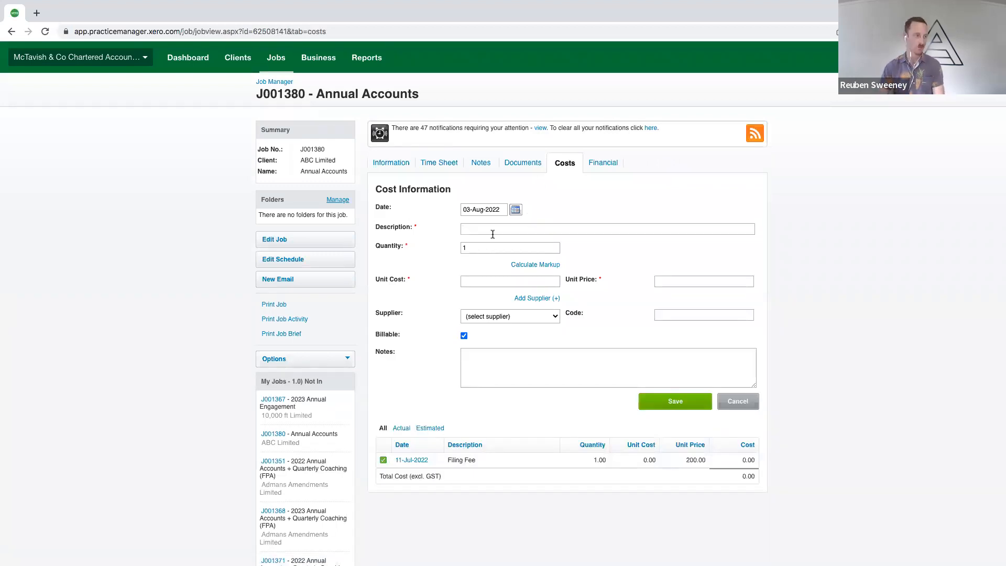
# Add the preset Xero Business Edition - Annual cost to the job with quantity 1 and save it
pyautogui.write('Xero')
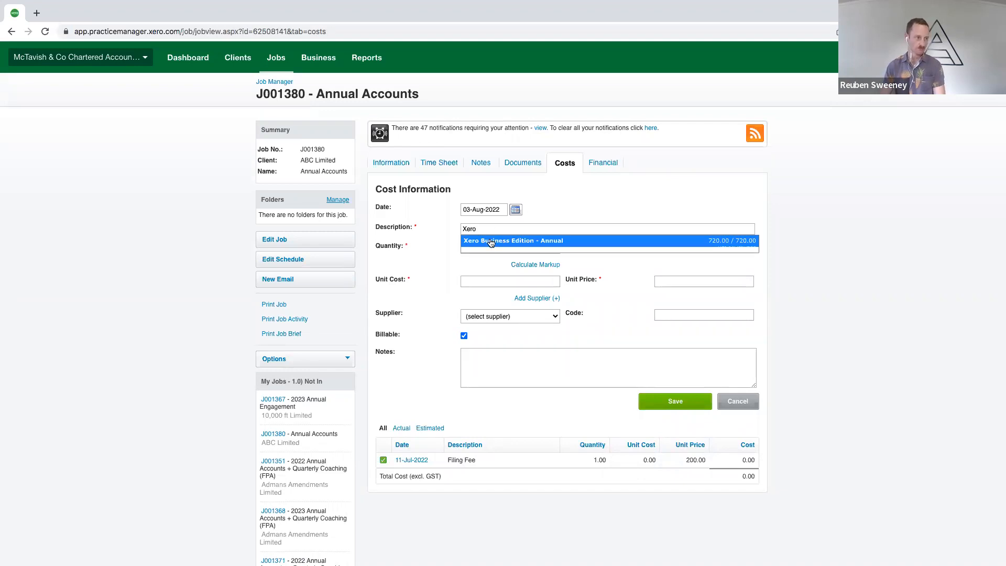
pyautogui.click(492, 240)
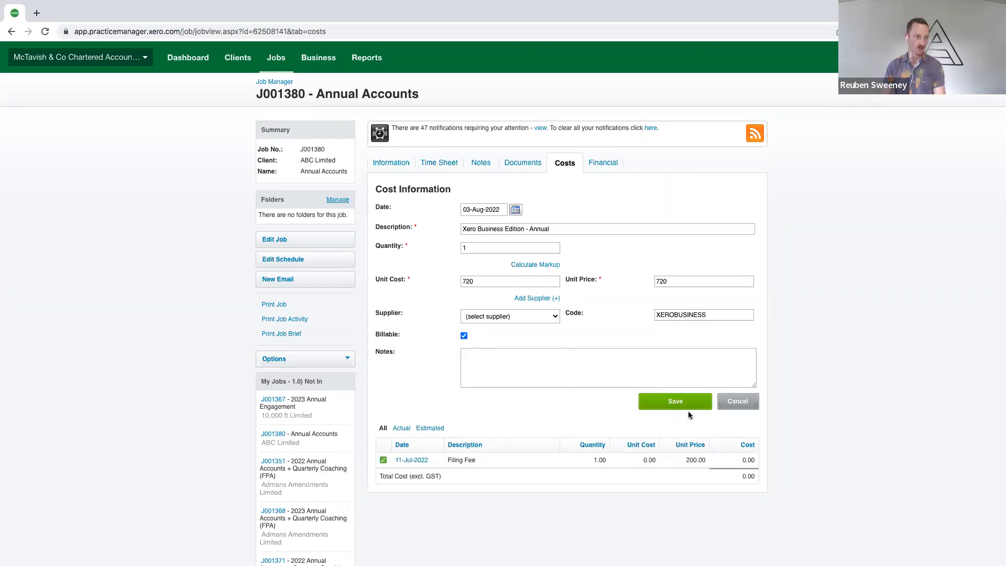
pyautogui.click(674, 402)
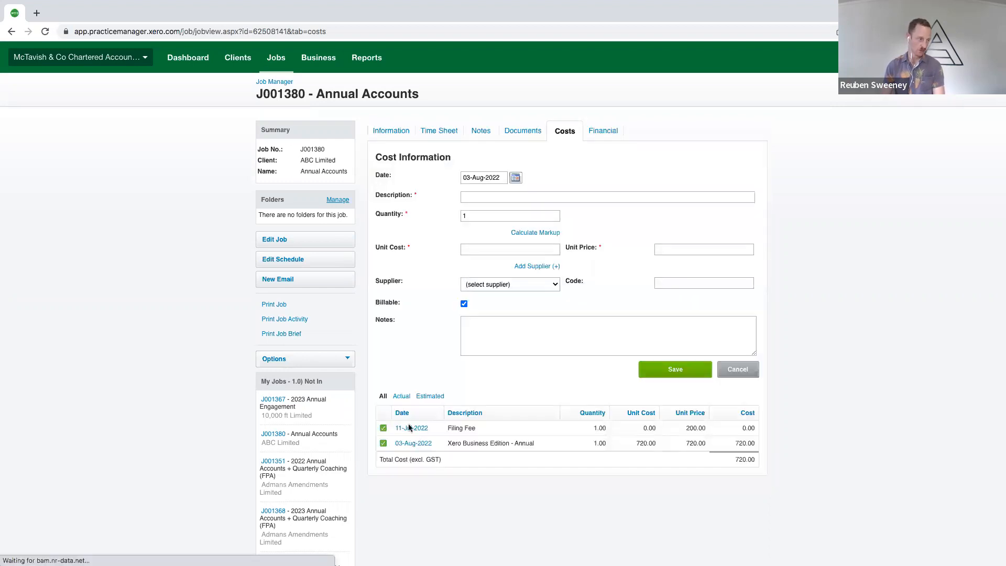
# Set the unit cost of the Xero Business Edition - Annual entry to 600 and save it
pyautogui.click(406, 445)
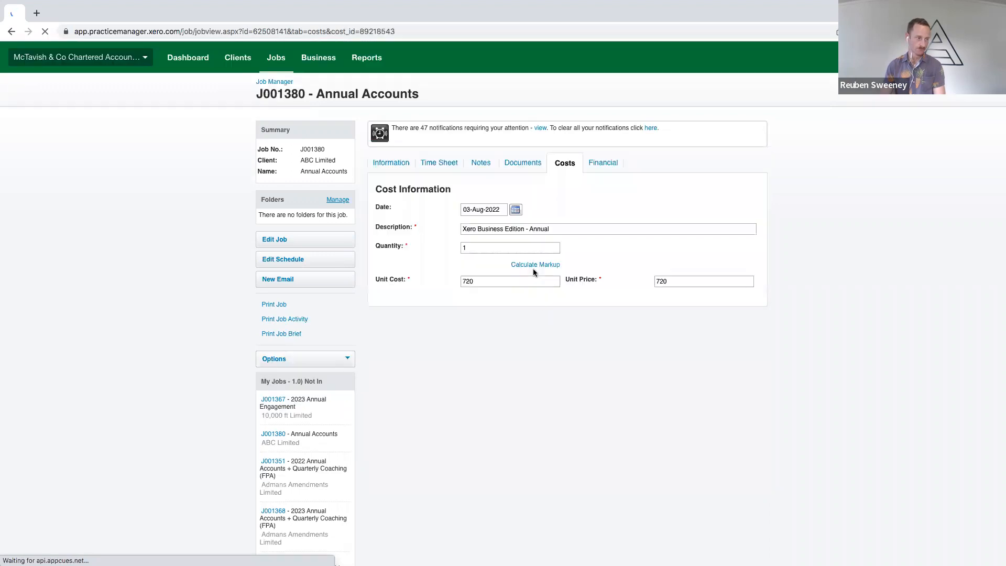
pyautogui.moveTo(475, 281); pyautogui.dragTo(449, 280)
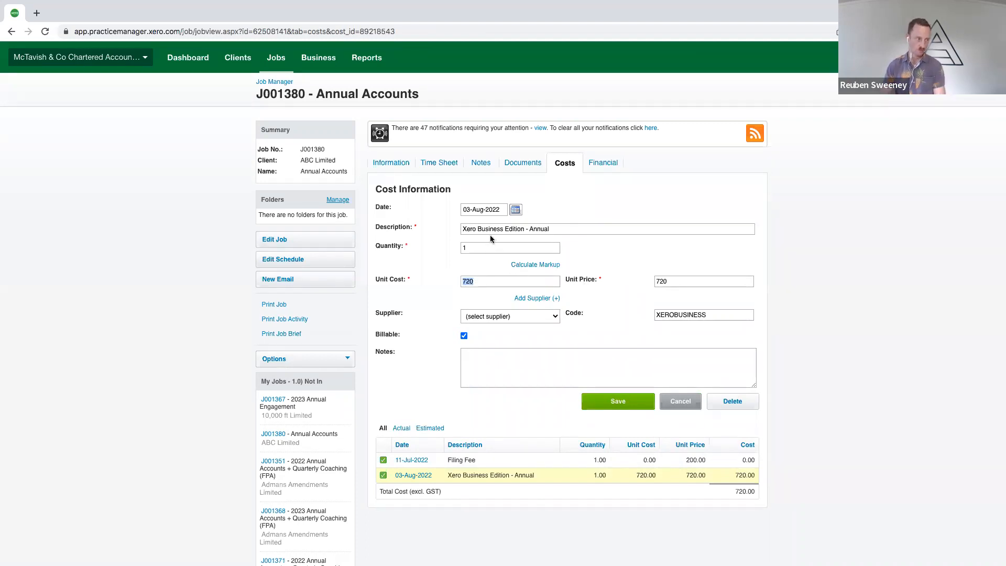
pyautogui.write('600')
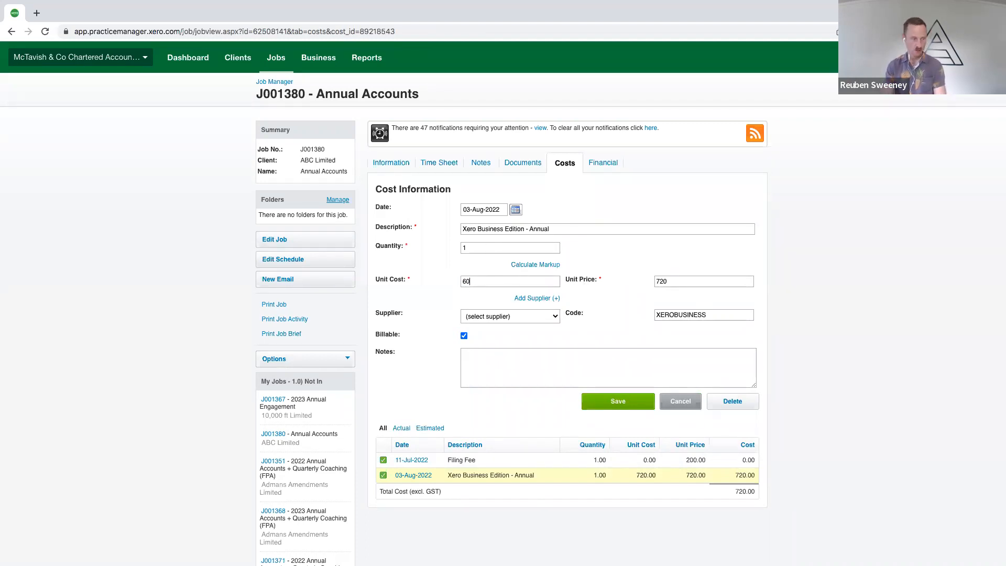
pyautogui.moveTo(670, 281); pyautogui.dragTo(648, 283)
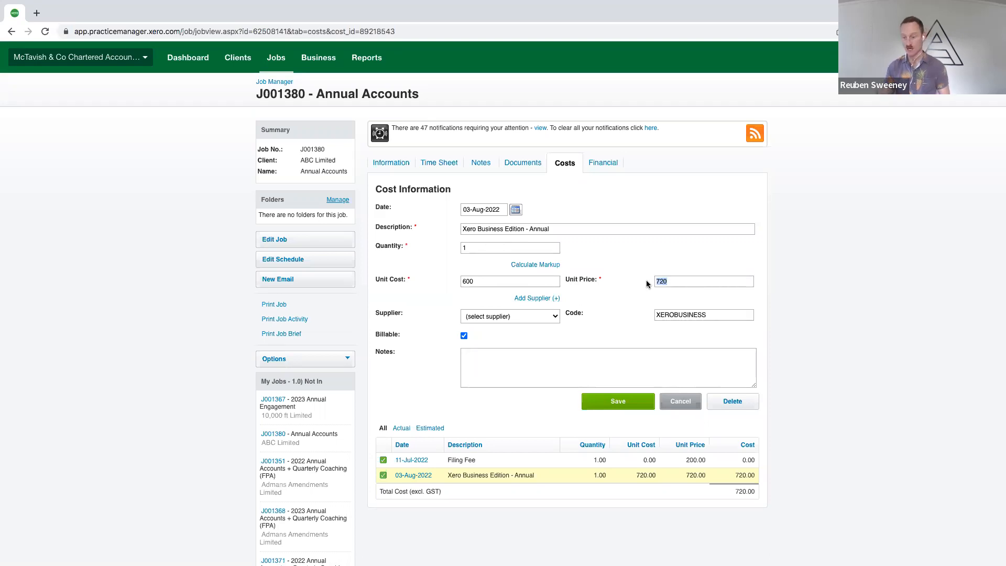
pyautogui.click(614, 403)
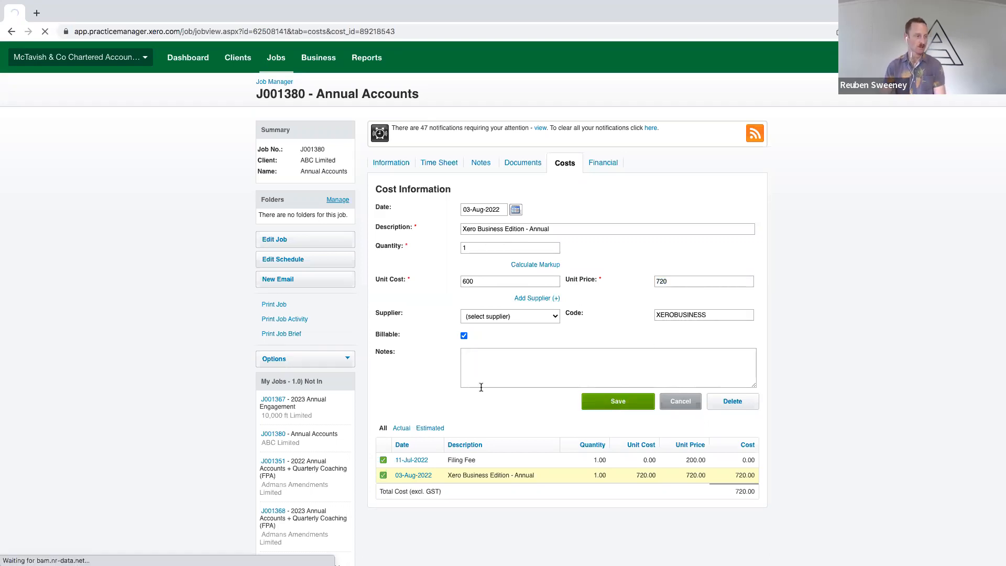
pyautogui.scroll(-1, 481, 388)
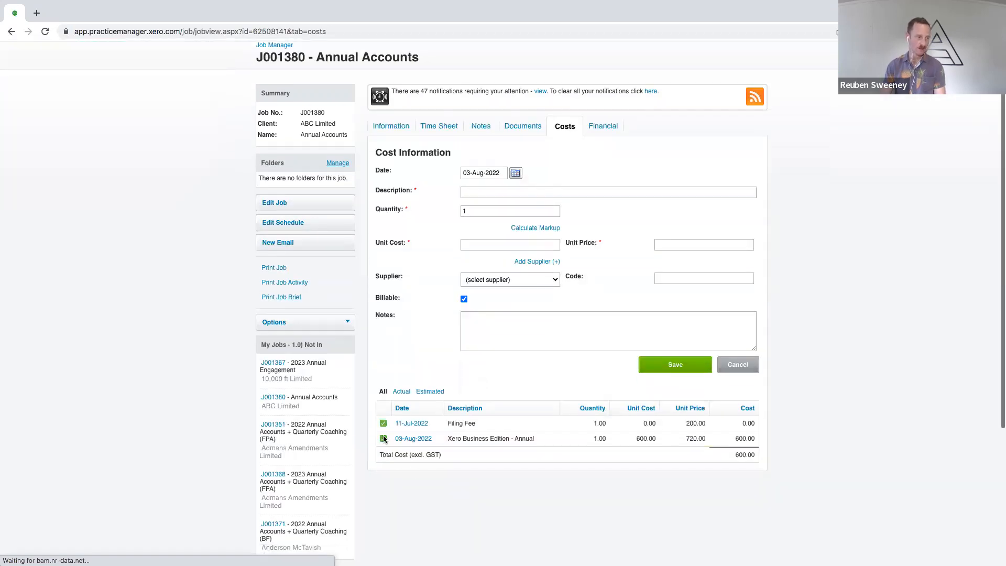
# Mark the Xero Business Edition - Annual cost as estimated, and check the job's Actual and Estimated cost lists
pyautogui.doubleClick(696, 438)
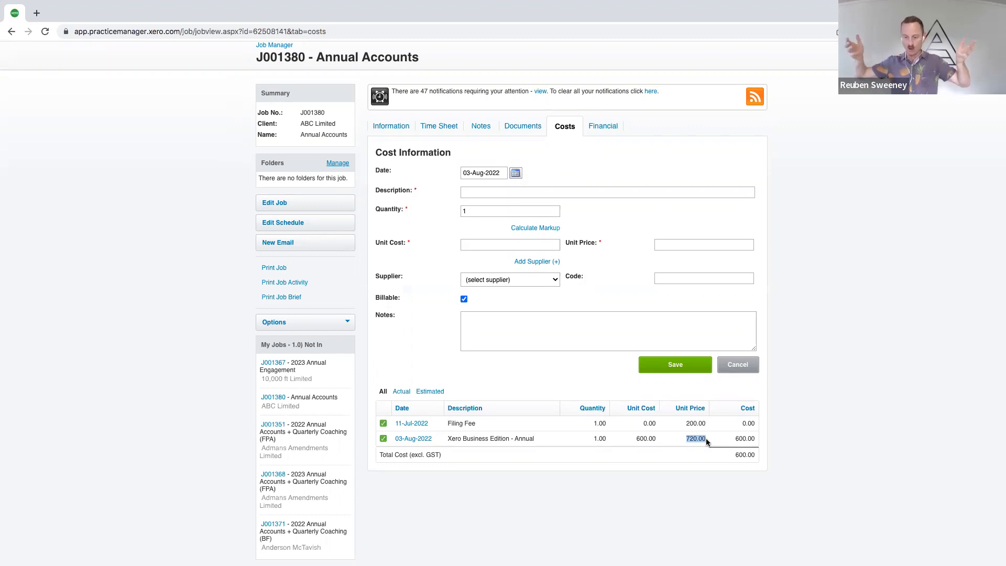
pyautogui.click(383, 439)
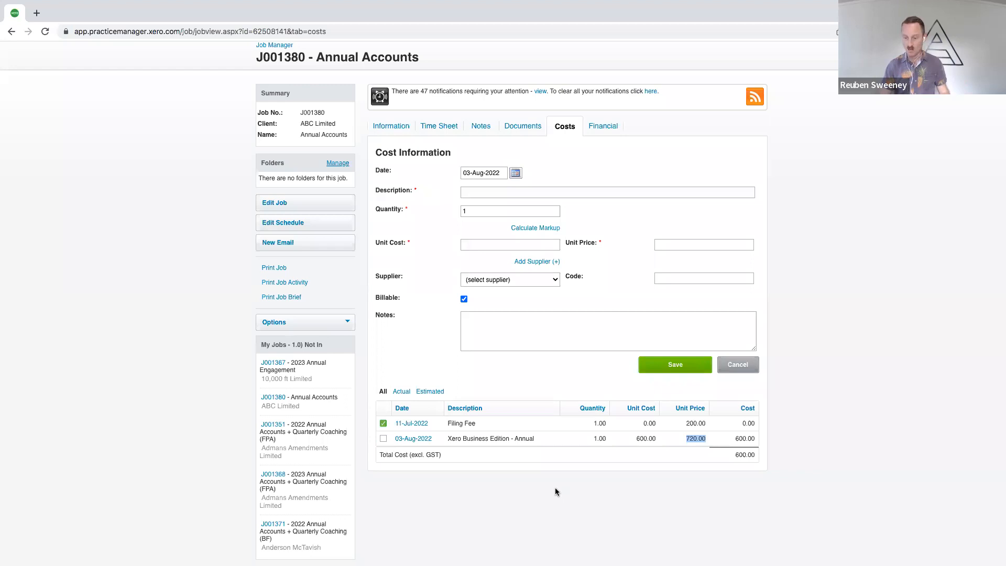
pyautogui.click(401, 392)
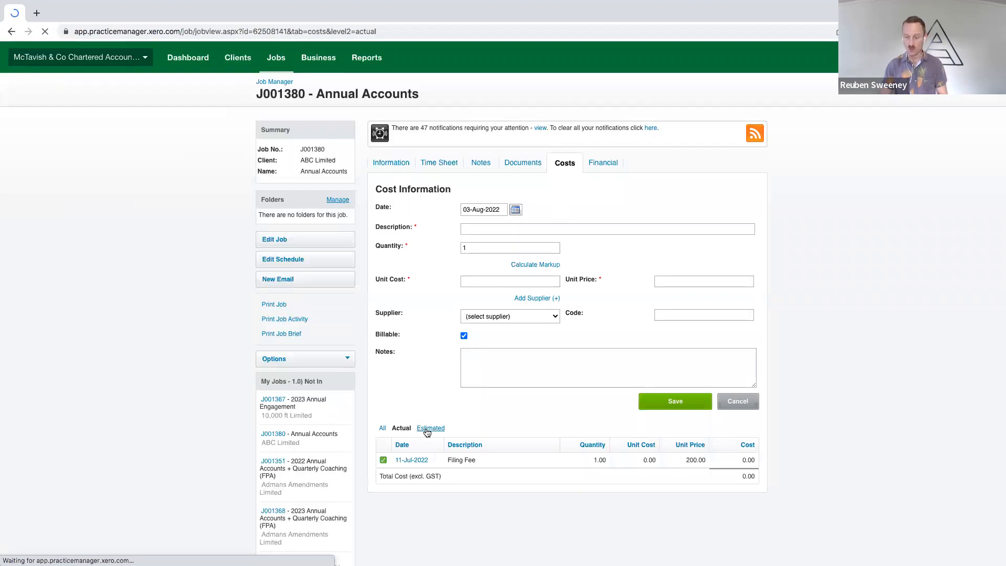
pyautogui.click(428, 429)
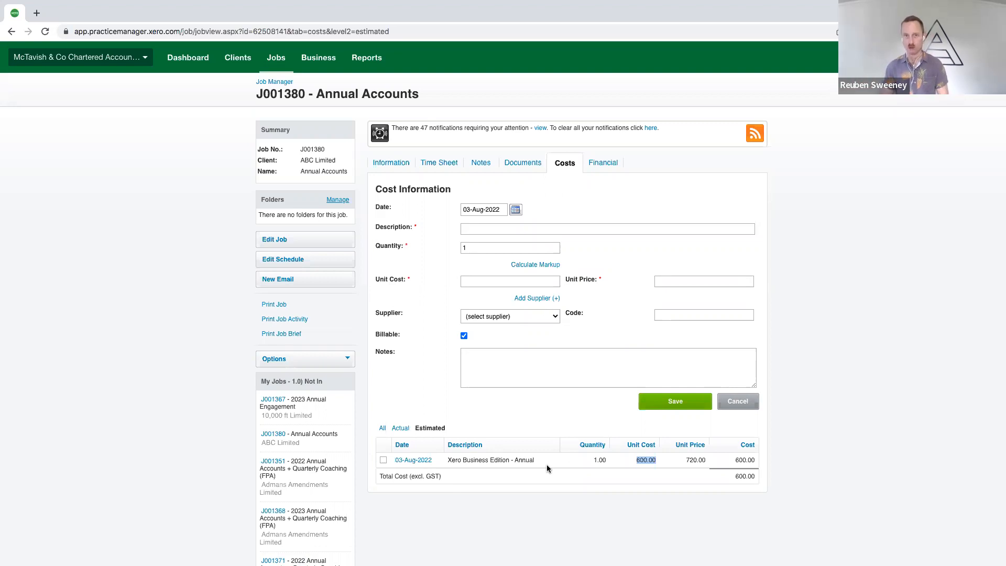
# Mark the Xero Business Edition - Annual cost as actual again and point out its unit price
pyautogui.click(383, 460)
pyautogui.moveTo(685, 461); pyautogui.dragTo(707, 461)
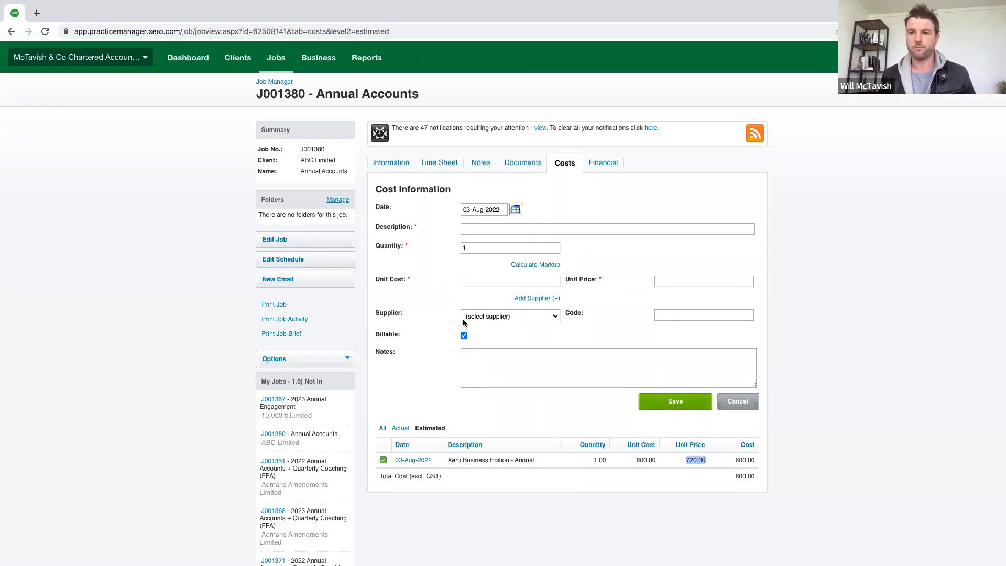
pyautogui.click(417, 304)
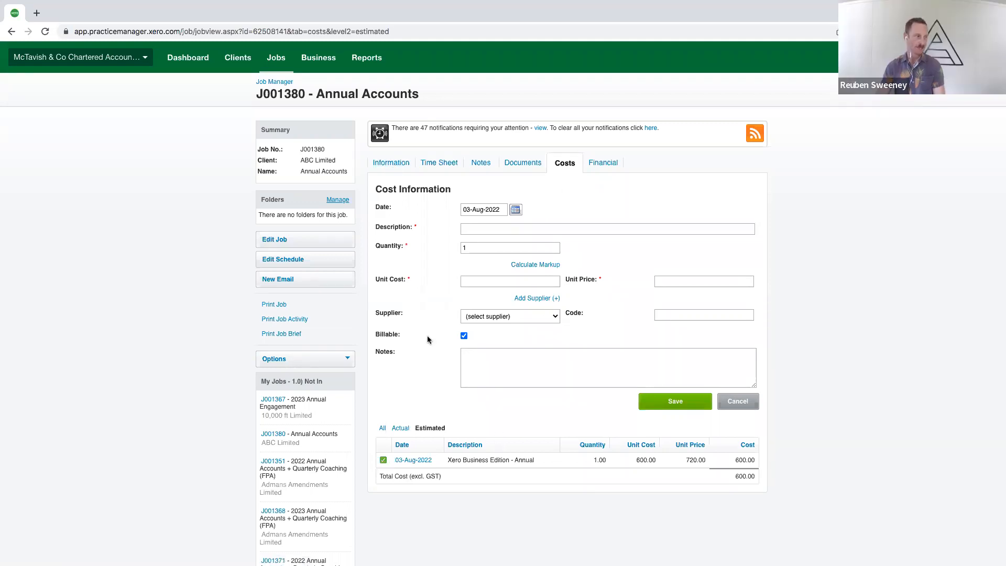
# Switch to the Disbursements slide and reveal the Filing Fees point
pyautogui.hotkey('ctrl', 'Left')
pyautogui.hotkey('ctrl', 'Right')
pyautogui.hotkey('ctrl', 'Right')
pyautogui.hotkey('ctrl', 'Right')
pyautogui.click(373, 303)
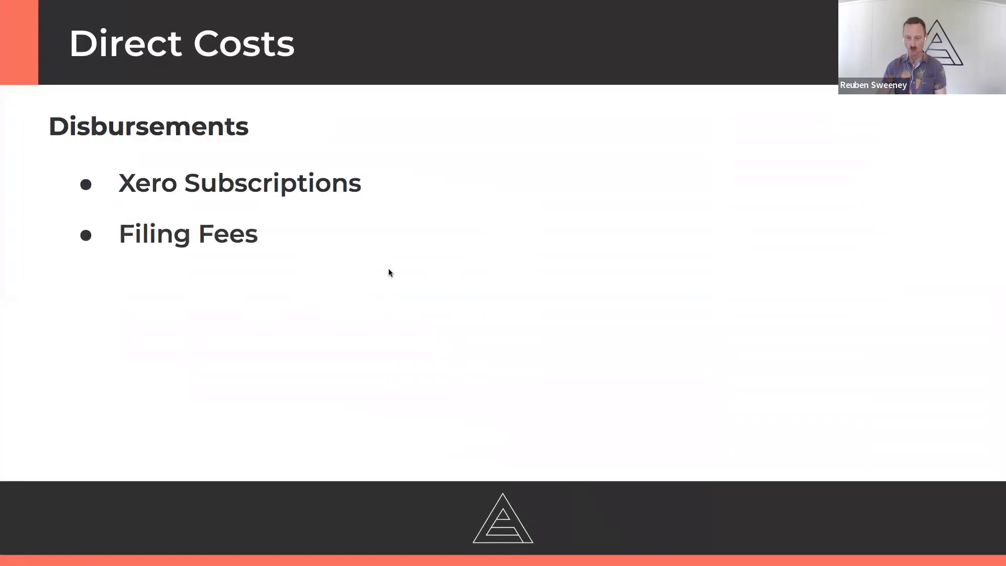
# Return to the job's costs in Xero Practice Manager, list all costs, and examine the Filing Fee's unit cost and unit price
pyautogui.hotkey('ctrl', 'Left')
pyautogui.hotkey('ctrl', 'Left')
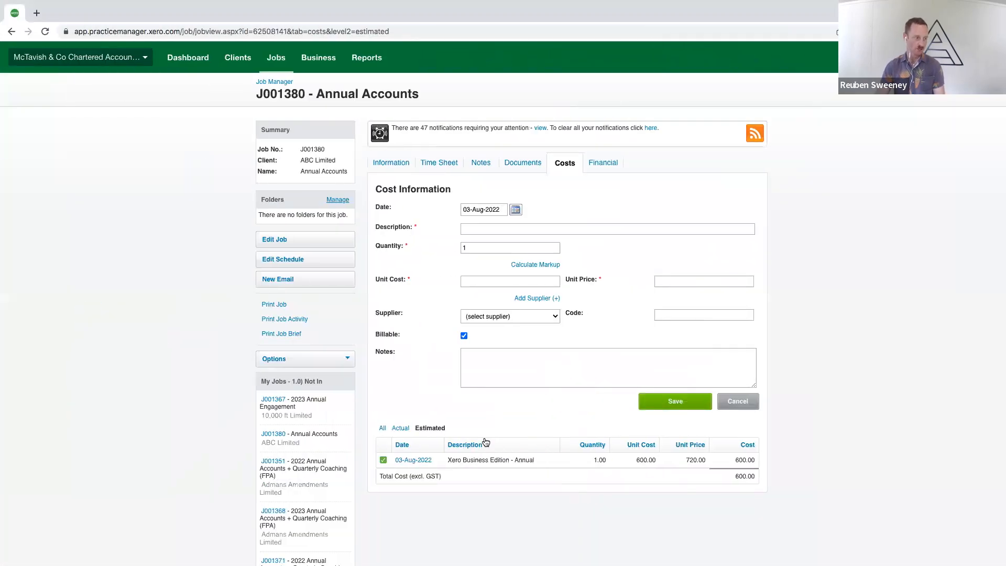
pyautogui.click(383, 429)
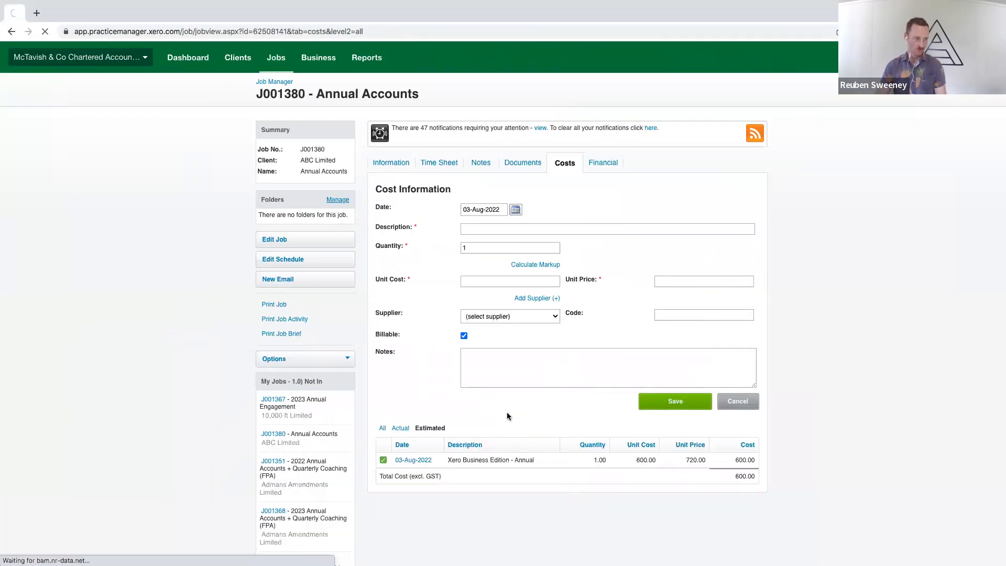
pyautogui.moveTo(447, 461); pyautogui.dragTo(472, 462)
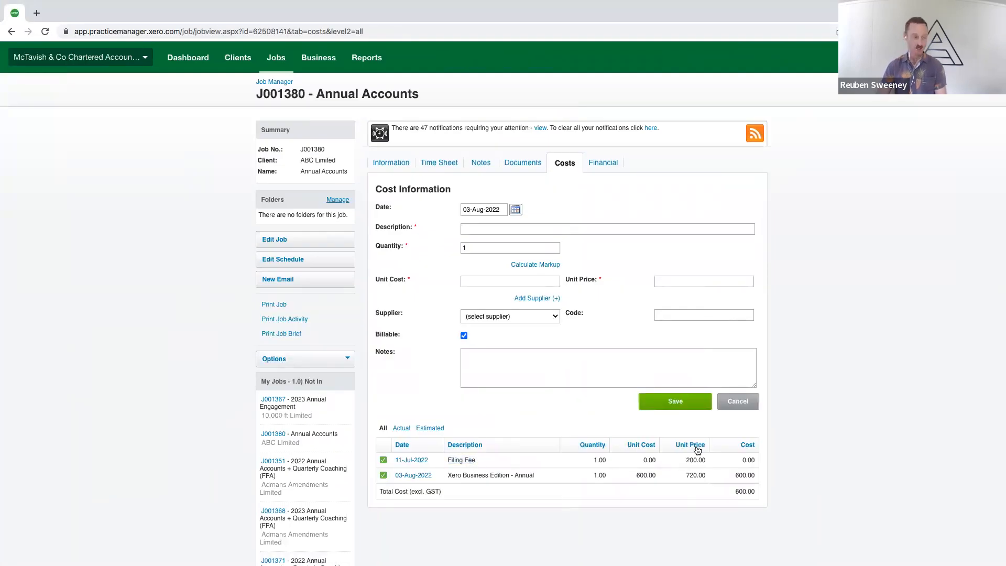
pyautogui.moveTo(642, 461); pyautogui.dragTo(707, 461)
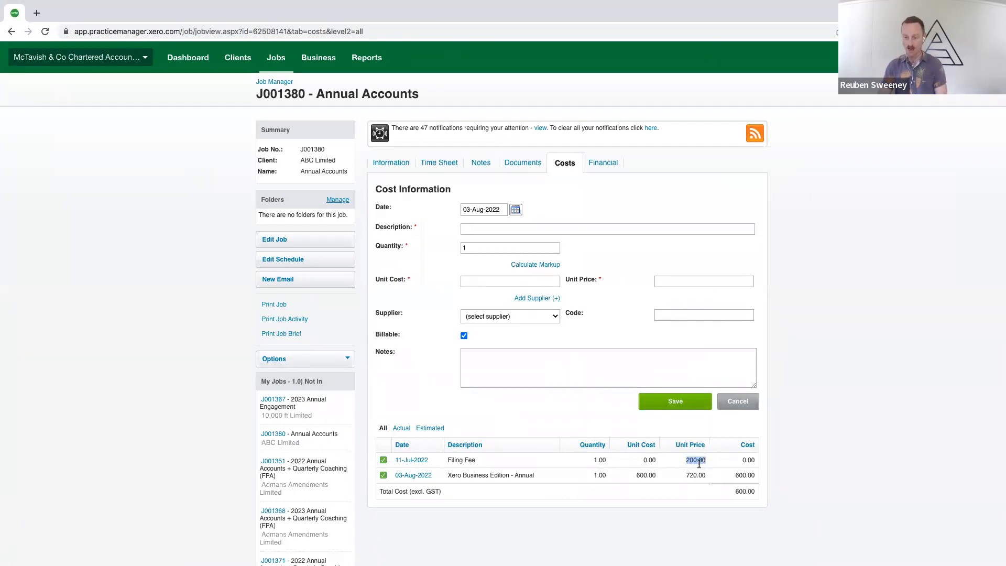
pyautogui.moveTo(644, 460); pyautogui.dragTo(703, 462)
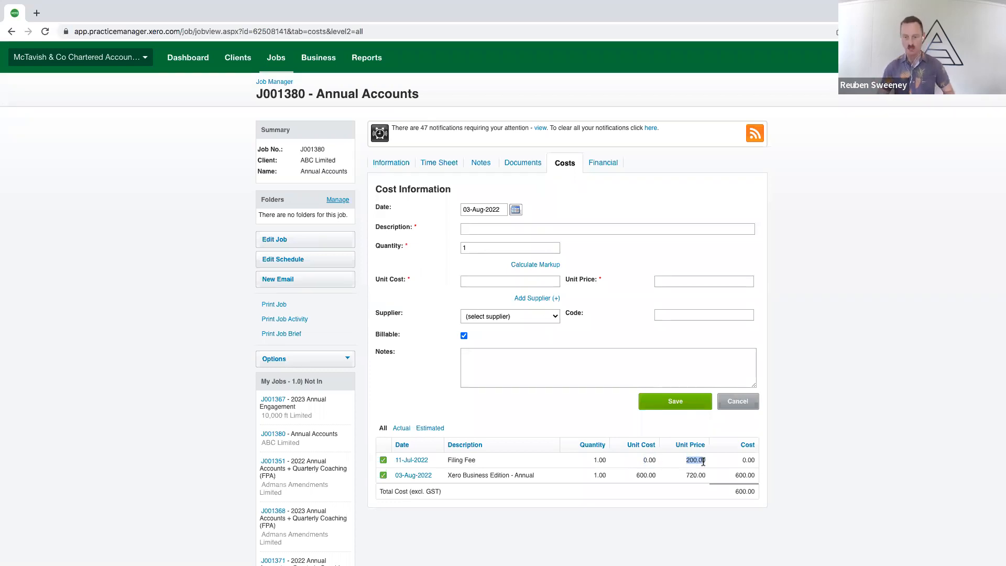
pyautogui.click(690, 459)
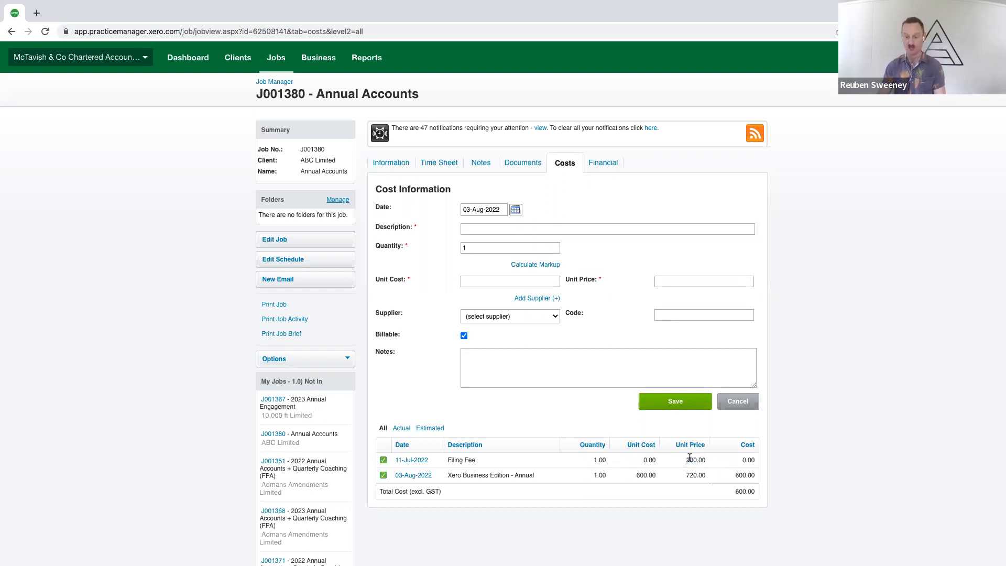
pyautogui.moveTo(447, 459); pyautogui.dragTo(474, 459)
pyautogui.click(474, 459)
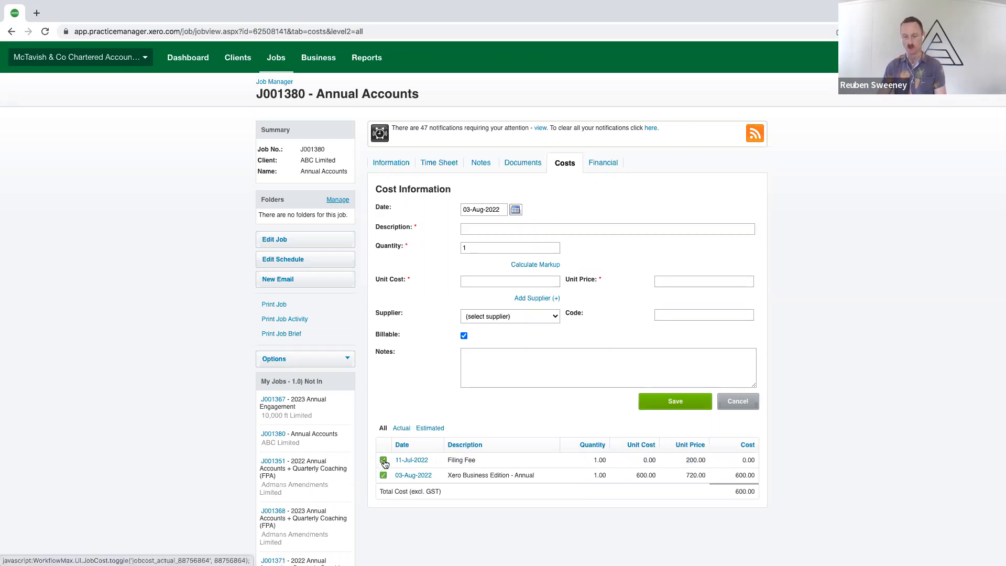
# Go back to the Disbursements slide and reveal the Outsourced Services points on fixed fee per return and timesheets
pyautogui.hotkey('ctrl', 'Right')
pyautogui.hotkey('ctrl', 'Right')
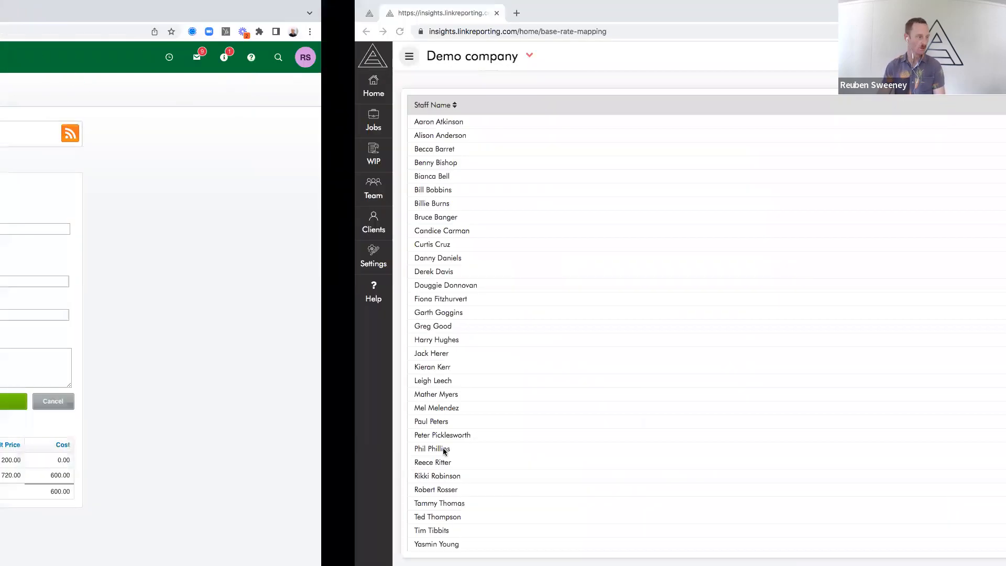
pyautogui.click(394, 364)
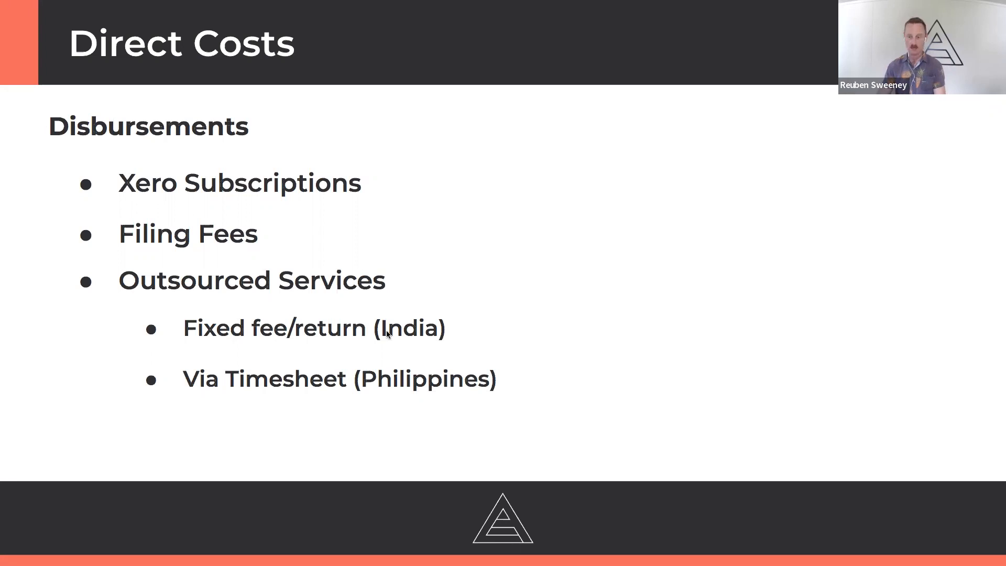
# Switch back to the Annual Accounts job in Xero Practice Manager and review its job and schedule information
pyautogui.hotkey('ctrl', 'Left')
pyautogui.hotkey('ctrl', 'Left')
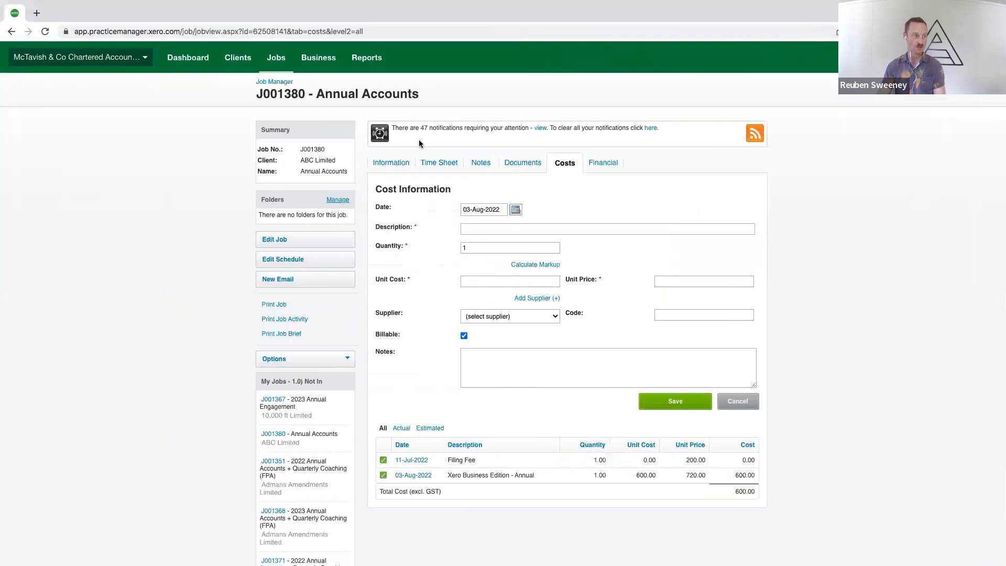
pyautogui.click(392, 164)
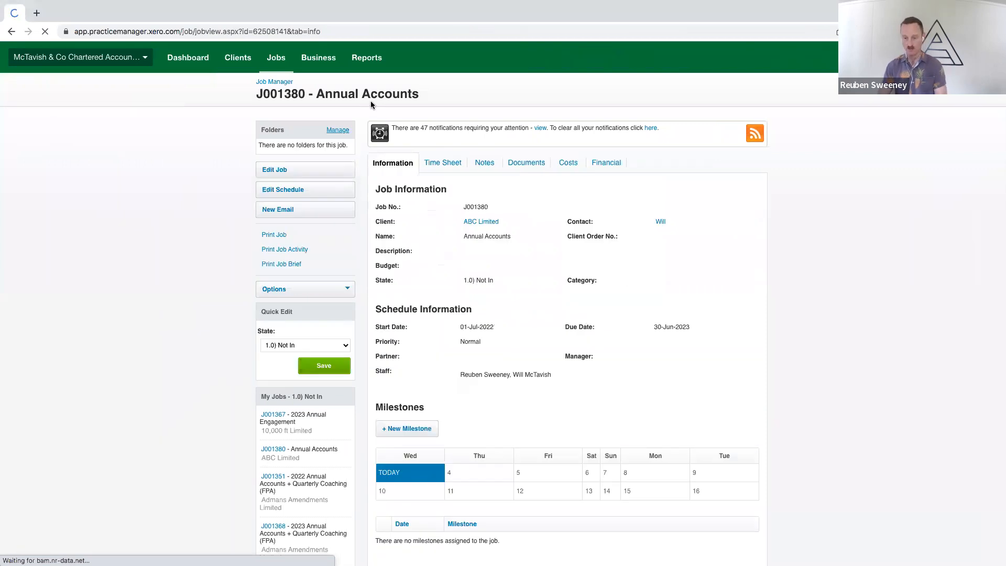
pyautogui.scroll(-1, 537, 313)
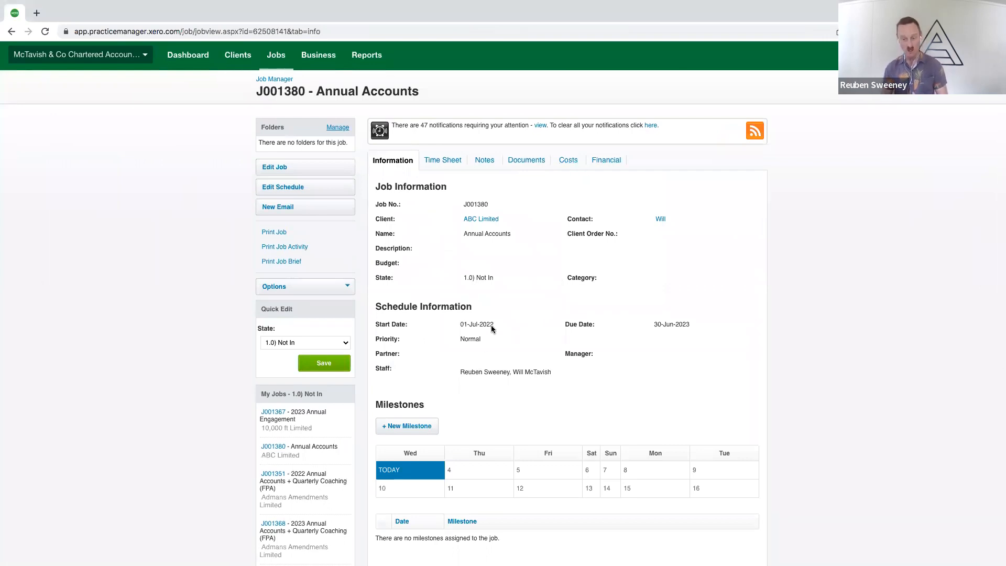
# Start a new billable cost on the job described as Outsourced Services with a unit cost of 500
pyautogui.click(571, 160)
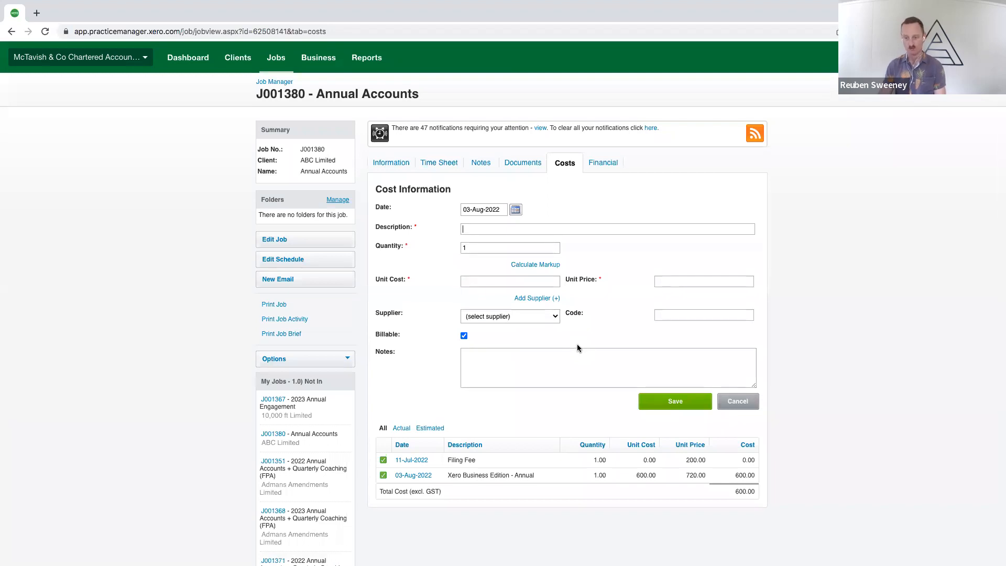
pyautogui.write('Outsourced Services')
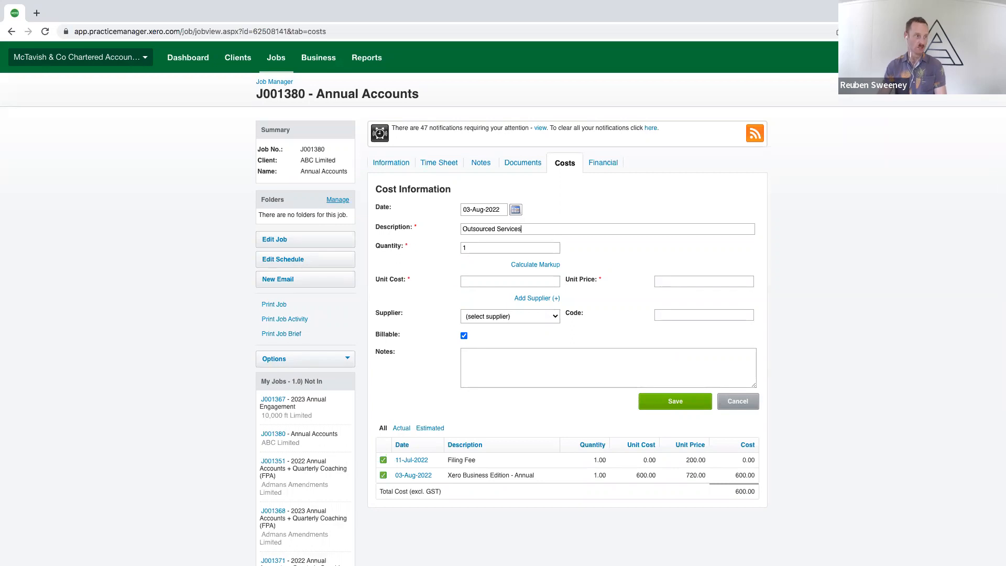
pyautogui.click(482, 239)
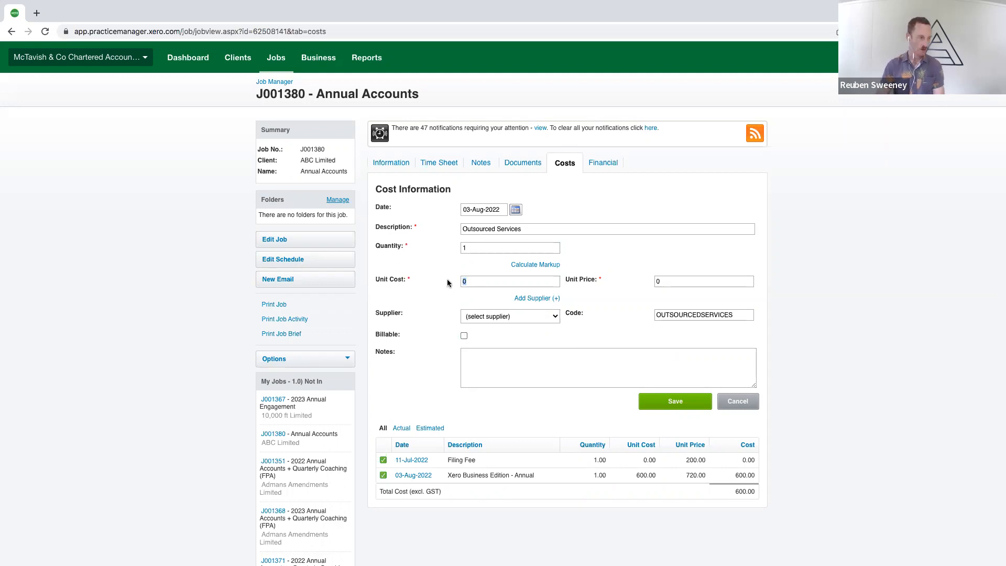
pyautogui.click(464, 336)
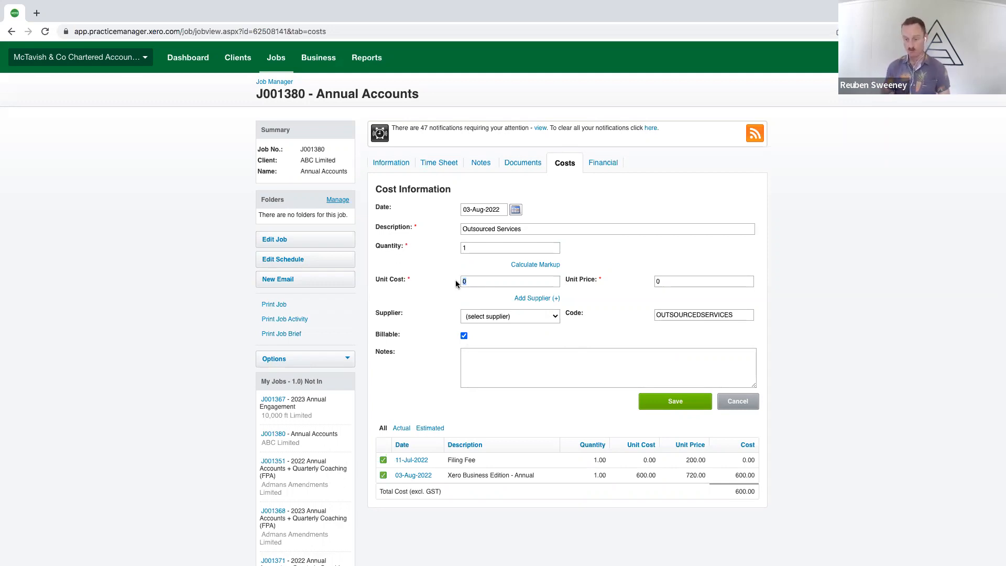
pyautogui.write('500')
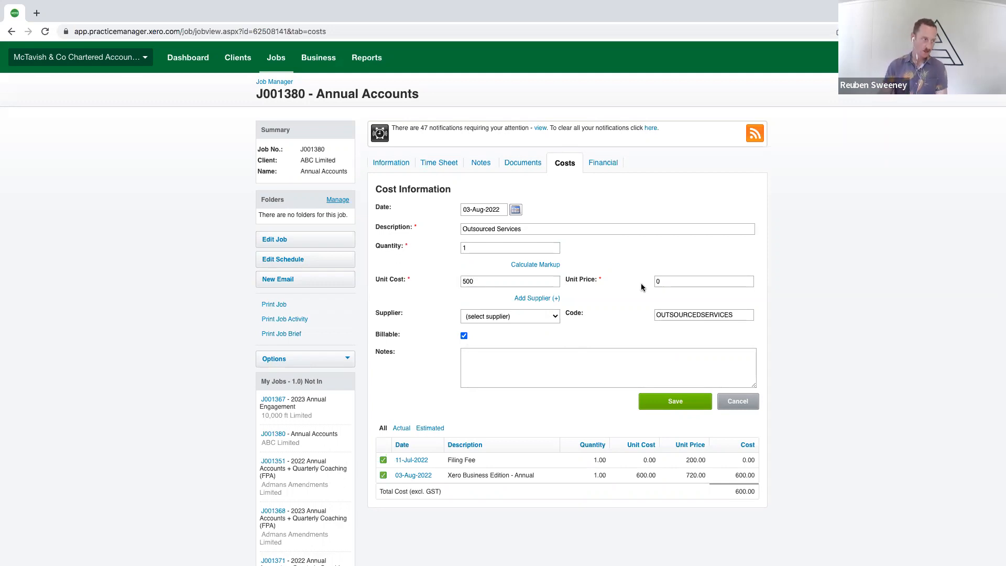
# Try unit prices of 500 and 1000 for the Outsourced Services cost, going back to 500
pyautogui.click(672, 281)
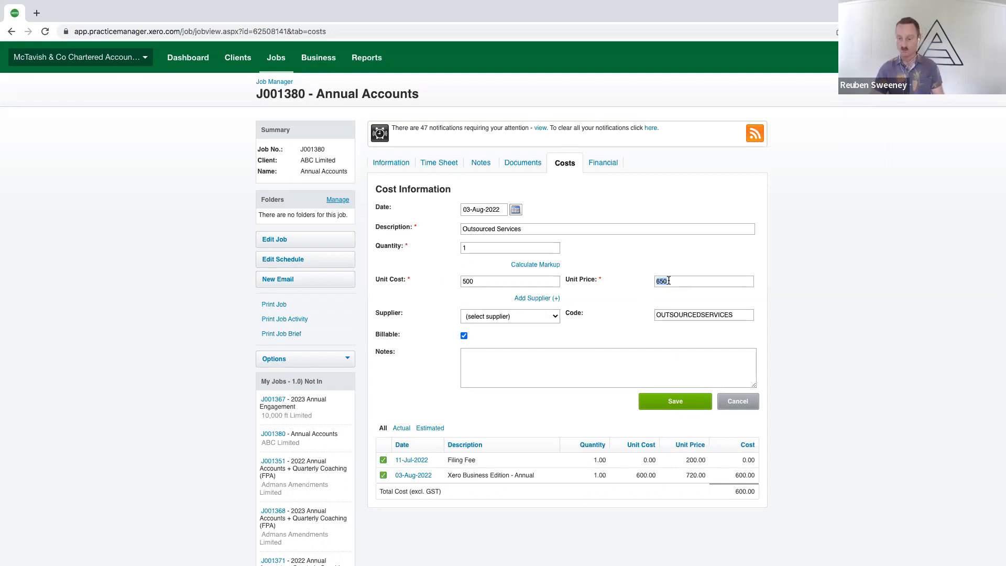
pyautogui.write('500')
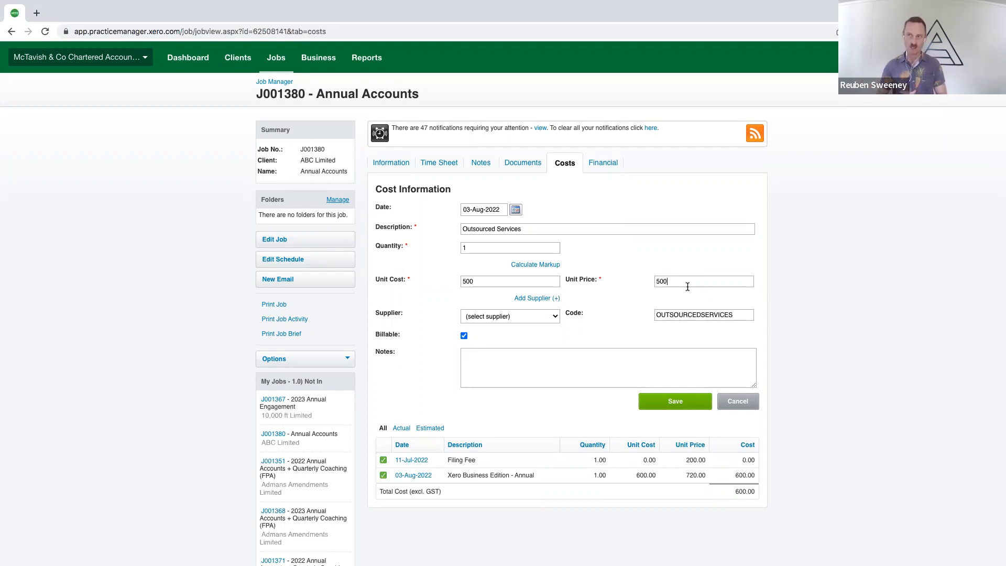
pyautogui.doubleClick(658, 284)
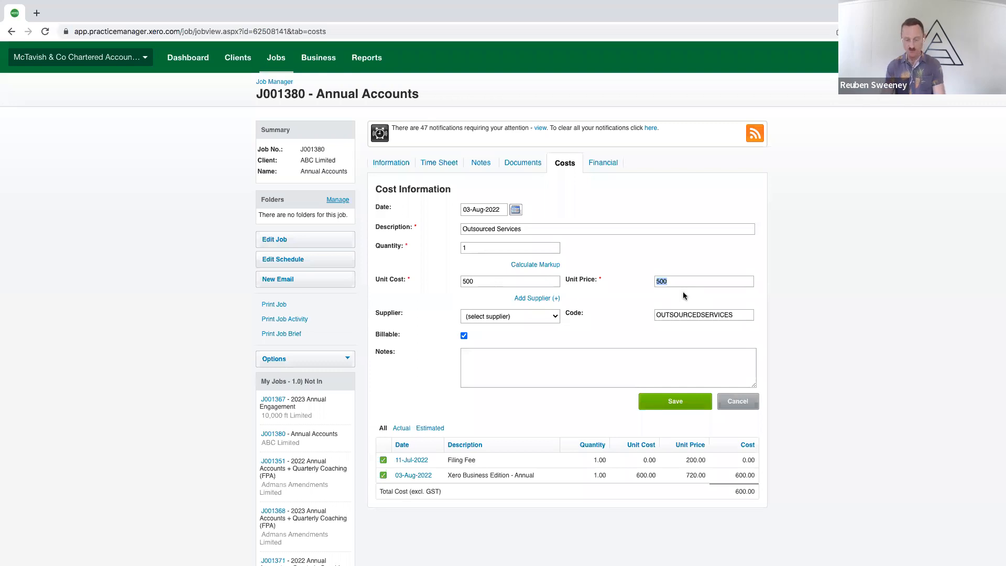
pyautogui.write('1000')
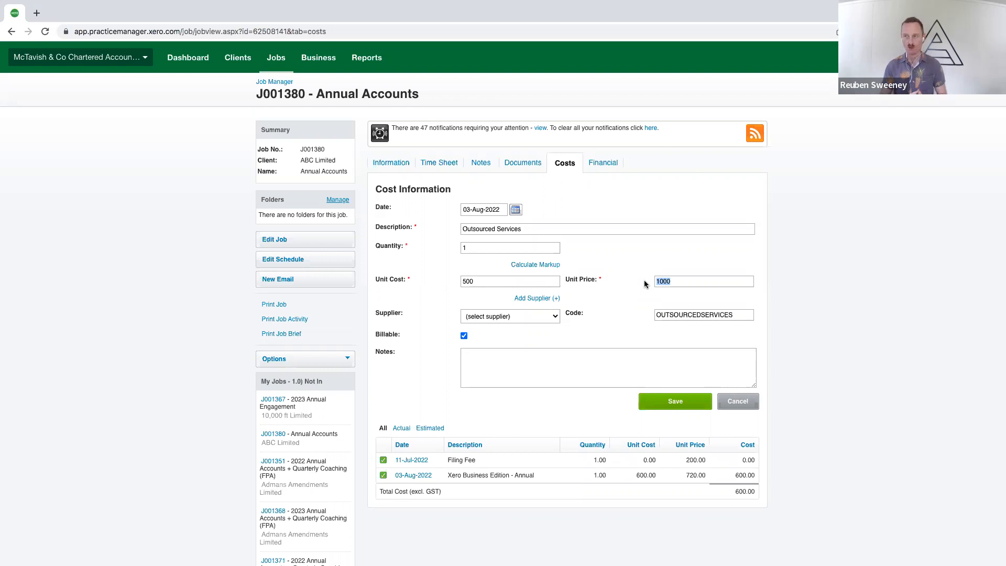
pyautogui.write('500')
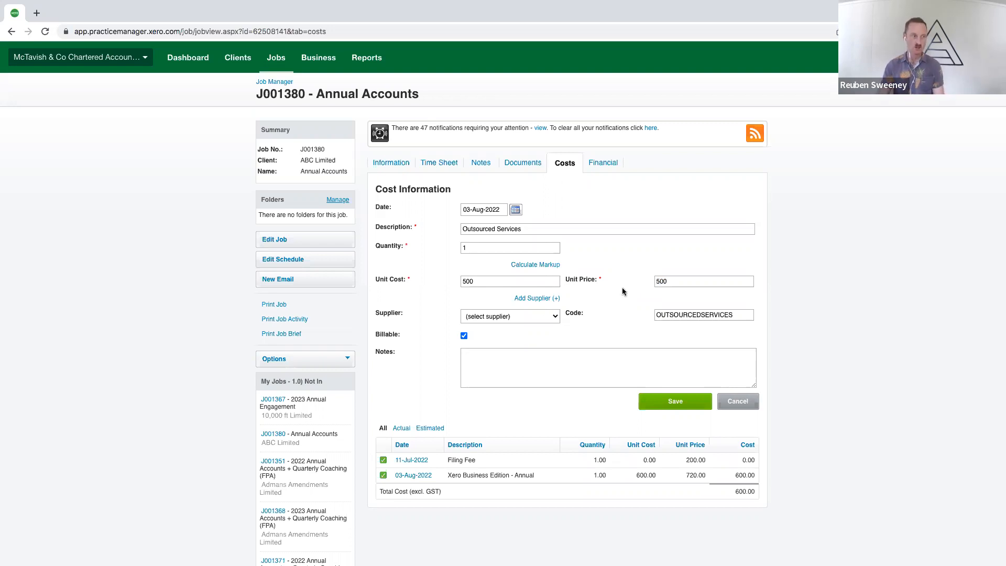
# Open and dismiss the markup calculation, and try unit prices of 1000 and 1500 for the Outsourced Services cost
pyautogui.moveTo(675, 281); pyautogui.dragTo(649, 284)
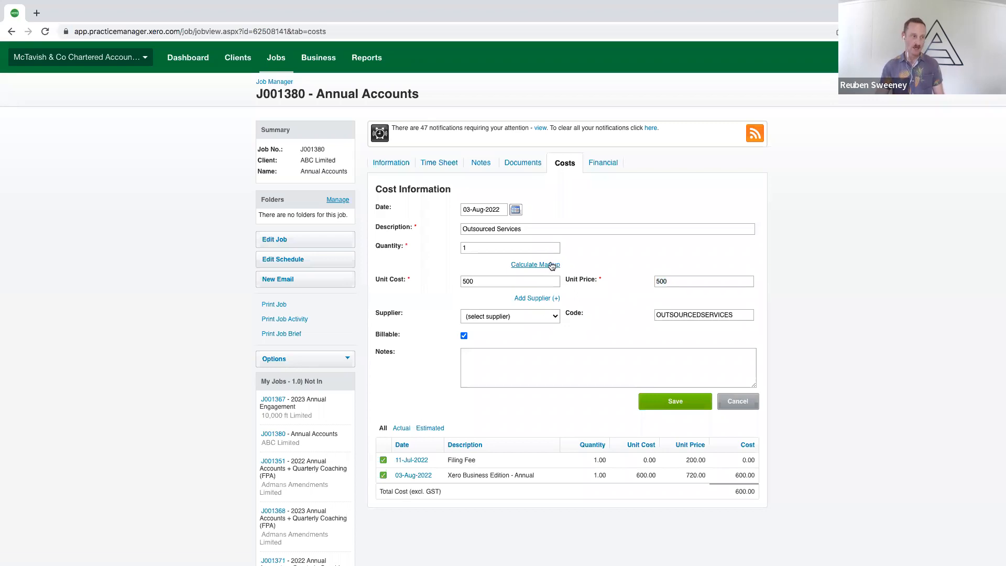
pyautogui.click(550, 264)
pyautogui.click(706, 262)
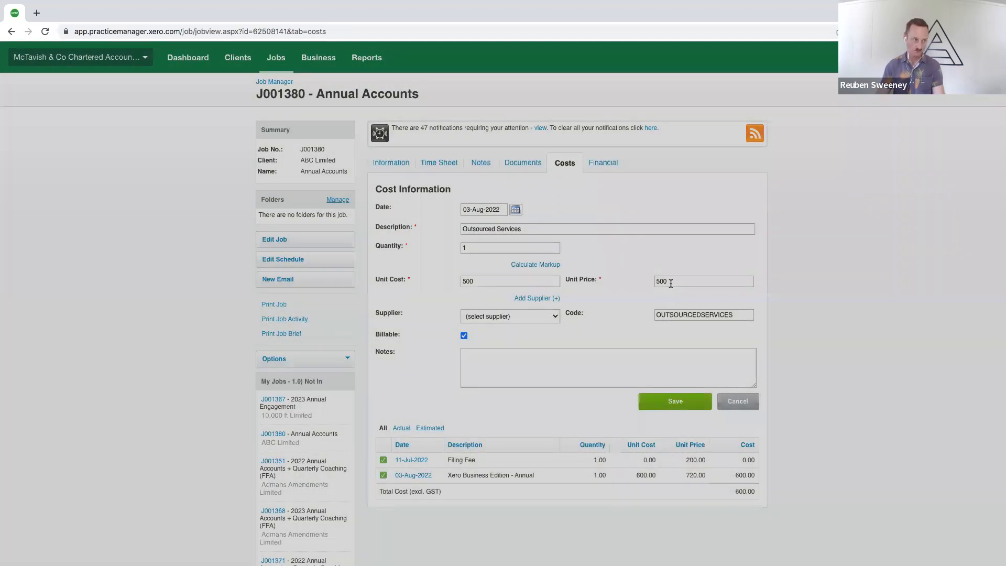
pyautogui.moveTo(671, 284); pyautogui.dragTo(649, 283)
pyautogui.write('1000')
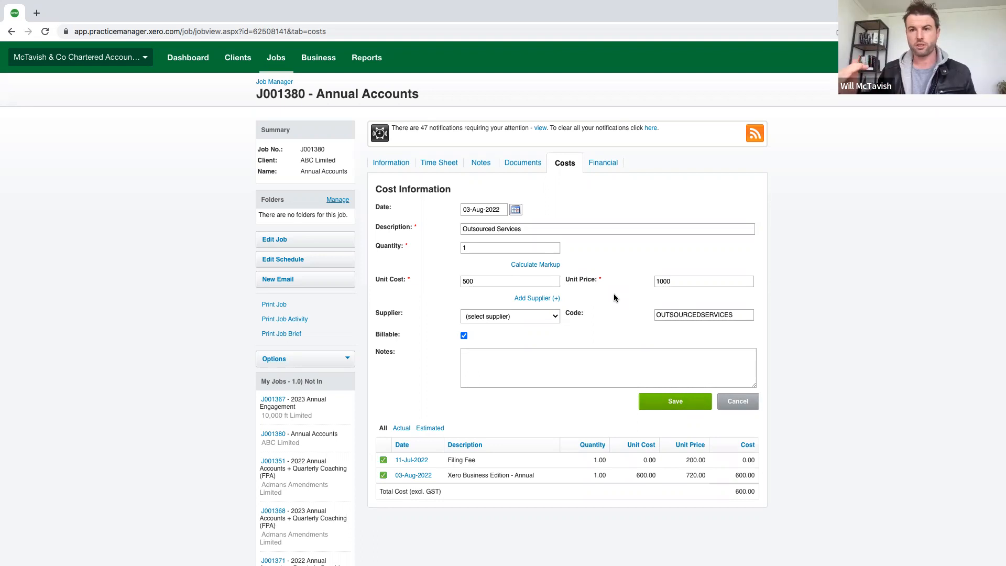
pyautogui.moveTo(676, 282); pyautogui.dragTo(635, 287)
pyautogui.write('1500')
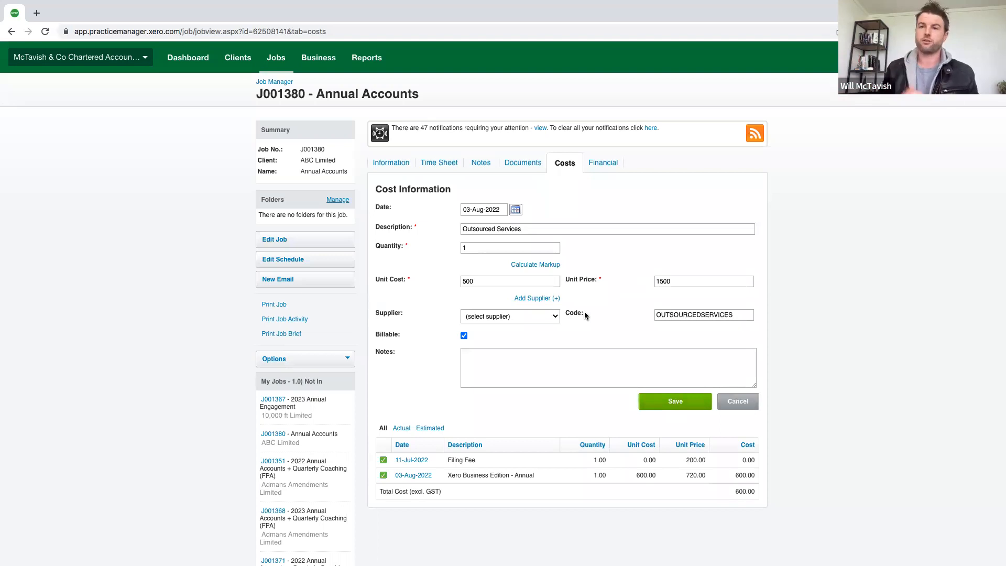
# Calculate the Outsourced Services unit price with a 250% markup on the 500 unit cost and save the cost
pyautogui.click(538, 264)
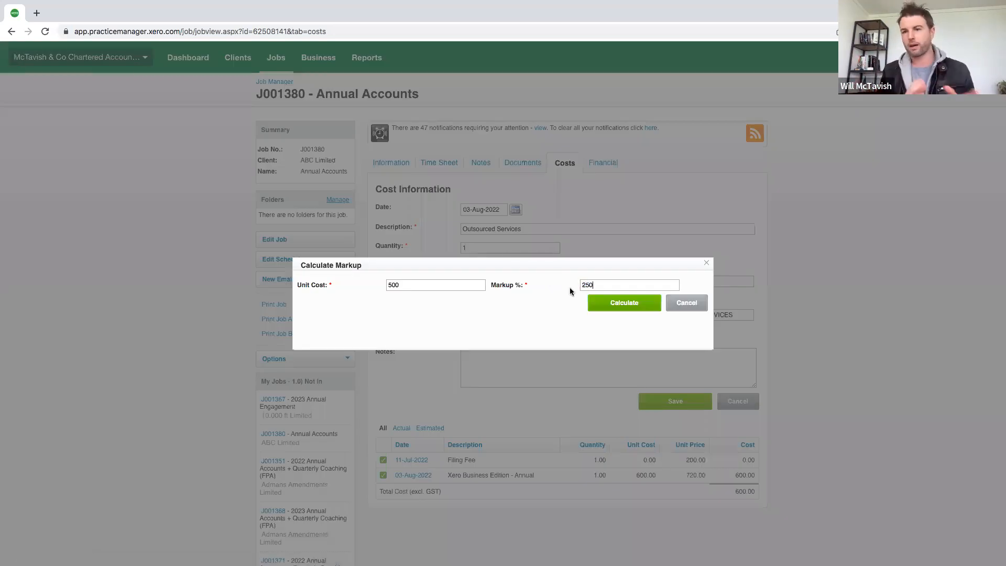
pyautogui.click(629, 304)
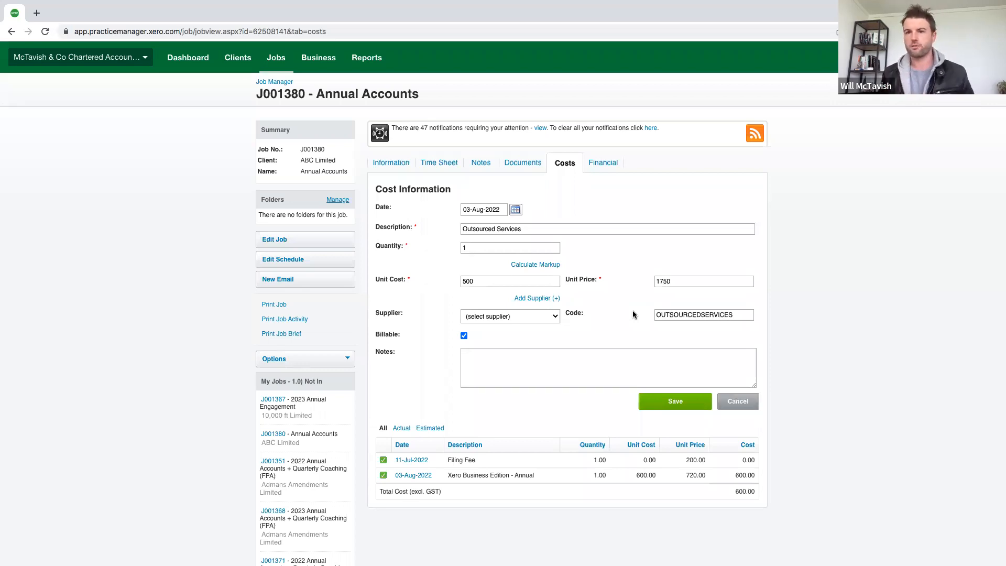
pyautogui.click(659, 402)
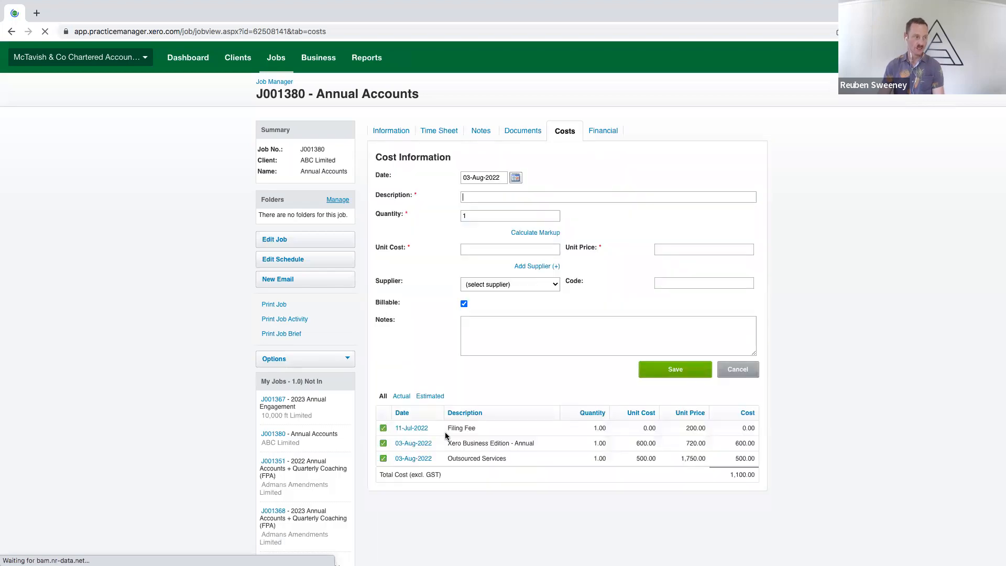
# Unmark the Outsourced Services cost as actual and mark it as actual again
pyautogui.click(384, 459)
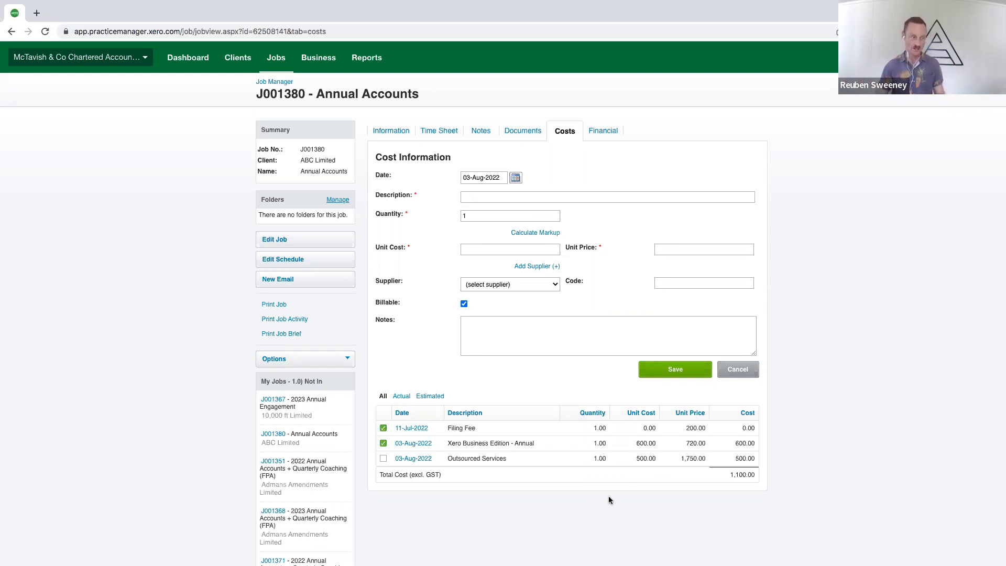
pyautogui.click(383, 460)
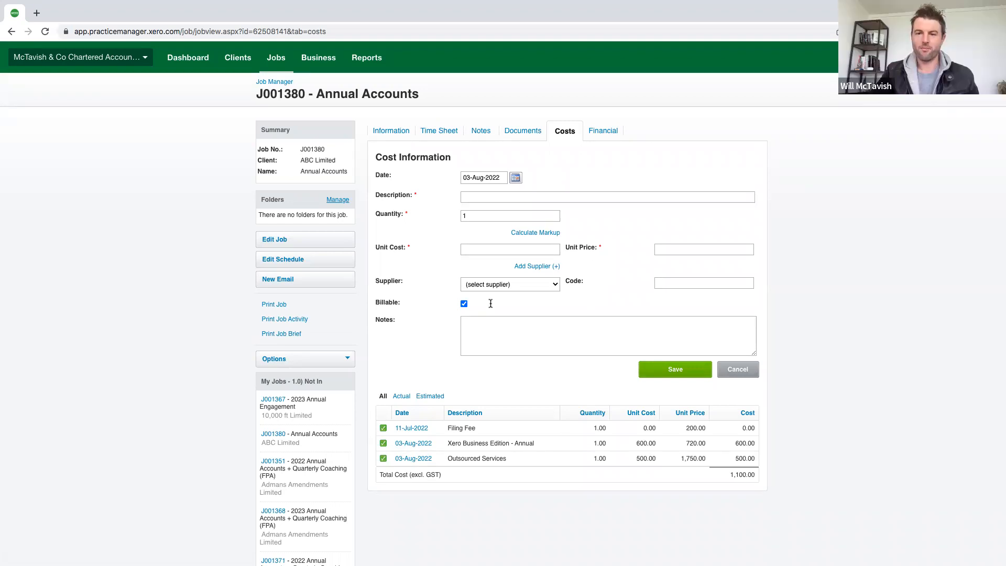
pyautogui.hotkey('ctrl', 'Left')
pyautogui.hotkey('ctrl', 'Right')
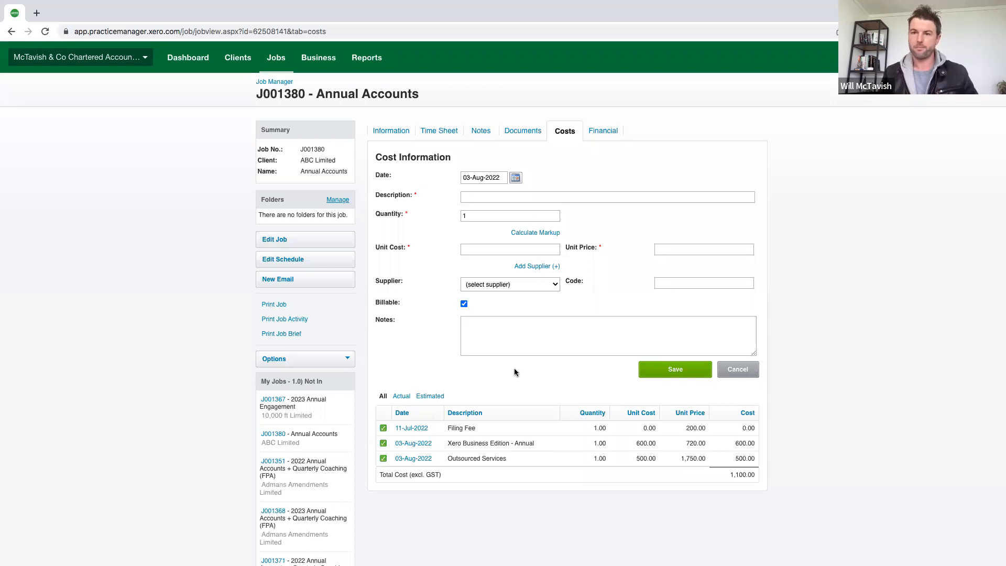
# Switch past the Disbursements slide to the Base Rate Calculator workbook in Excel and point out the salary, contract hours and direct cost columns
pyautogui.hotkey('ctrl', 'Right')
pyautogui.hotkey('ctrl', 'Right')
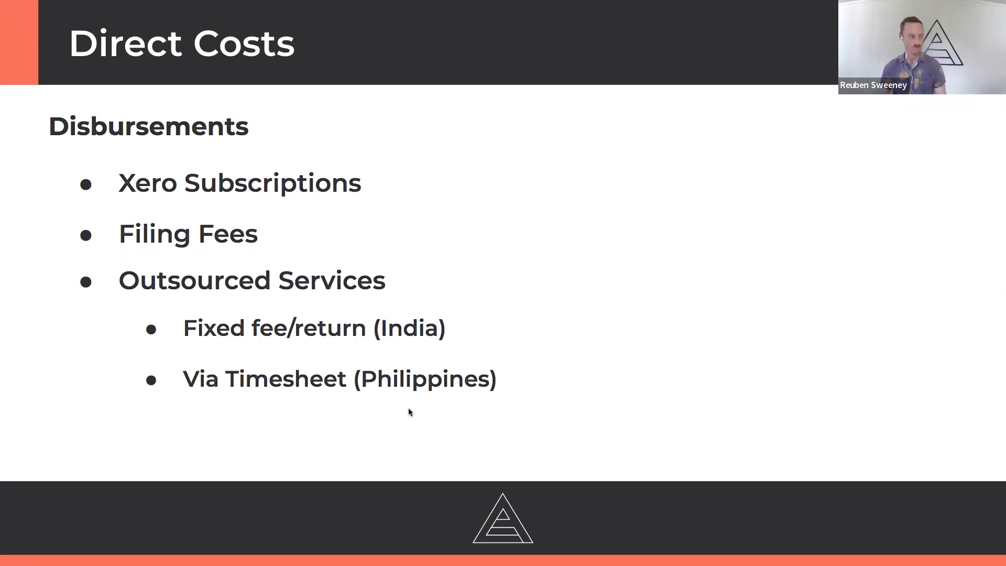
pyautogui.hotkey('ctrl', 'Right')
pyautogui.hotkey('ctrl', 'Right')
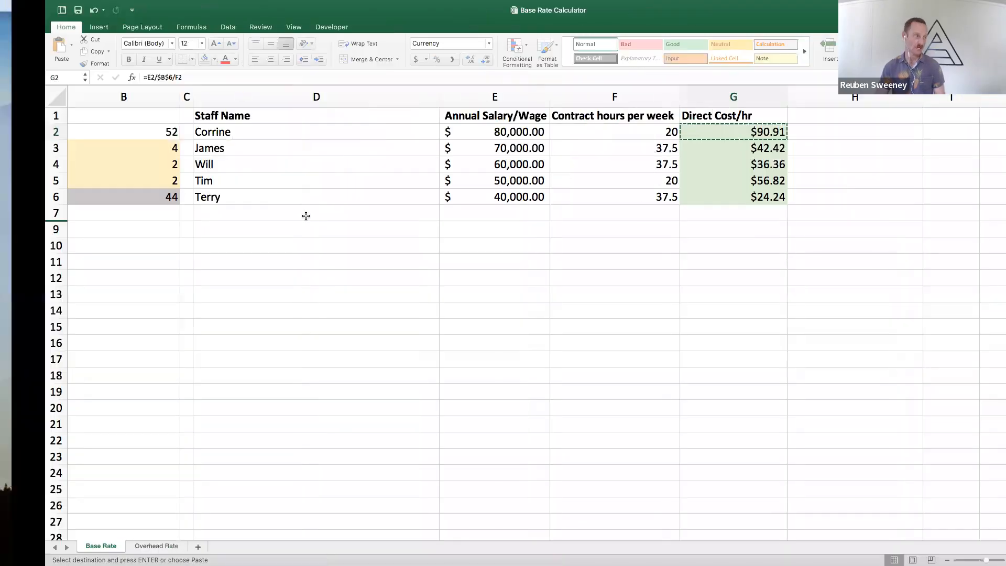
pyautogui.click(306, 216)
pyautogui.click(471, 215)
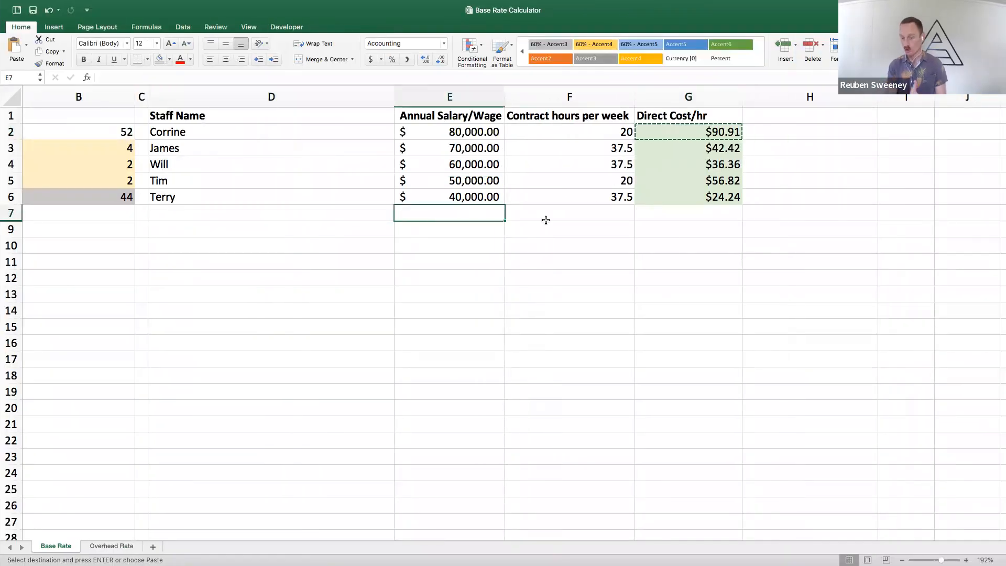
pyautogui.click(580, 214)
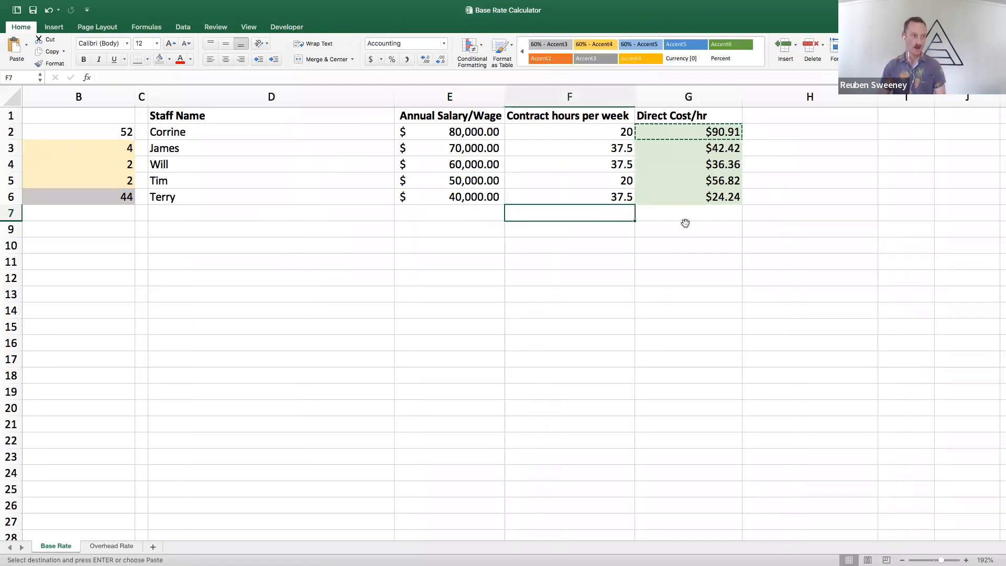
pyautogui.click(684, 224)
pyautogui.click(646, 214)
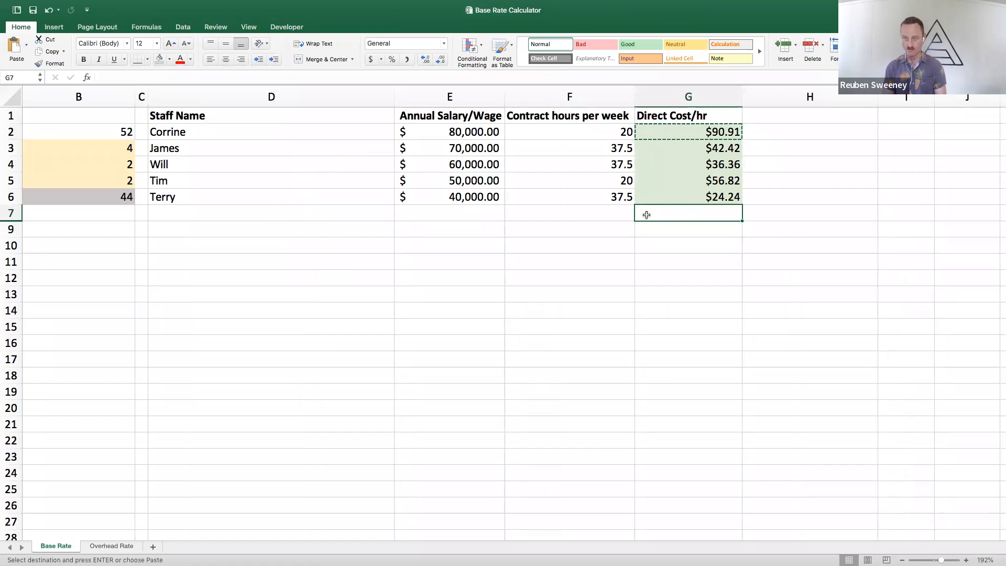
# Return to the Disbursements slide and advance the presentation to the Overhead costs slide on overhead apportionment
pyautogui.hotkey('ctrl', 'Left')
pyautogui.hotkey('ctrl', 'Left')
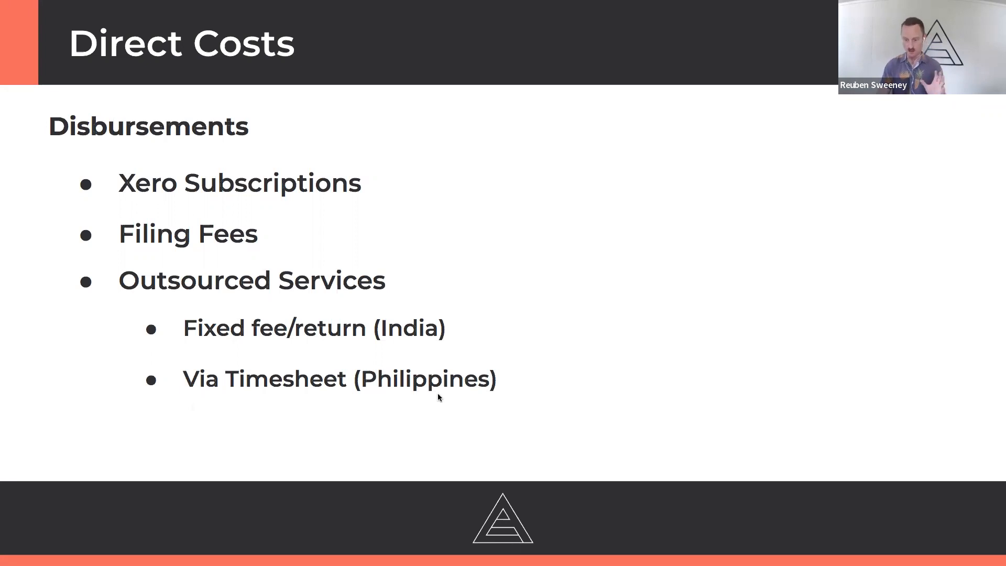
pyautogui.press('Right')
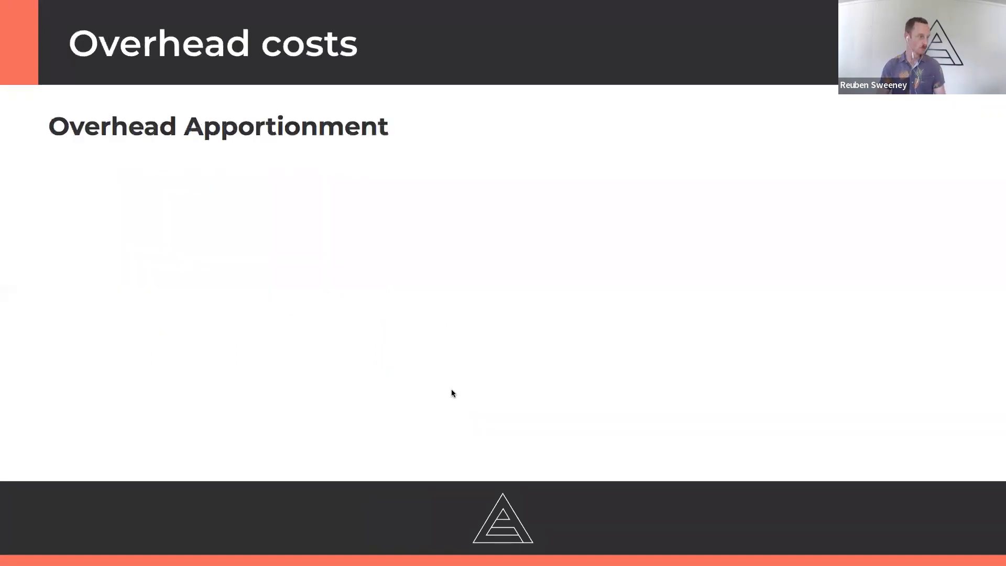
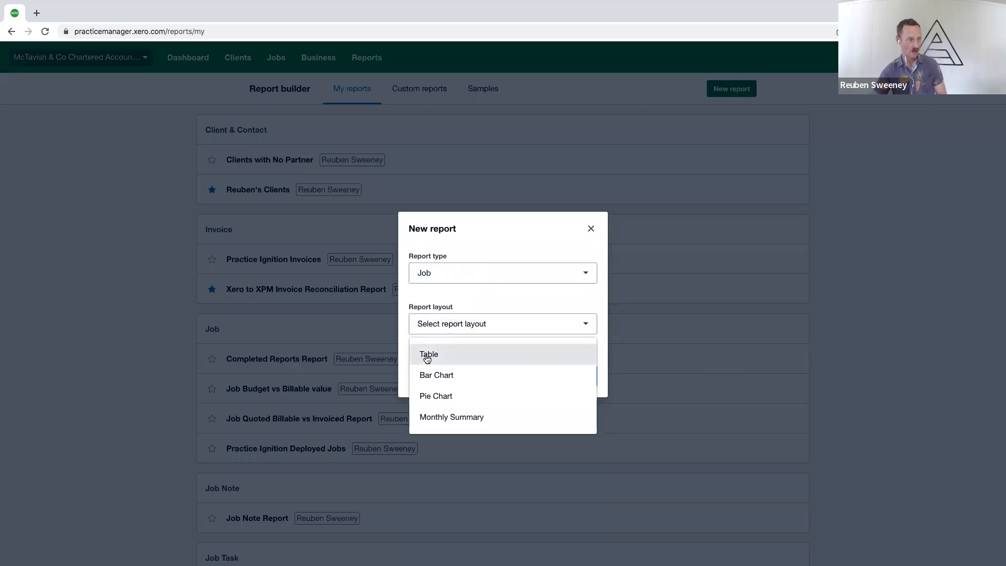
# Create a new Job report with the Table layout and title it "Profit on Completed Jobs Report"
pyautogui.click(428, 354)
pyautogui.click(572, 379)
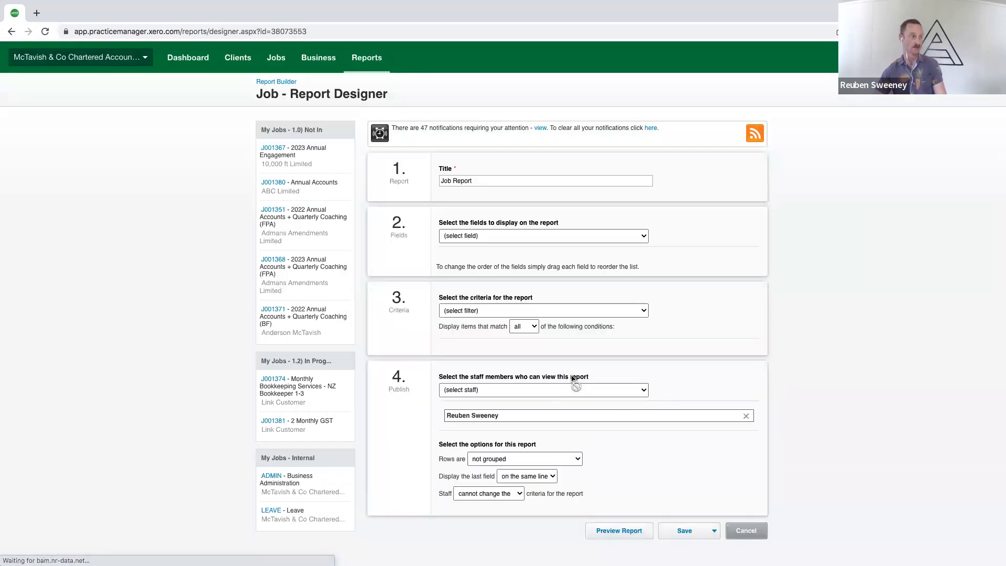
pyautogui.click(481, 181)
pyautogui.tripleClick(480, 181)
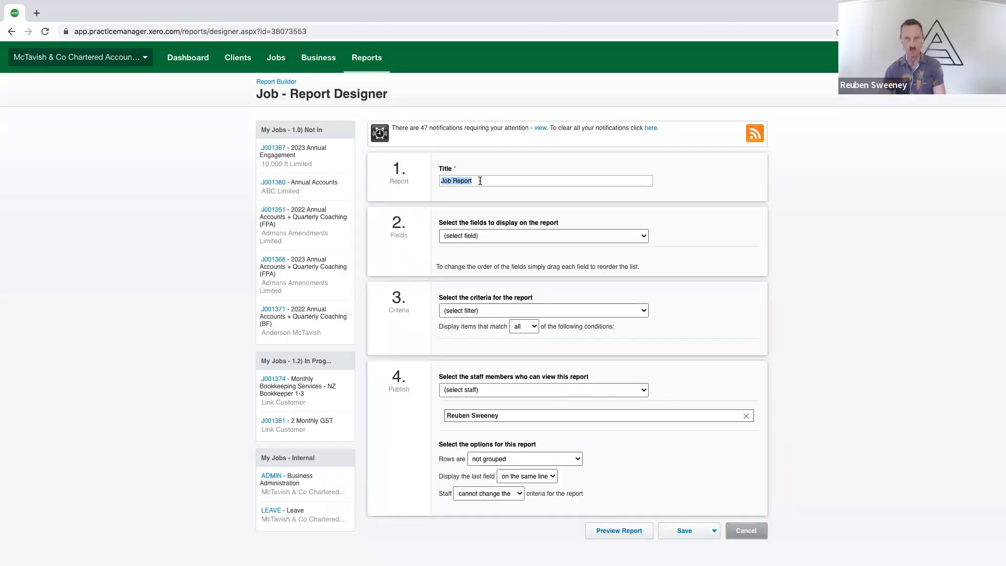
pyautogui.write('Job Profit Report')
pyautogui.press('super+a')
pyautogui.write('Profit on Compl')
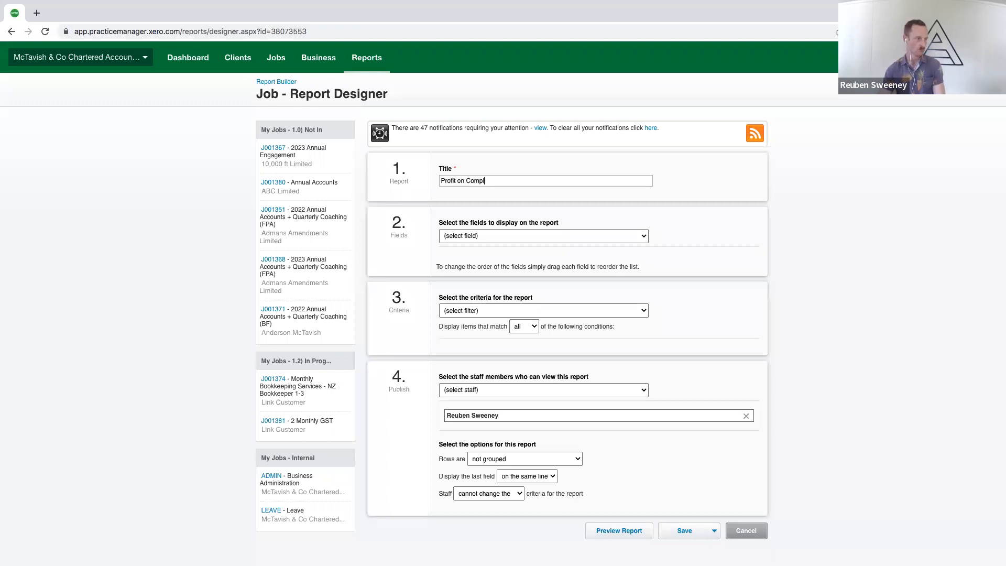
pyautogui.write('eted Jobs Report')
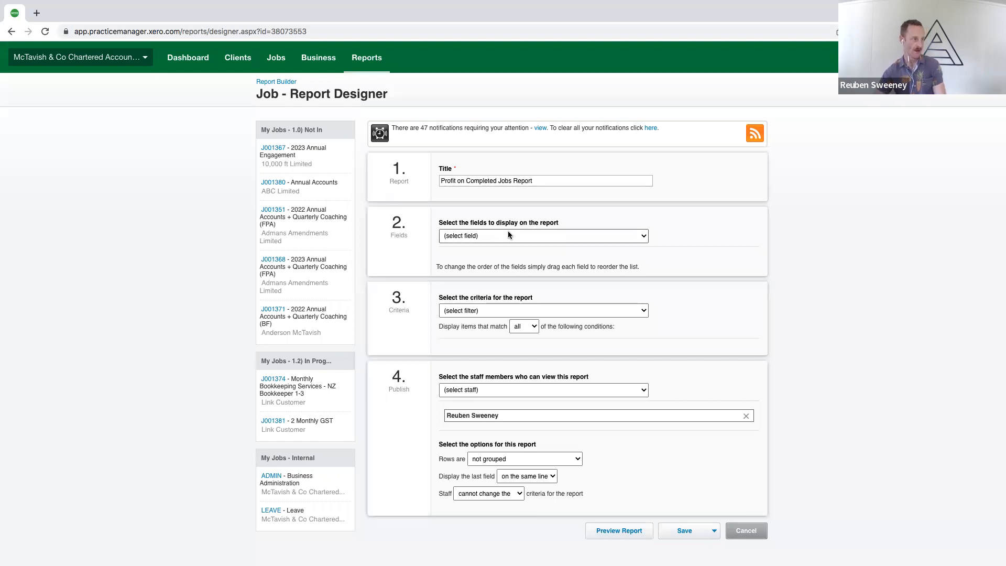
# Add the [Client] Client and [Job] Job Summary fields to the report
pyautogui.click(477, 237)
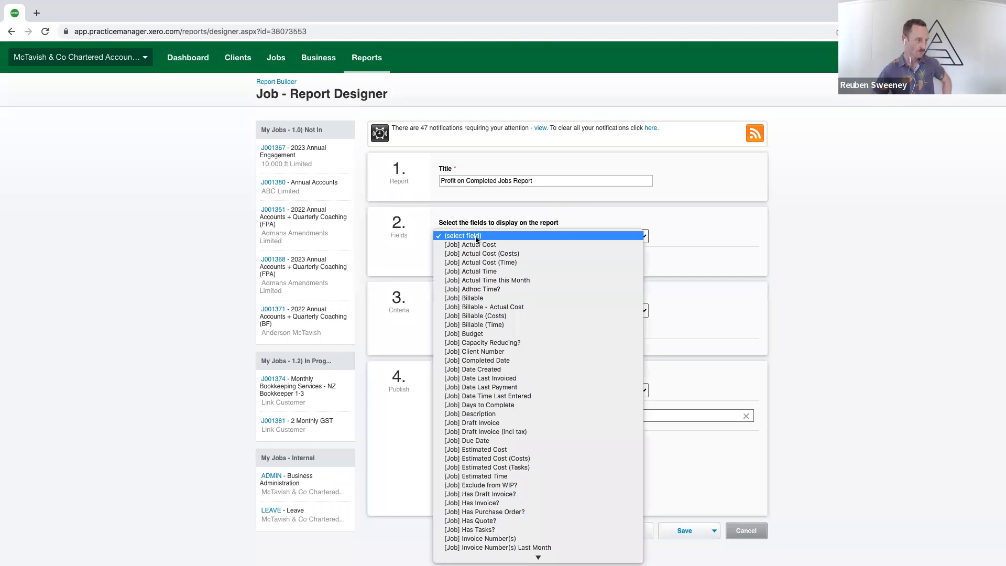
pyautogui.scroll(-10, 514, 434)
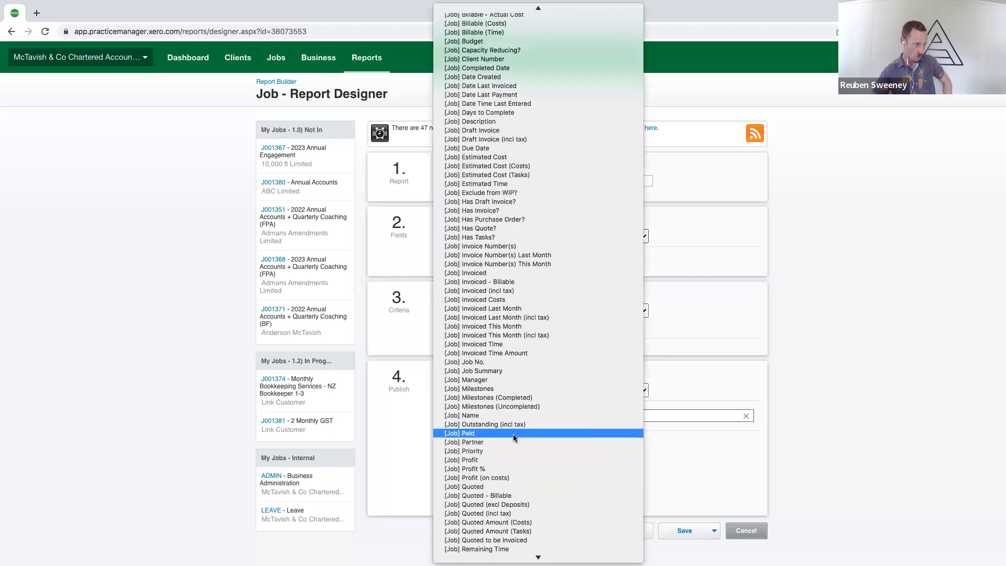
pyautogui.scroll(-3, 514, 436)
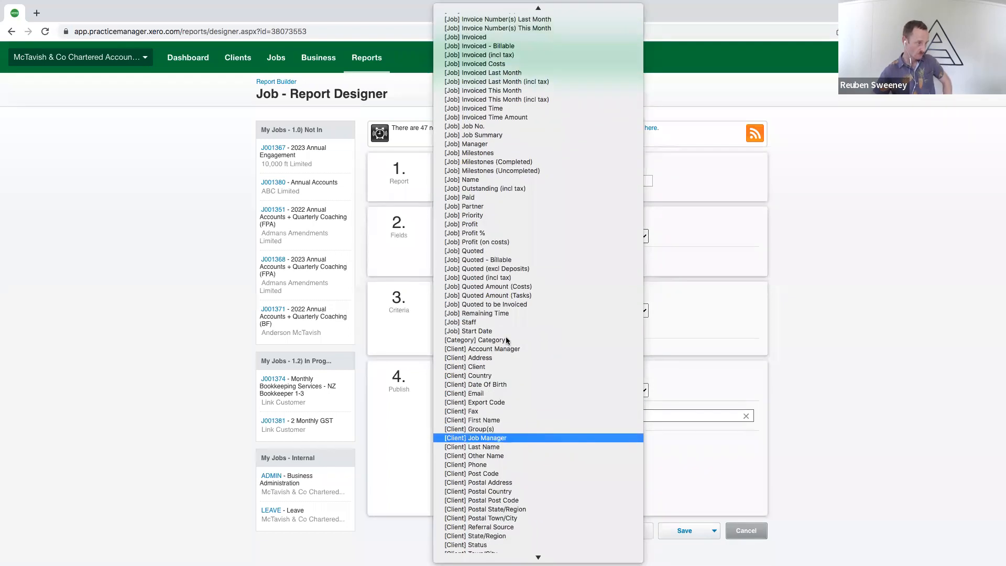
pyautogui.click(495, 366)
pyautogui.click(469, 236)
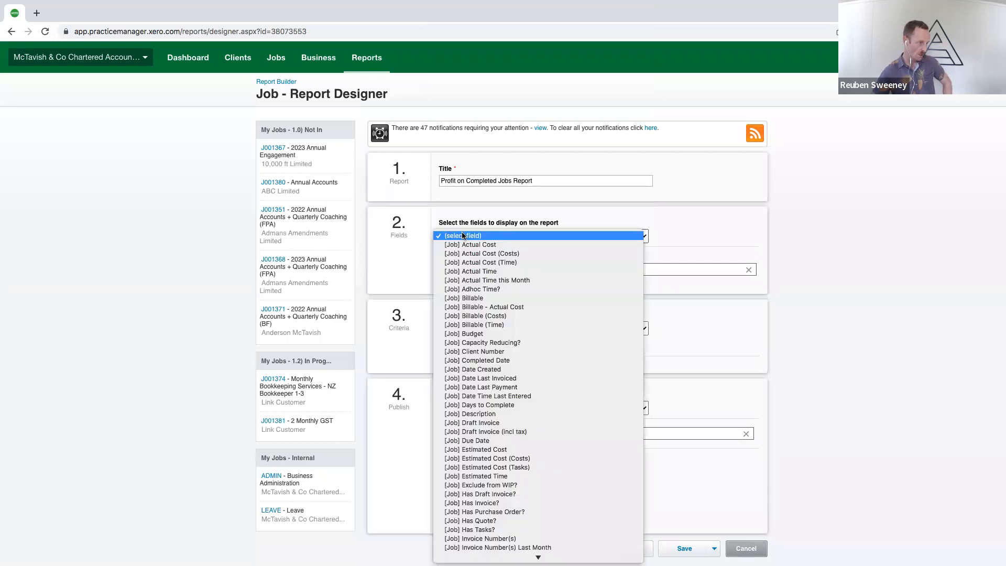
pyautogui.scroll(-9, 509, 456)
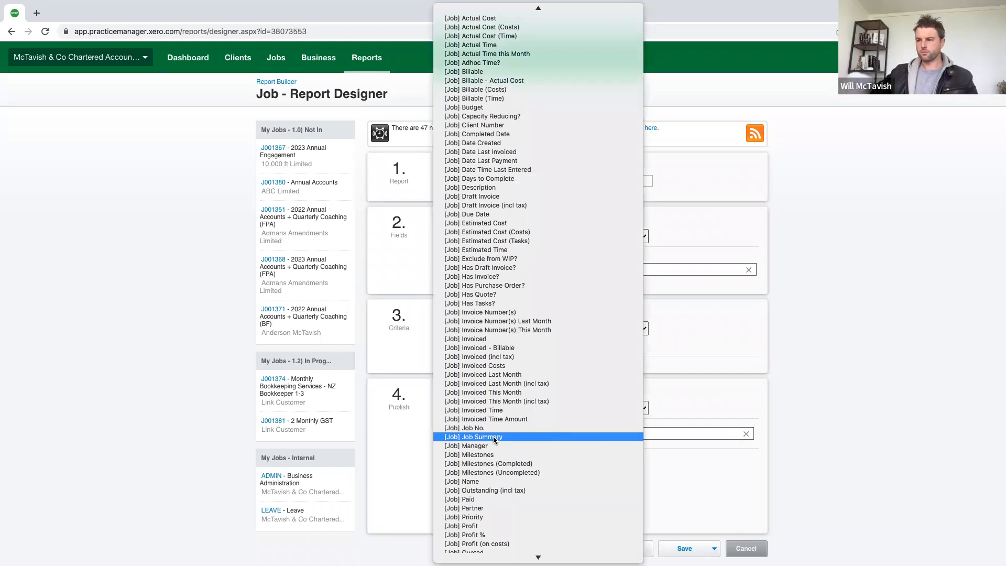
pyautogui.click(493, 439)
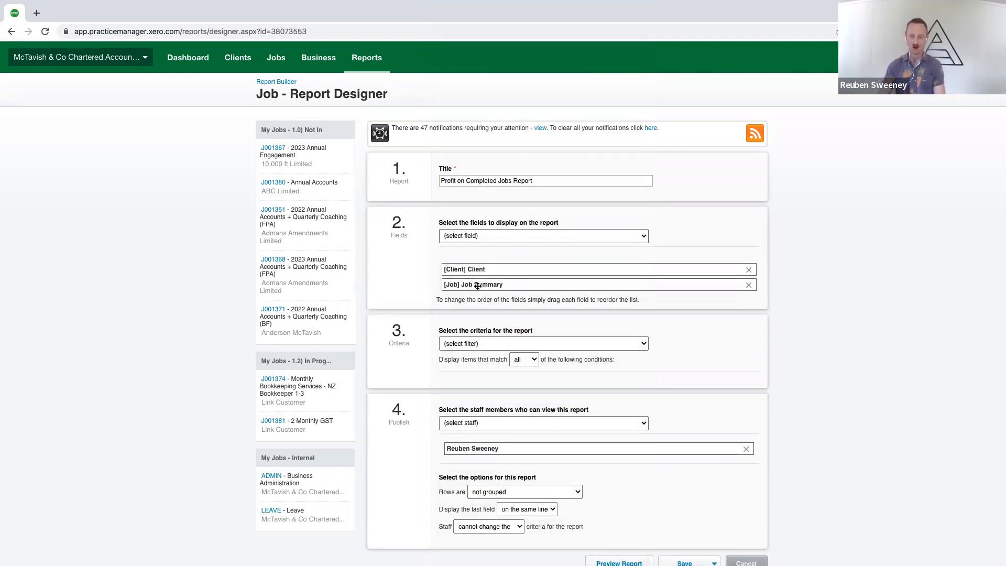
# Add the [Job] Actual Cost and [Job] Invoiced fields, placing Invoiced above Actual Cost
pyautogui.click(462, 237)
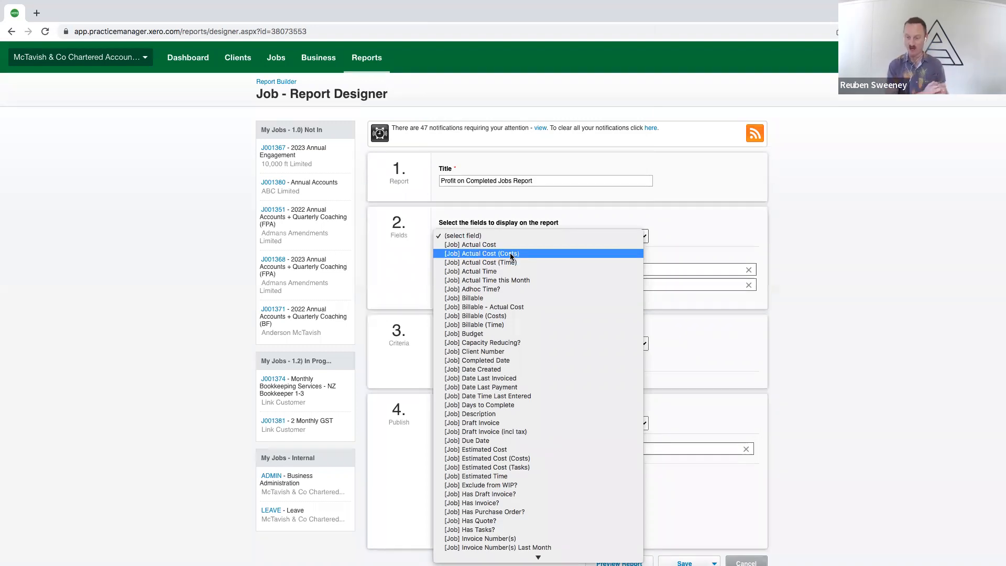
pyautogui.click(482, 245)
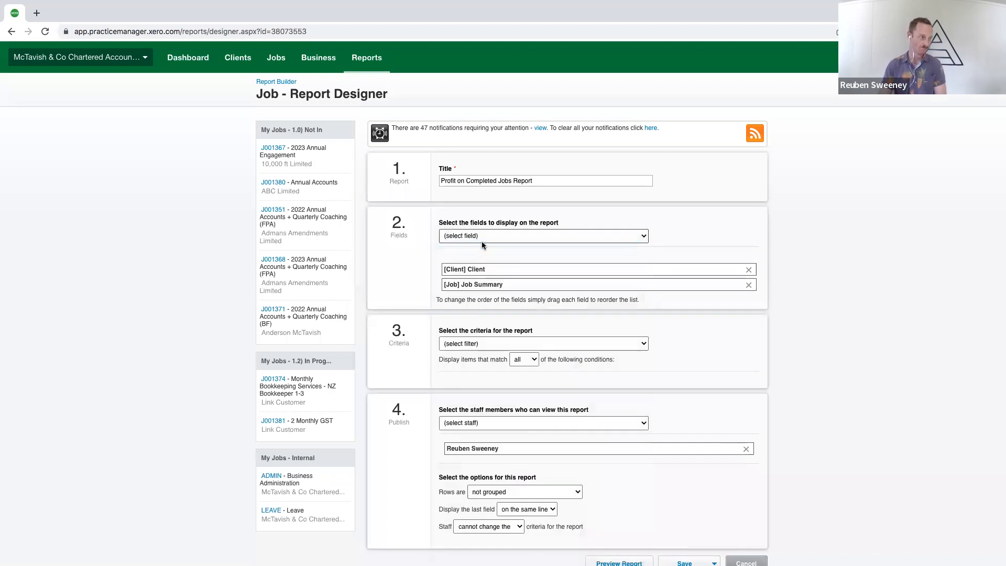
pyautogui.click(479, 235)
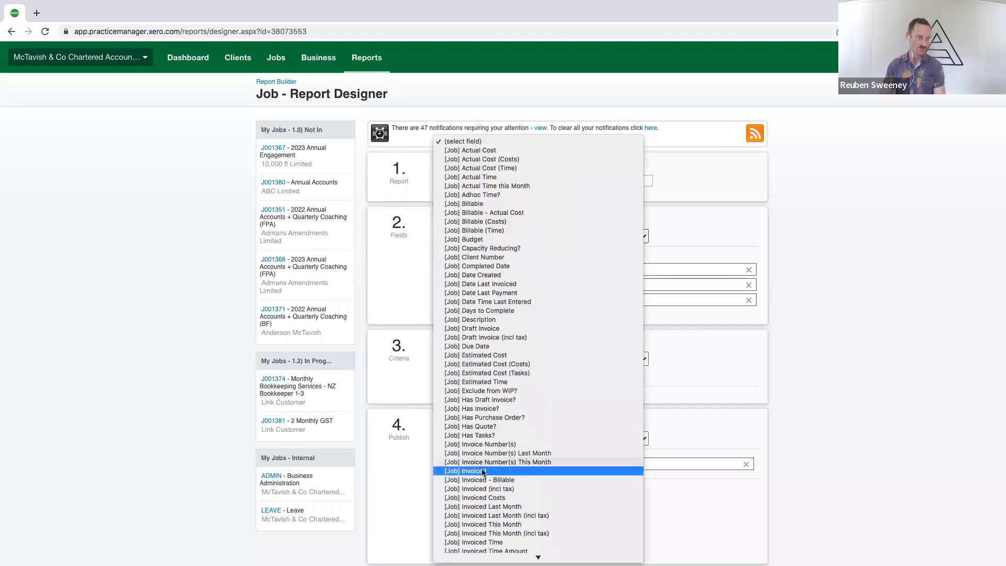
pyautogui.click(482, 471)
pyautogui.moveTo(476, 315); pyautogui.dragTo(475, 298)
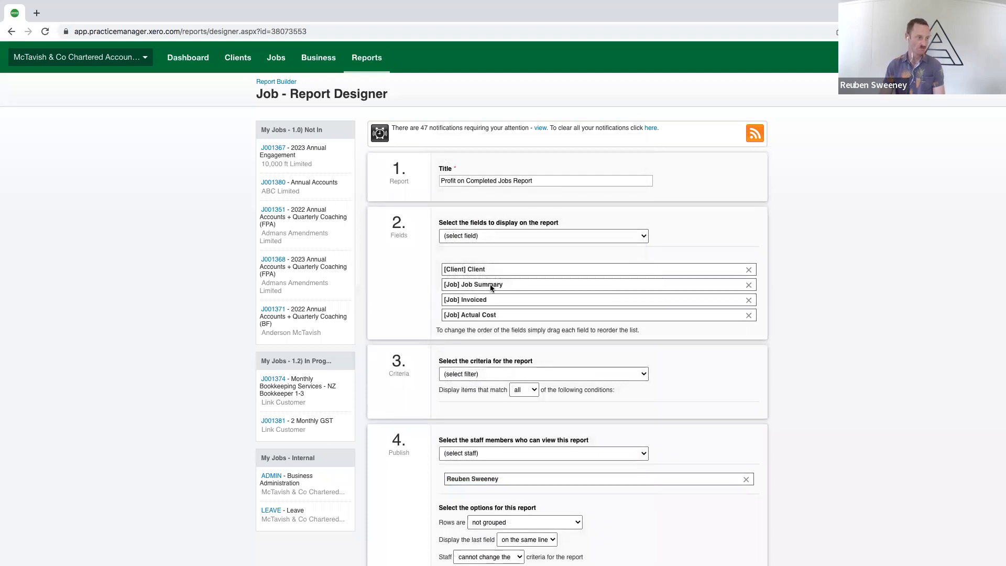
# Add the [Job] Profit and [Job] Profit % fields to the end of the report's field list
pyautogui.click(488, 236)
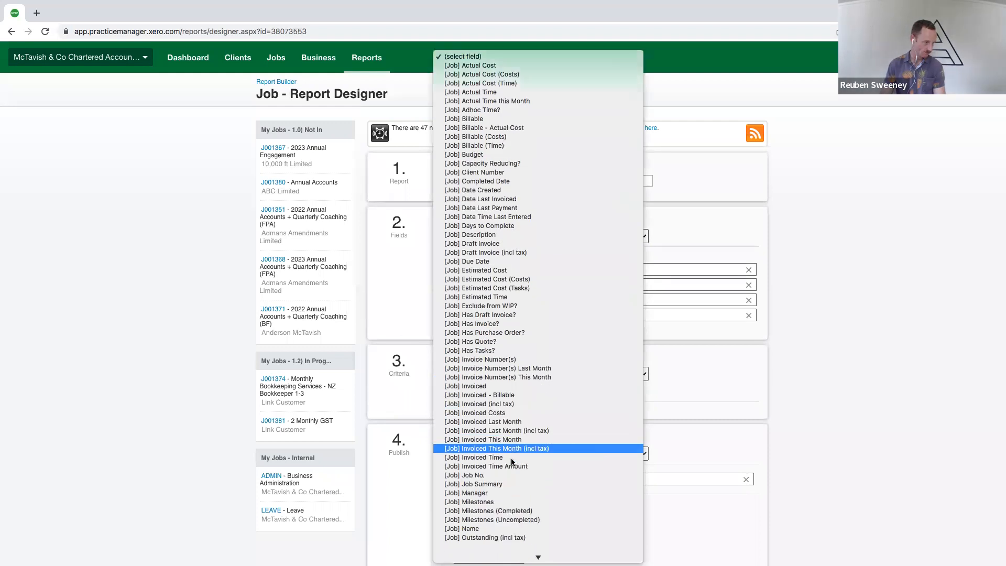
pyautogui.scroll(-5, 472, 451)
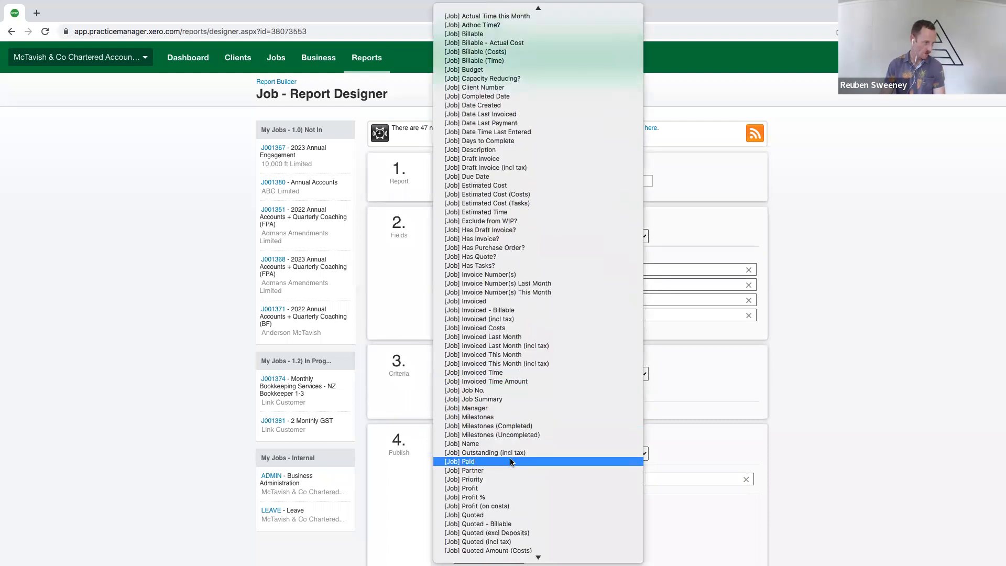
pyautogui.click(468, 488)
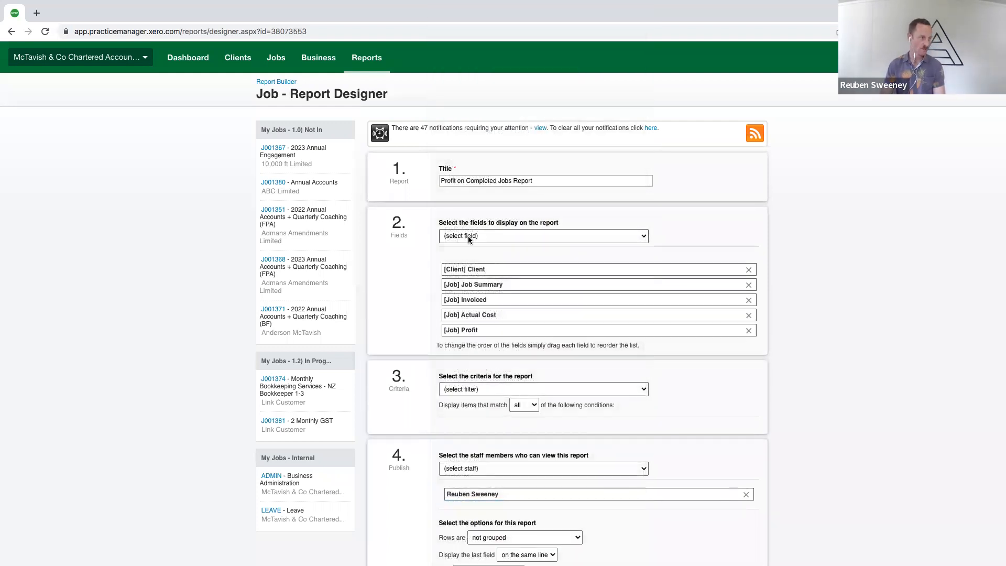
pyautogui.click(470, 237)
pyautogui.scroll(-5, 490, 356)
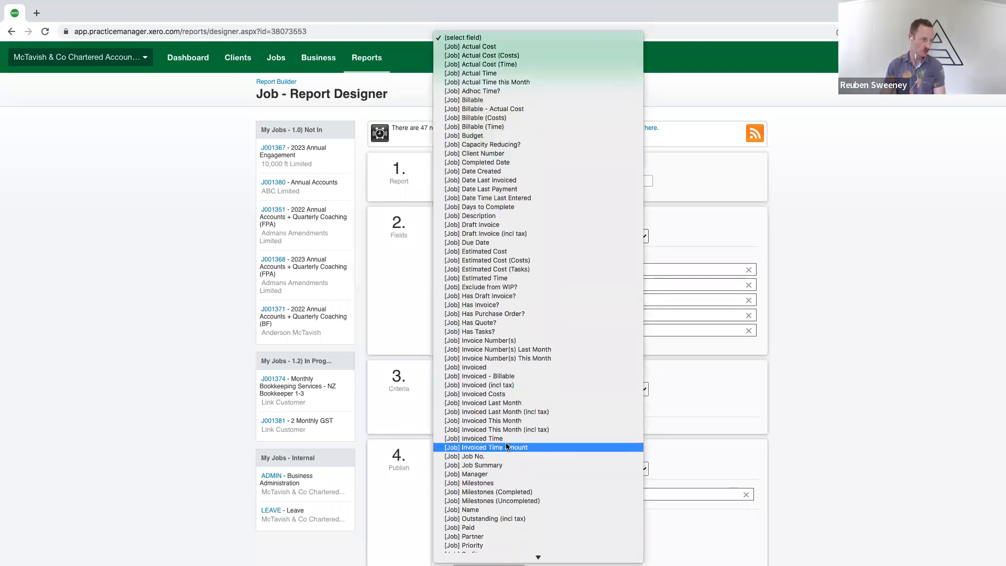
pyautogui.scroll(-3, 506, 447)
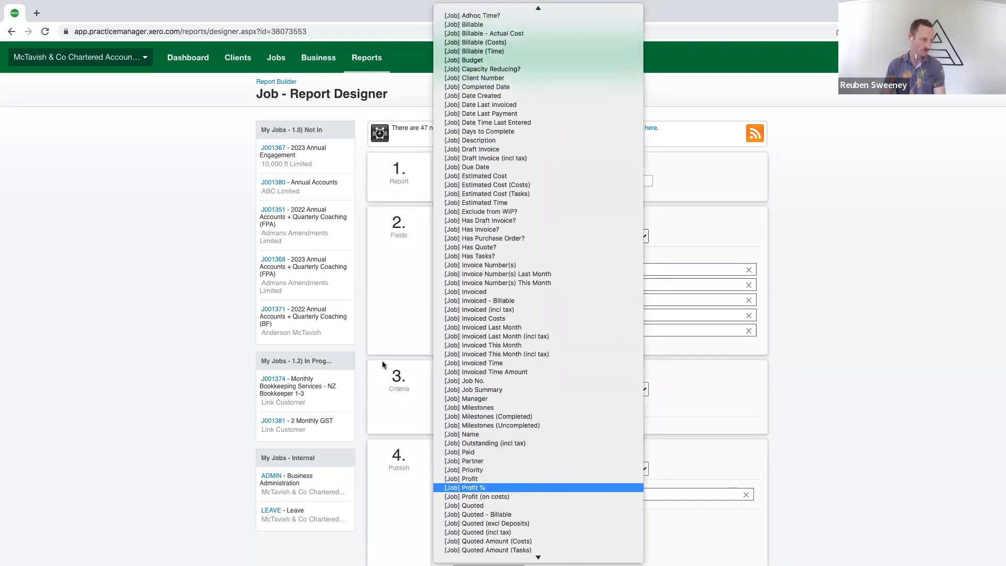
pyautogui.press('Return')
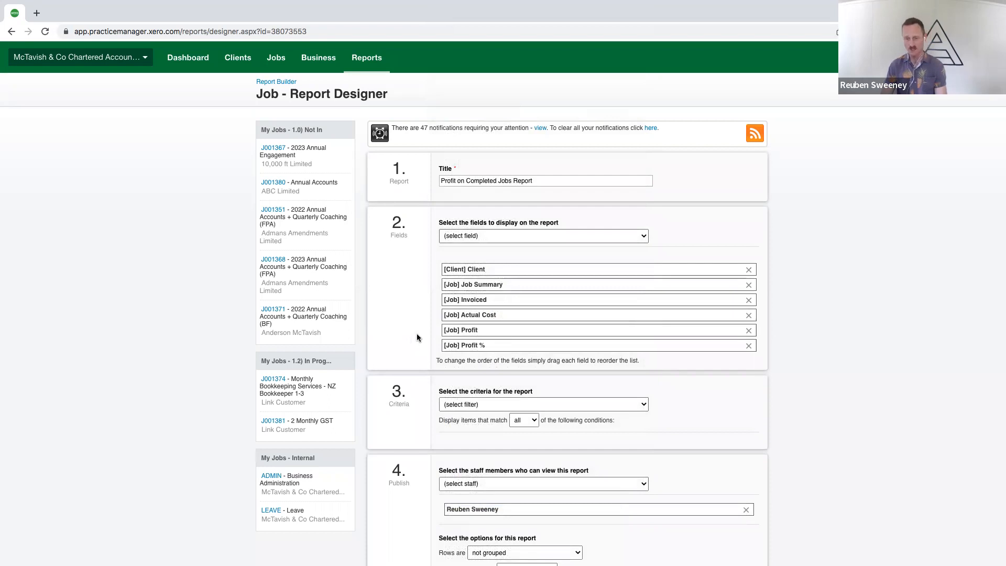
pyautogui.click(456, 236)
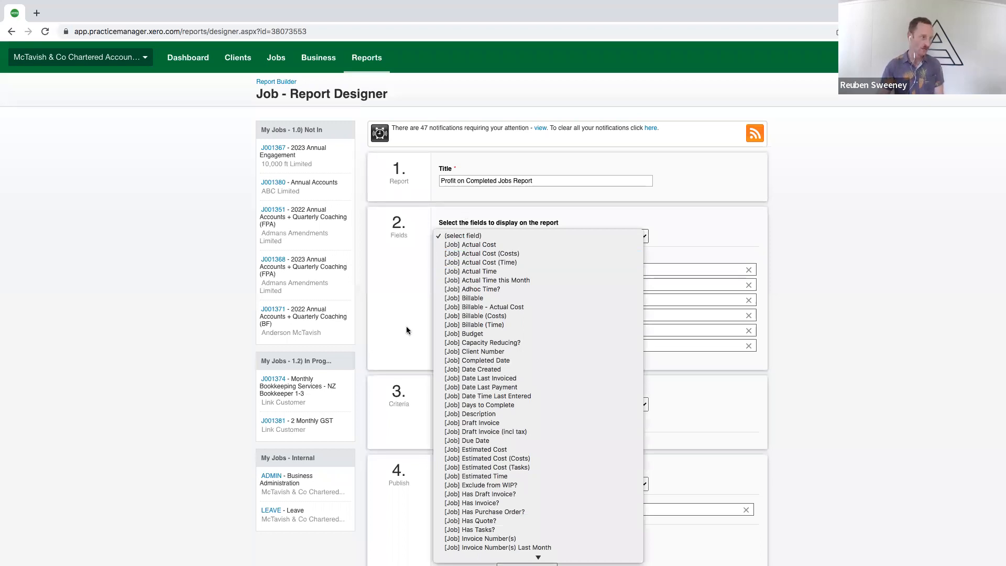
pyautogui.scroll(-5, 509, 469)
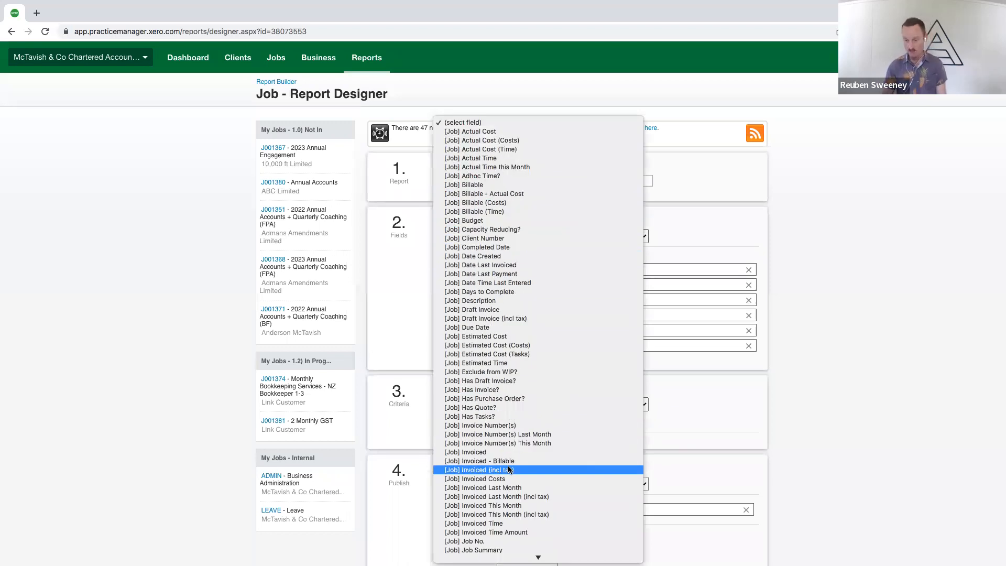
pyautogui.click(414, 337)
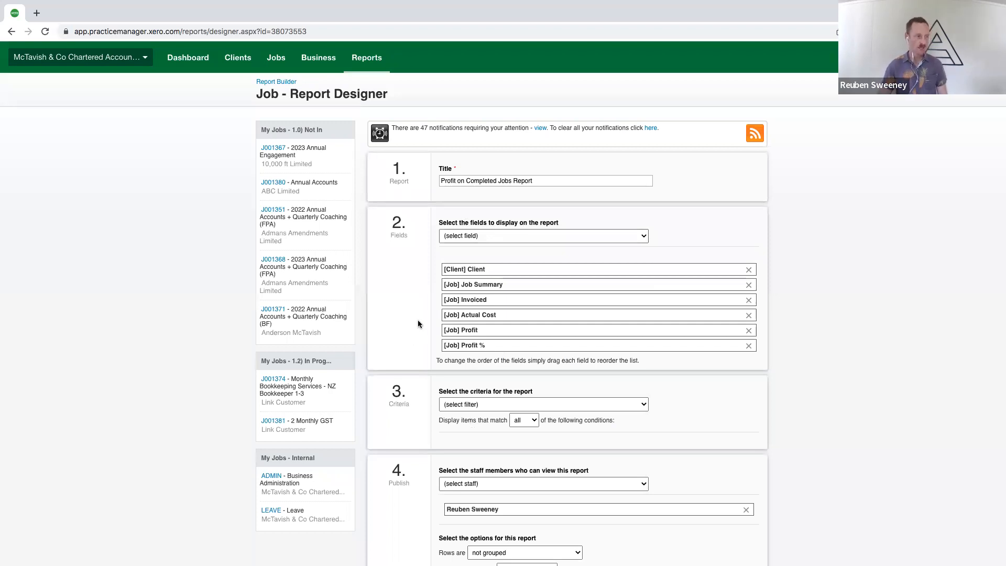
pyautogui.scroll(-2, 418, 324)
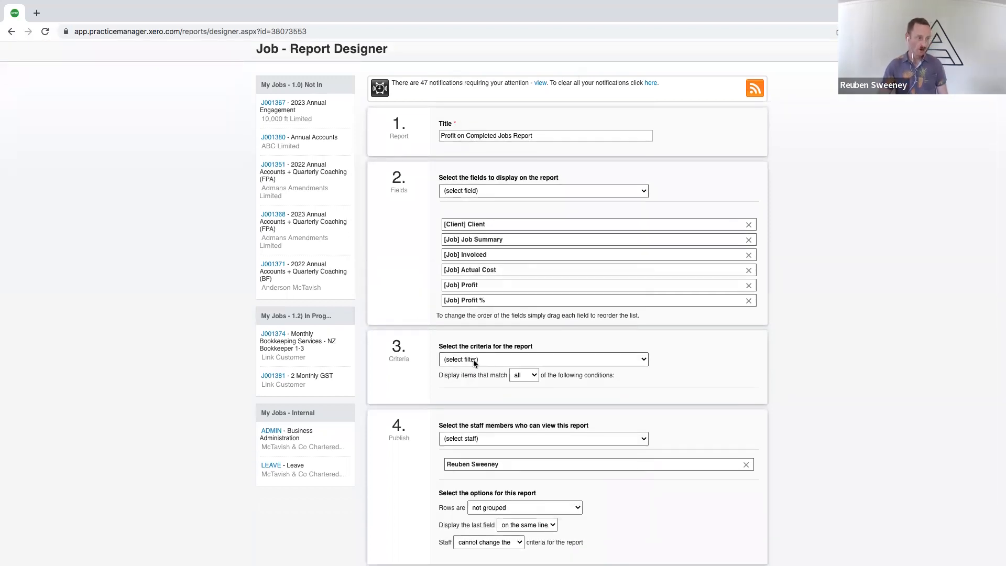
pyautogui.click(473, 360)
pyautogui.scroll(-8, 472, 412)
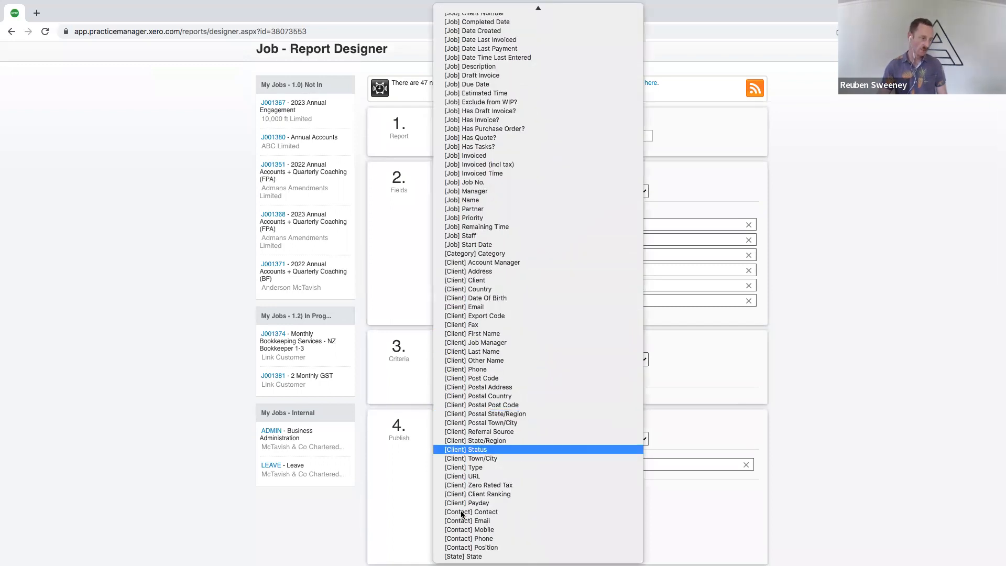
pyautogui.click(470, 547)
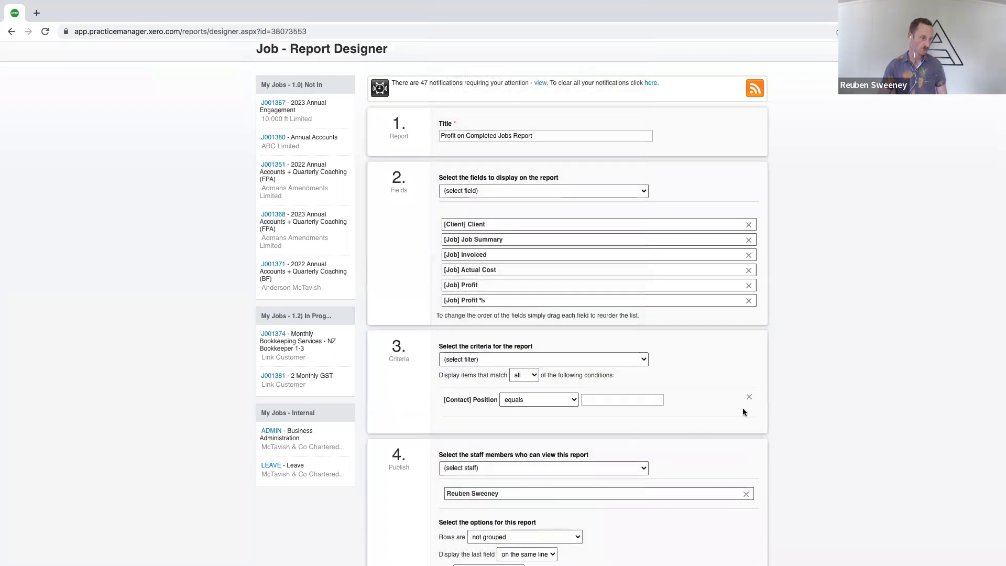
pyautogui.click(749, 398)
pyautogui.click(471, 361)
pyautogui.click(460, 448)
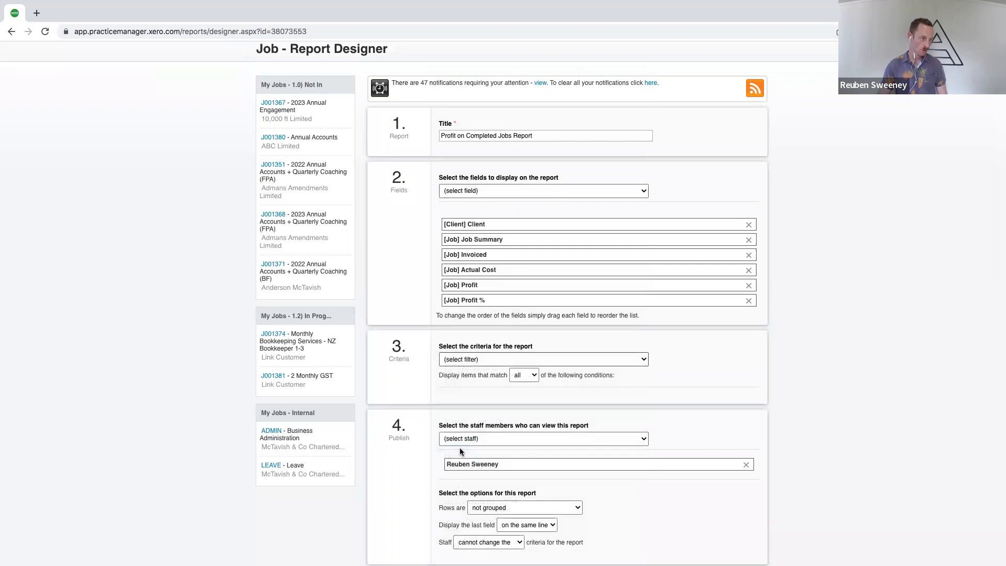
pyautogui.click(751, 400)
# Add a [State] State criterion that includes the job states 1.8) Archived and 2.2) Archived
pyautogui.click(470, 360)
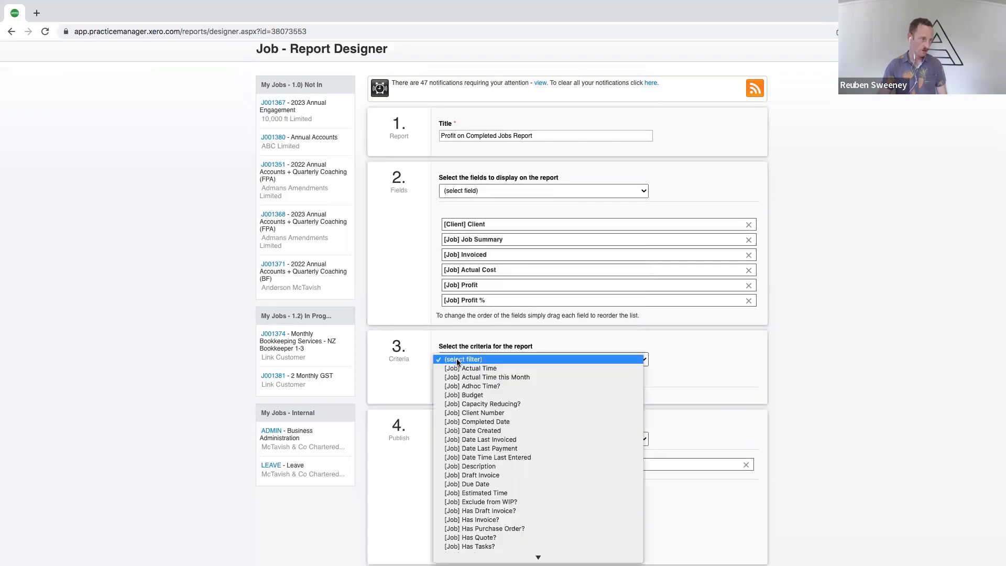
pyautogui.scroll(-5, 478, 477)
pyautogui.click(464, 556)
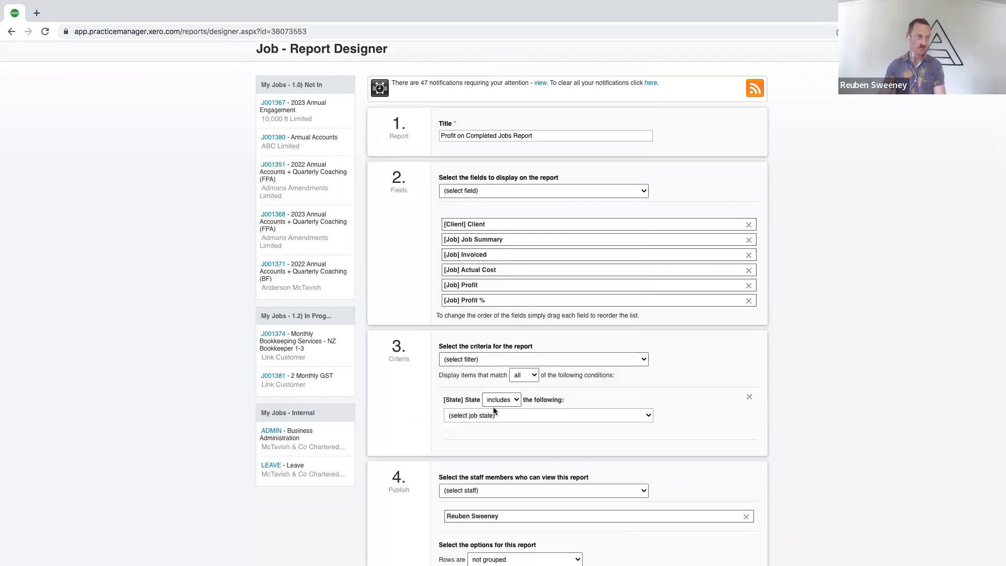
pyautogui.click(465, 416)
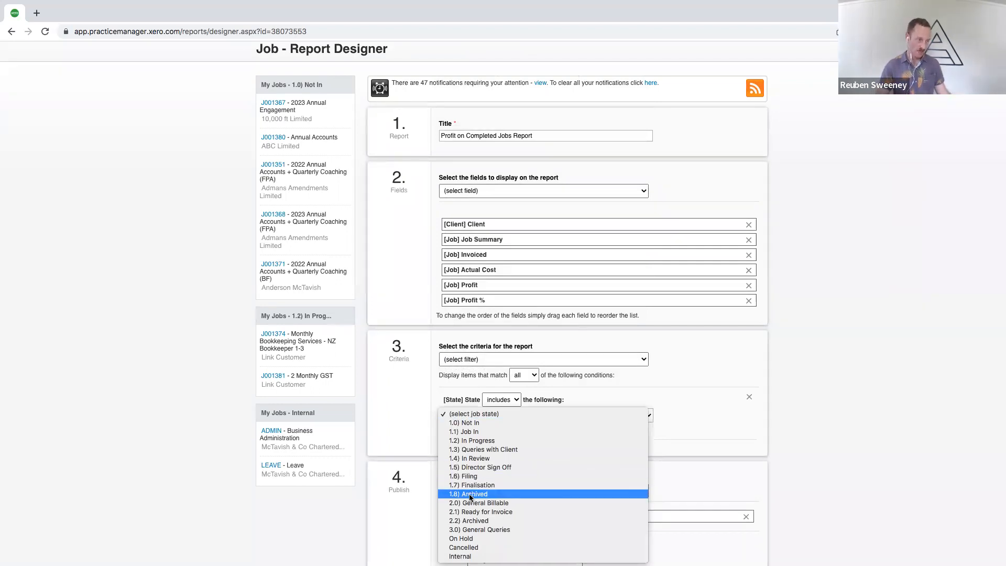
pyautogui.click(470, 494)
pyautogui.click(474, 416)
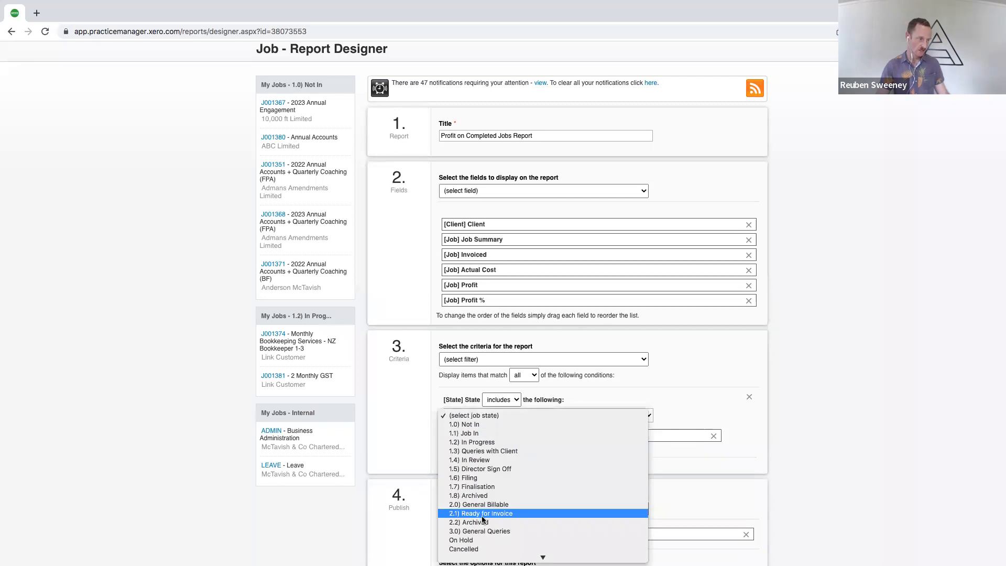
pyautogui.click(475, 524)
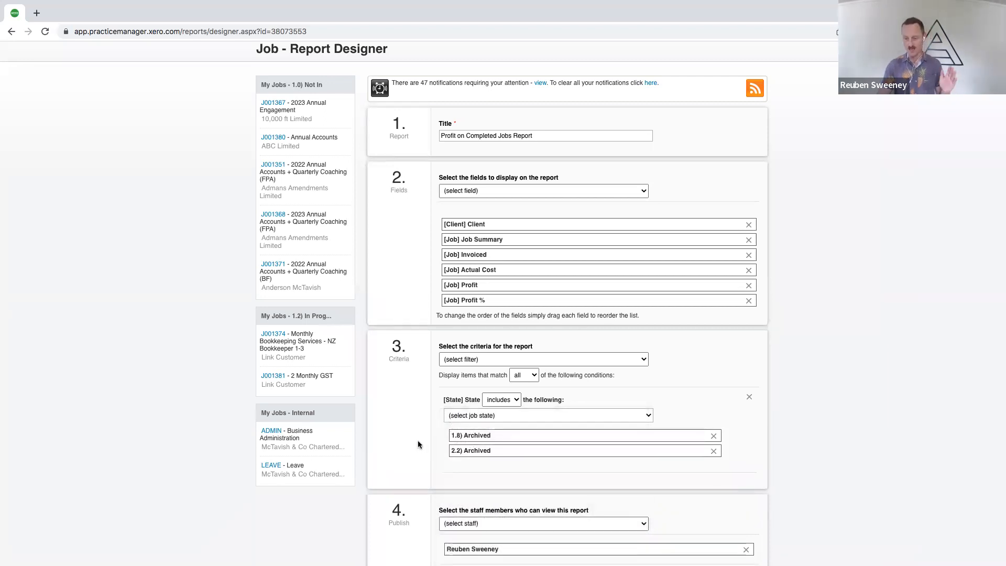
# Add a [Job] Completed Date criterion to the report
pyautogui.scroll(-1, 418, 445)
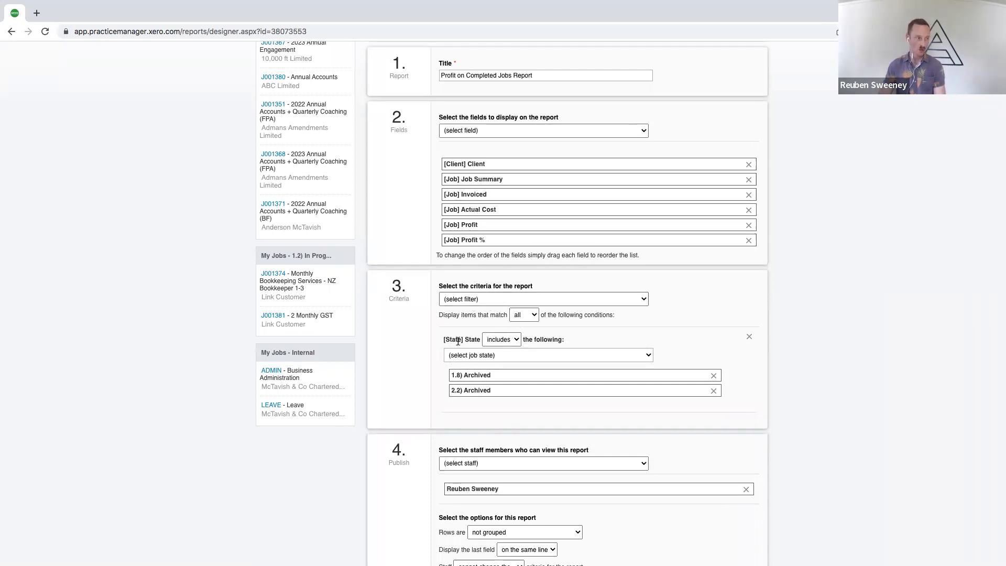
pyautogui.click(458, 298)
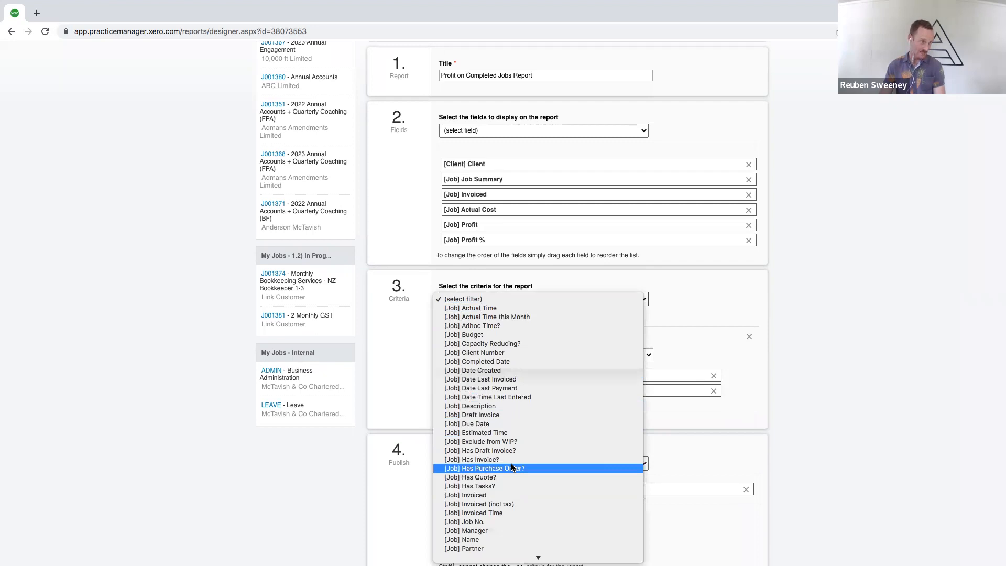
pyautogui.click(494, 363)
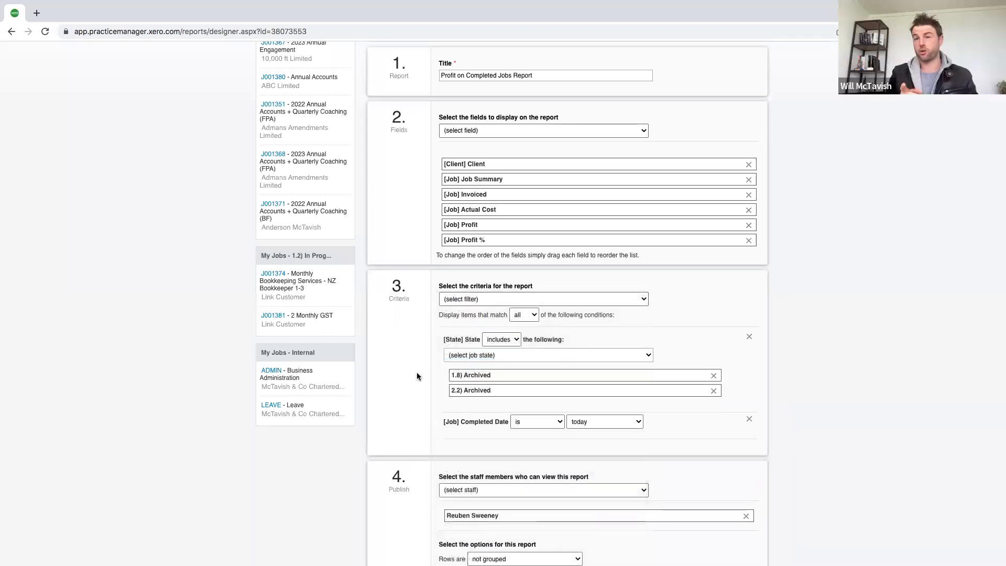
# Set the [Job] Completed Date criterion to is on or after, with a custom date of 1 December 2021
pyautogui.scroll(-2, 418, 376)
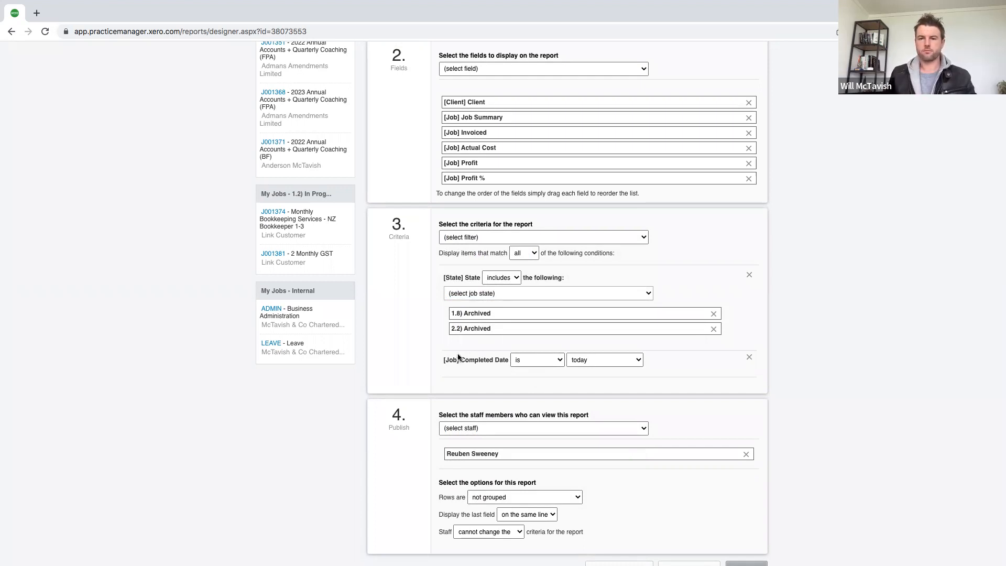
pyautogui.click(527, 361)
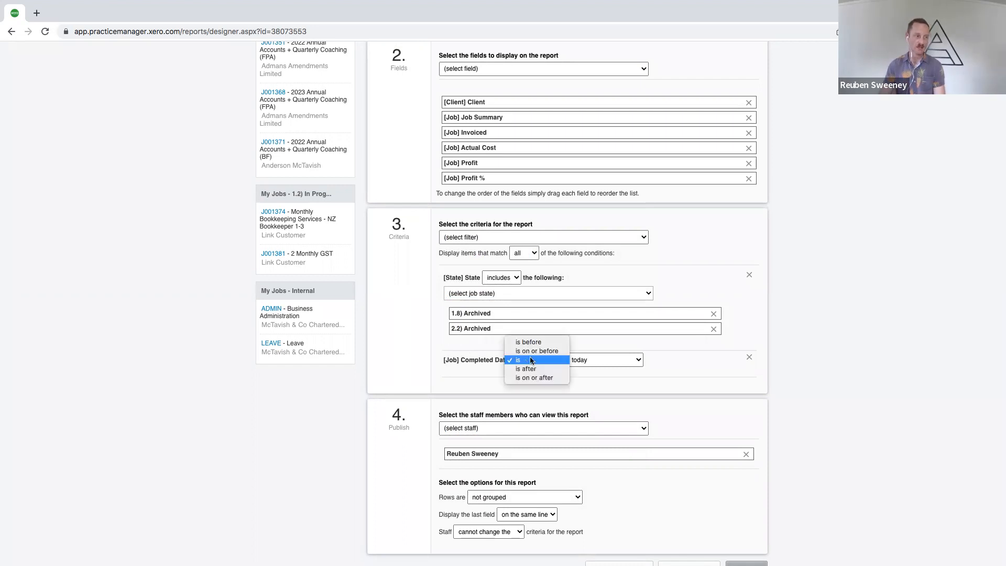
pyautogui.click(528, 376)
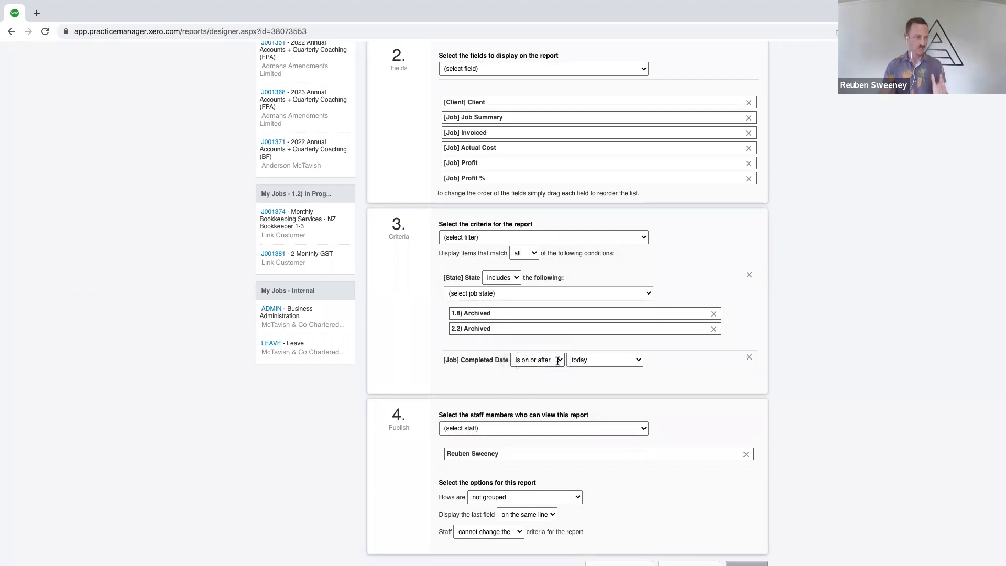
pyautogui.click(583, 361)
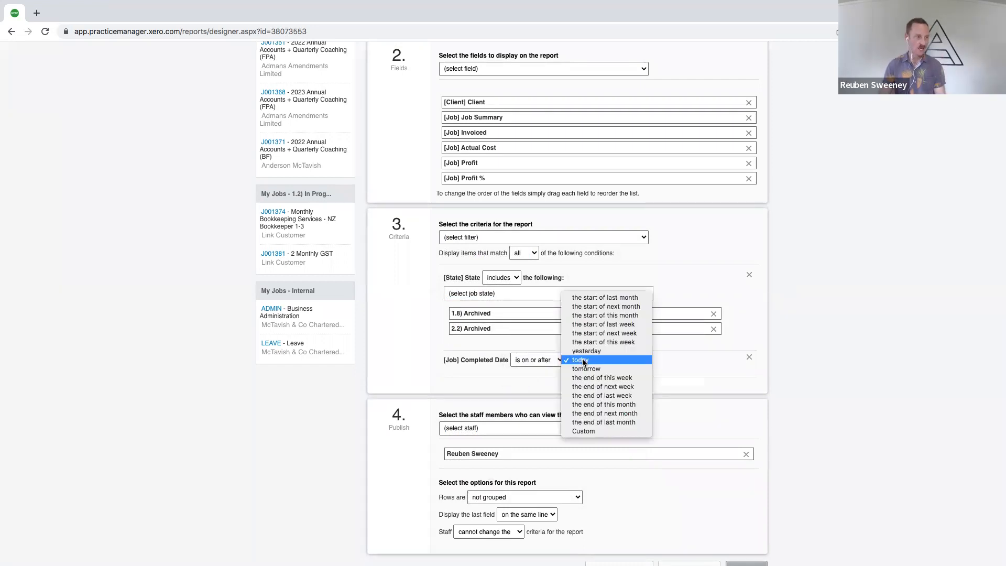
pyautogui.click(581, 432)
pyautogui.click(452, 377)
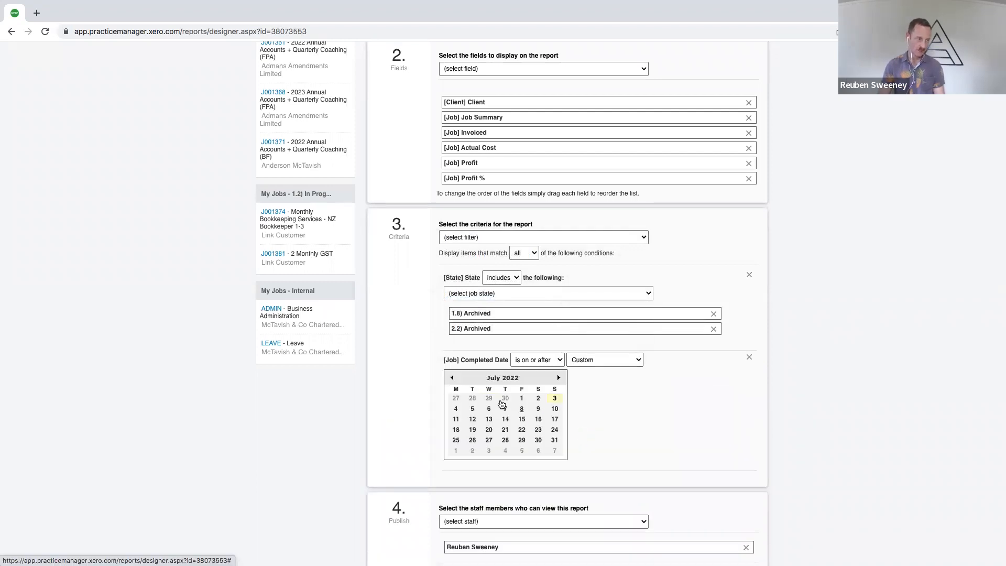
pyautogui.click(453, 378)
pyautogui.click(453, 377)
pyautogui.click(453, 378)
pyautogui.click(452, 377)
pyautogui.click(453, 377)
pyautogui.click(452, 378)
pyautogui.click(453, 377)
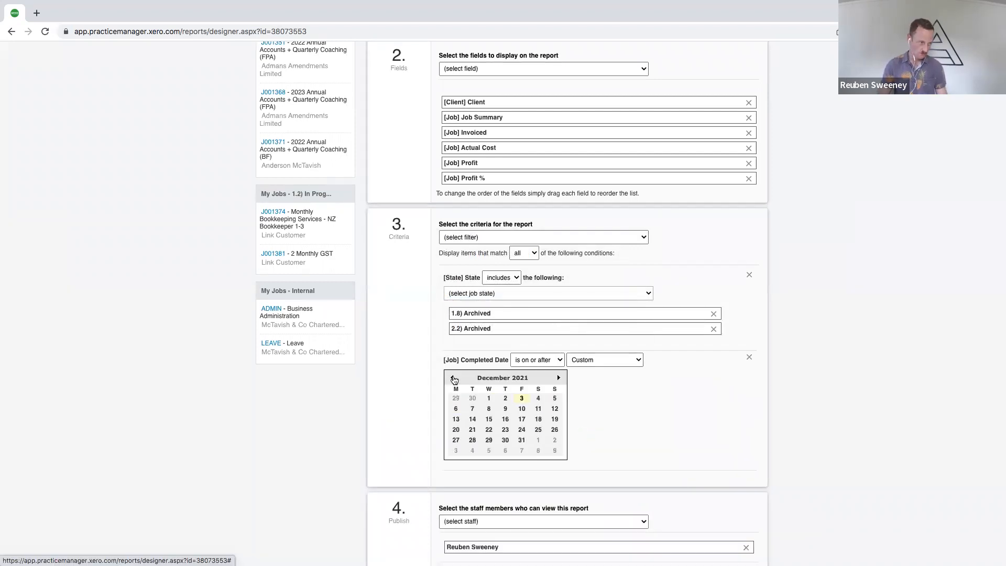
pyautogui.click(489, 399)
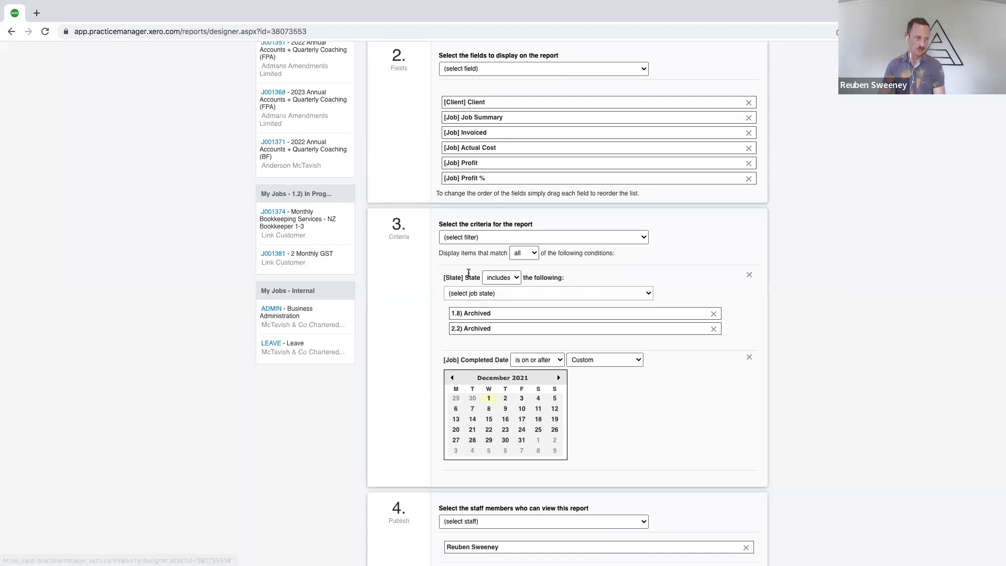
# Add a second [Job] Completed Date criterion set to is on or before, with a custom date of 31 July 2022
pyautogui.click(463, 237)
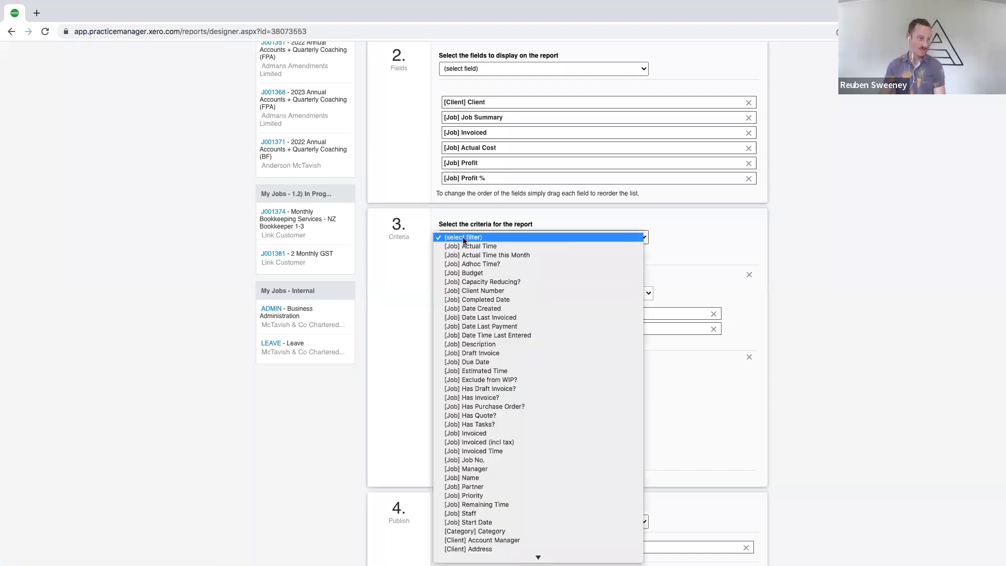
pyautogui.click(474, 300)
pyautogui.scroll(-2, 394, 415)
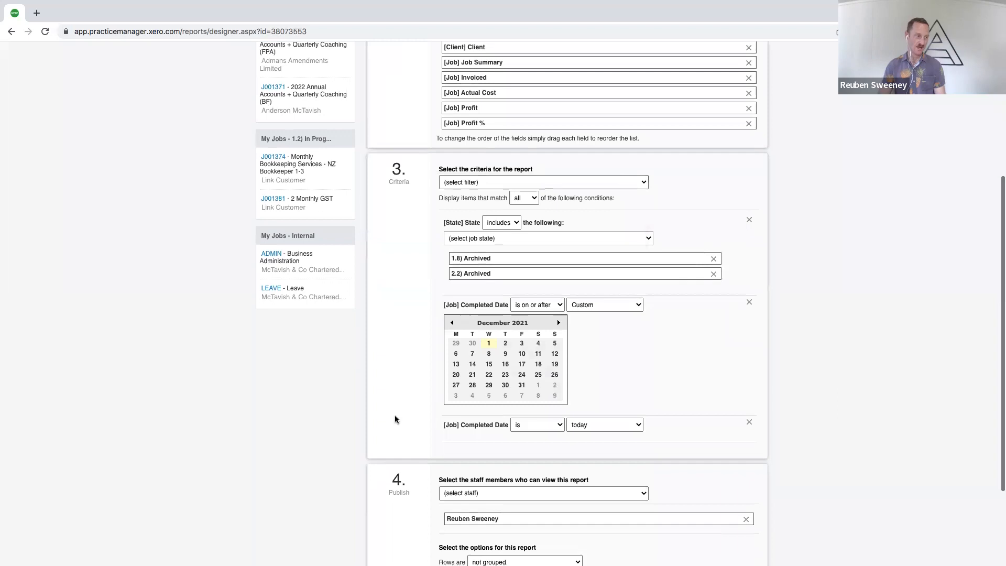
pyautogui.click(533, 384)
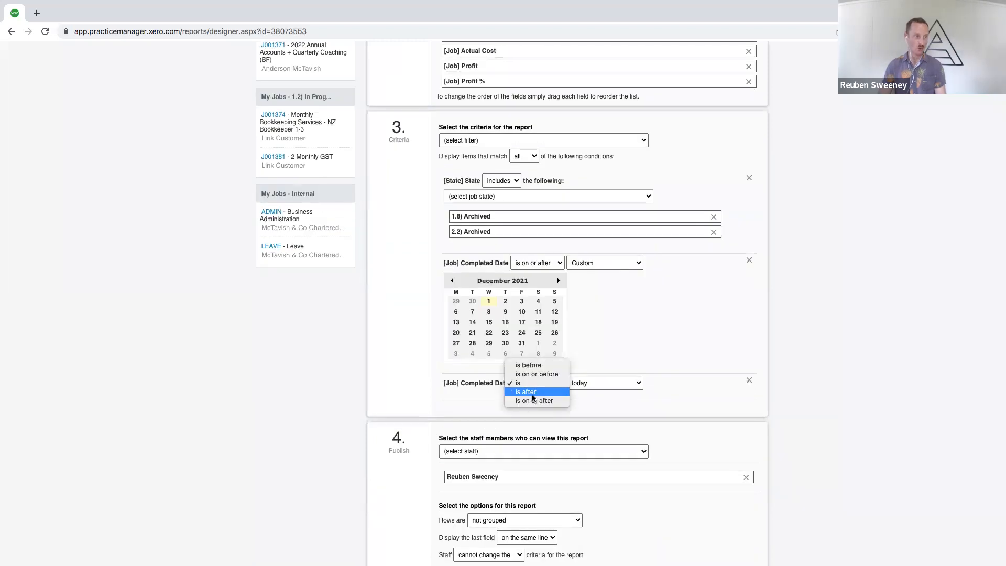
pyautogui.click(535, 376)
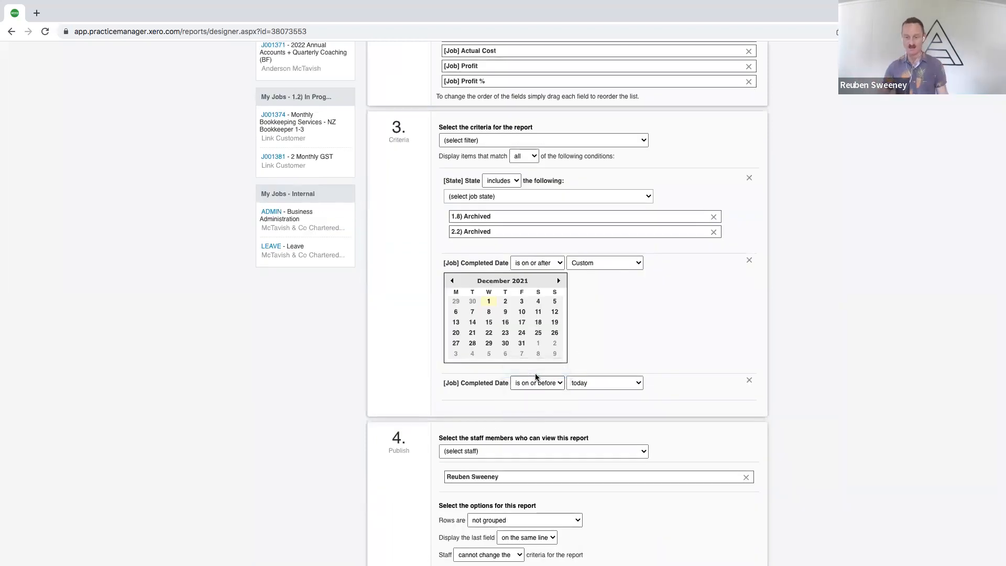
pyautogui.click(598, 383)
pyautogui.click(584, 454)
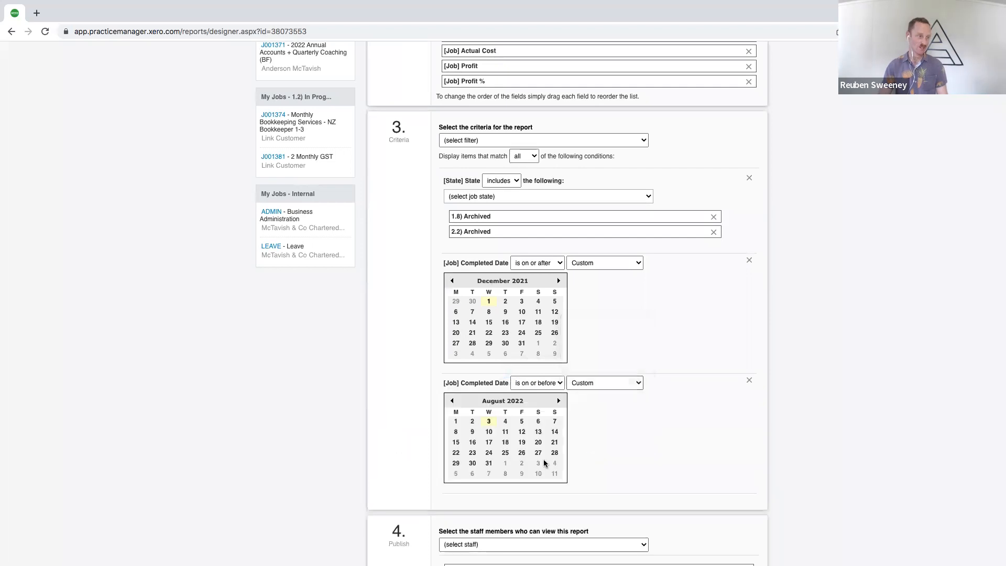
pyautogui.click(555, 462)
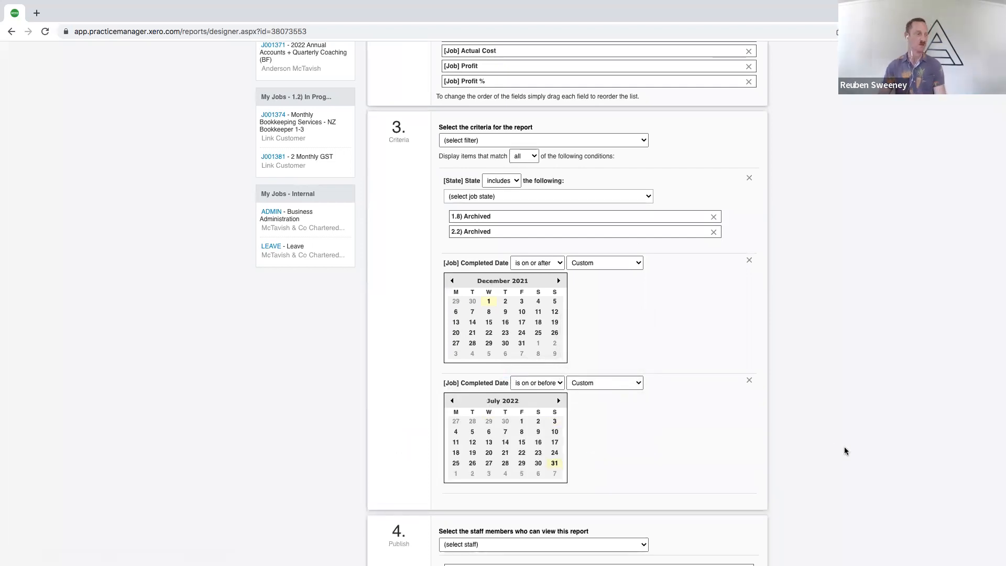
# Set the report's rows to be grouped/sub totalled by the first field
pyautogui.scroll(-2, 844, 446)
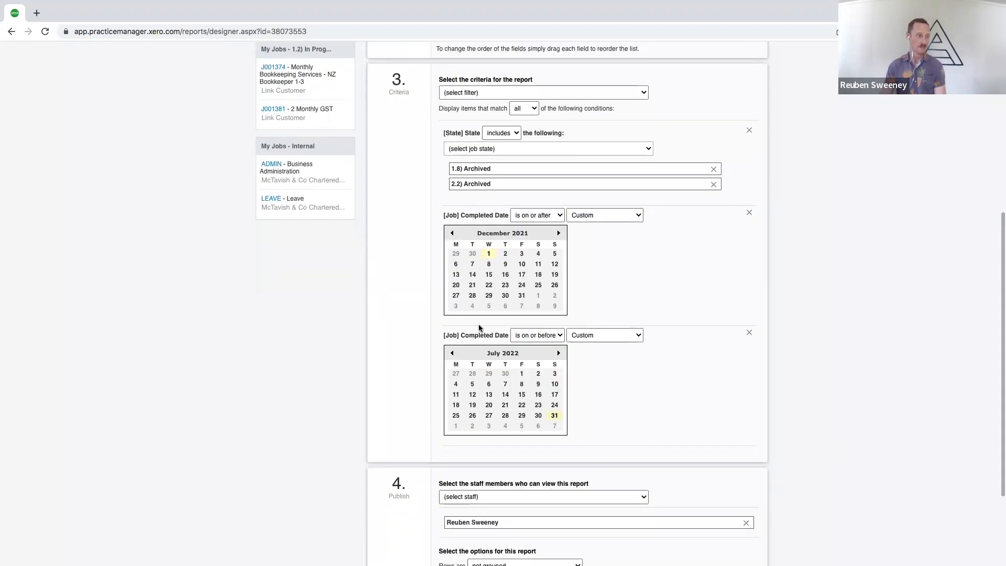
pyautogui.scroll(-4, 676, 371)
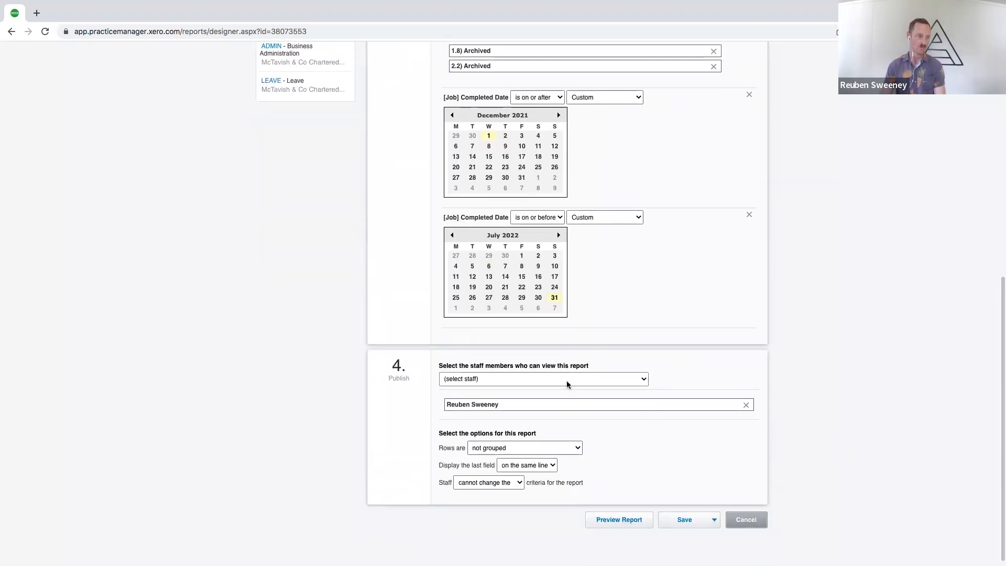
pyautogui.click(567, 384)
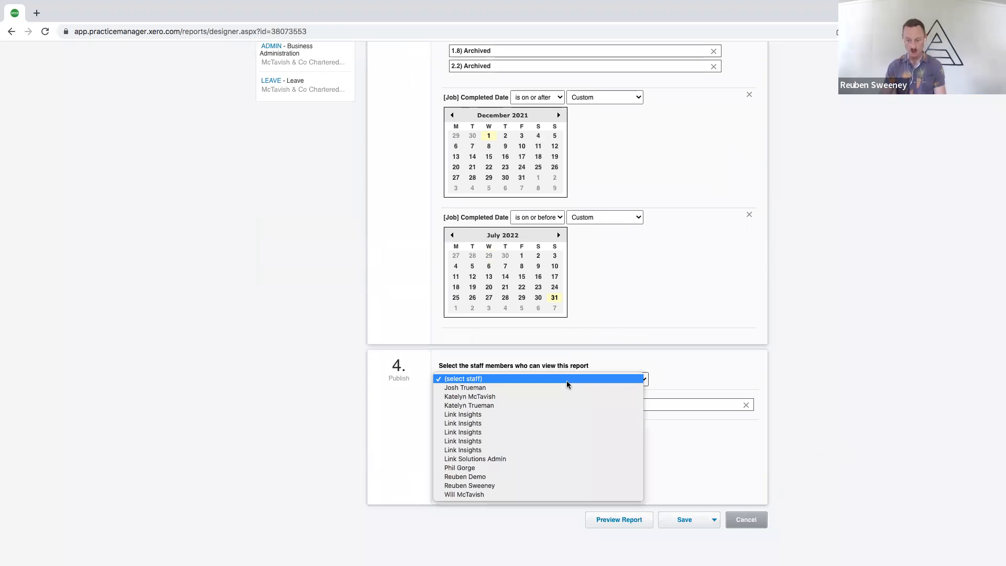
pyautogui.click(402, 387)
pyautogui.scroll(-1, 493, 451)
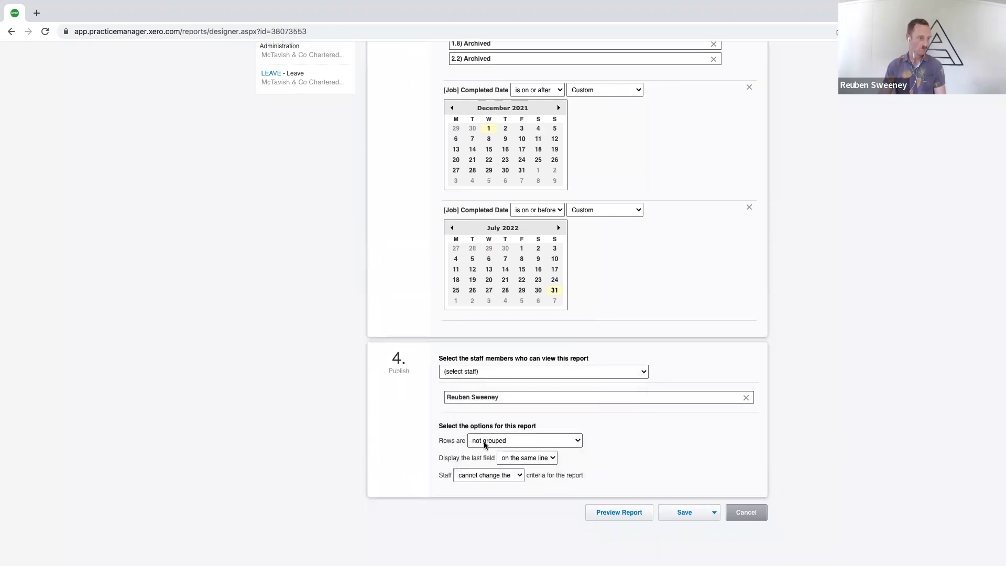
pyautogui.click(478, 445)
pyautogui.click(480, 451)
# Set the publish options so that staff can change the date criteria for the report
pyautogui.scroll(6, 452, 162)
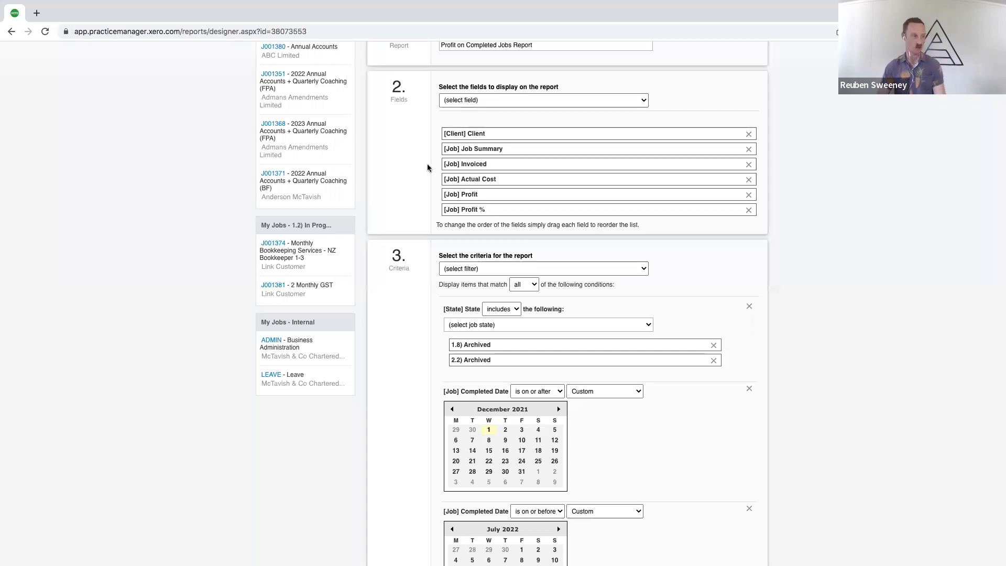
pyautogui.scroll(-6, 413, 218)
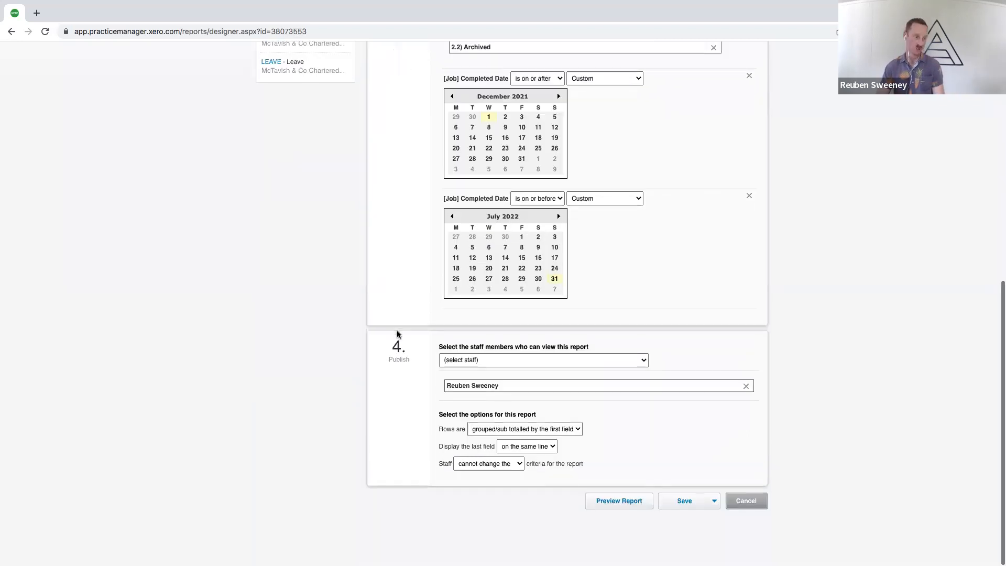
pyautogui.click(471, 476)
pyautogui.click(474, 484)
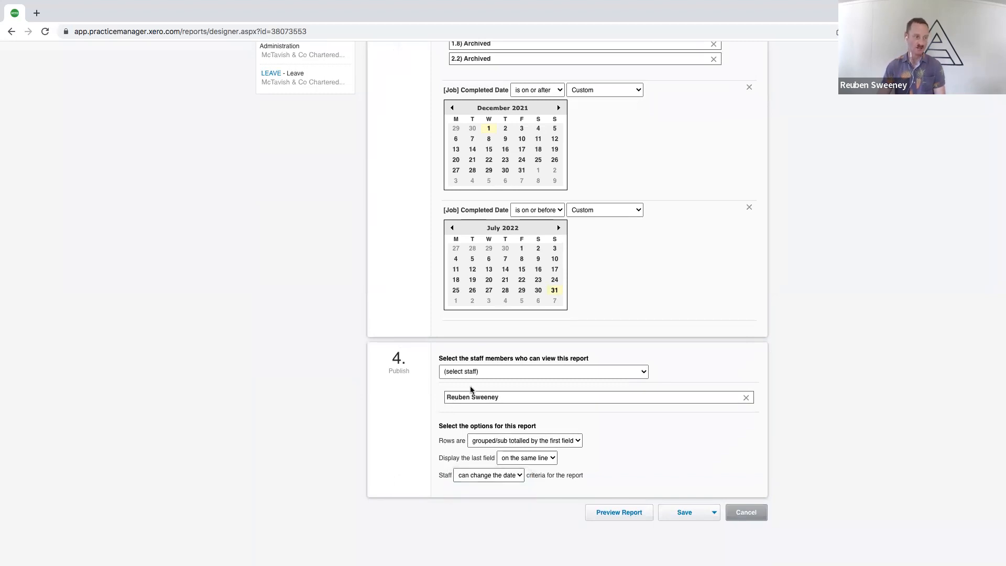
# Review the report's criteria, and save and preview the Profit on Completed Jobs Report
pyautogui.scroll(5, 427, 270)
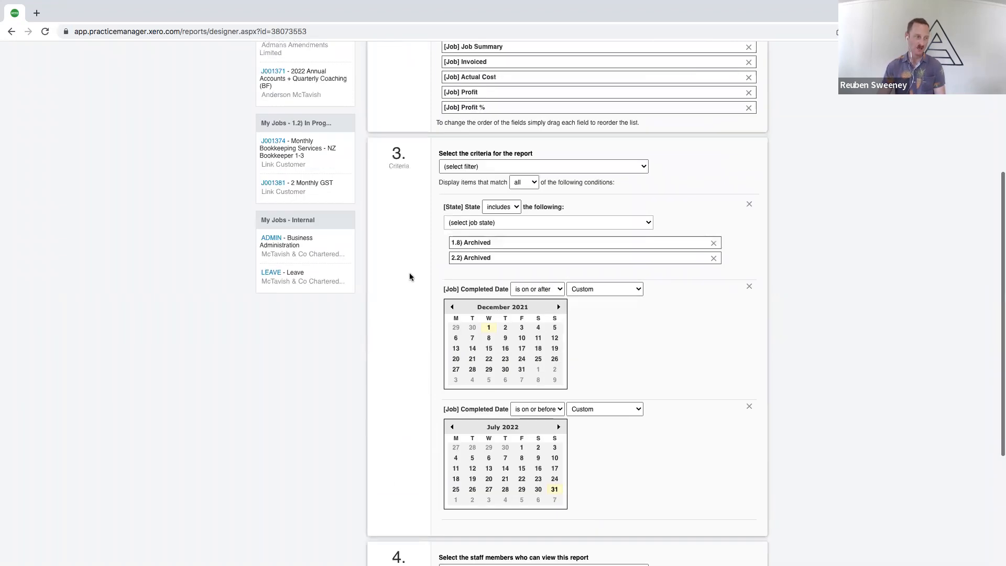
pyautogui.scroll(-3, 404, 371)
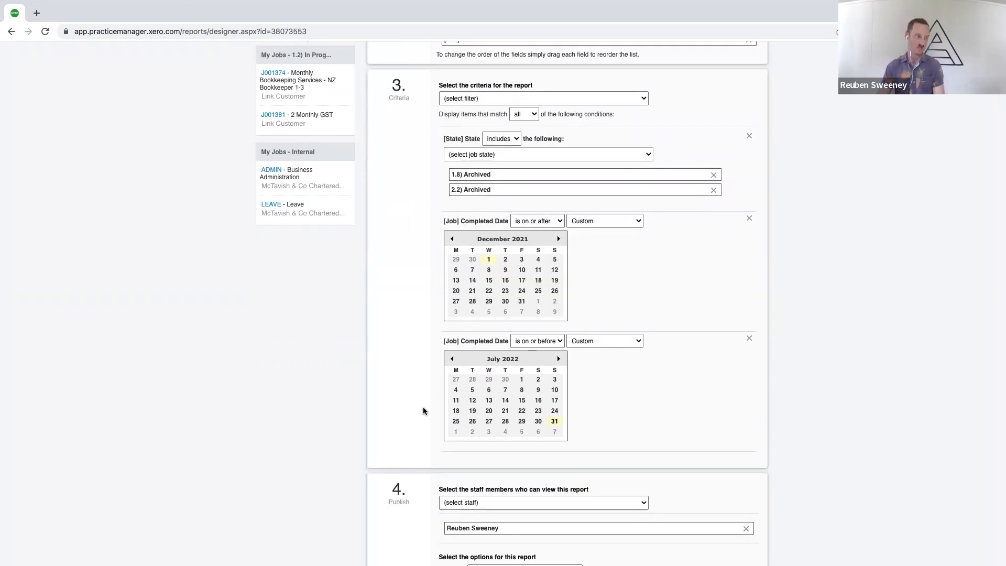
pyautogui.scroll(-3, 422, 409)
pyautogui.click(715, 511)
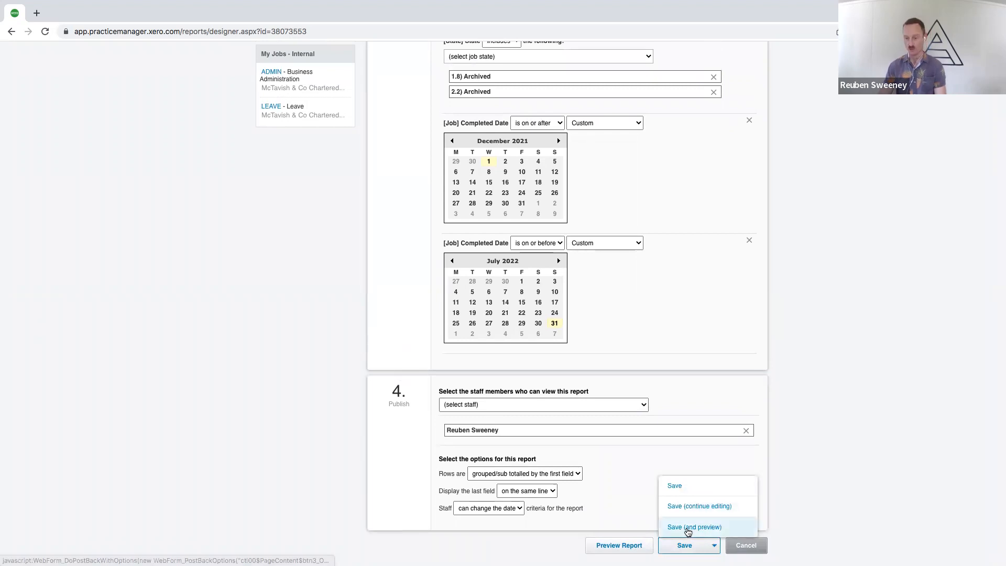
pyautogui.click(690, 528)
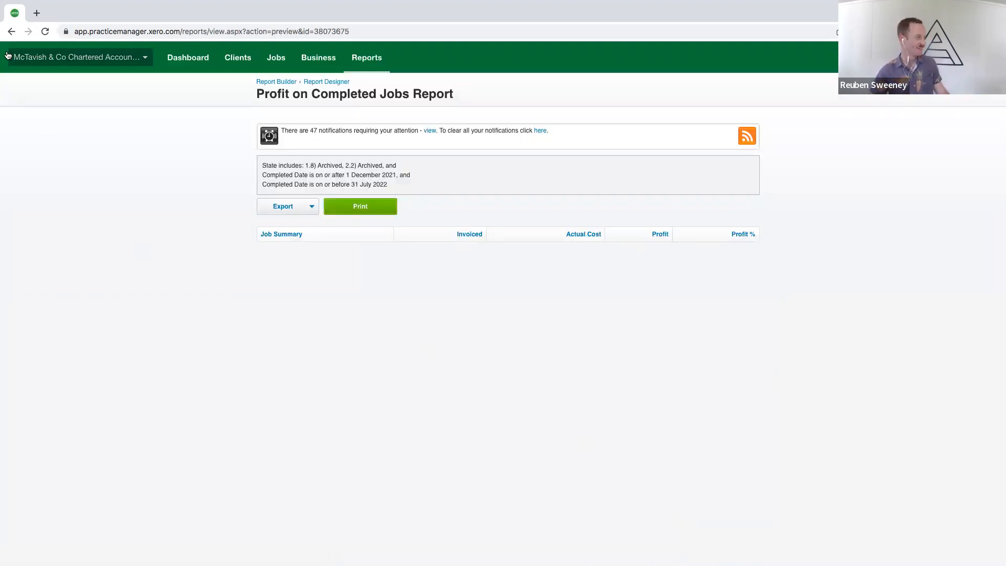
# Return to the report designer and set the on-or-after Completed Date to 1 December 2020
pyautogui.click(11, 31)
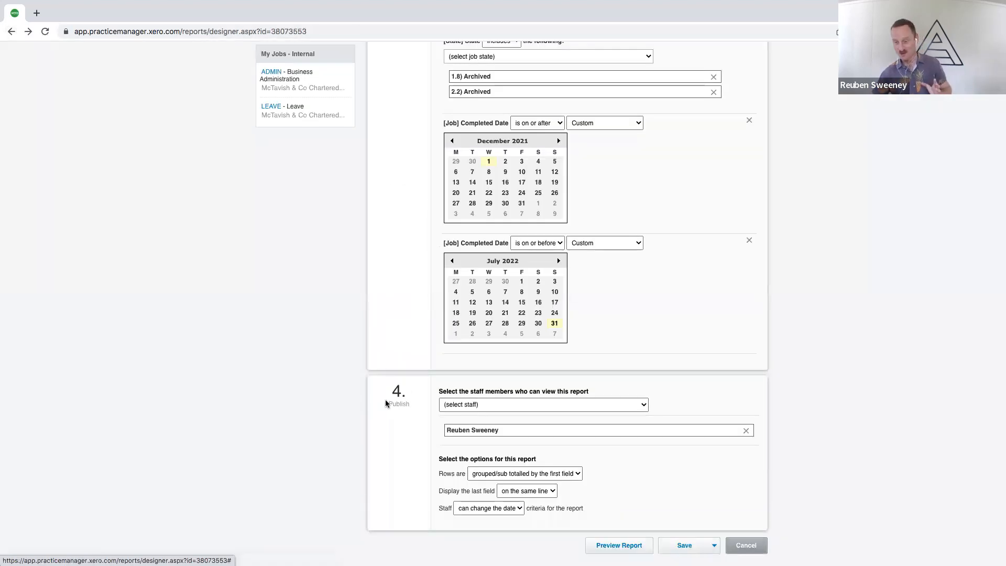
pyautogui.scroll(8, 387, 404)
pyautogui.scroll(-2, 395, 376)
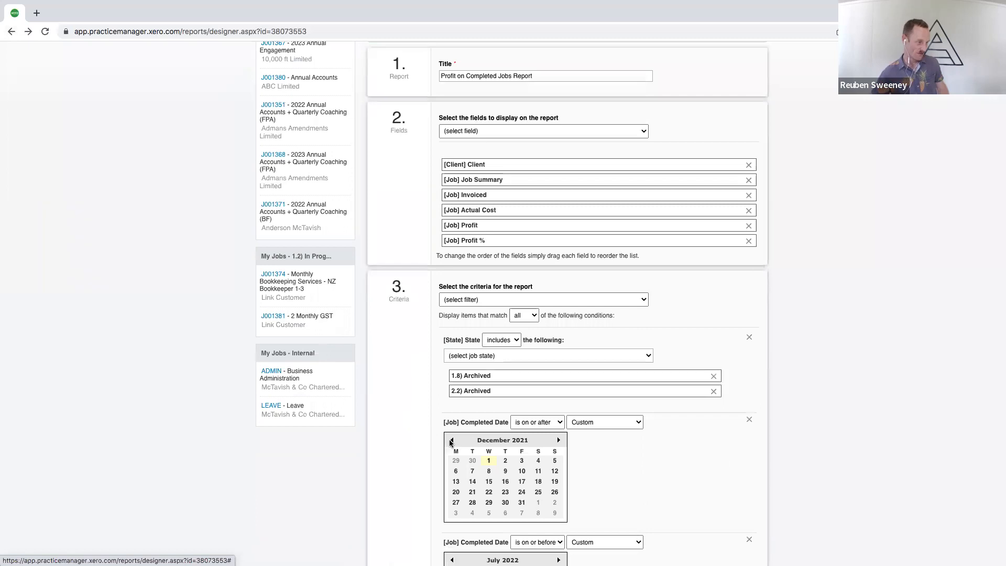
pyautogui.scroll(-2, 407, 448)
pyautogui.click(451, 354)
pyautogui.click(452, 354)
pyautogui.click(451, 355)
pyautogui.click(451, 355)
pyautogui.click(451, 355)
pyautogui.click(451, 355)
pyautogui.click(451, 354)
pyautogui.click(452, 355)
pyautogui.click(451, 355)
pyautogui.click(451, 355)
pyautogui.click(451, 354)
pyautogui.click(451, 354)
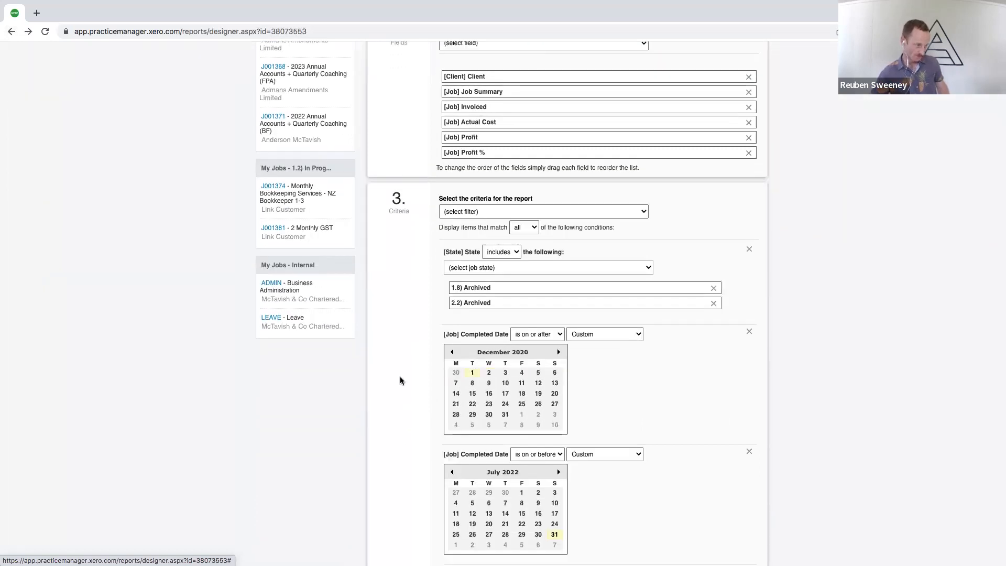
# Save the report with the earlier start date and preview it again
pyautogui.scroll(-5, 400, 380)
pyautogui.click(714, 546)
pyautogui.click(716, 525)
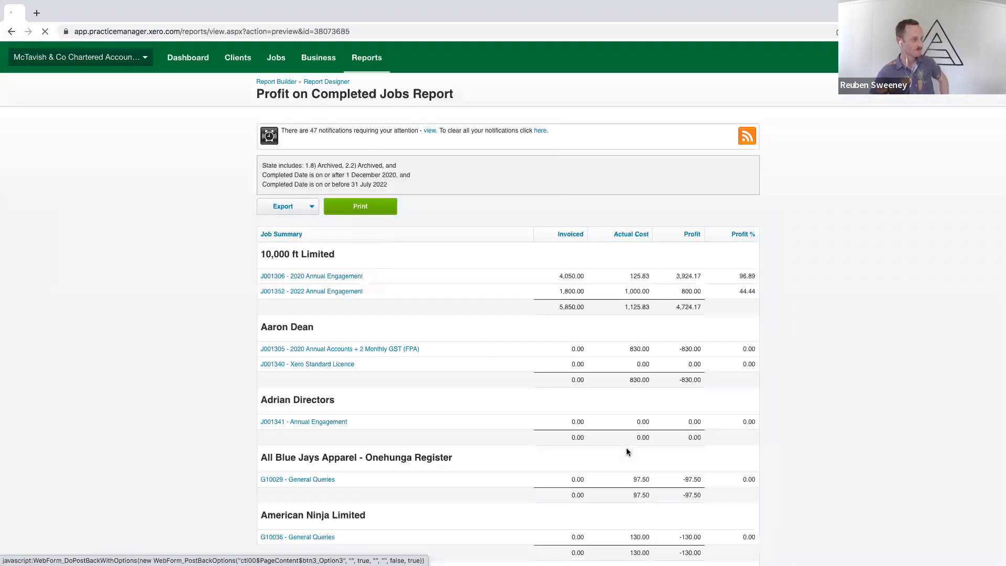
# Examine the client groupings, job profit, subtotals and profit percentages in the previewed report, starting with 10,000 ft Limited
pyautogui.moveTo(267, 256); pyautogui.dragTo(341, 254)
pyautogui.click(340, 254)
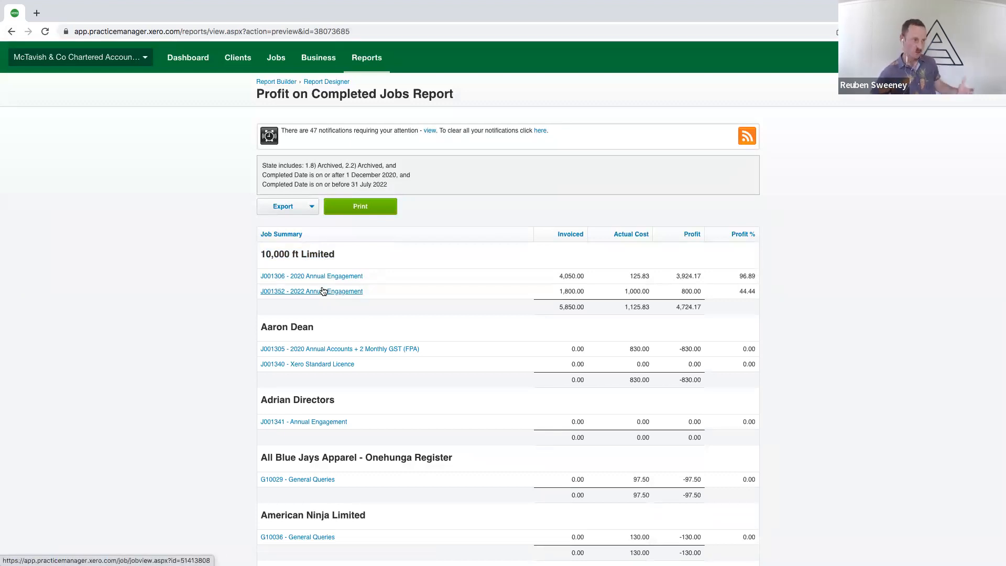
pyautogui.moveTo(676, 276); pyautogui.dragTo(700, 274)
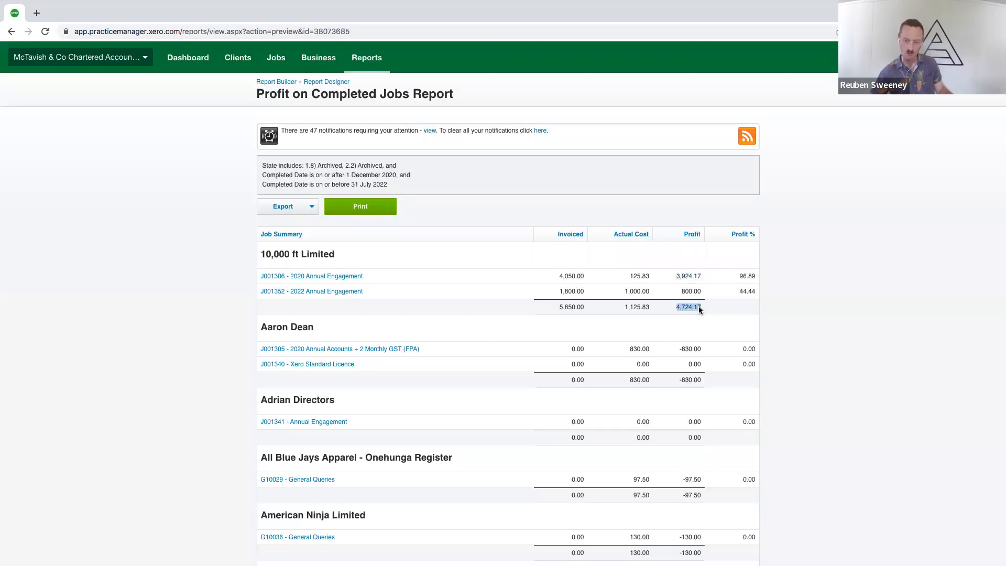
pyautogui.moveTo(737, 274); pyautogui.dragTo(747, 286)
pyautogui.click(747, 298)
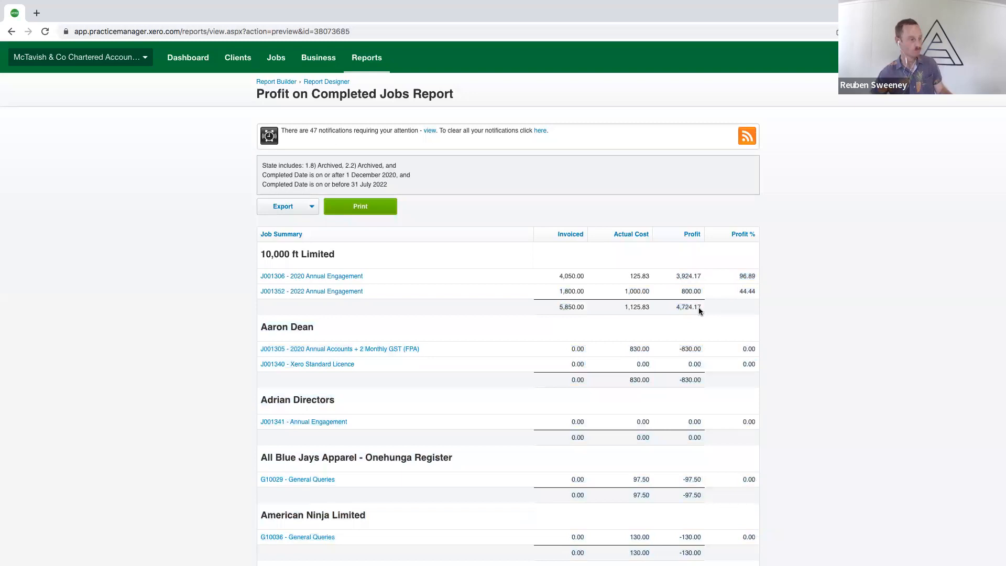
pyautogui.scroll(-4, 726, 315)
pyautogui.scroll(1, 698, 299)
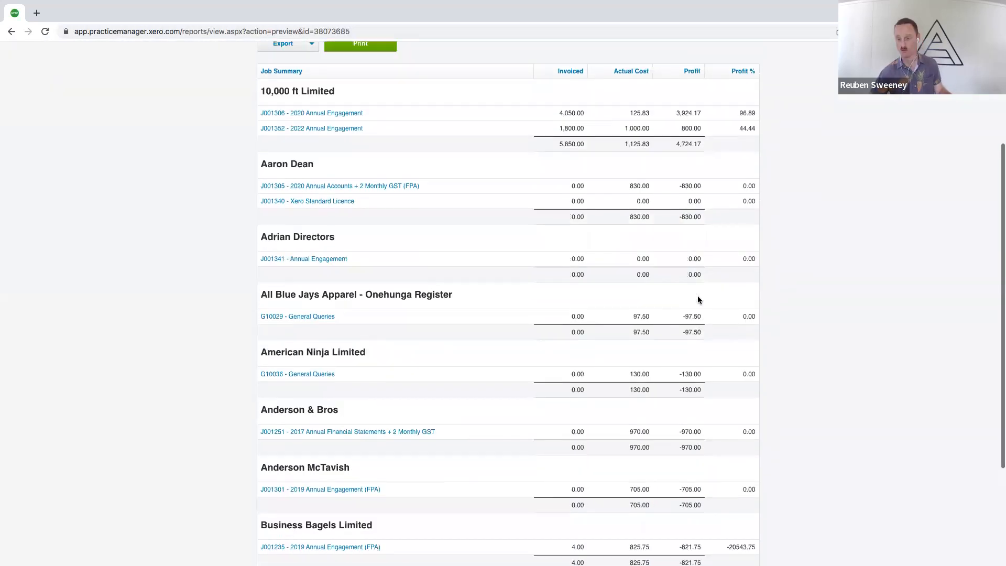
pyautogui.scroll(4, 698, 298)
pyautogui.scroll(-1, 629, 263)
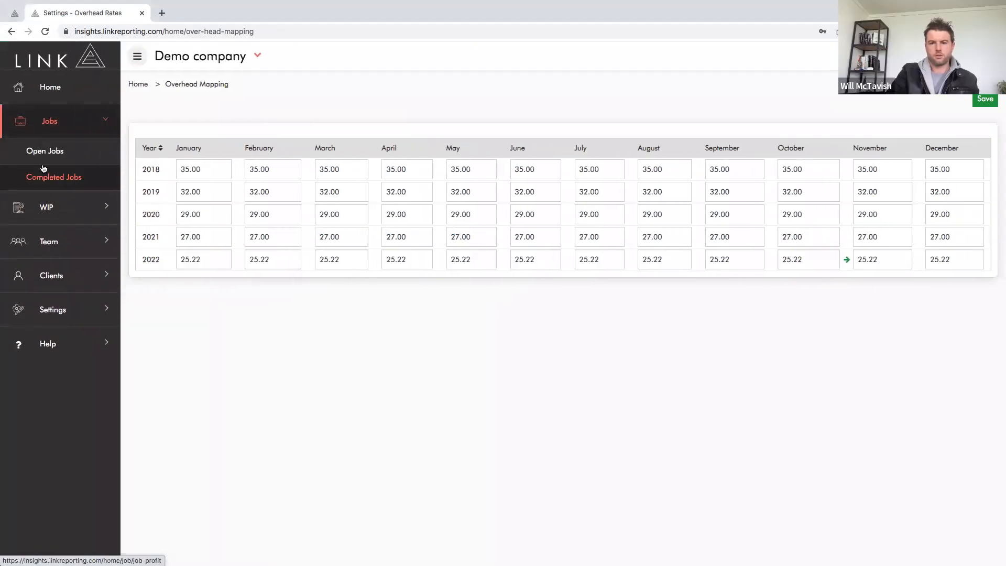
# Switch to Link Reporting and open the Completed Jobs report from the overhead mapping page
pyautogui.click(45, 177)
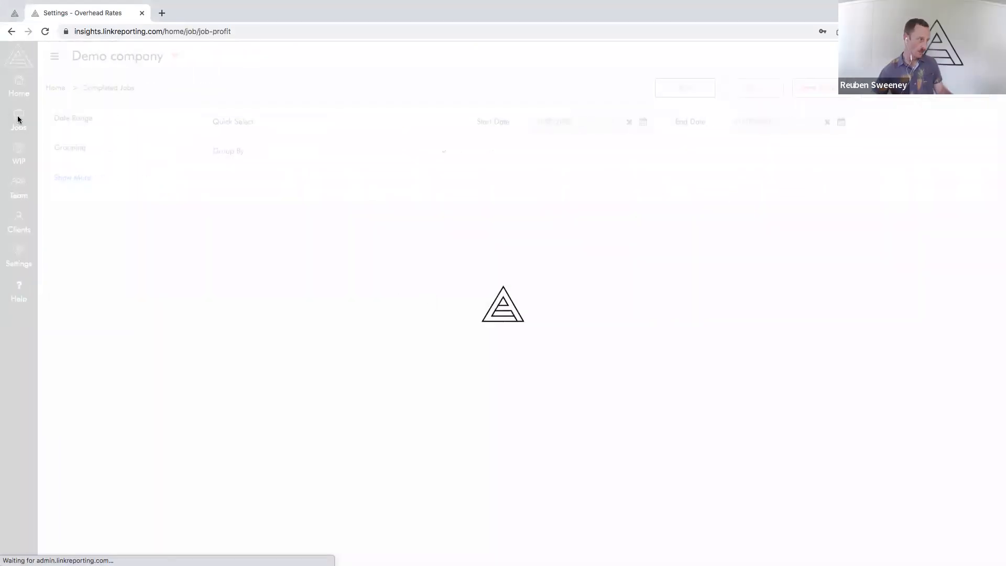
pyautogui.click(20, 120)
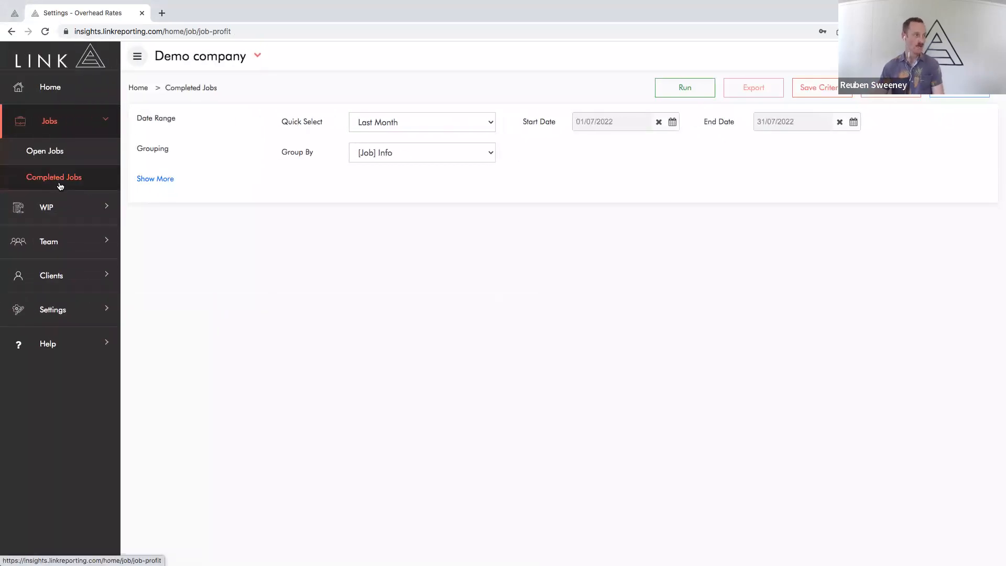
# Collapse the navigation menu and switch to Xero Practice Manager to review the client profits in the Profit on Completed Jobs Report
pyautogui.click(137, 56)
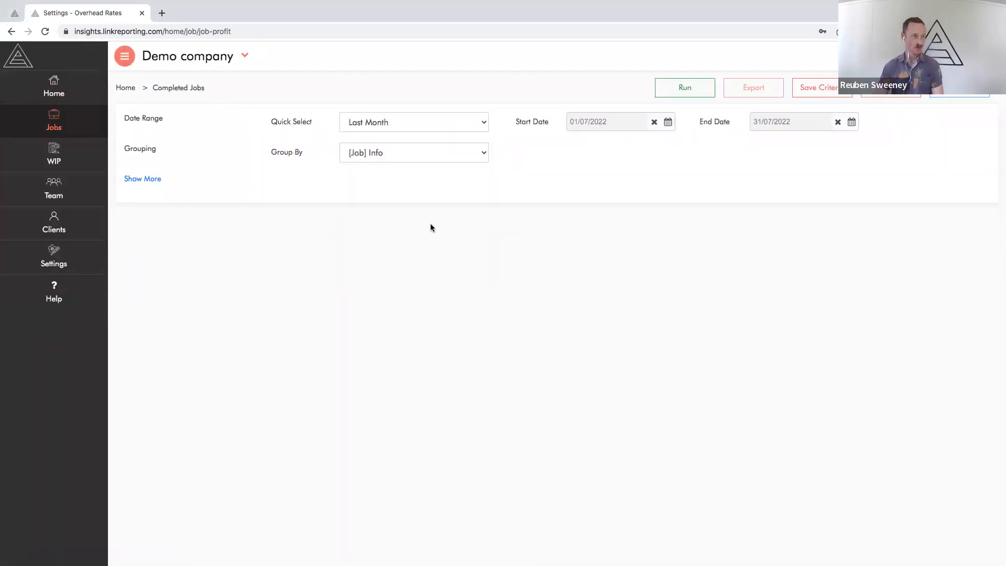
pyautogui.hotkey('ctrl', 'Left')
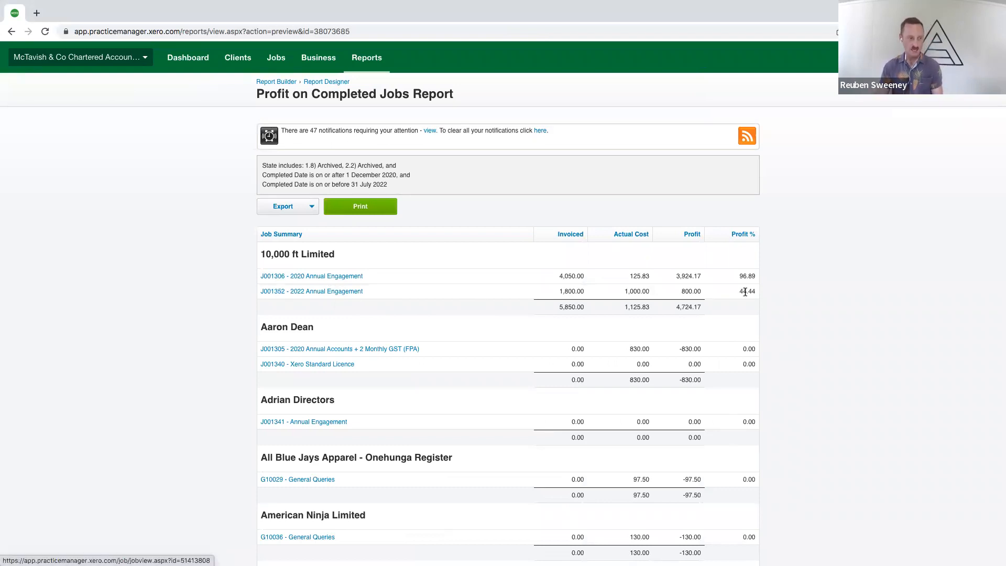
pyautogui.scroll(-2, 713, 365)
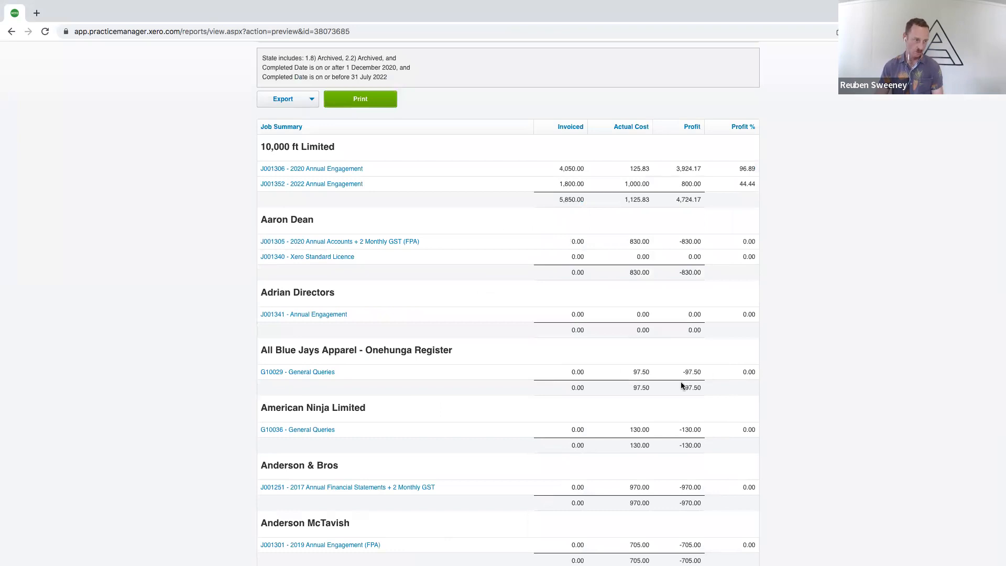
pyautogui.scroll(-2, 683, 384)
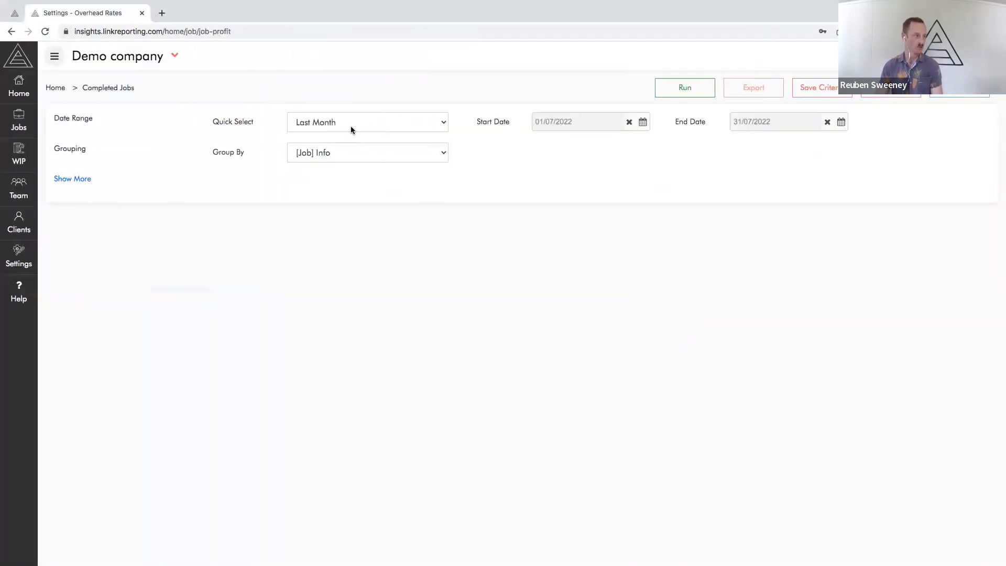
# In Link Reporting, set Completed Jobs to Last 12 Months, grouped by client and job info, show the extra criteria and run the report
pyautogui.click(350, 128)
pyautogui.click(335, 180)
pyautogui.click(322, 157)
pyautogui.click(323, 85)
pyautogui.click(91, 179)
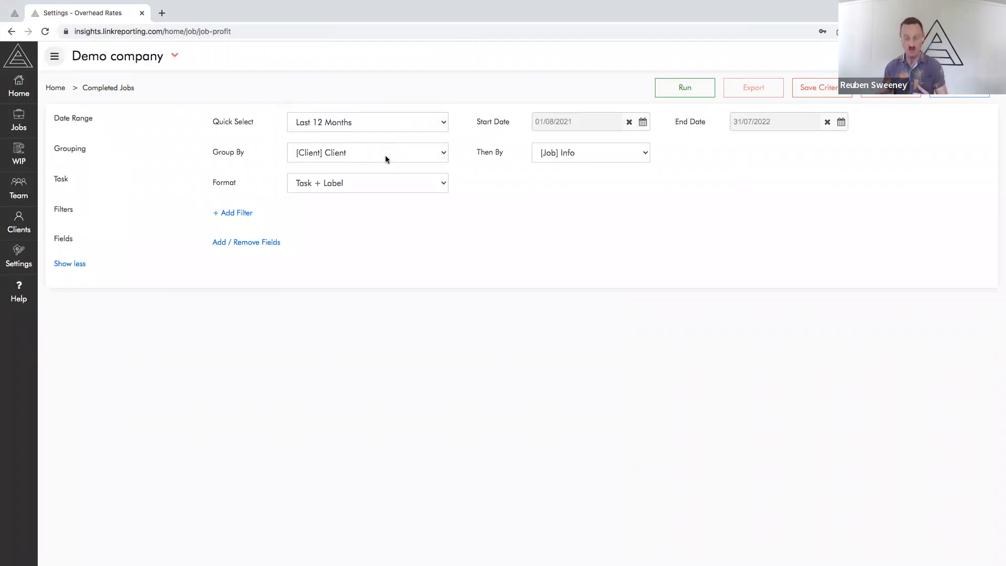
pyautogui.click(684, 87)
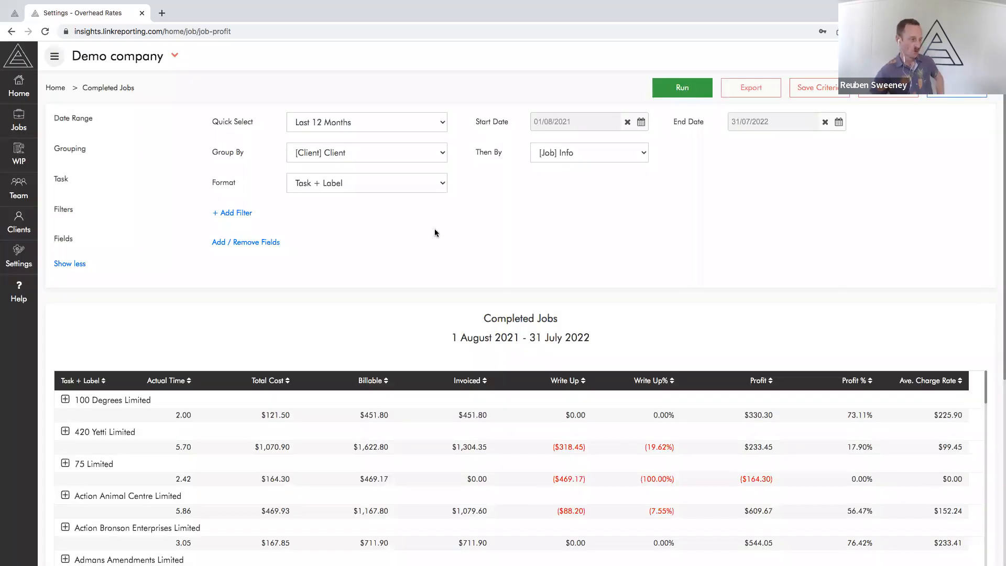
# Sort the clients in the Completed Jobs report by profit, from lowest to highest
pyautogui.scroll(-3, 435, 233)
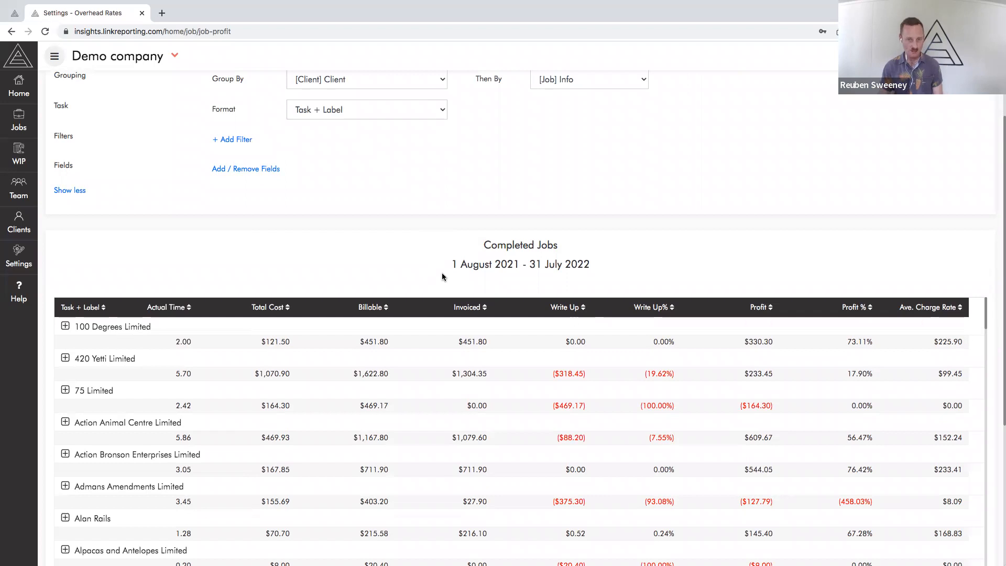
pyautogui.scroll(-1, 244, 249)
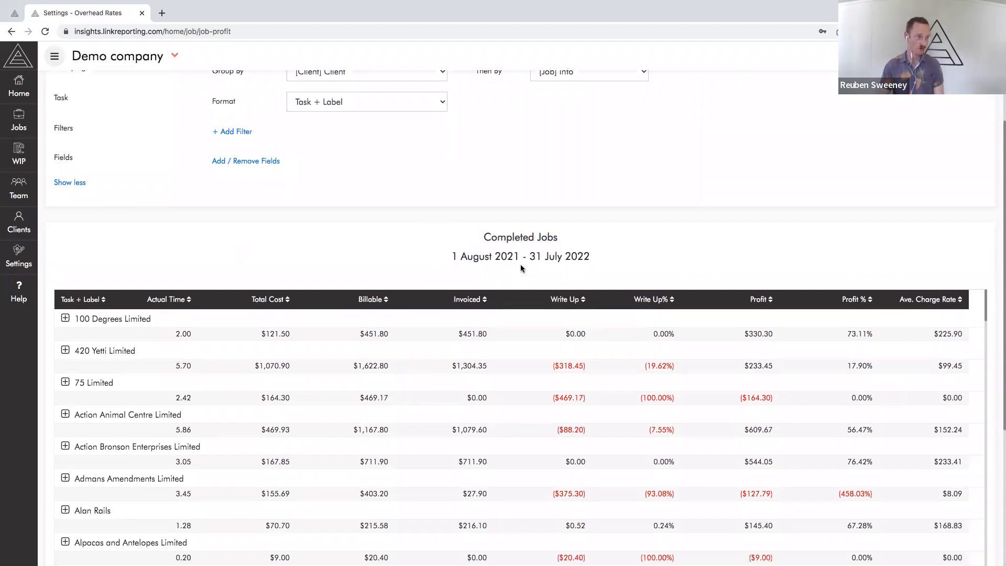
pyautogui.click(760, 299)
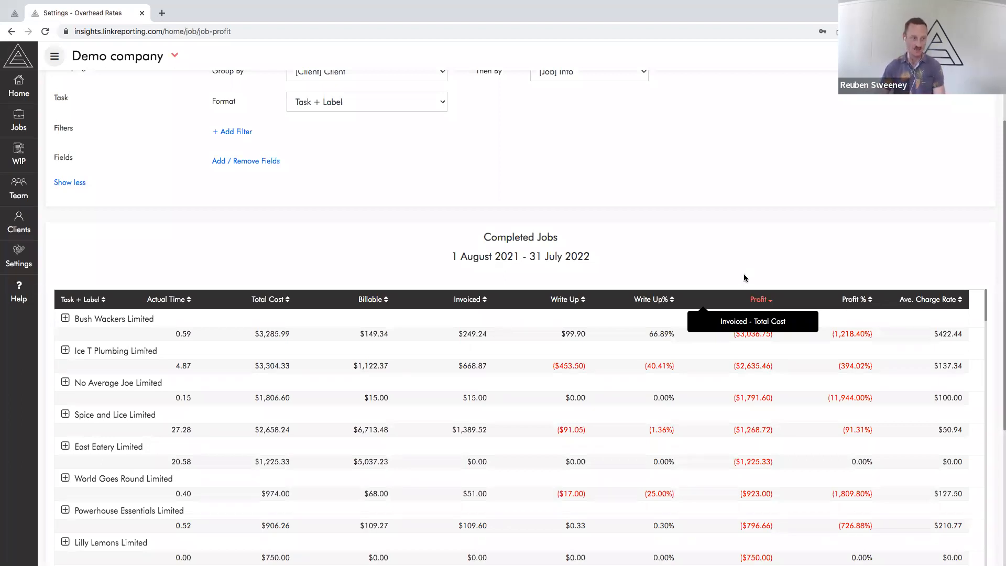
# Compare the invoiced amount and total cost of Bush Wackers Limited, and review the profits down the rest of the client list
pyautogui.scroll(-1, 744, 274)
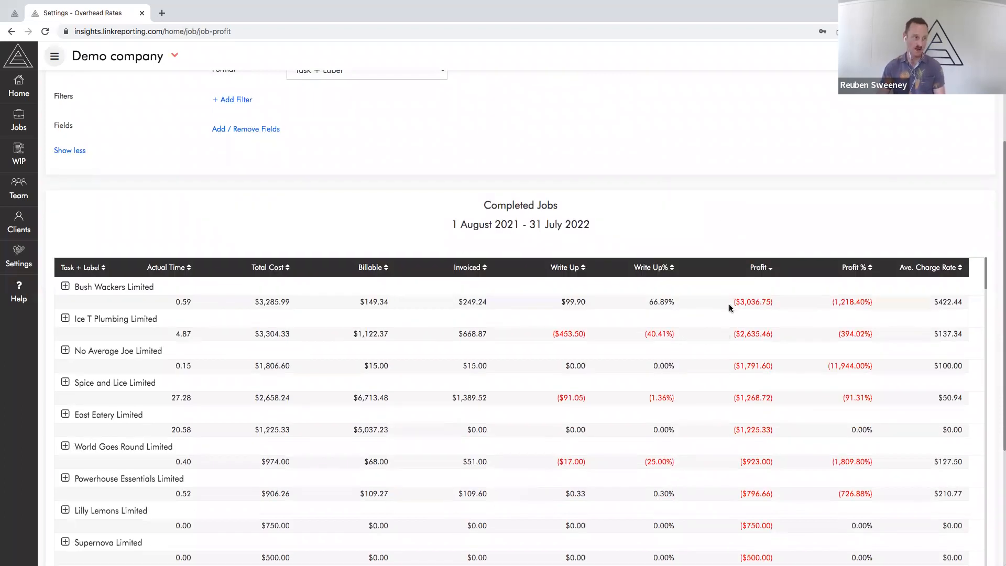
pyautogui.moveTo(436, 305); pyautogui.dragTo(488, 306)
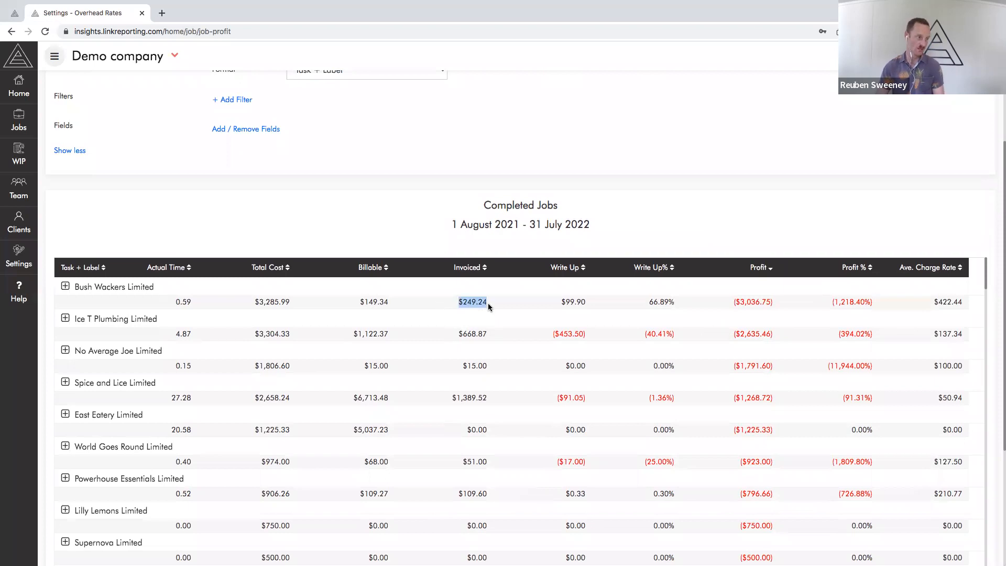
pyautogui.moveTo(242, 302); pyautogui.dragTo(297, 305)
pyautogui.click(319, 301)
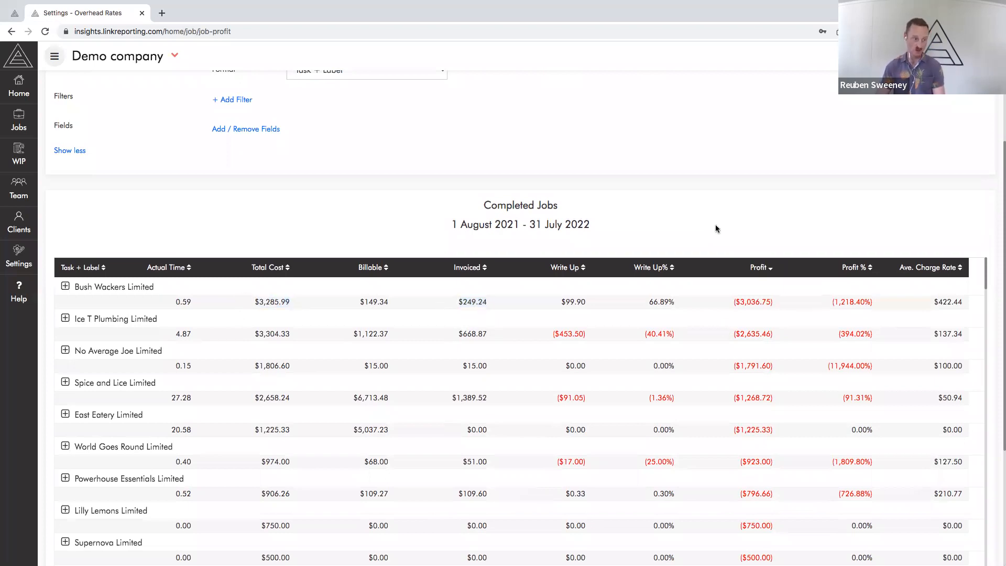
pyautogui.scroll(-3, 712, 273)
pyautogui.scroll(-10, 711, 278)
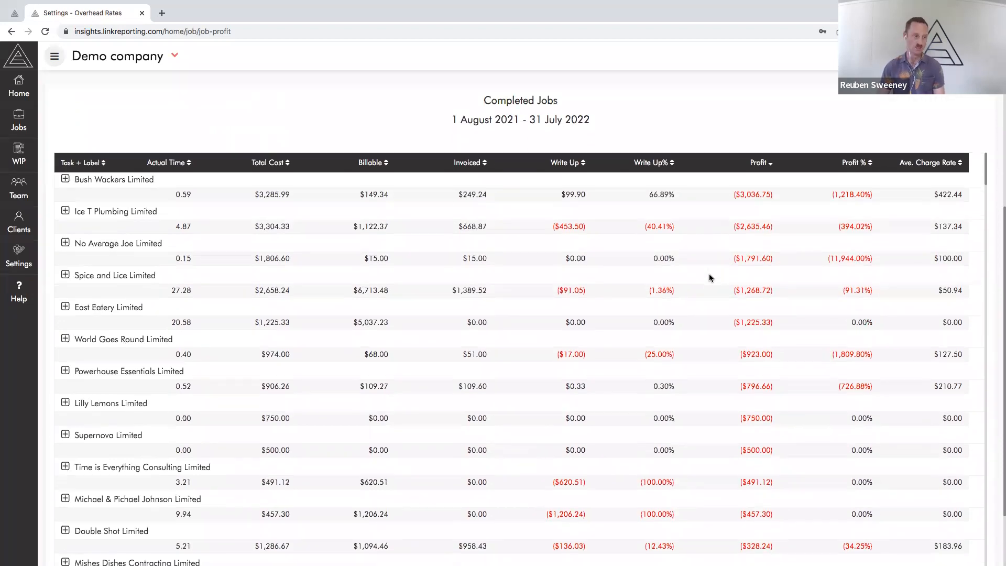
pyautogui.scroll(-15, 710, 277)
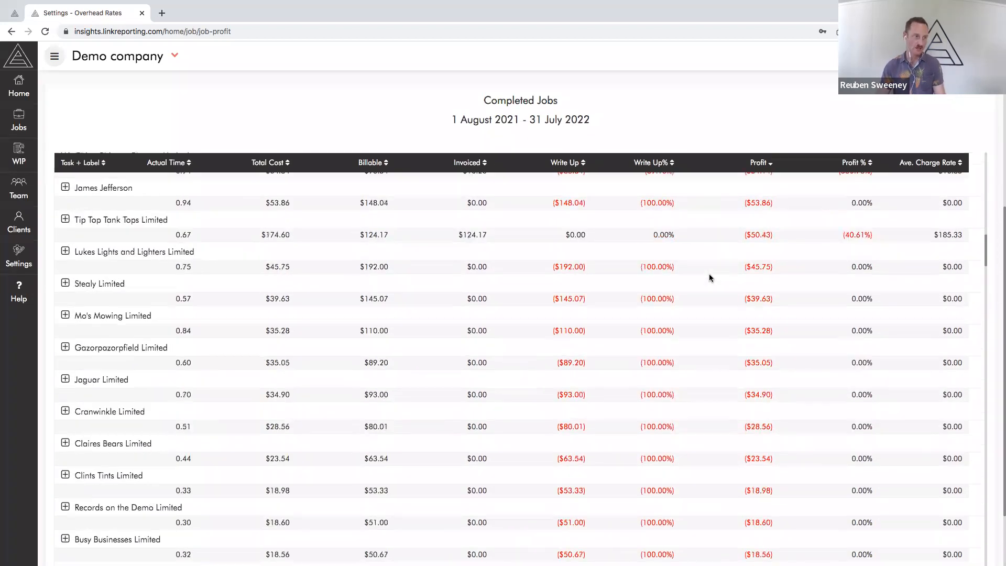
pyautogui.scroll(-15, 737, 432)
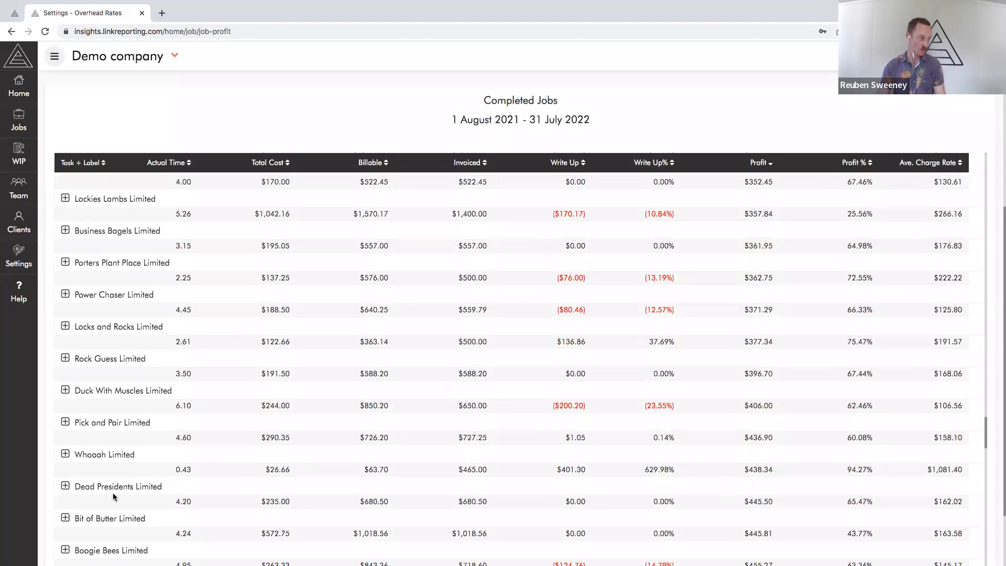
pyautogui.scroll(-15, 514, 291)
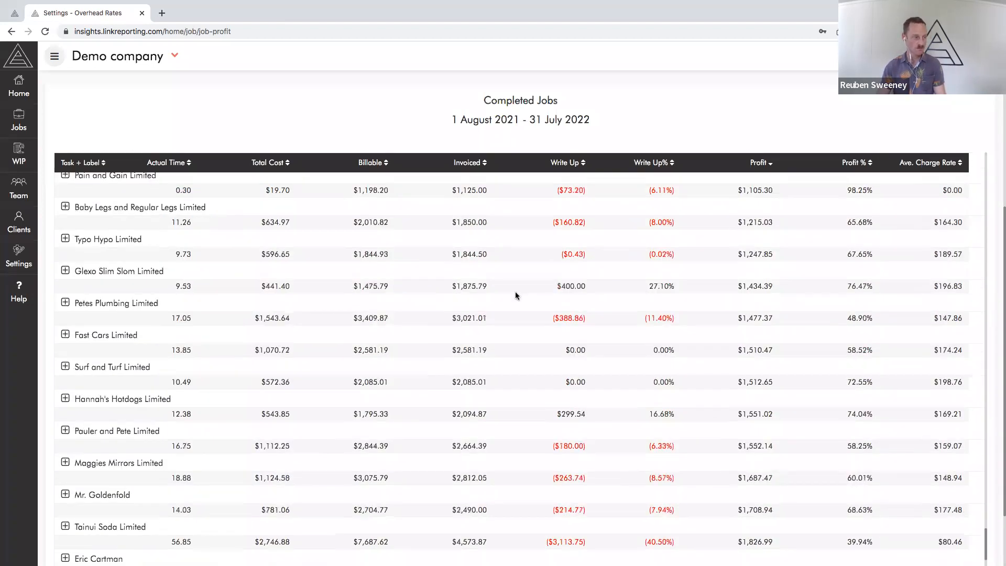
pyautogui.scroll(20, 514, 292)
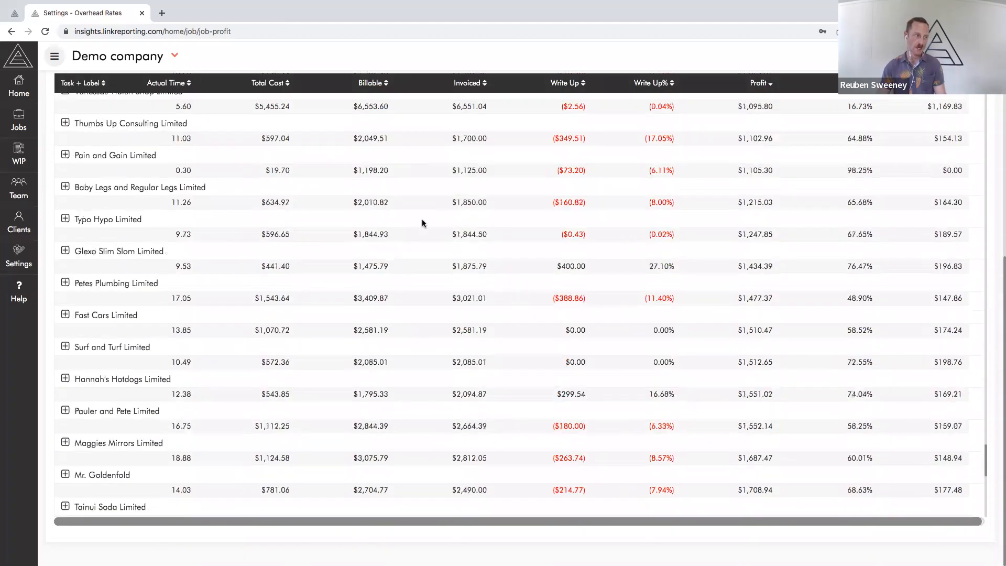
pyautogui.scroll(20, 592, 236)
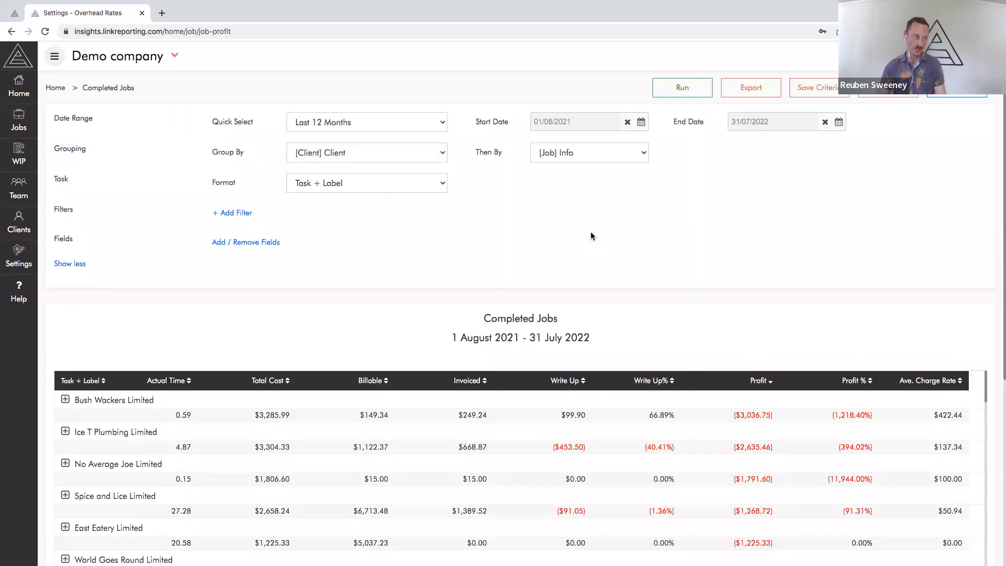
pyautogui.hotkey('ctrl', 'Right')
pyautogui.hotkey('ctrl', 'Left')
pyautogui.hotkey('ctrl', 'Left')
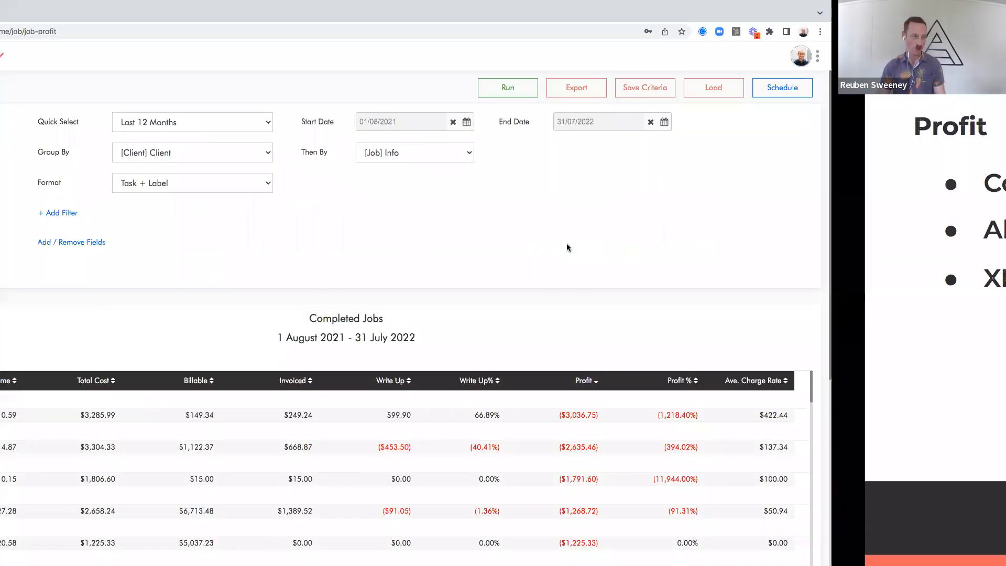
pyautogui.hotkey('ctrl', 'Right')
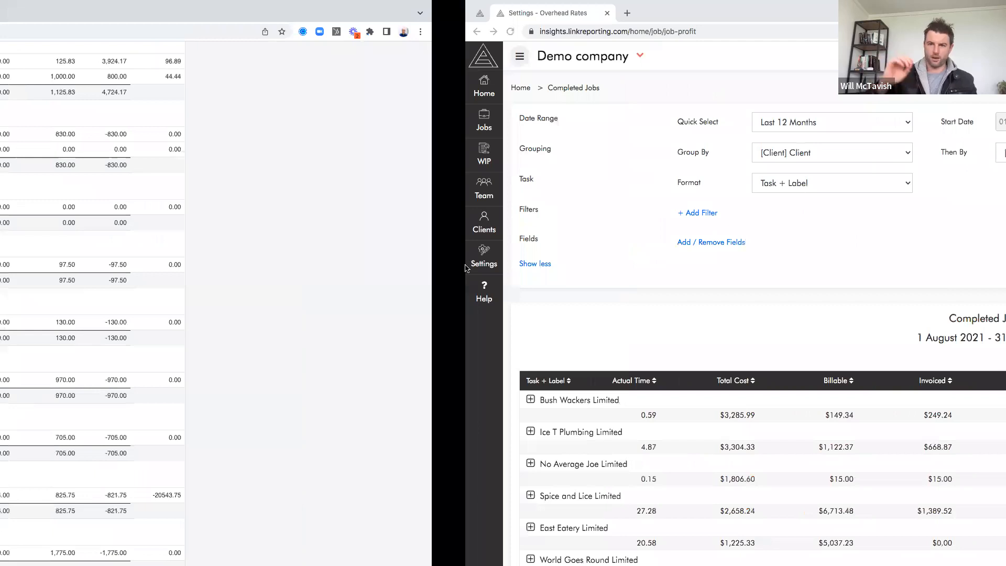
# Check the profit of Ice T Plumbing Limited and its job breakdown, and collapse the client again
pyautogui.scroll(-2, 93, 170)
pyautogui.scroll(-3, 92, 170)
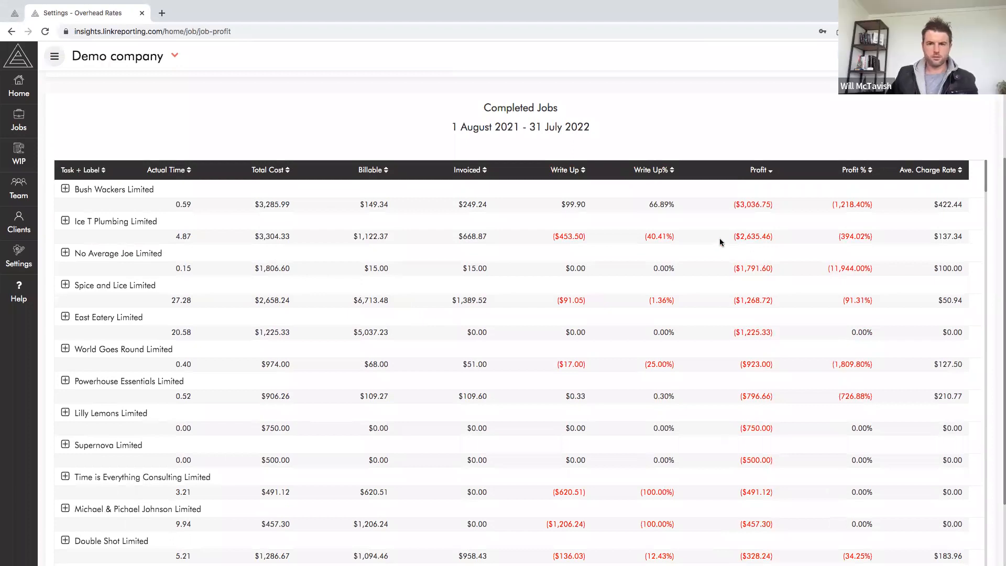
pyautogui.moveTo(721, 242); pyautogui.dragTo(781, 239)
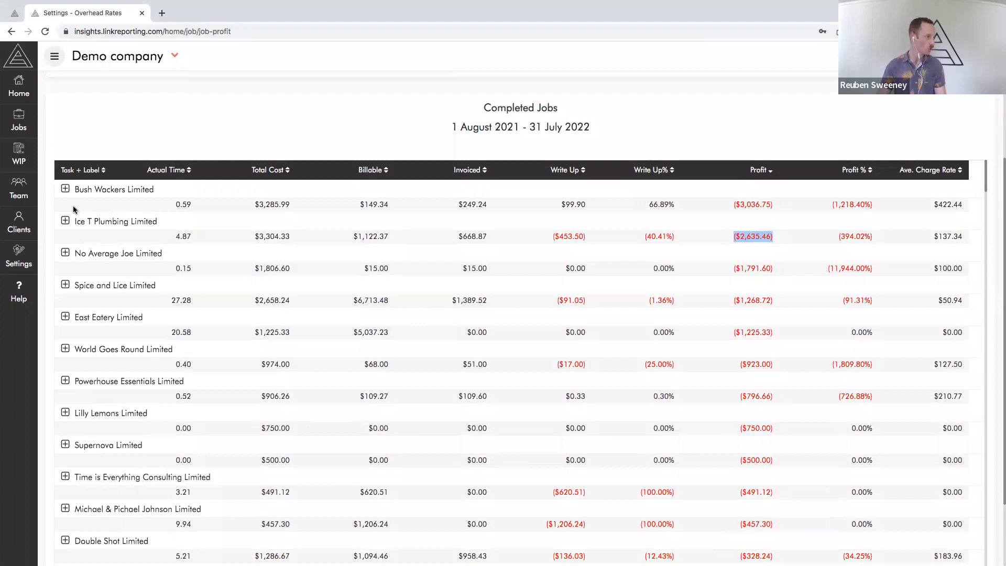
pyautogui.click(65, 221)
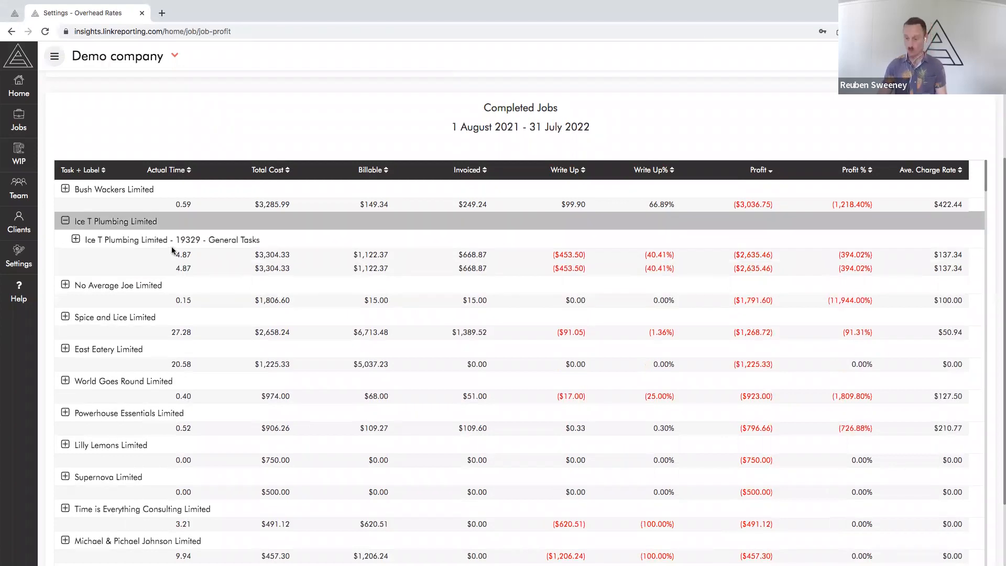
pyautogui.click(65, 221)
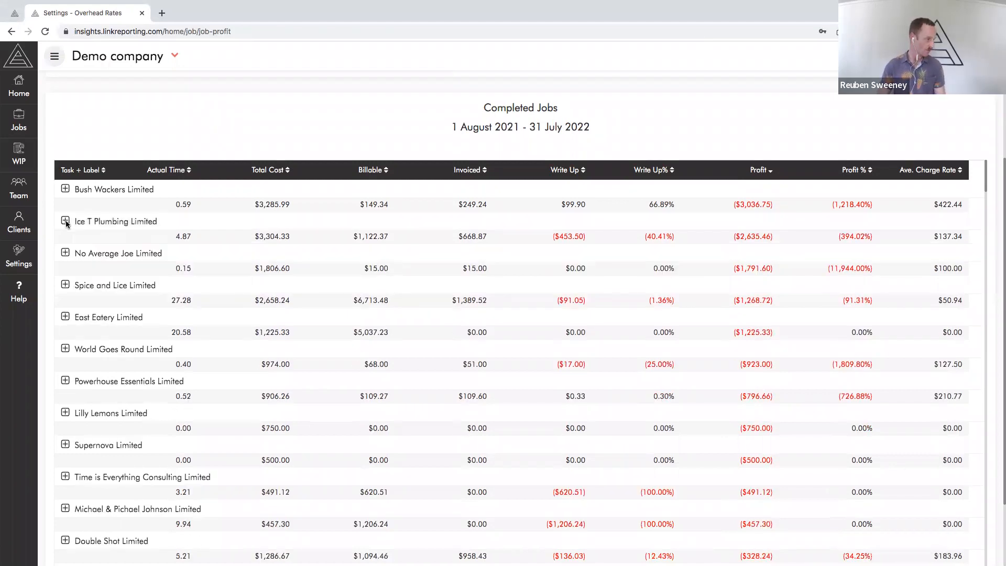
# Expand Spice and Lice Limited and examine the billable, invoiced and total cost amounts of its 2021 annual accounts job
pyautogui.click(65, 286)
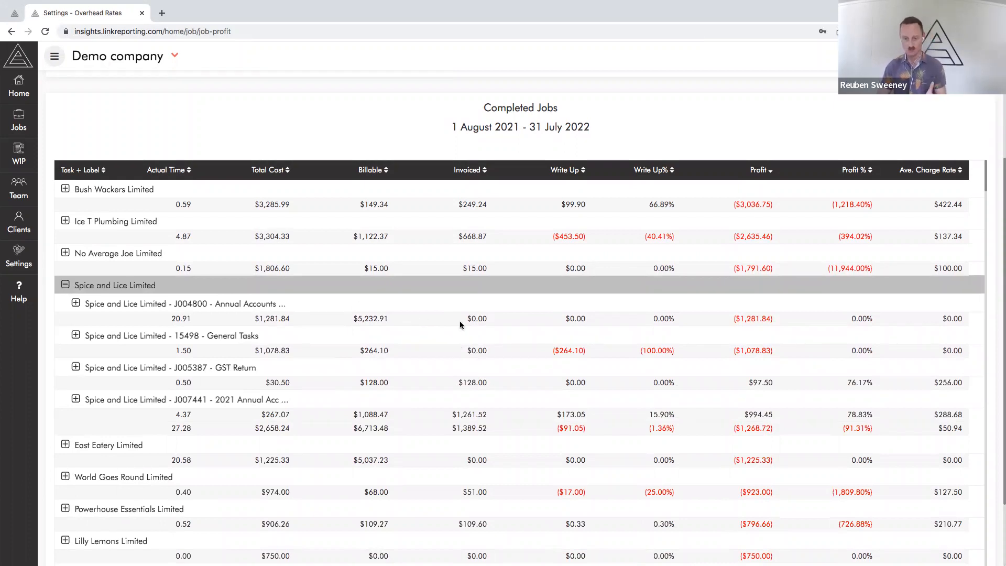
pyautogui.moveTo(353, 419); pyautogui.dragTo(488, 414)
pyautogui.moveTo(354, 415); pyautogui.dragTo(392, 415)
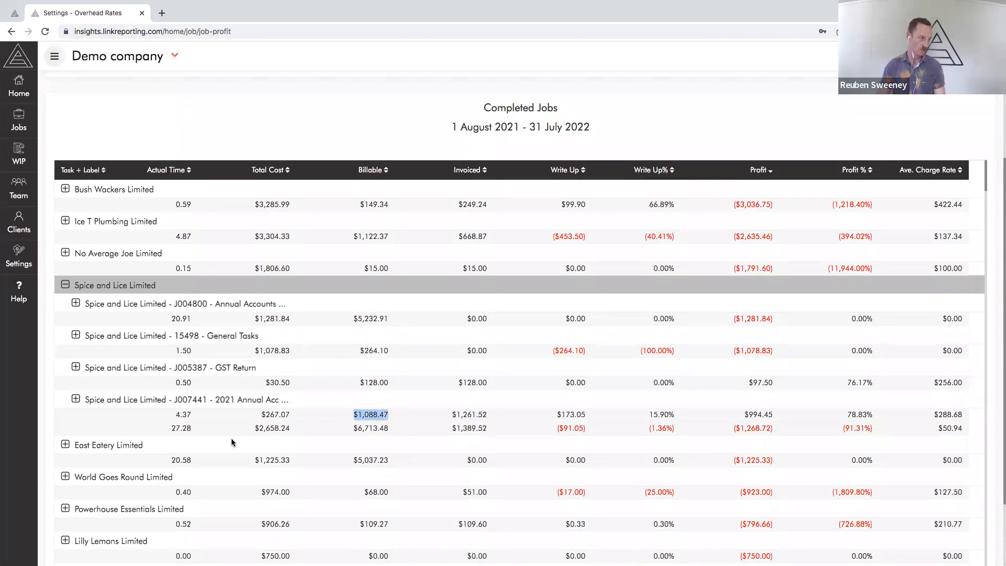
pyautogui.moveTo(261, 414); pyautogui.dragTo(291, 414)
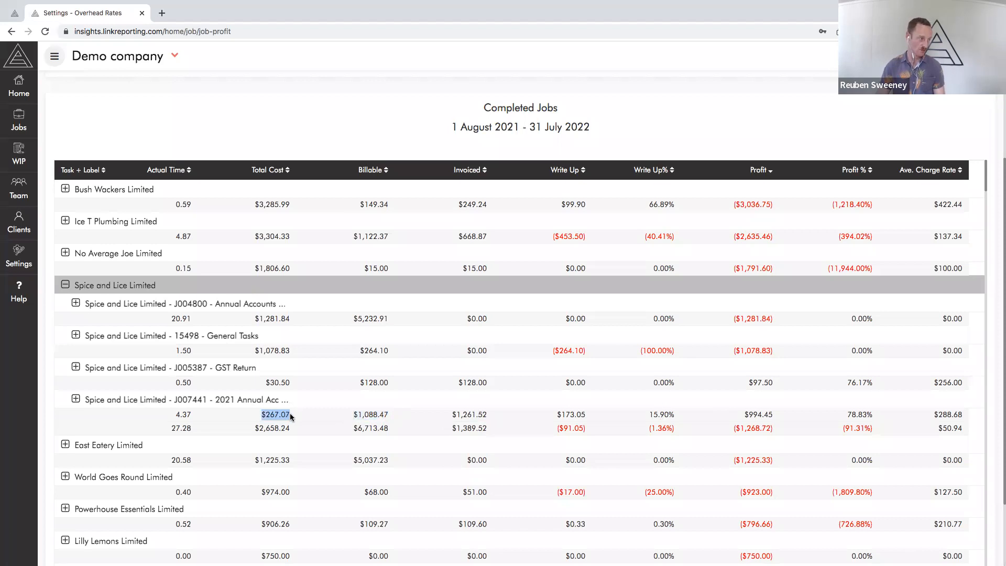
# Expand the 2021 annual accounts job by task, check the transactions behind its Annual Accounts profit and actual time, and return to the report
pyautogui.click(76, 399)
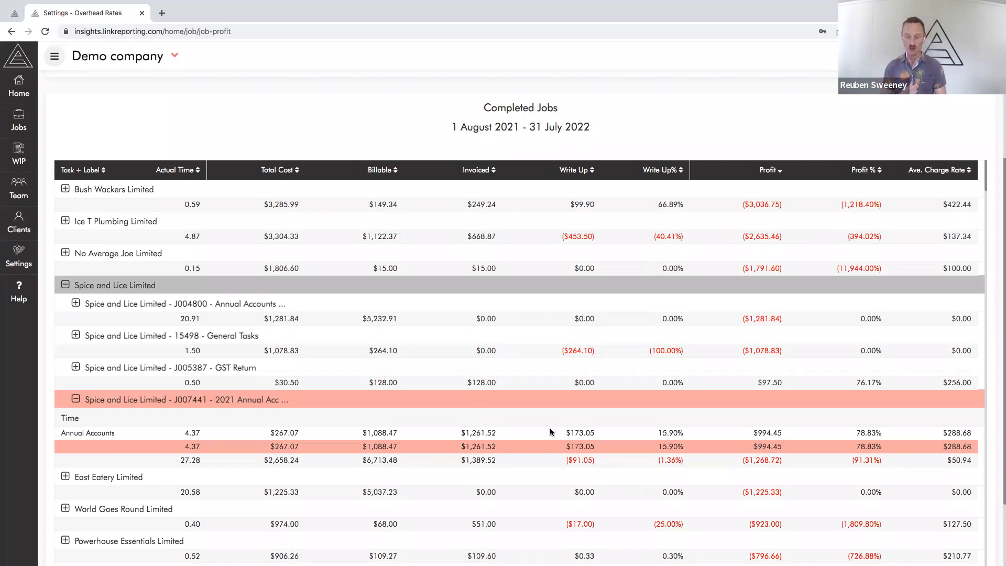
pyautogui.click(768, 432)
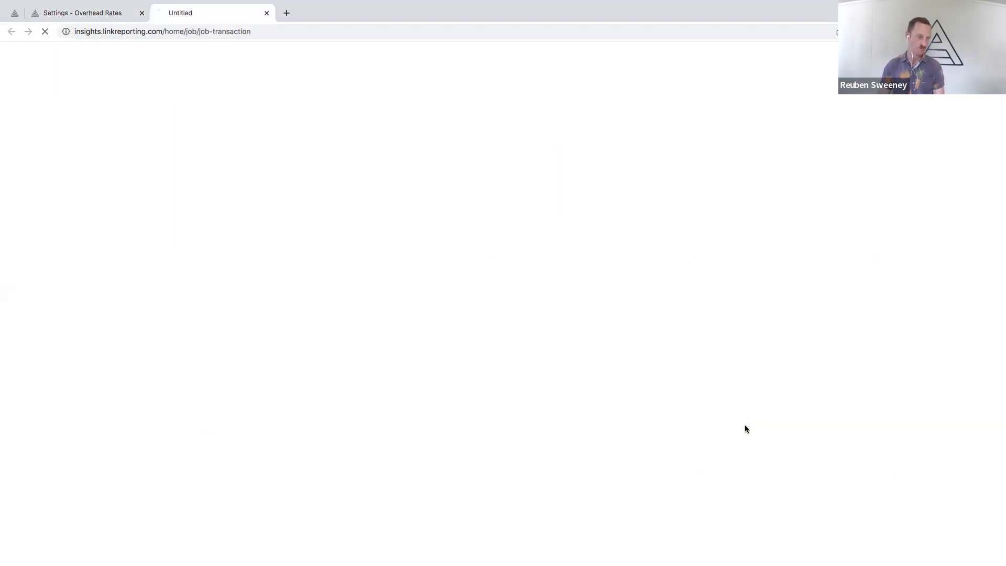
pyautogui.click(266, 13)
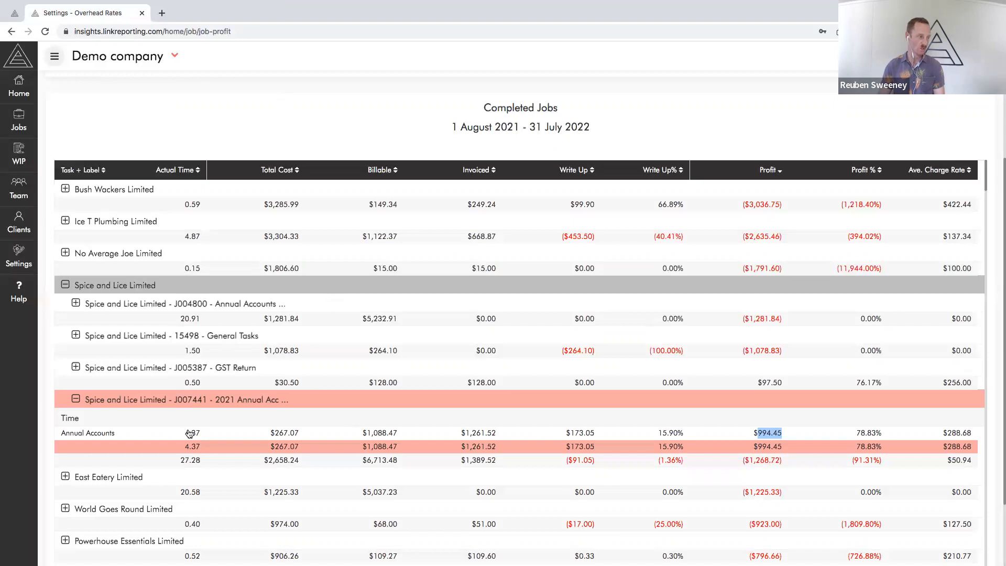
pyautogui.click(189, 433)
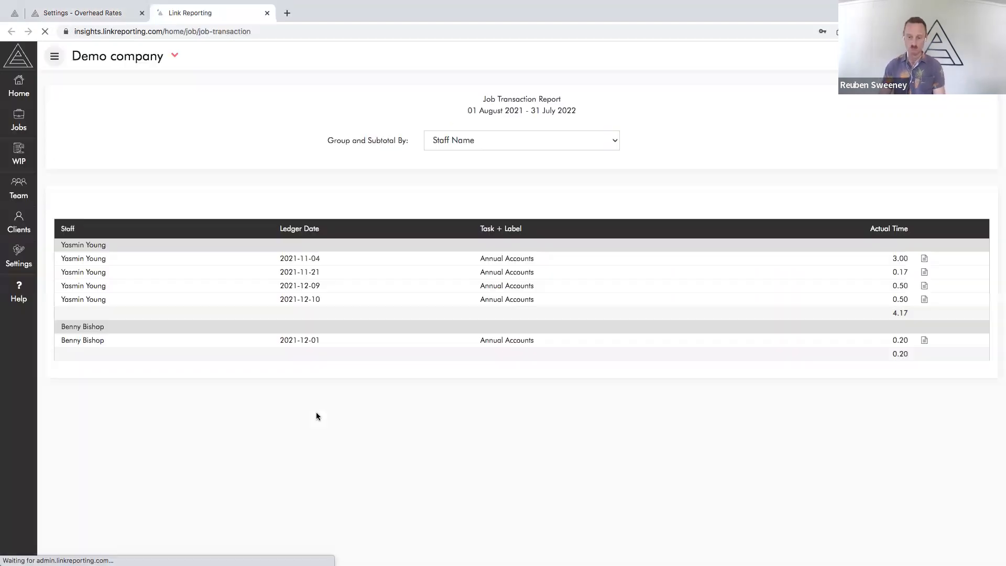
pyautogui.click(267, 13)
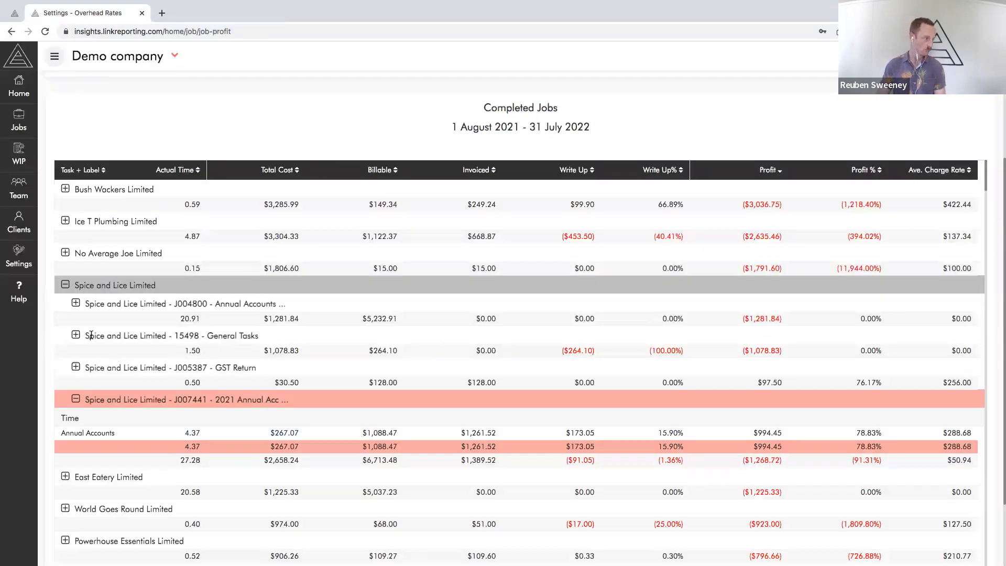
# Expand the first Spice and Lice Limited job and open the transactions behind the actual time of its Annual Accounts task
pyautogui.click(75, 304)
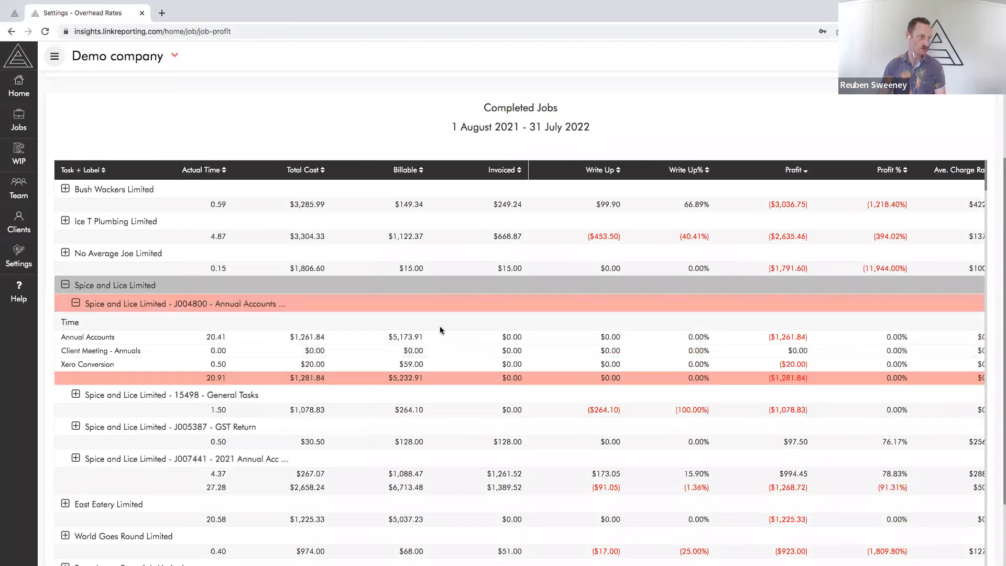
pyautogui.moveTo(538, 387); pyautogui.dragTo(499, 382)
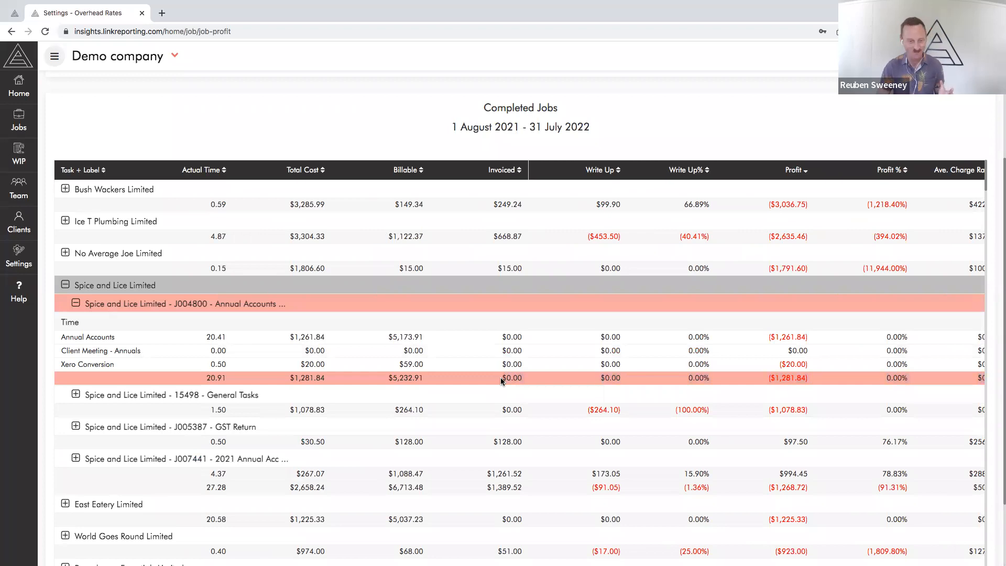
pyautogui.click(210, 336)
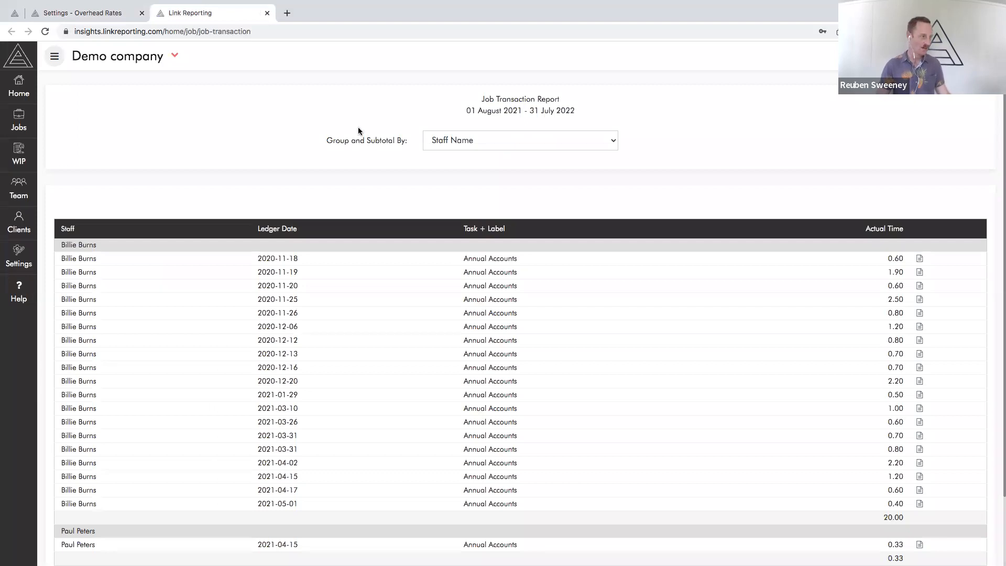
# Close the job transaction report and collapse the expanded Annual Accounts job and Spice and Lice Limited in Completed Jobs
pyautogui.click(267, 12)
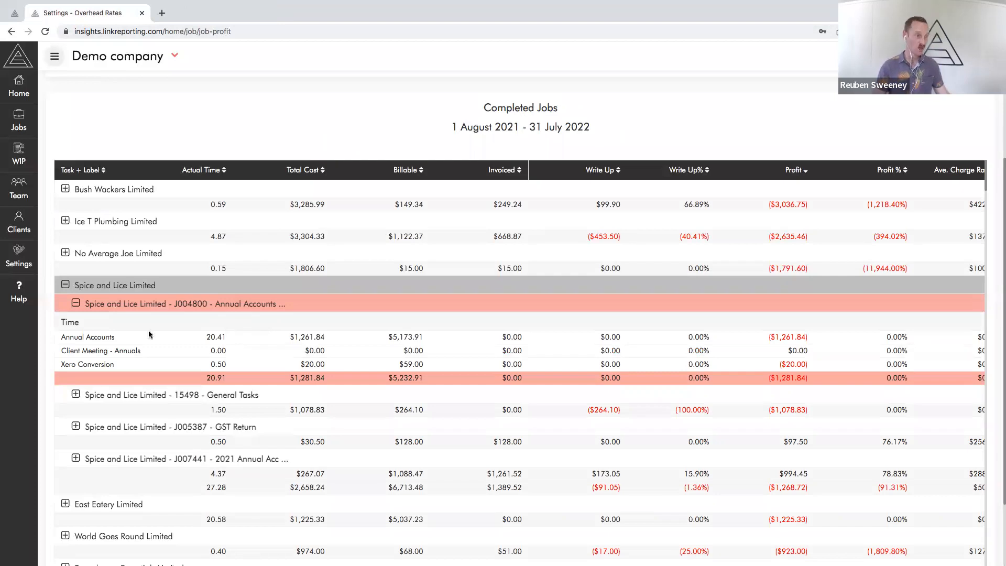
pyautogui.click(75, 303)
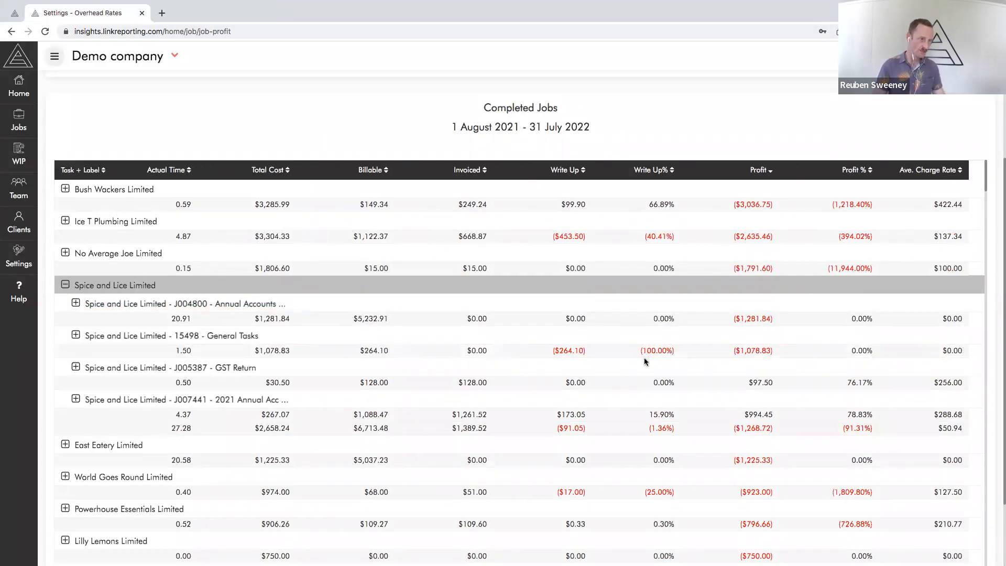
pyautogui.scroll(5, 392, 113)
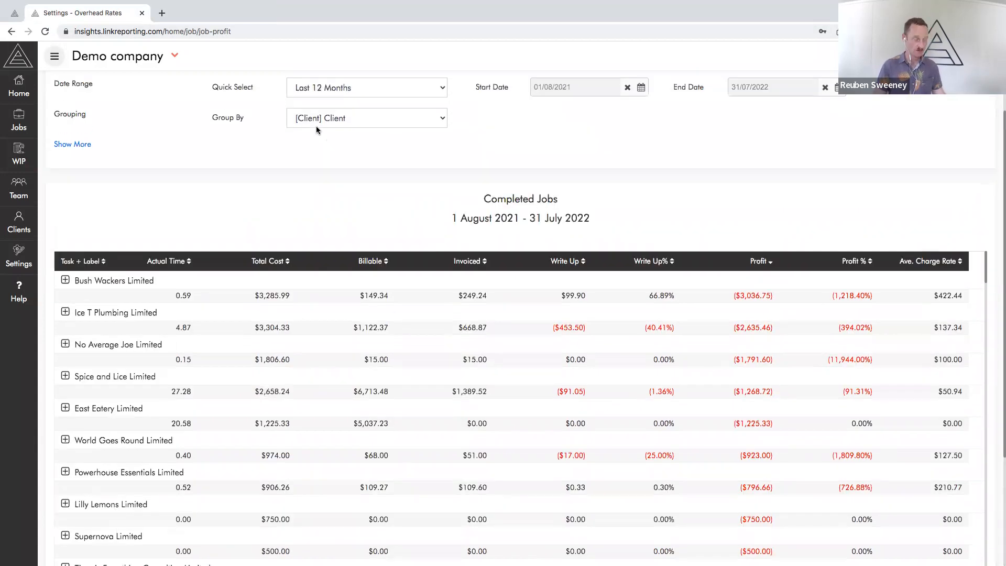
# Show the additional report criteria, check which fields can be added or removed, and cancel without changing the selection
pyautogui.click(82, 175)
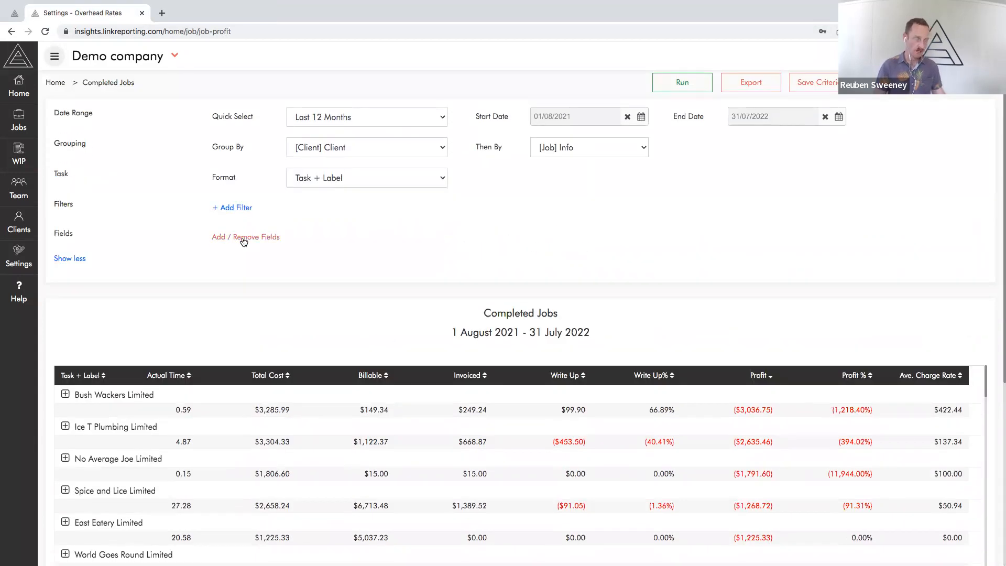
pyautogui.click(76, 259)
pyautogui.click(79, 174)
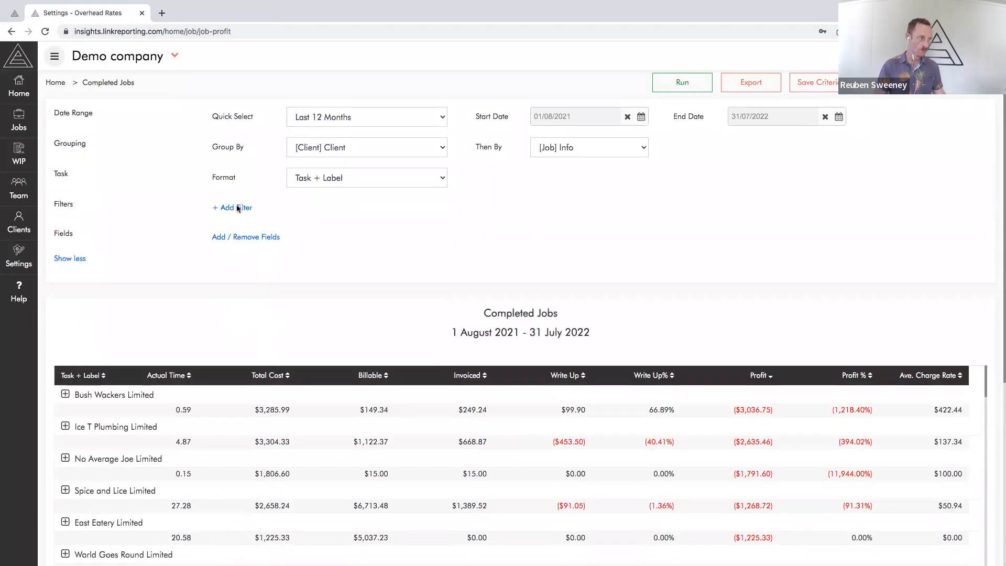
pyautogui.click(247, 242)
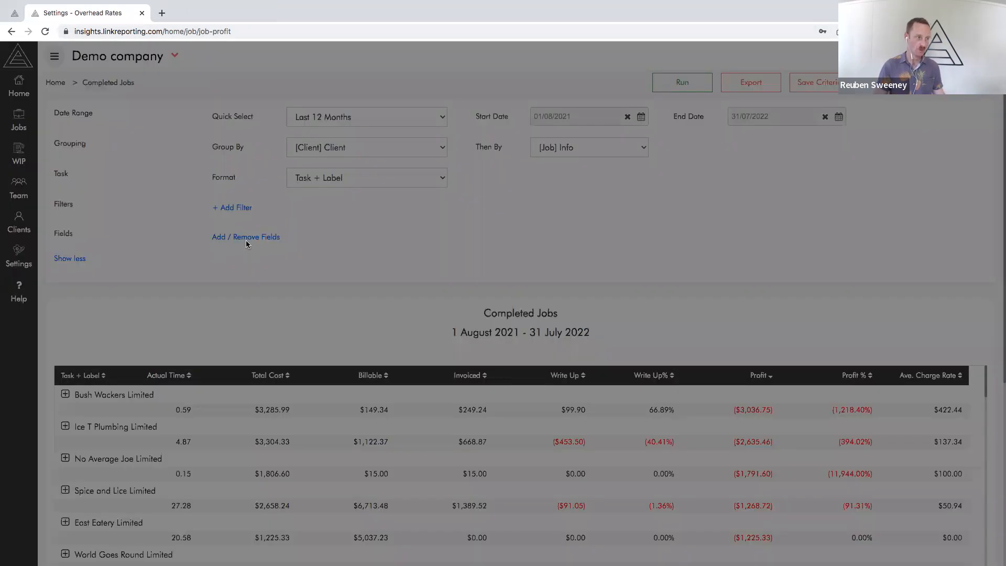
pyautogui.click(383, 268)
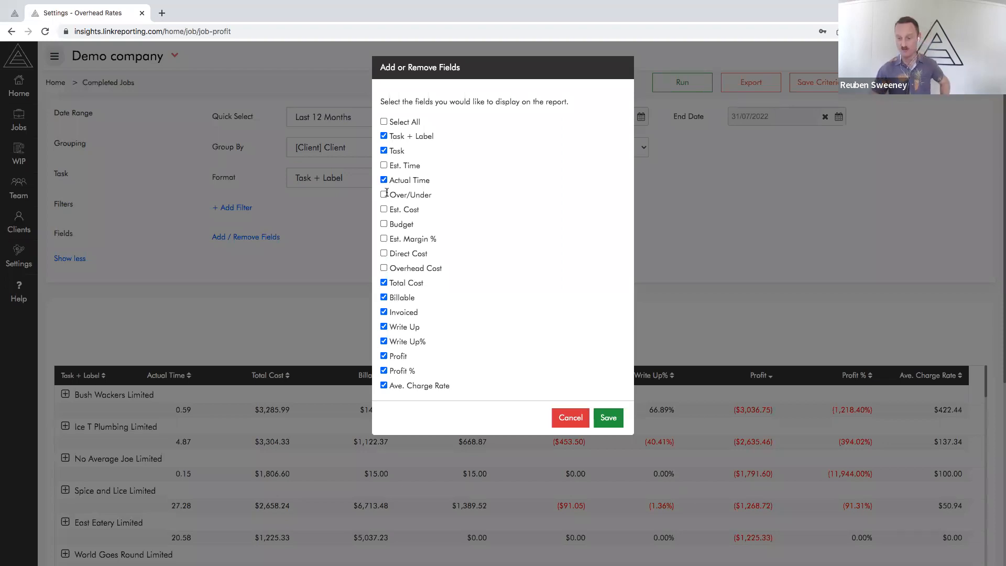
pyautogui.click(570, 418)
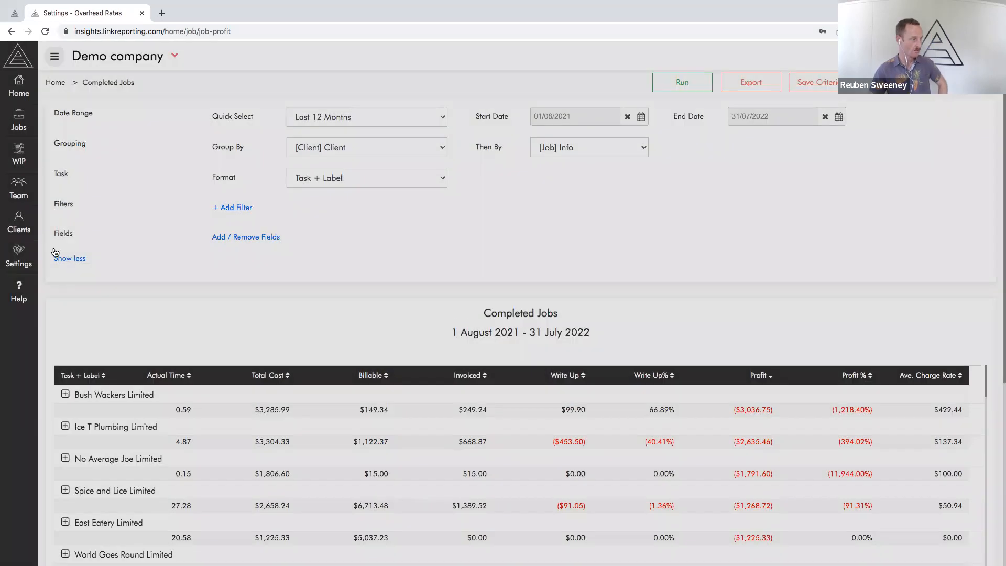
pyautogui.click(57, 257)
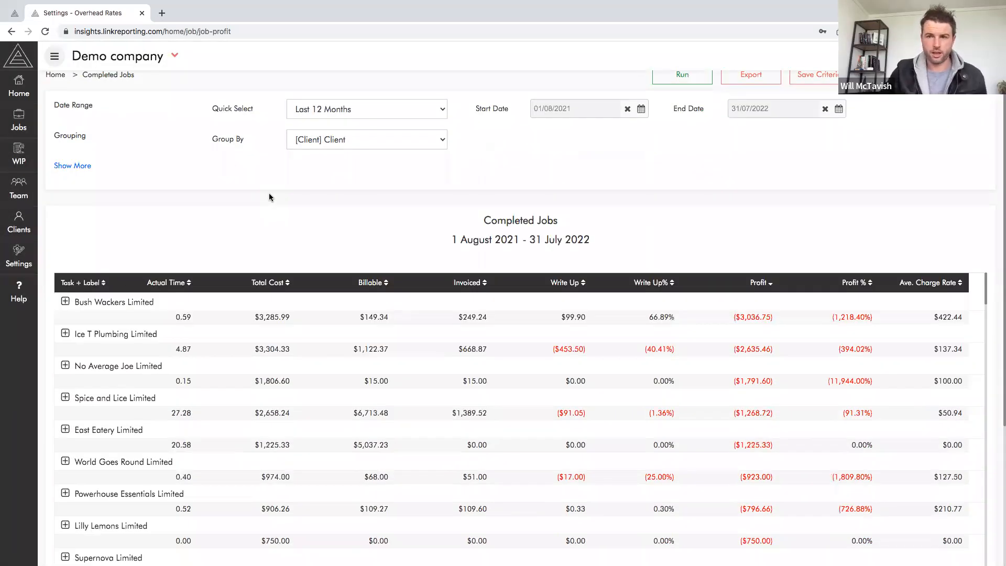
# Check the grouping options and the filter types available for the Completed Jobs report
pyautogui.scroll(1, 471, 194)
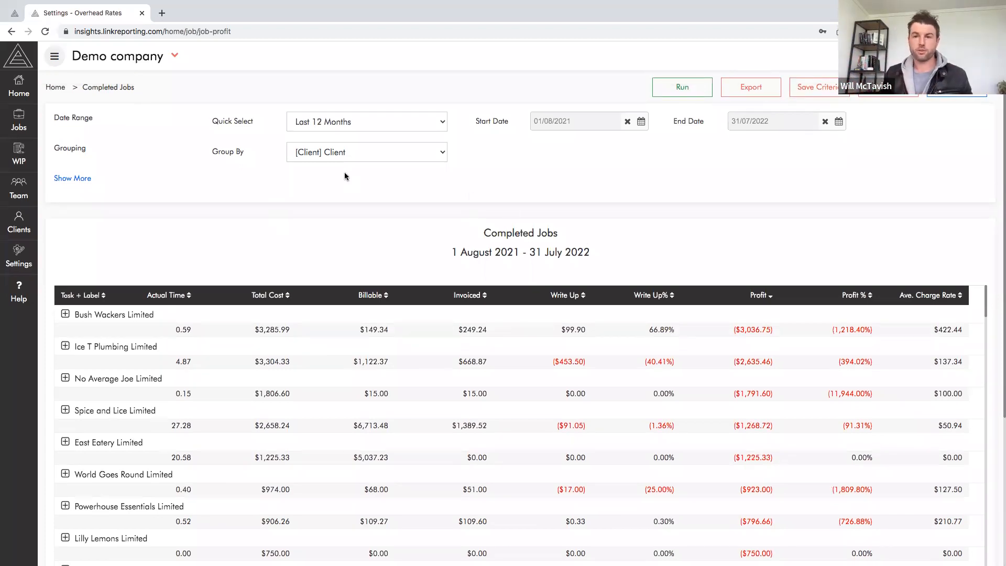
pyautogui.click(332, 151)
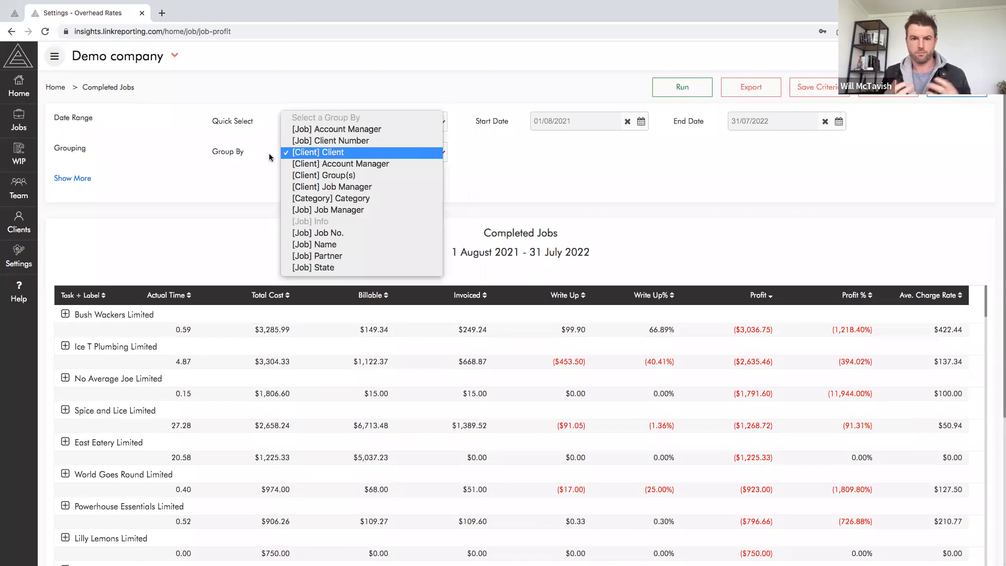
pyautogui.click(292, 182)
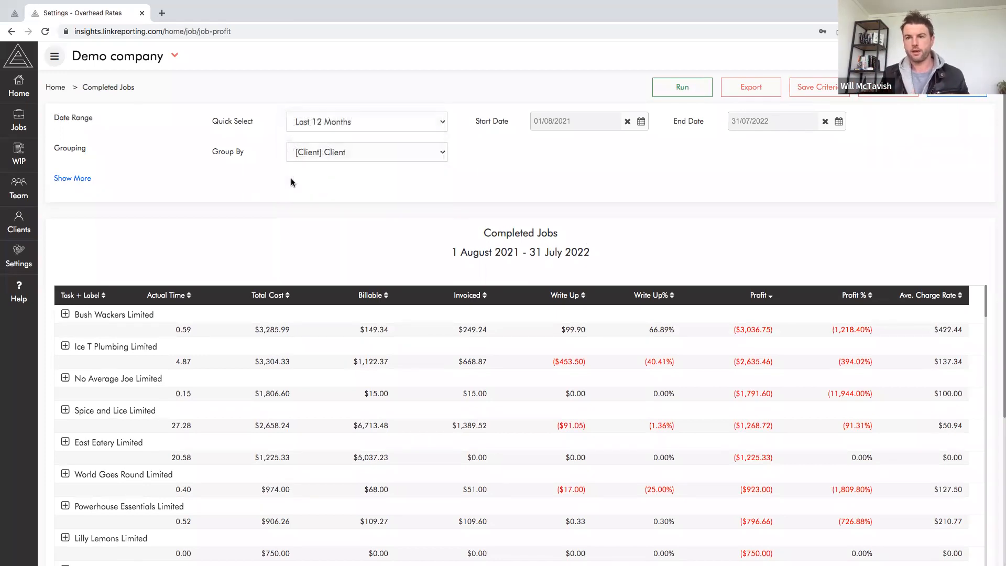
pyautogui.click(310, 153)
pyautogui.click(83, 178)
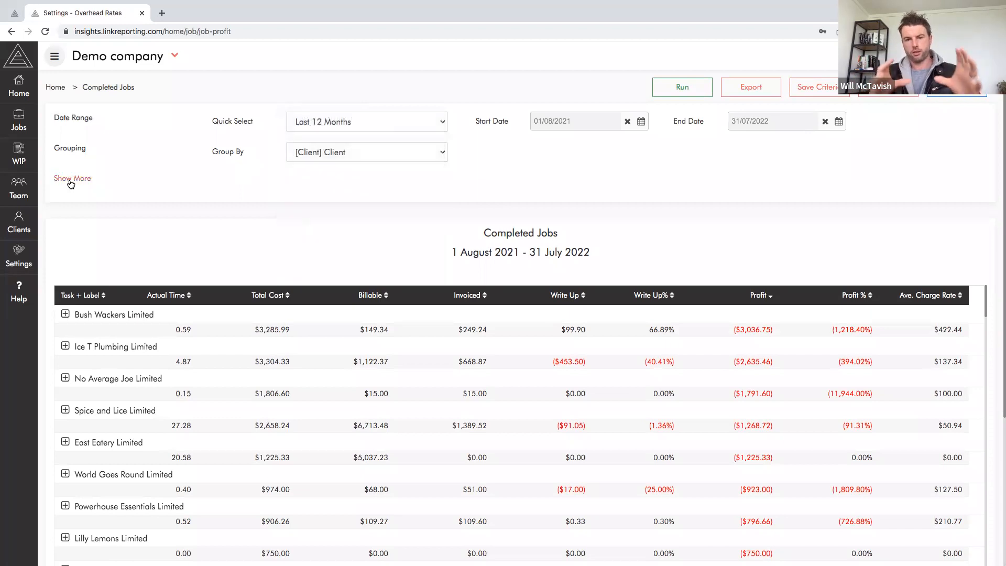
pyautogui.click(236, 213)
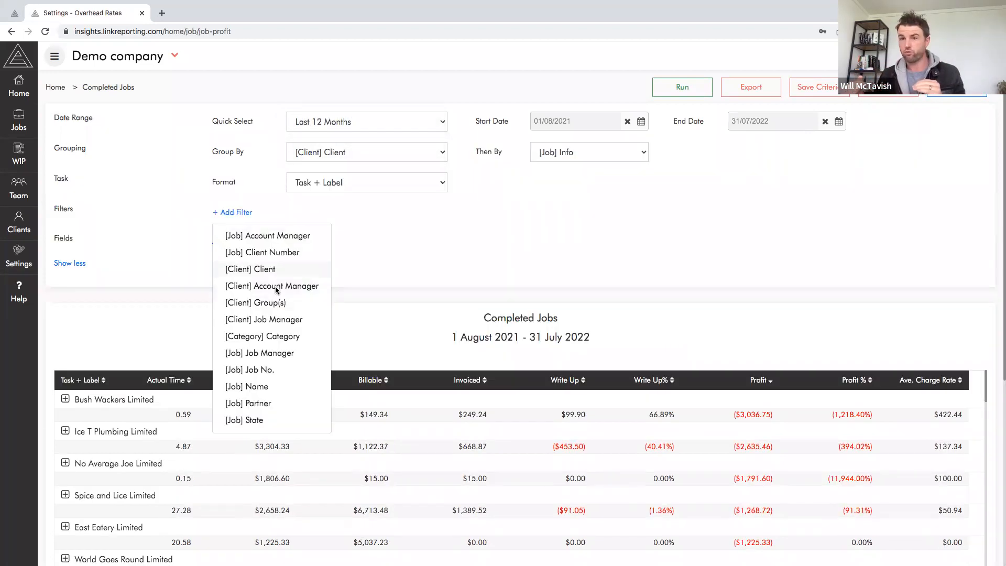
pyautogui.click(357, 214)
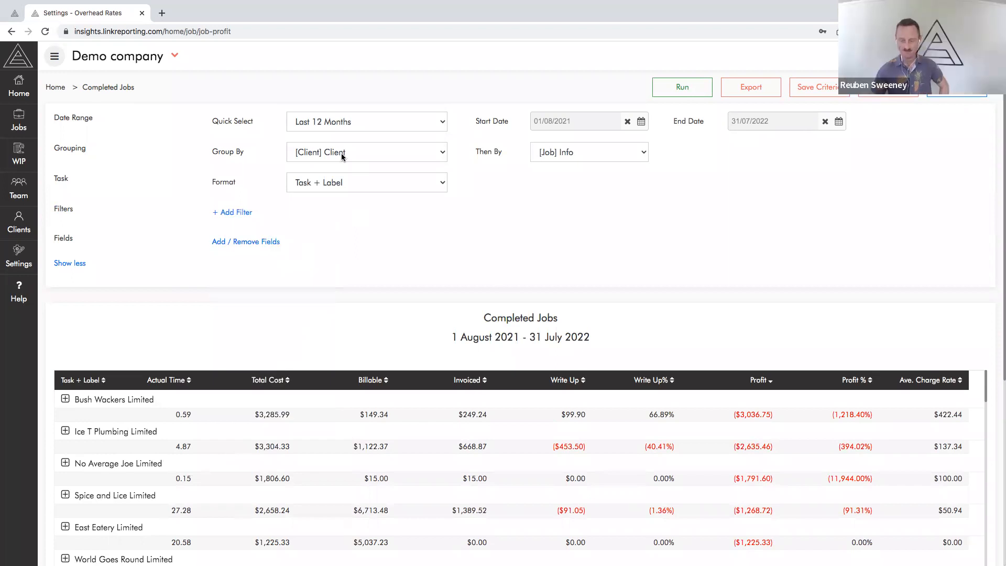
# Group the Completed Jobs report by [Job] Info with no second grouping level and run it
pyautogui.click(341, 153)
pyautogui.click(559, 155)
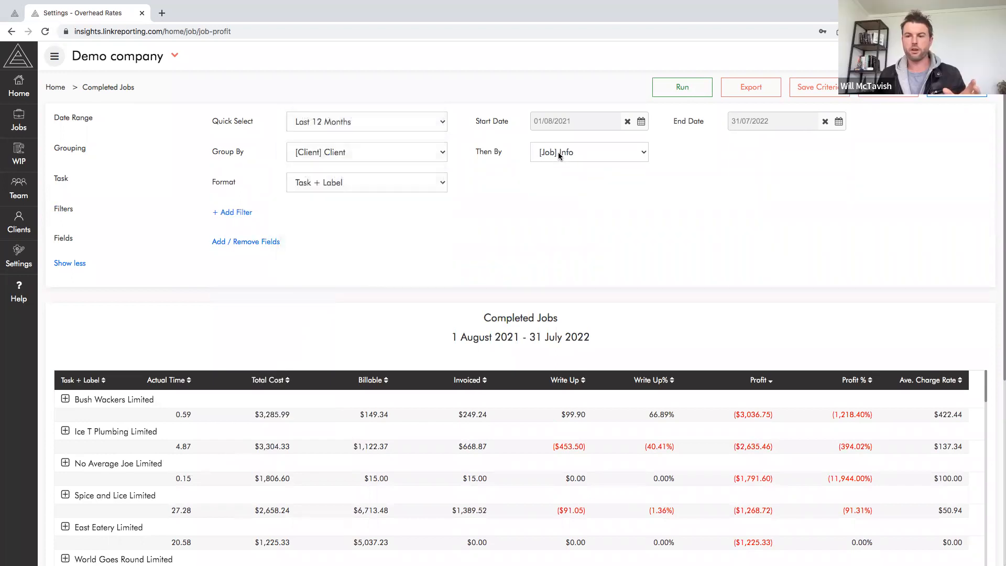
pyautogui.click(559, 155)
pyautogui.click(545, 45)
pyautogui.click(335, 152)
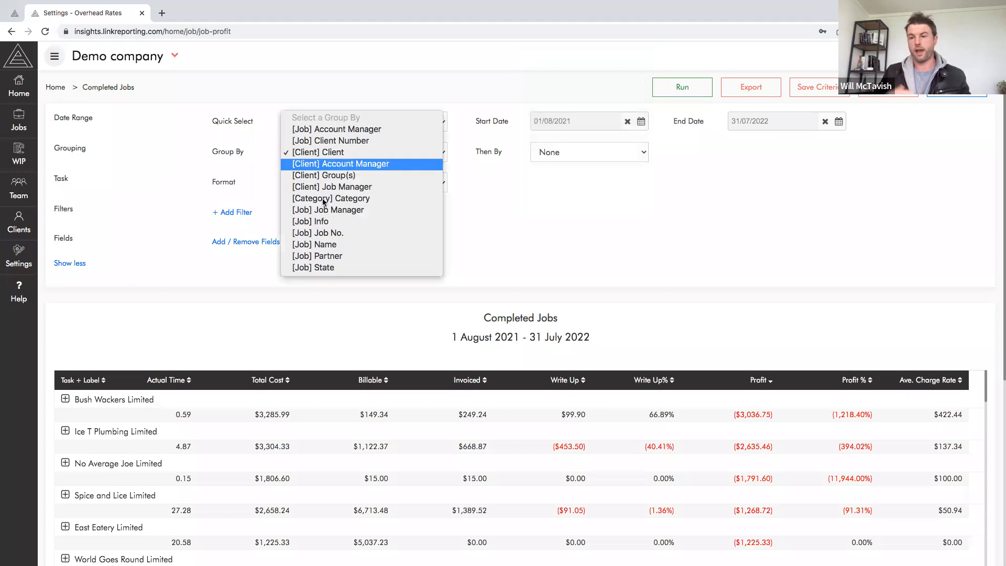
pyautogui.click(310, 222)
pyautogui.click(682, 87)
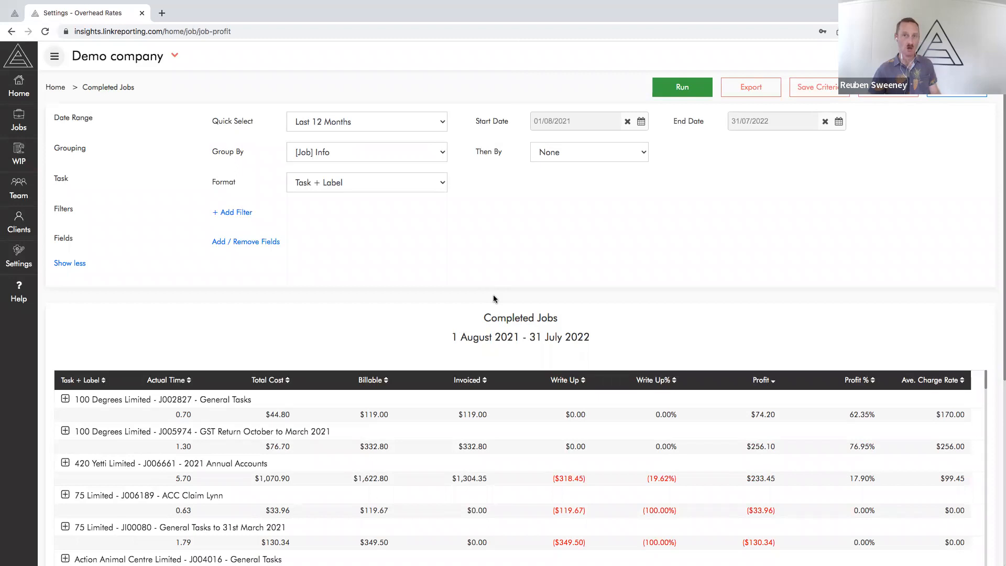
# Add a [Client] Account Manager filter to the report criteria and look through the jobs listed
pyautogui.click(228, 213)
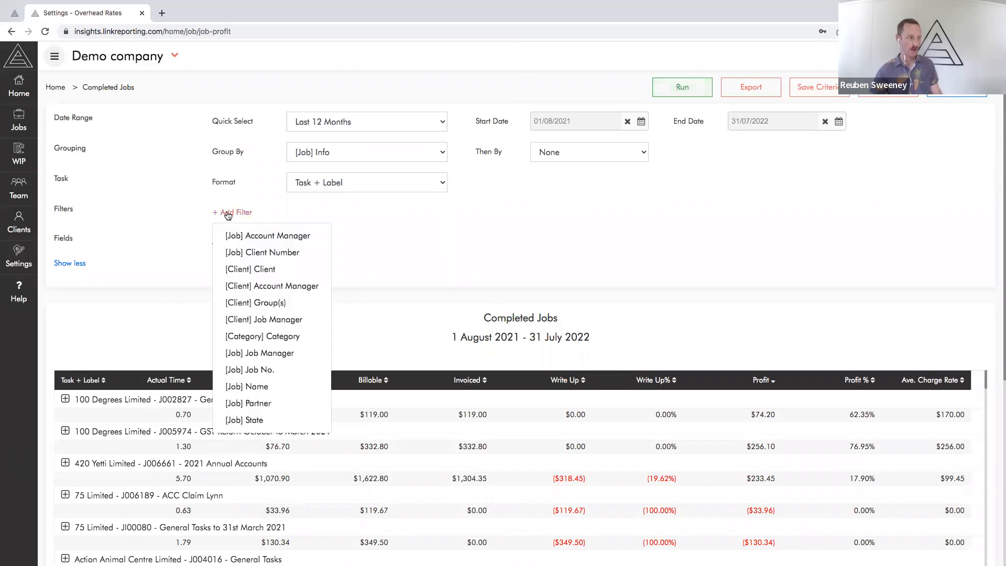
pyautogui.click(271, 287)
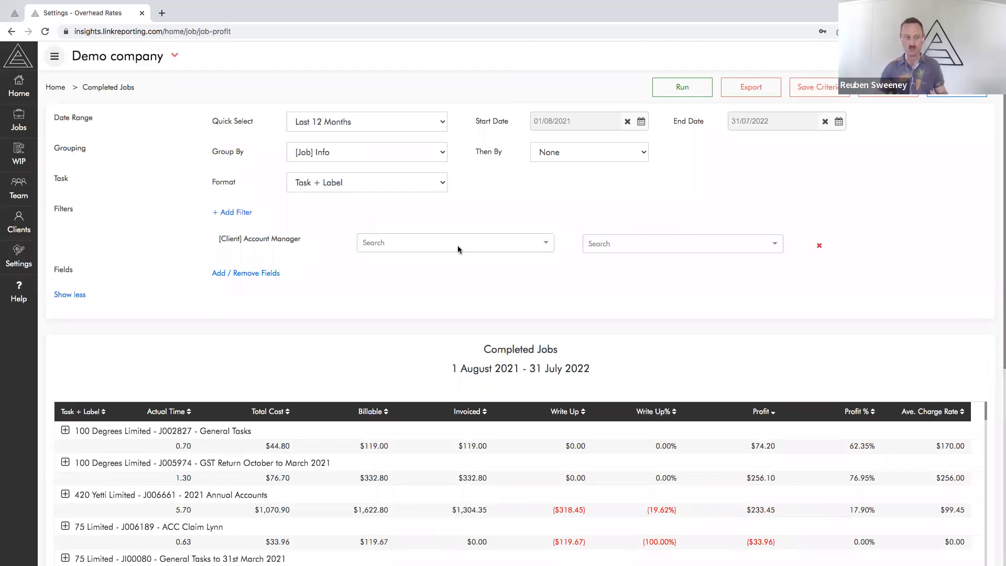
pyautogui.scroll(-2, 493, 309)
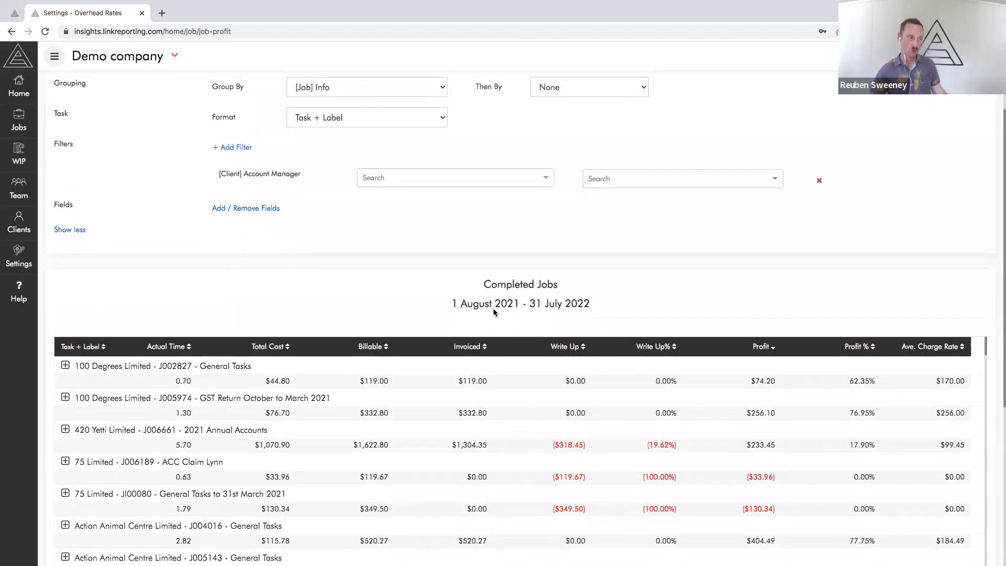
pyautogui.scroll(-5, 492, 312)
pyautogui.scroll(-15, 493, 312)
pyautogui.scroll(20, 92, 297)
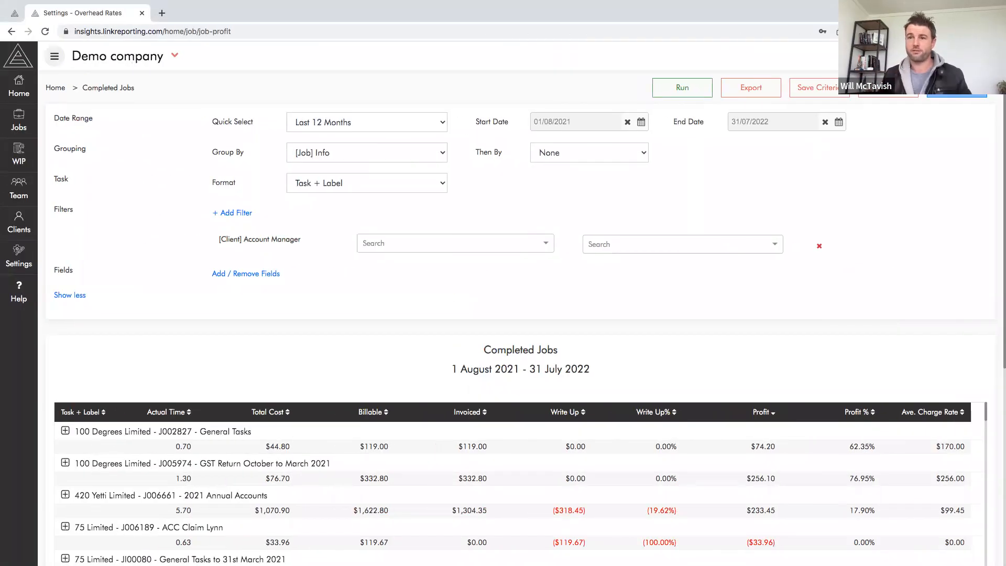
# Set the Account Manager filter to Include and pick a single account manager from further down the name list
pyautogui.click(529, 248)
pyautogui.click(471, 280)
pyautogui.click(468, 243)
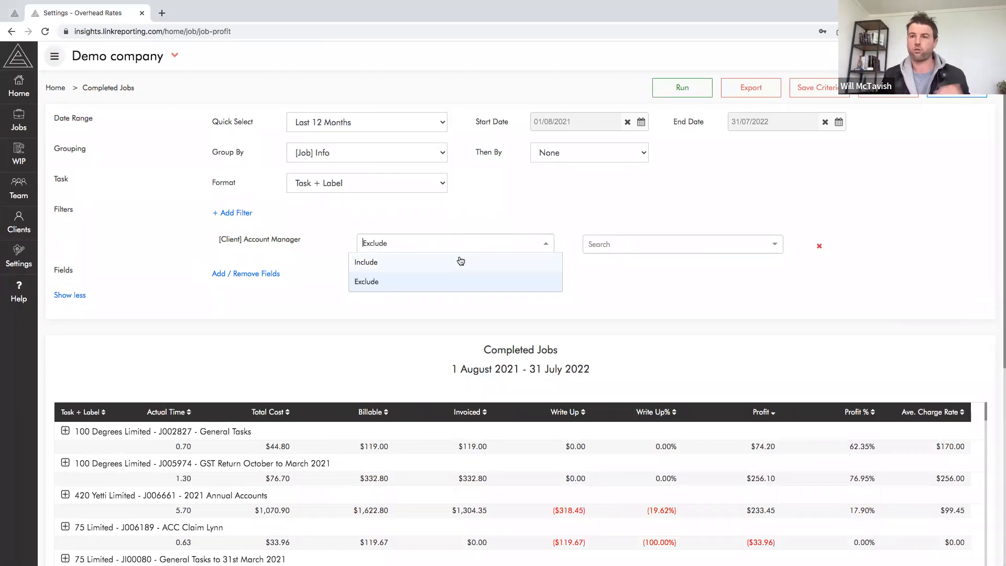
pyautogui.click(461, 262)
pyautogui.click(638, 246)
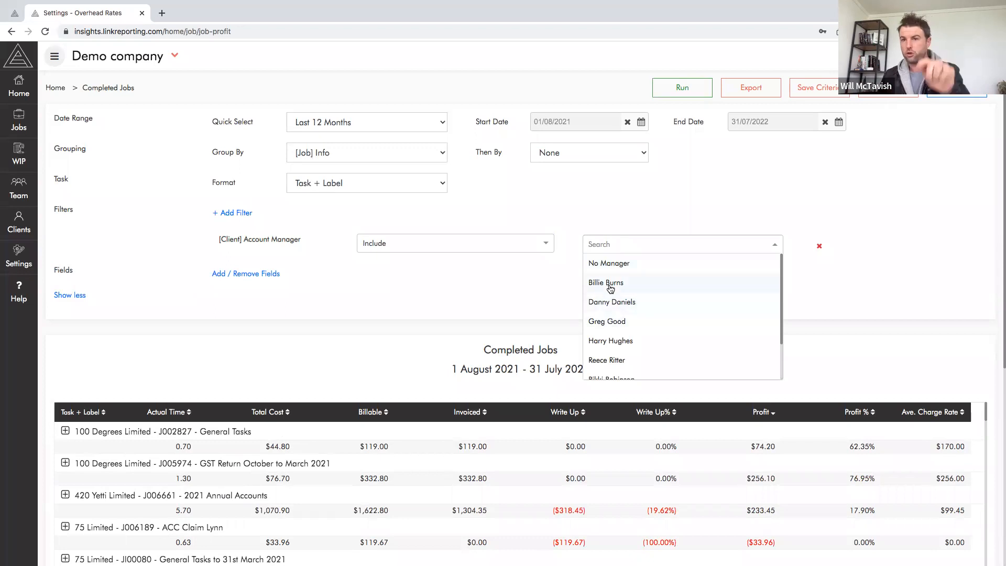
pyautogui.click(608, 284)
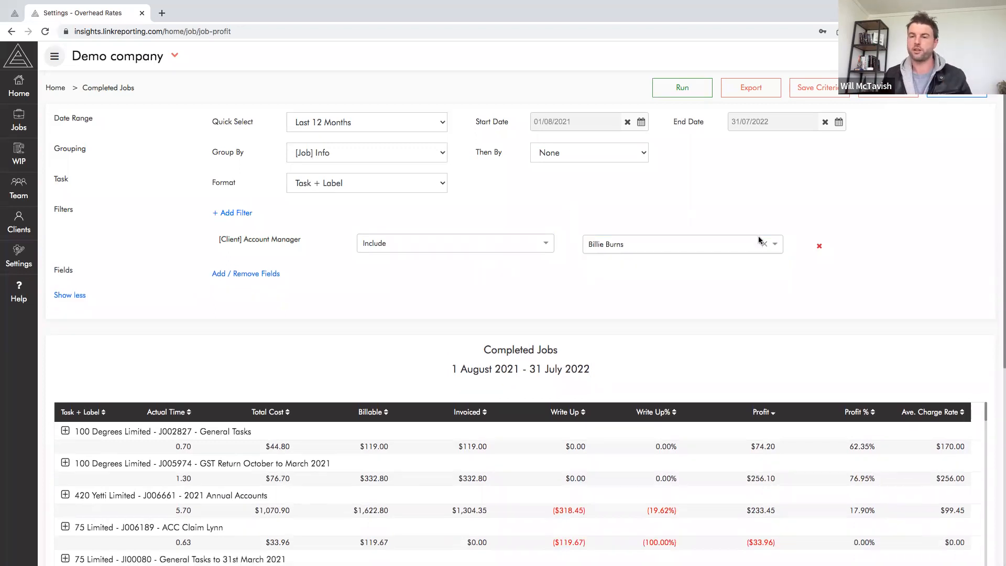
pyautogui.click(761, 243)
pyautogui.scroll(-2, 655, 335)
pyautogui.click(608, 376)
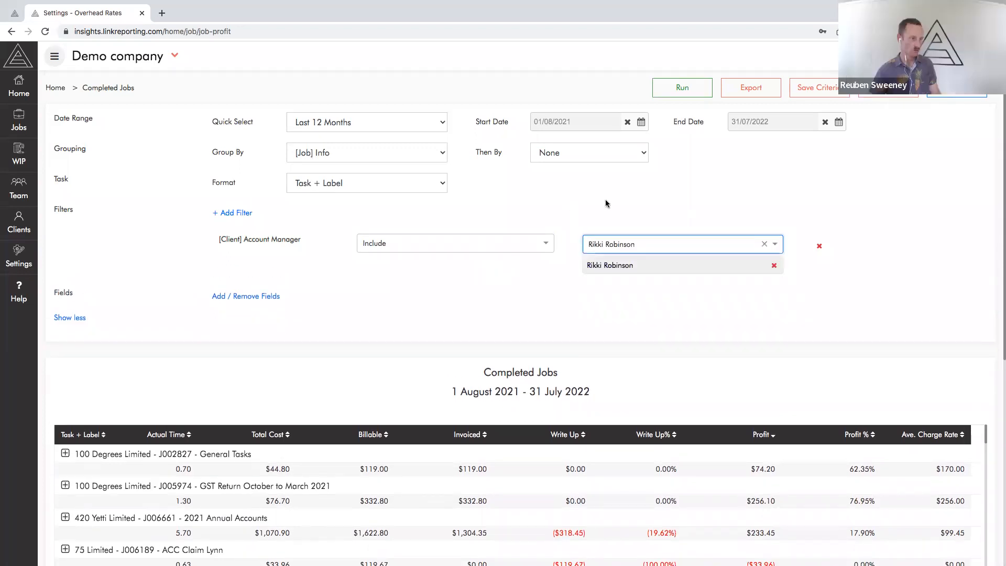
# Sort the filtered completed jobs by Profit from highest to lowest
pyautogui.scroll(-3, 596, 335)
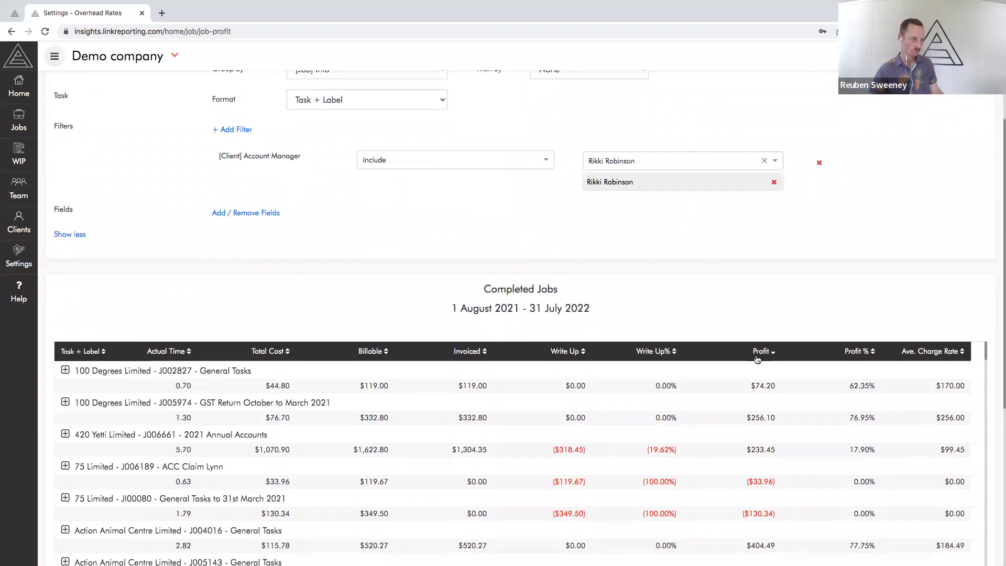
pyautogui.click(760, 353)
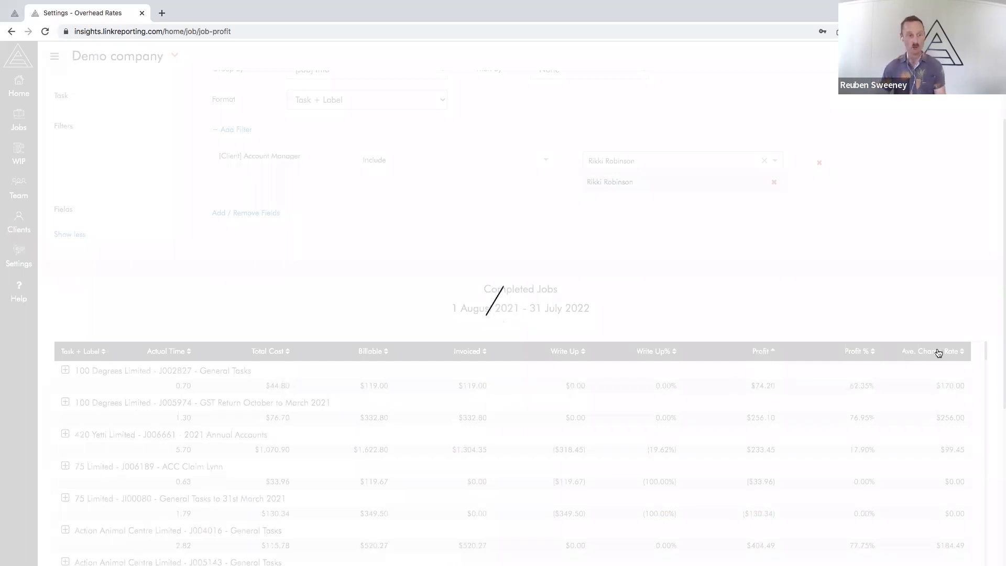
pyautogui.scroll(3, 749, 337)
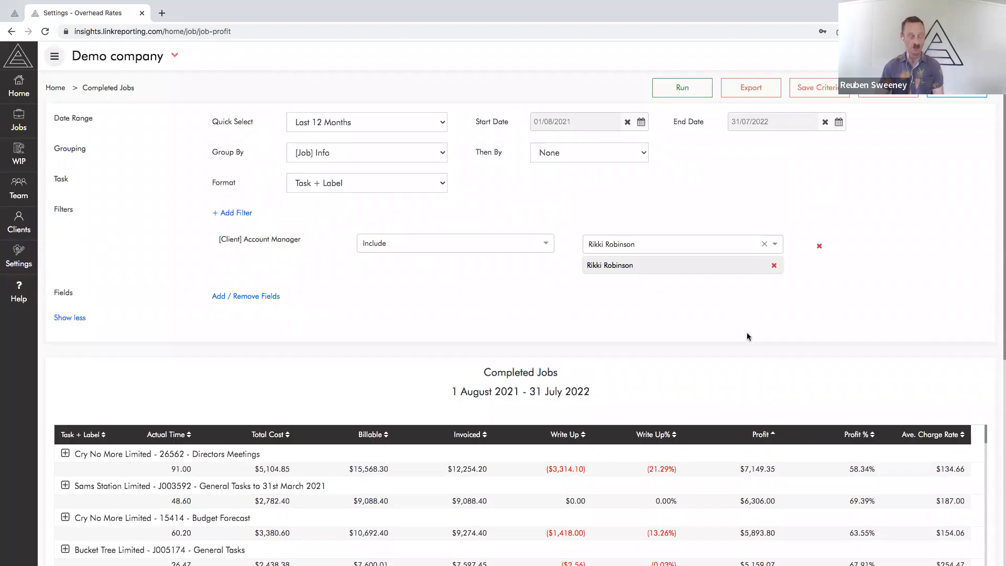
# Set up a scheduled report named "Last Months completed jobs for" plus the manager's first name, and replace the preset recipient with the manager's e-mail
pyautogui.click(957, 89)
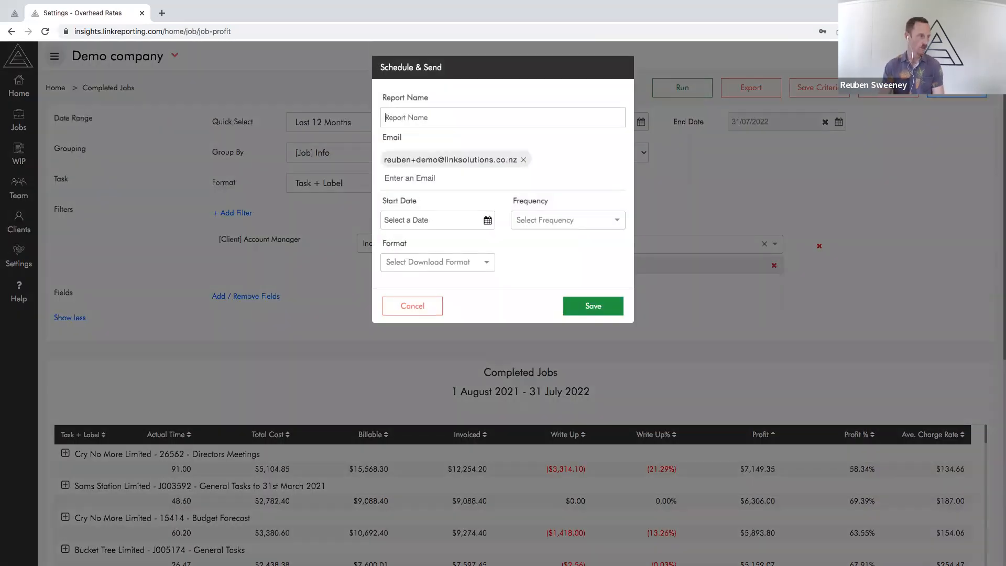
pyautogui.click(440, 118)
pyautogui.write('Completed Jobs')
pyautogui.hotkey('ctrl', 'a')
pyautogui.write('Last Months completed jobs for Rikki')
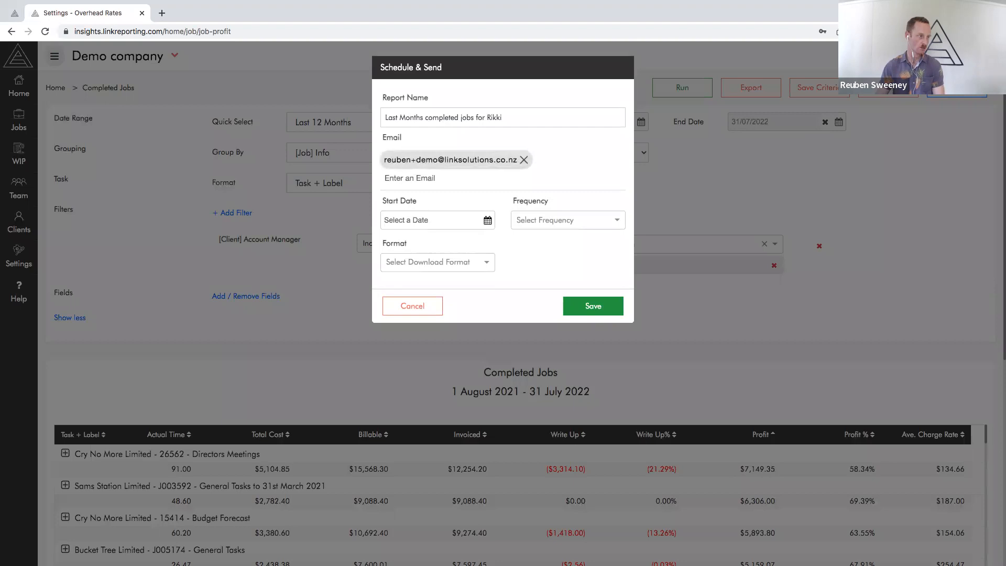
pyautogui.click(523, 160)
pyautogui.write('rikki@')
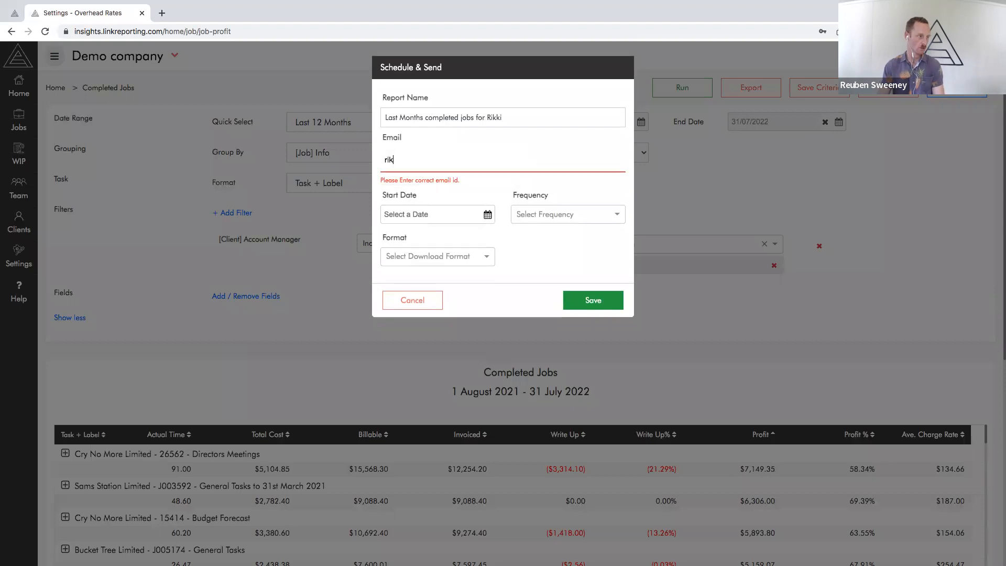
# Set the scheduled report to start on 02/09/2022 with a Monthly frequency, check the download formats and cancel the schedule
pyautogui.click(488, 223)
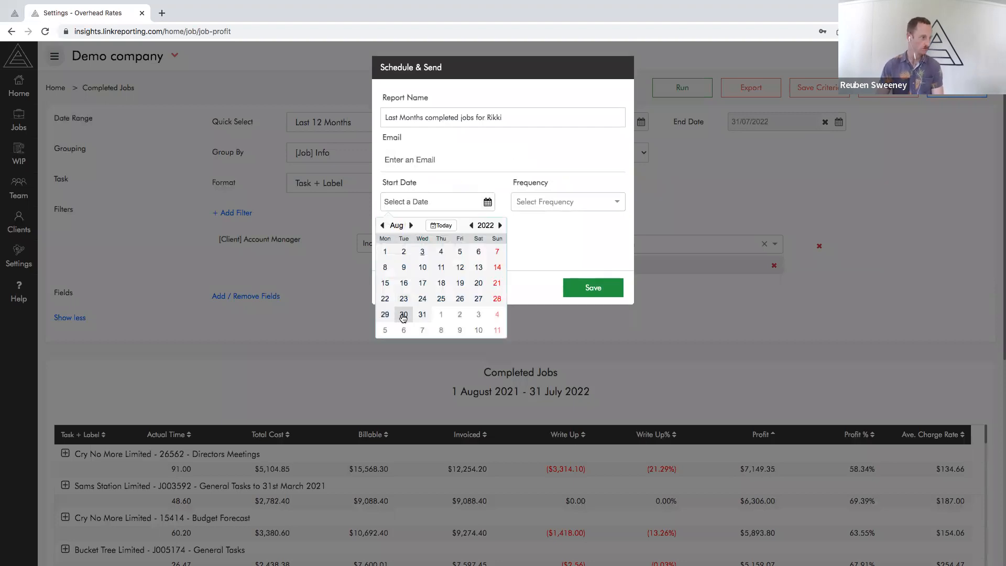
pyautogui.click(460, 315)
pyautogui.click(460, 252)
pyautogui.click(540, 204)
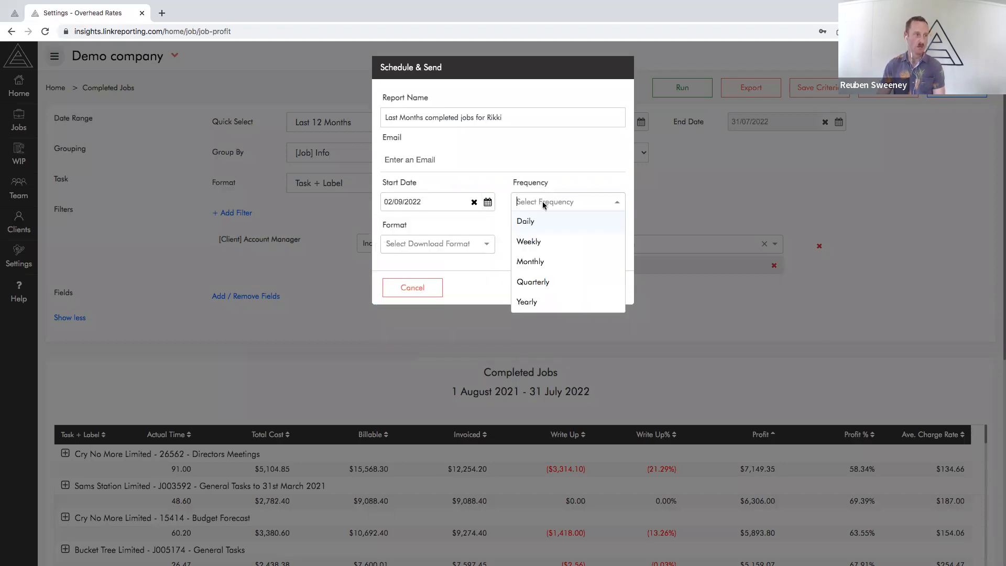
pyautogui.click(530, 262)
pyautogui.click(472, 246)
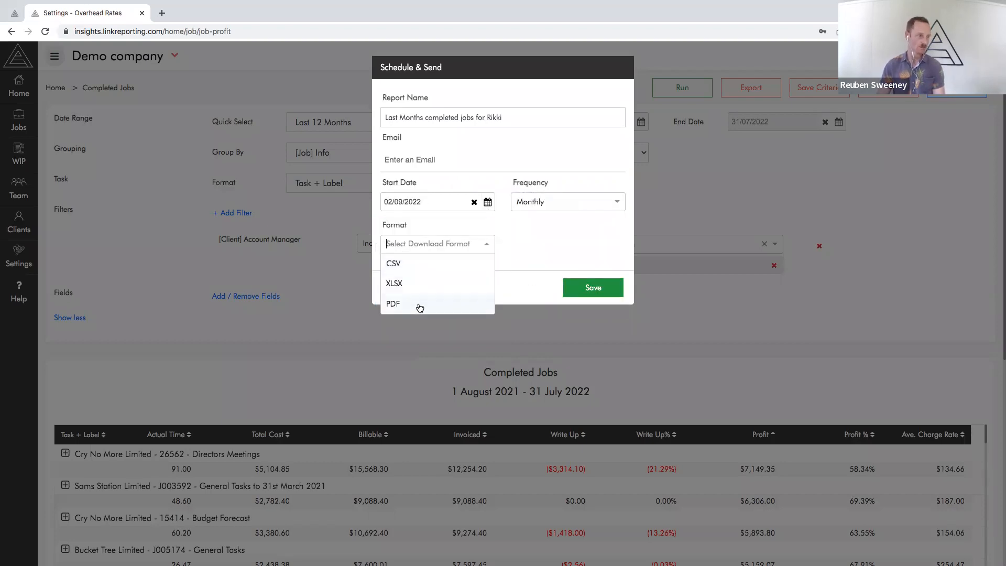
pyautogui.click(543, 241)
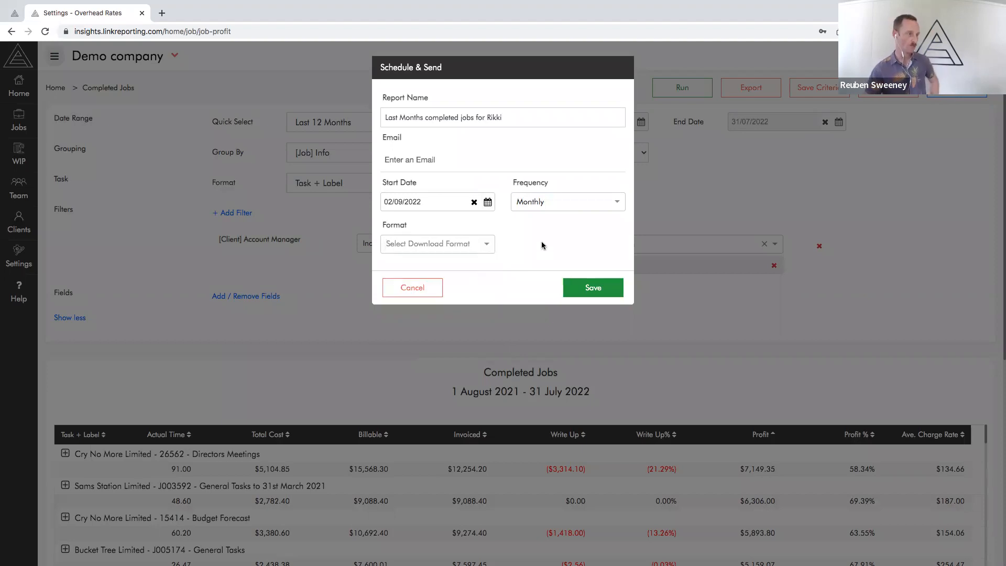
pyautogui.click(411, 277)
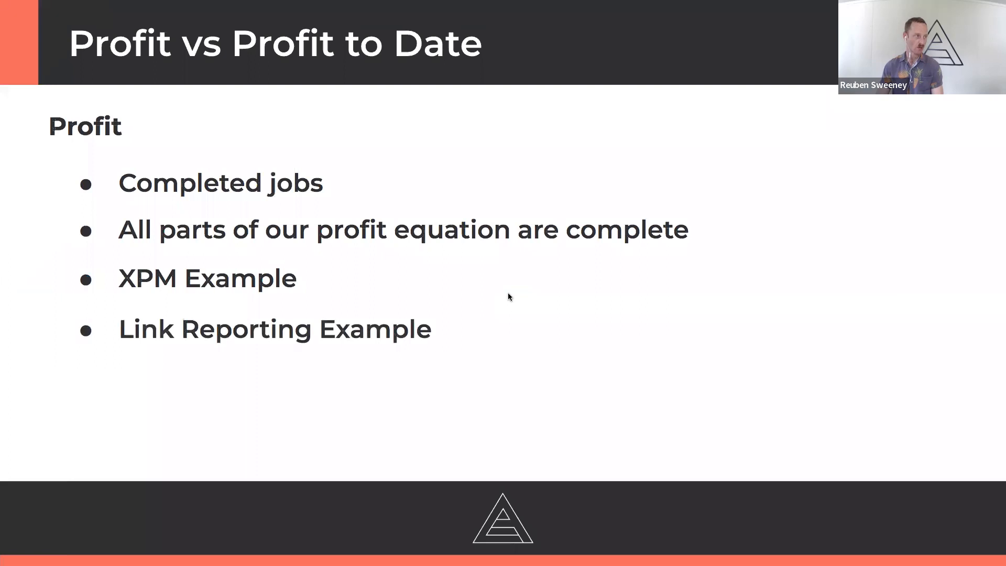
pyautogui.press('Right')
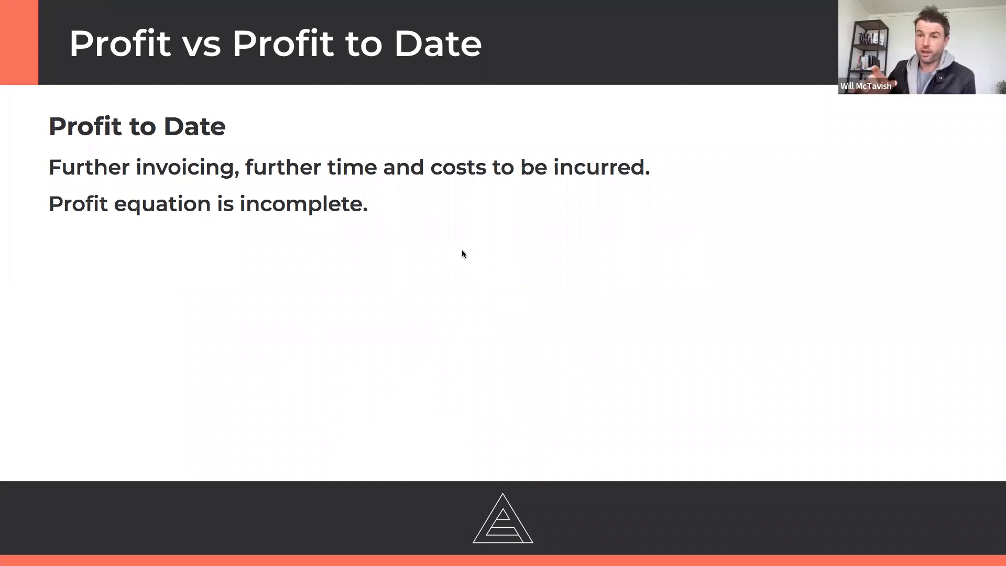
pyautogui.press('Left')
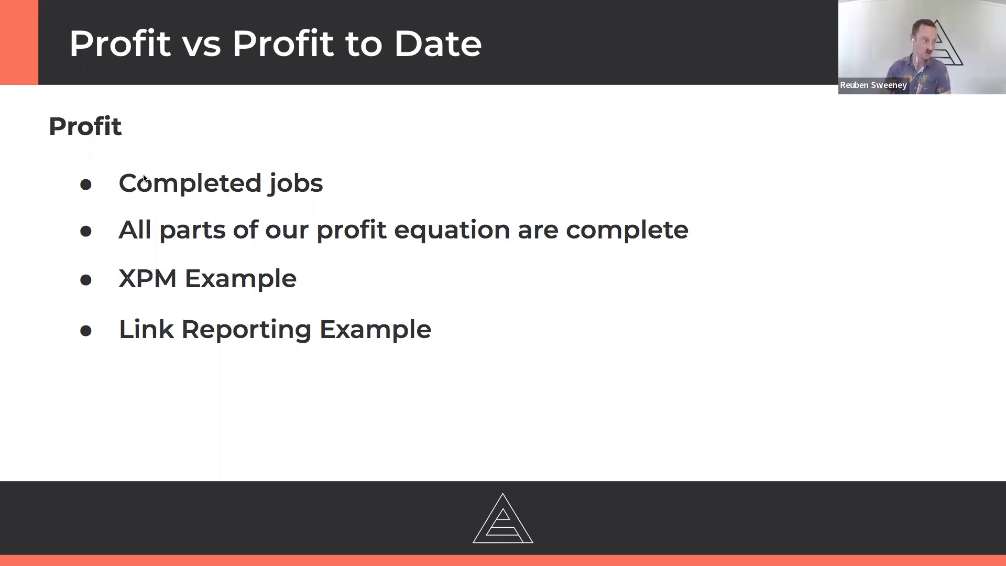
# Back in Link Reporting, expand the Cry No More Limited Budget Forecast job and open the transactions behind its Business Planning billable amount
pyautogui.hotkey('ctrl', 'Left')
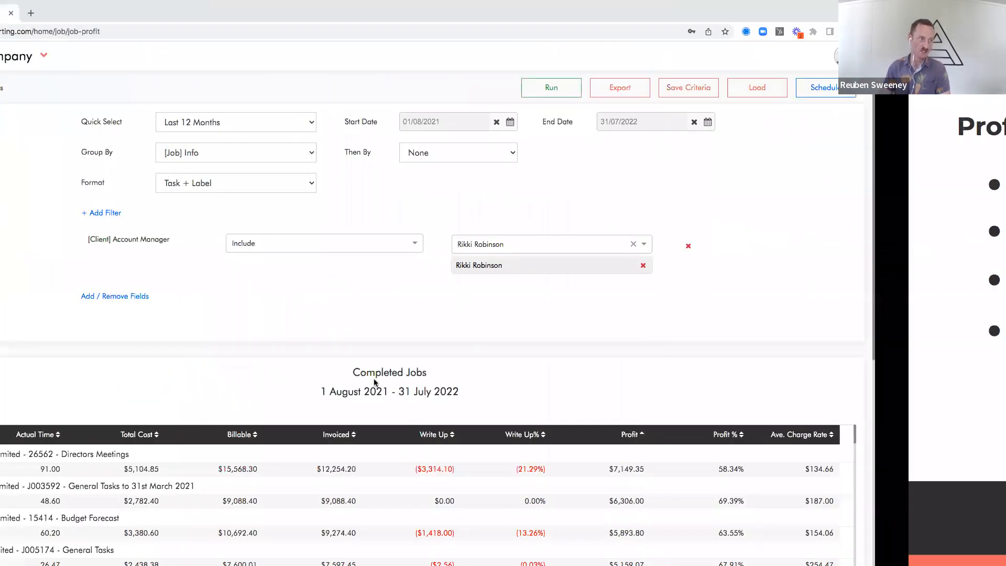
pyautogui.scroll(-3, 373, 378)
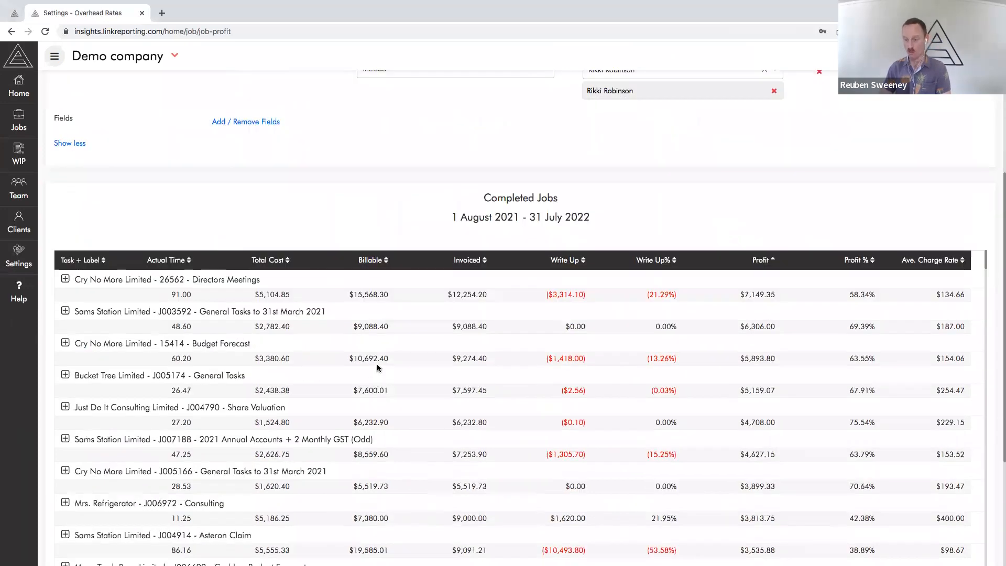
pyautogui.scroll(3, 380, 364)
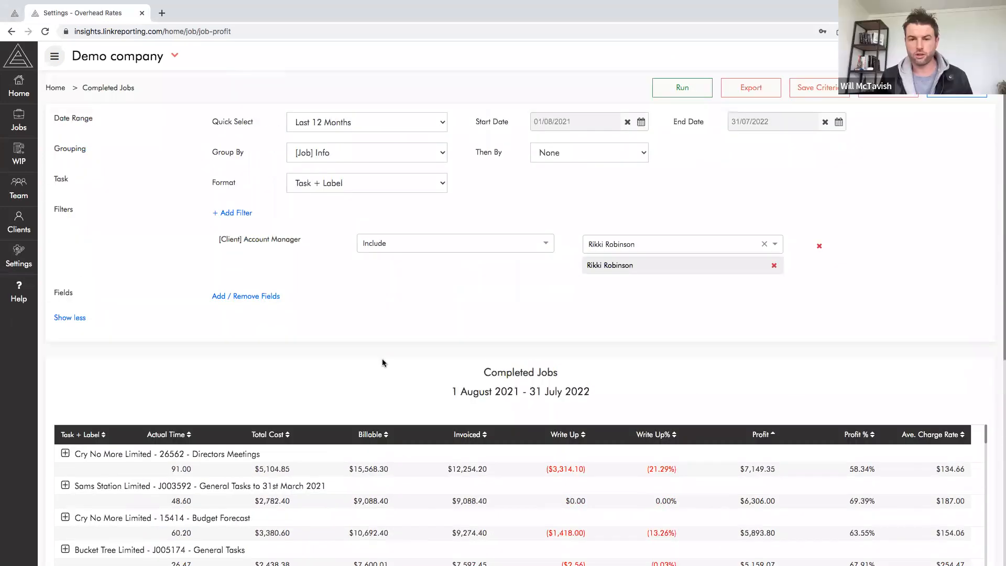
pyautogui.scroll(-3, 247, 356)
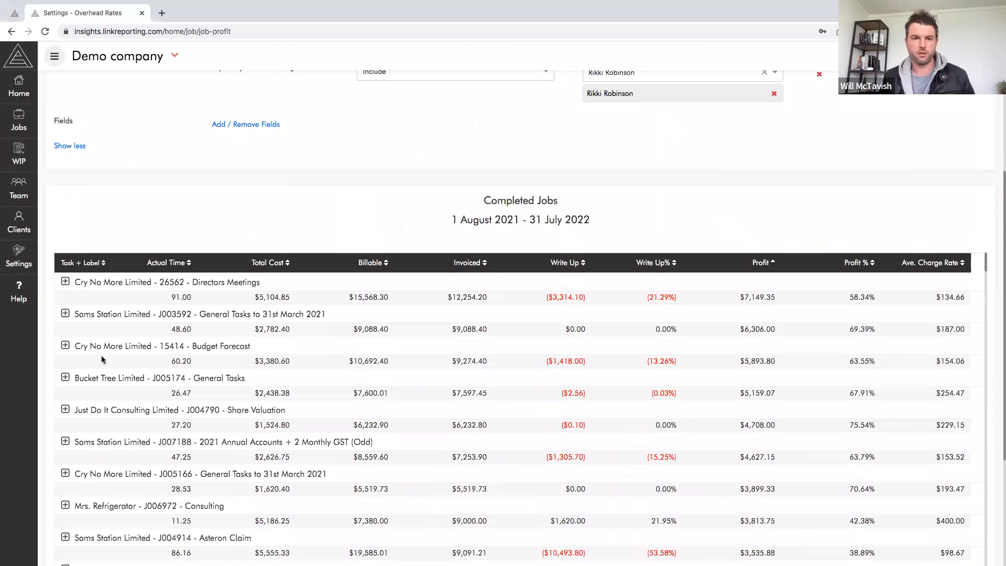
pyautogui.click(65, 346)
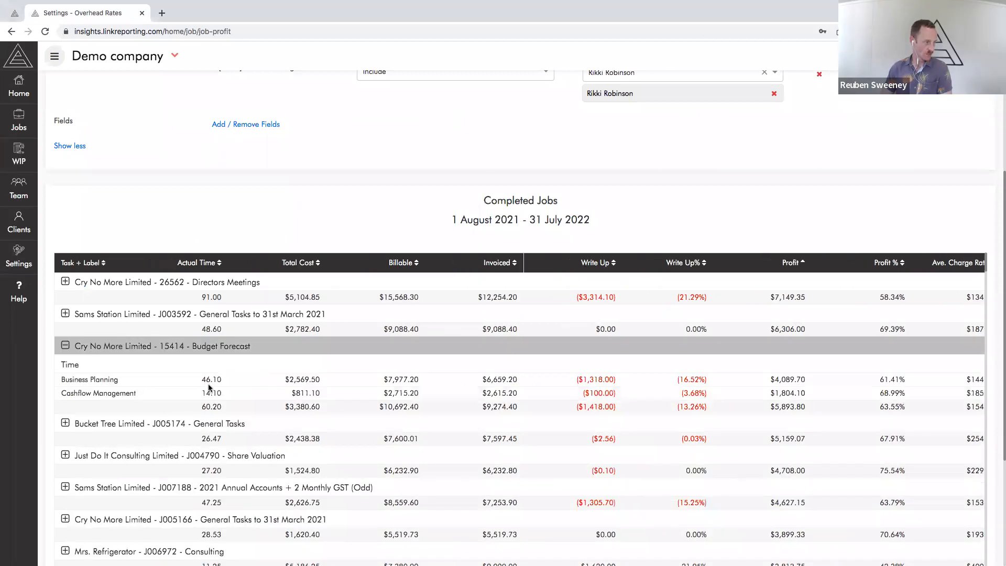
pyautogui.click(407, 381)
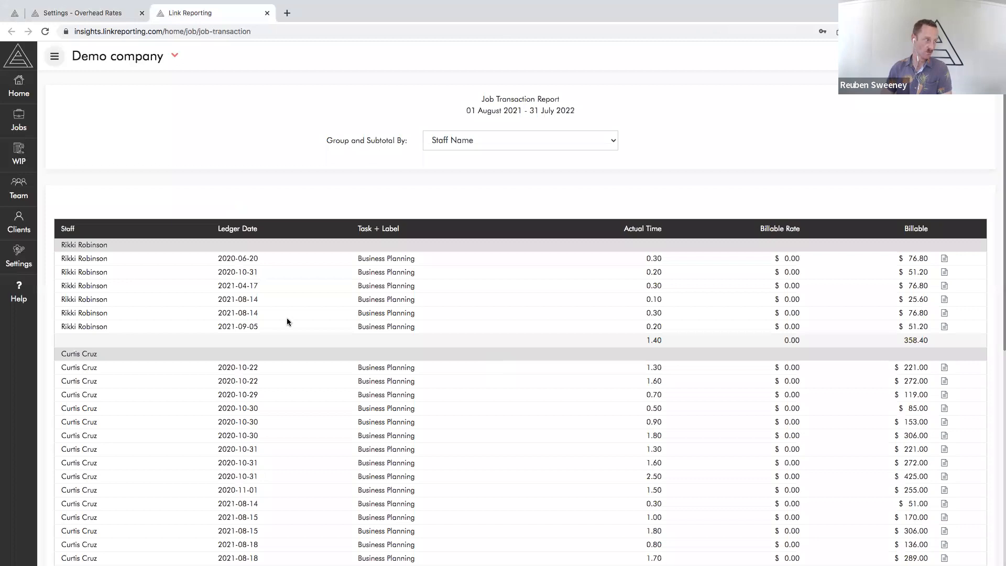
# Review each staff member's Business Planning entries with their time and billable subtotals in the Job Transaction Report, and close the report
pyautogui.scroll(-10, 287, 322)
pyautogui.scroll(10, 210, 294)
pyautogui.doubleClick(653, 340)
pyautogui.moveTo(898, 341); pyautogui.dragTo(937, 343)
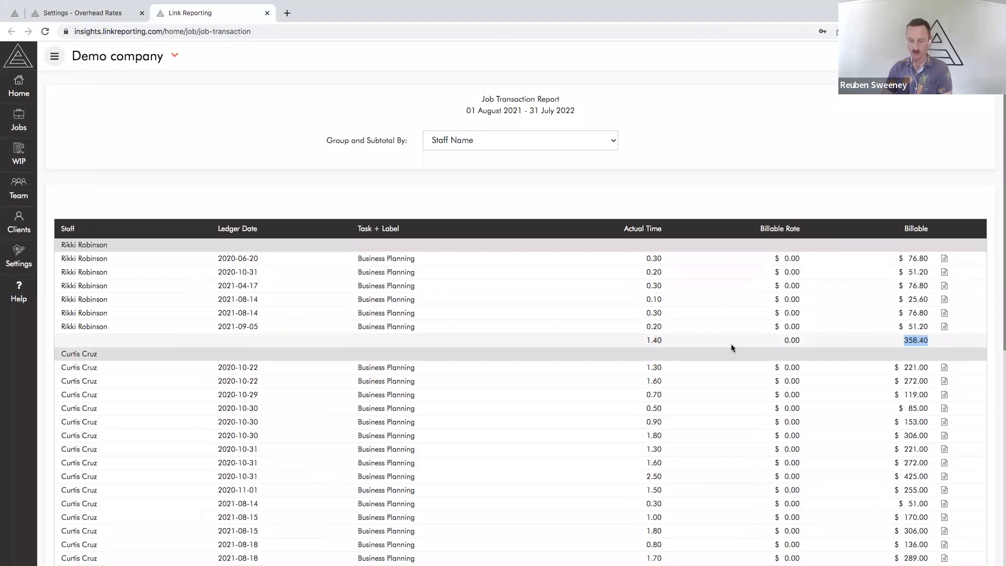
pyautogui.scroll(-7, 664, 399)
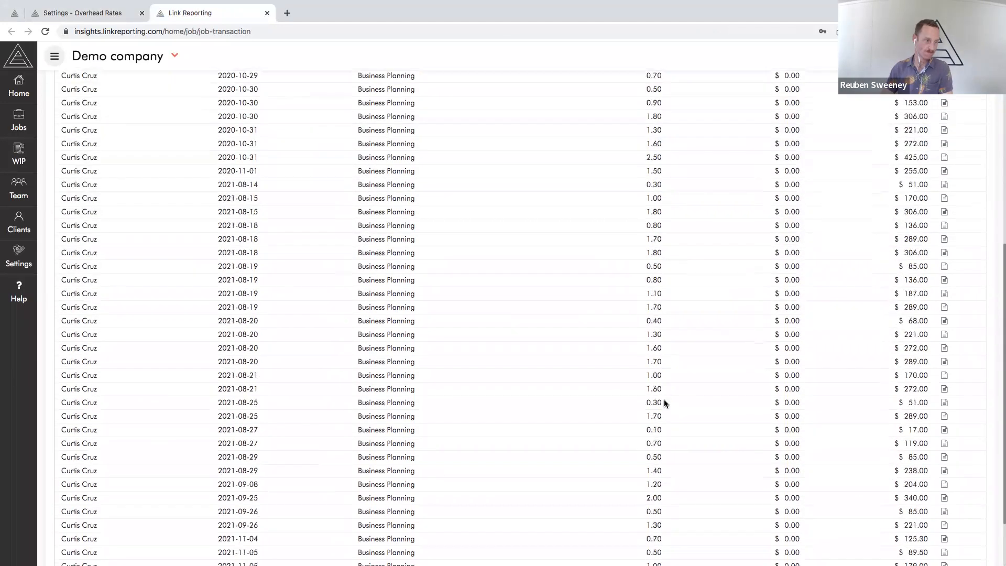
pyautogui.scroll(7, 533, 433)
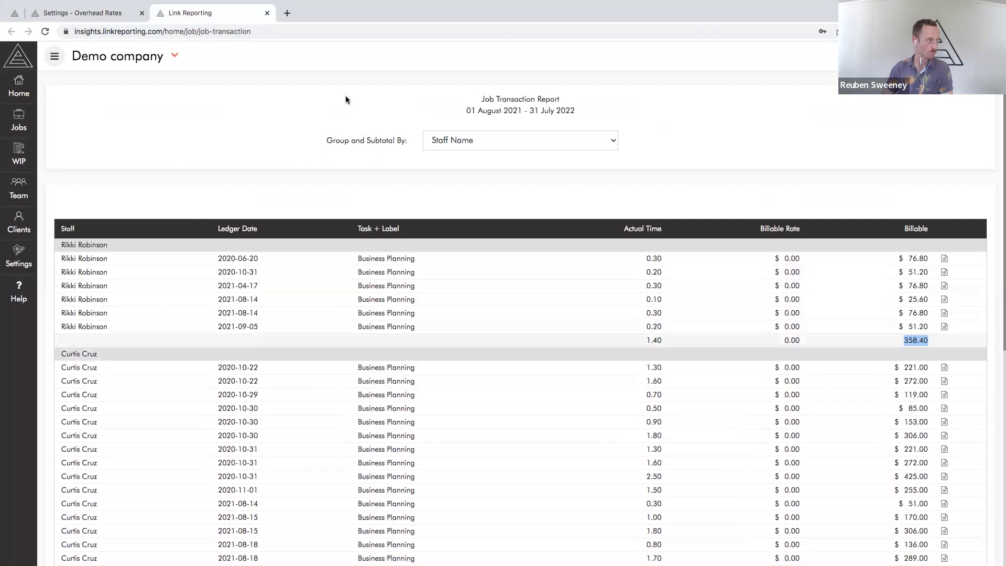
pyautogui.hotkey('ctrl', 'w')
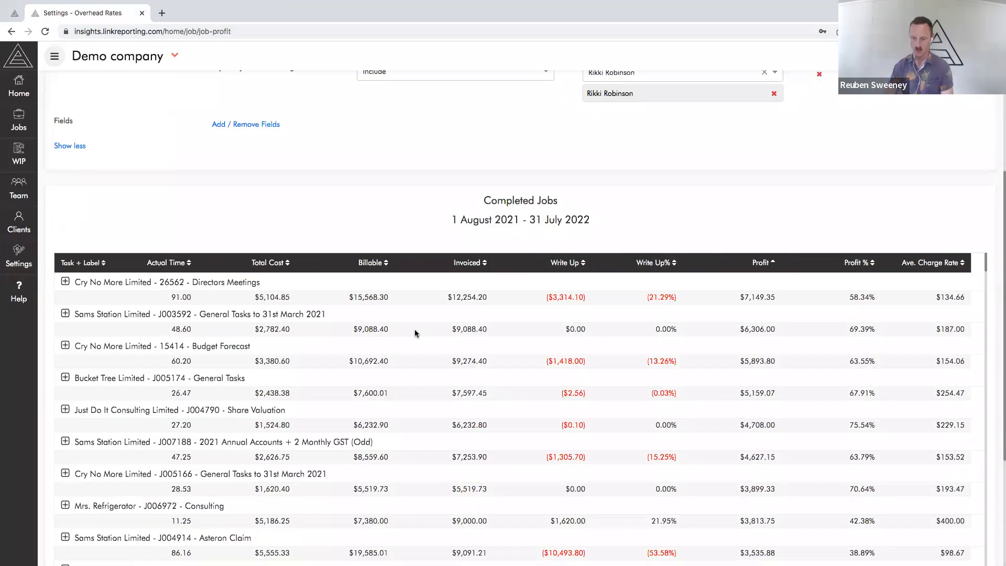
pyautogui.hotkey('ctrl', 'Right')
pyautogui.click(535, 238)
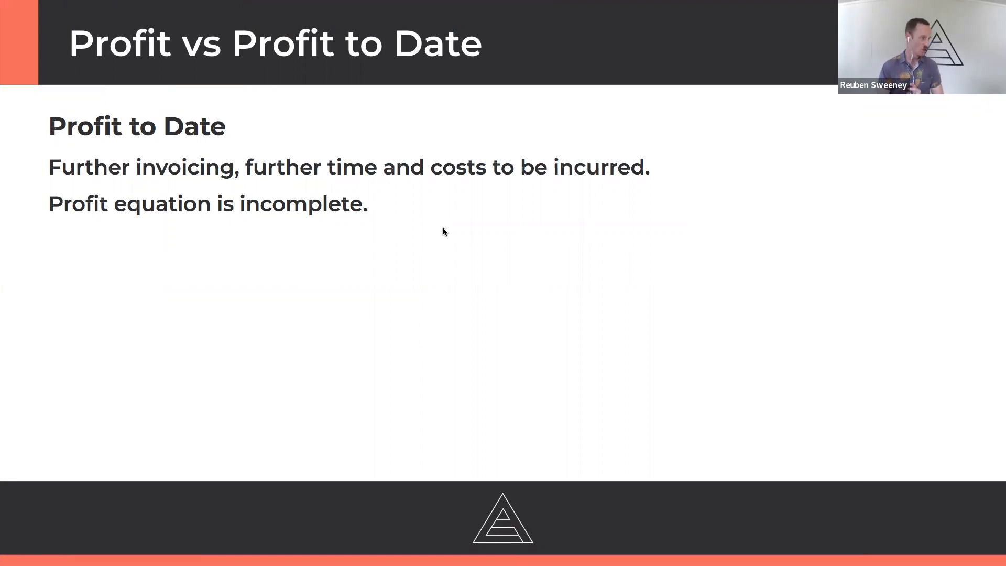
pyautogui.press('Right')
pyautogui.press('Left')
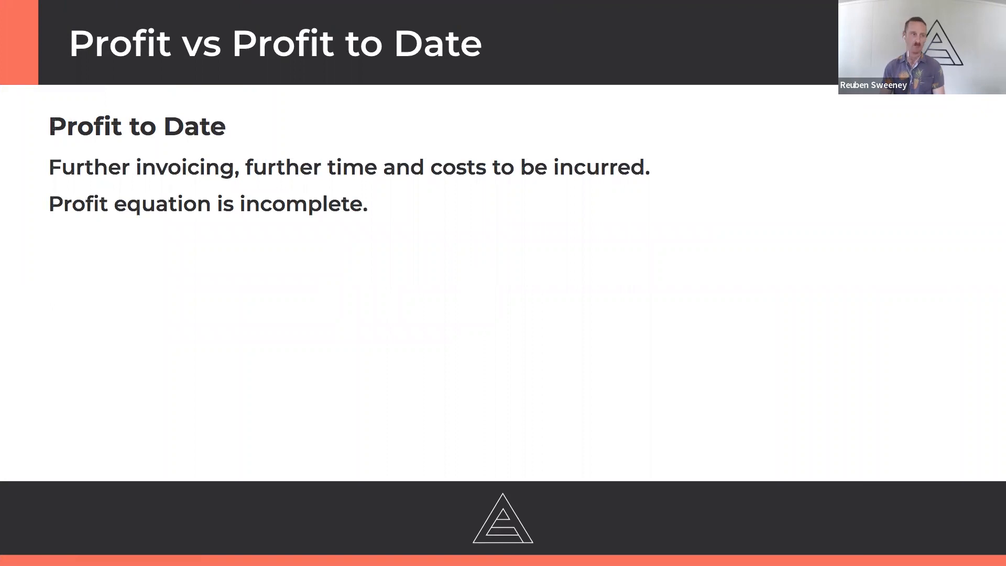
pyautogui.press('Right')
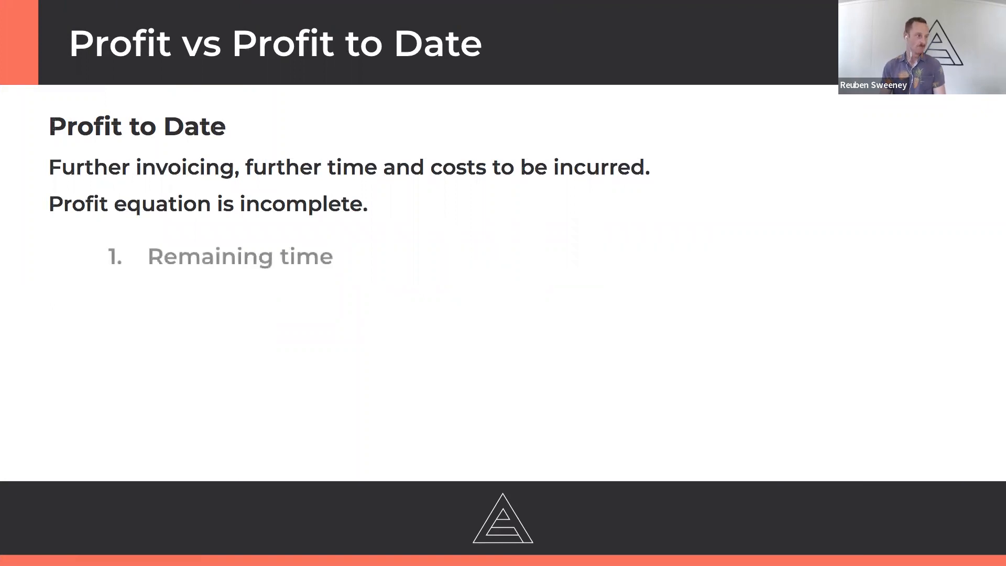
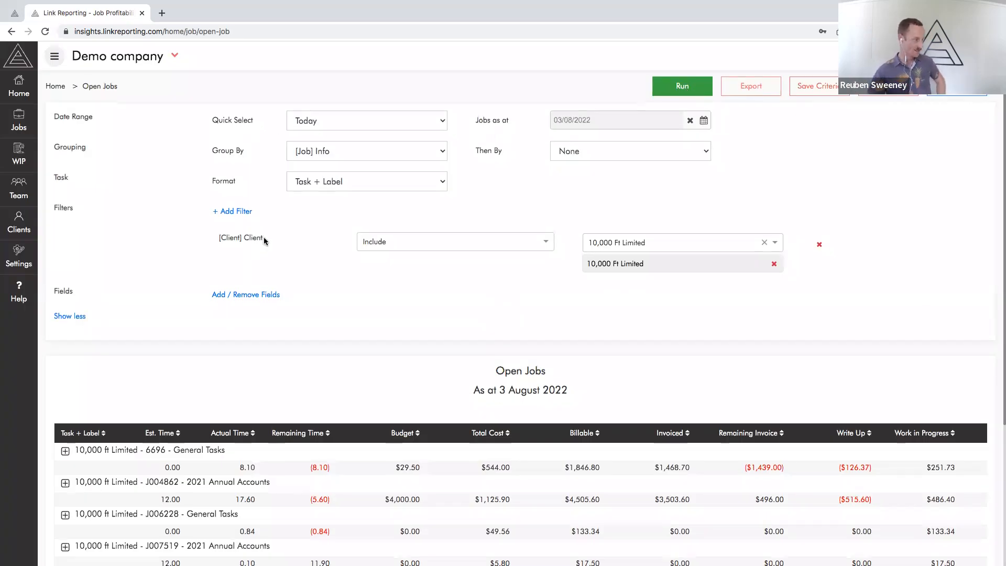
pyautogui.scroll(-2, 294, 225)
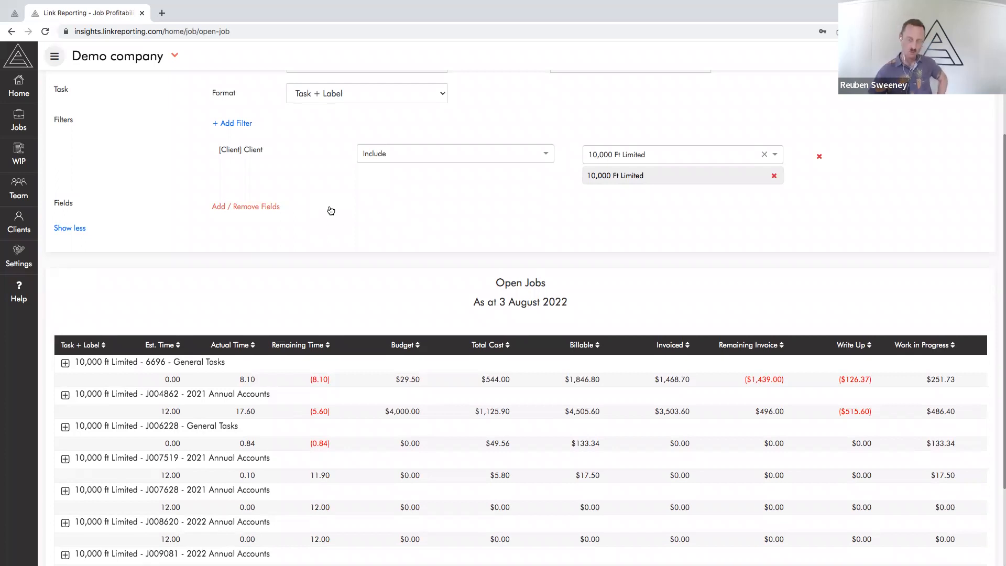
pyautogui.scroll(-1, 355, 213)
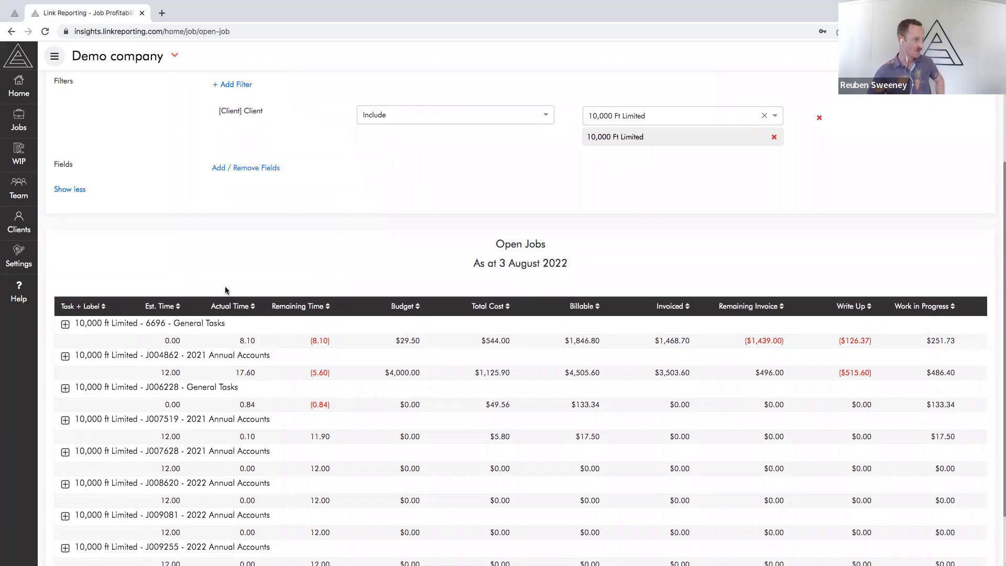
pyautogui.scroll(-2, 278, 159)
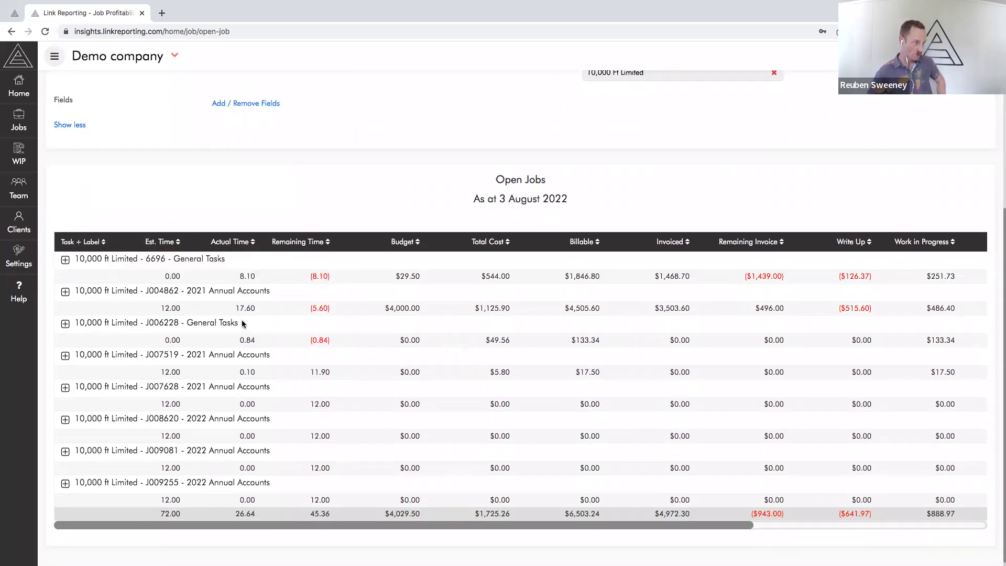
pyautogui.moveTo(385, 310); pyautogui.dragTo(422, 309)
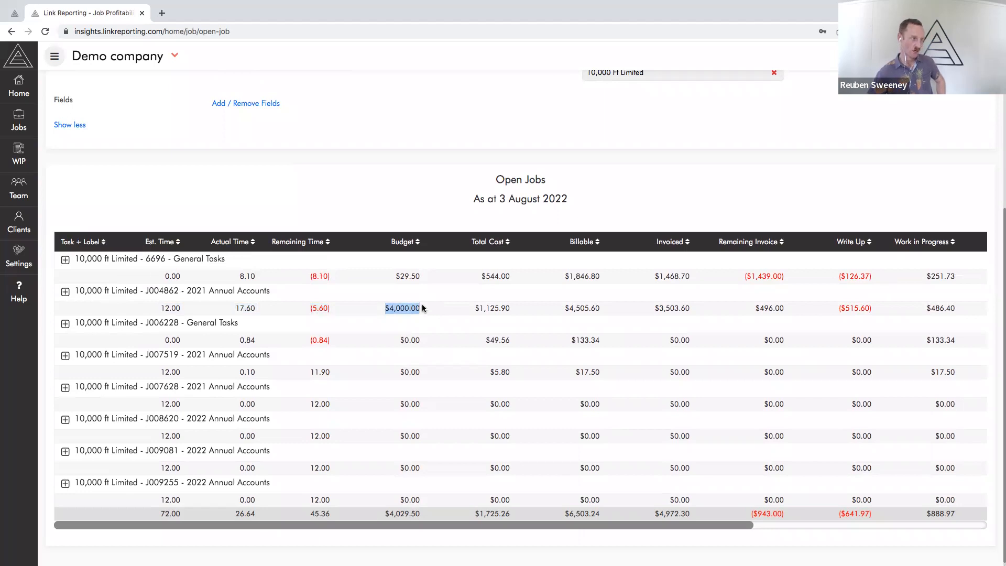
pyautogui.moveTo(158, 309); pyautogui.dragTo(183, 310)
pyautogui.moveTo(303, 309); pyautogui.dragTo(331, 310)
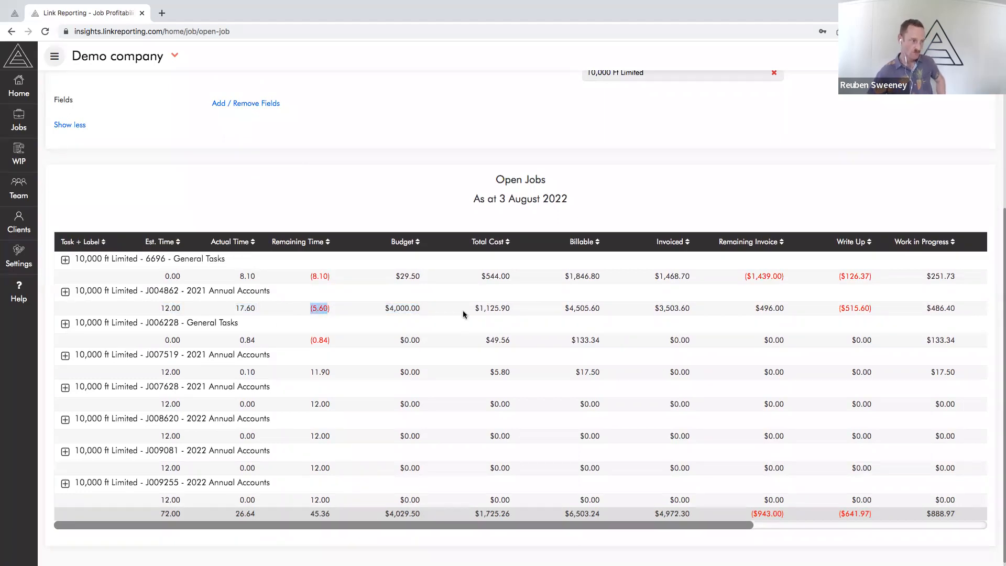
pyautogui.hscroll(5, 856, 332)
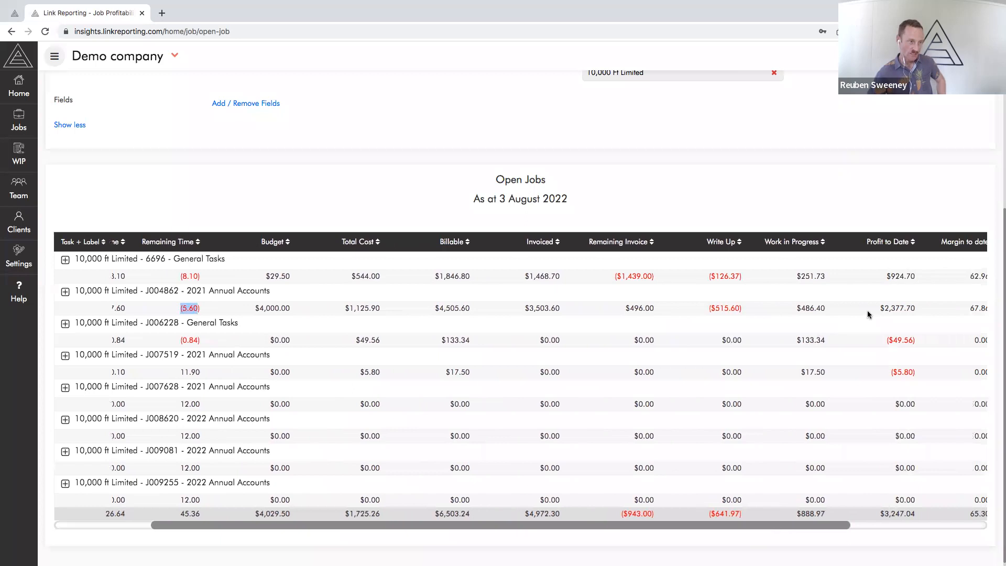
pyautogui.moveTo(872, 310); pyautogui.dragTo(916, 310)
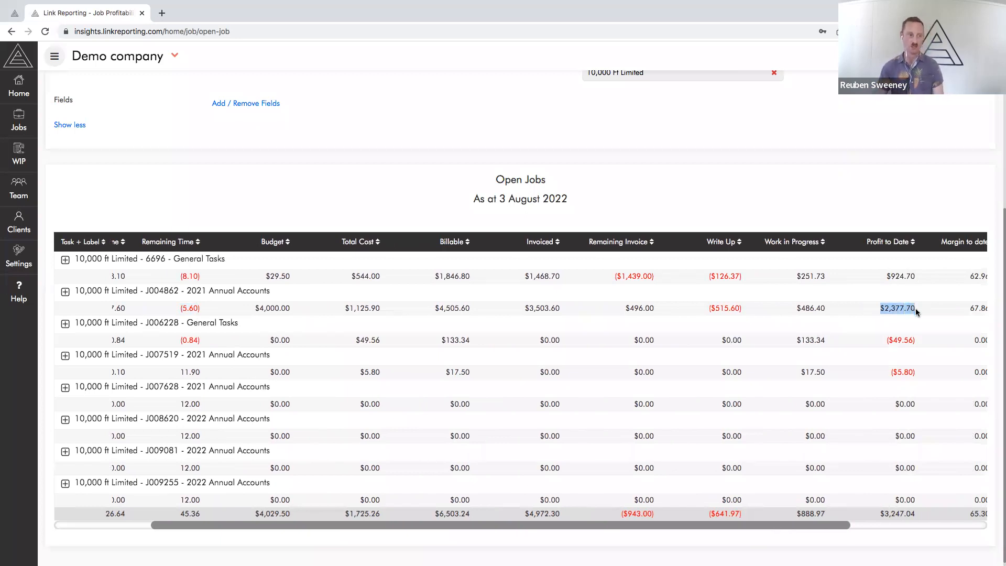
pyautogui.hscroll(1, 916, 309)
pyautogui.moveTo(929, 309); pyautogui.dragTo(961, 310)
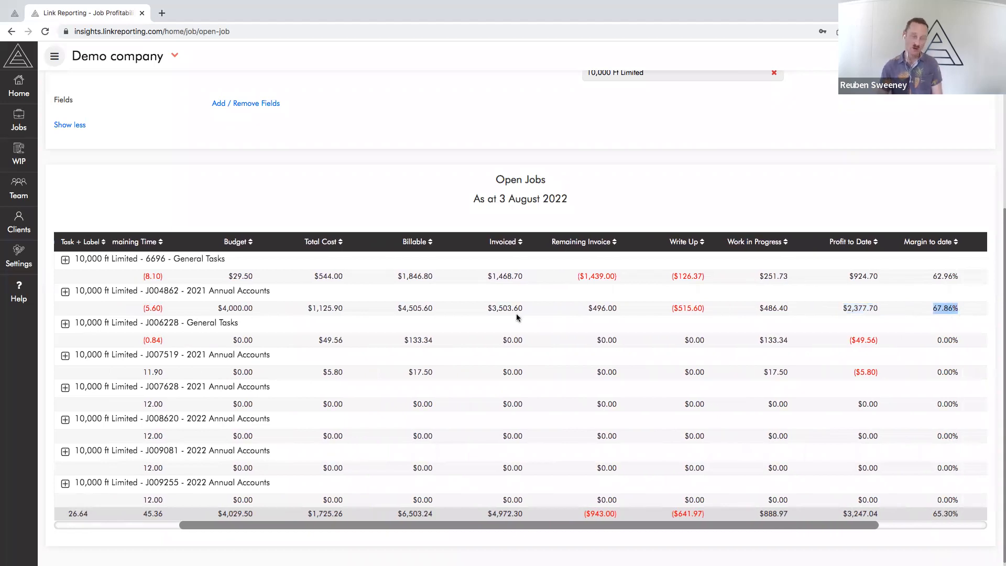
pyautogui.moveTo(841, 308); pyautogui.dragTo(881, 309)
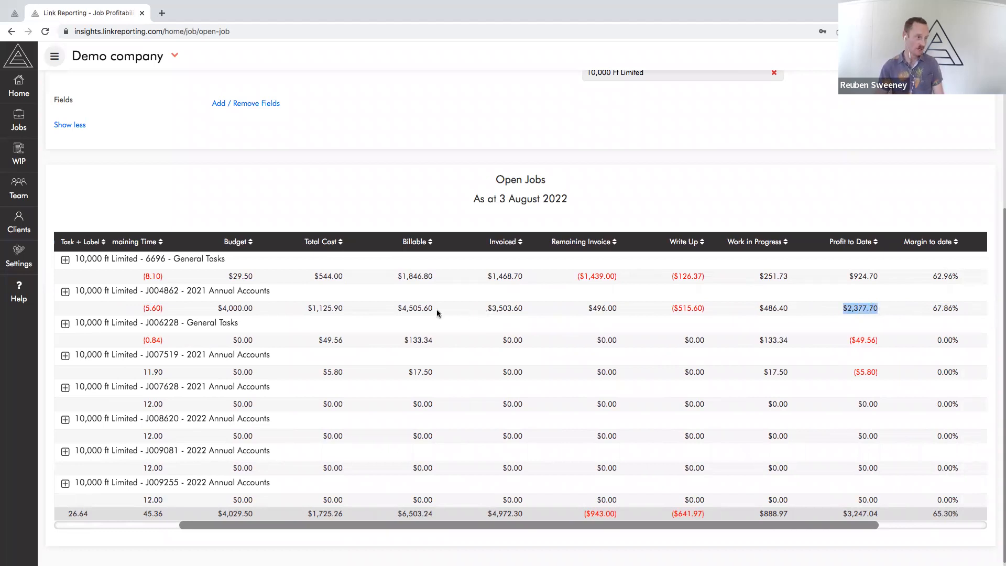
# Compare the J004862 job's billable amount with its remaining budget
pyautogui.click(397, 310)
pyautogui.moveTo(397, 310); pyautogui.dragTo(447, 312)
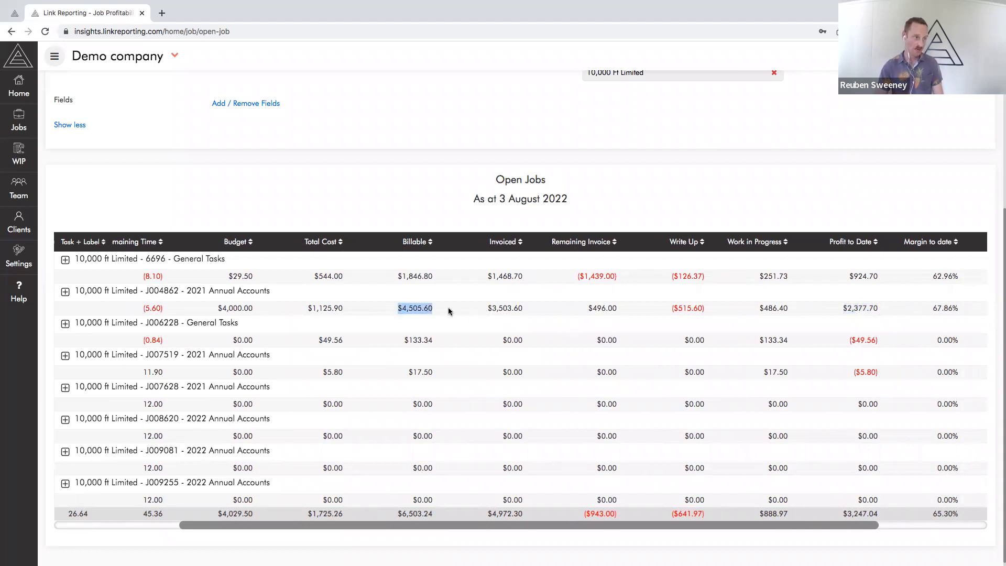
pyautogui.hscroll(-3, 556, 312)
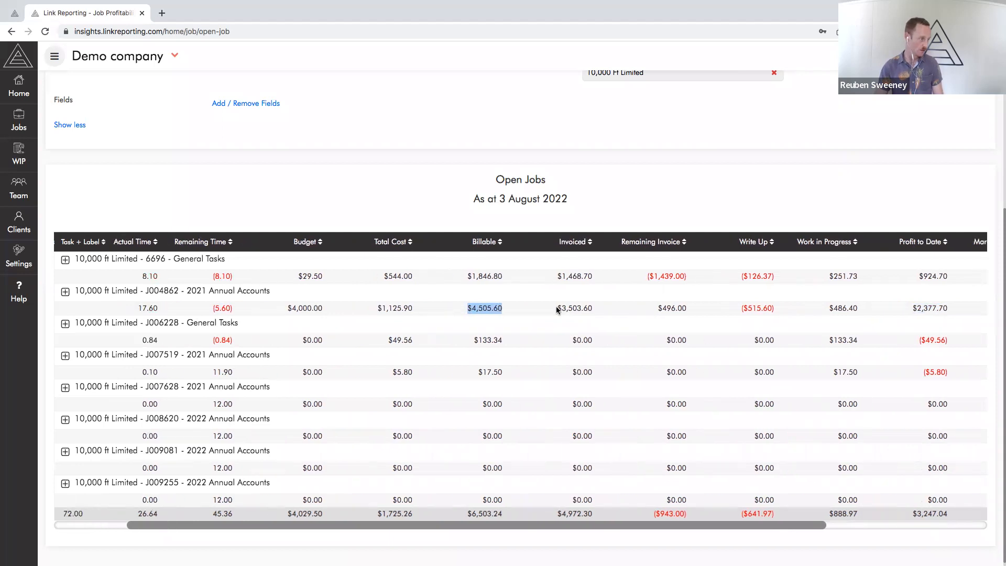
pyautogui.hscroll(5, 557, 310)
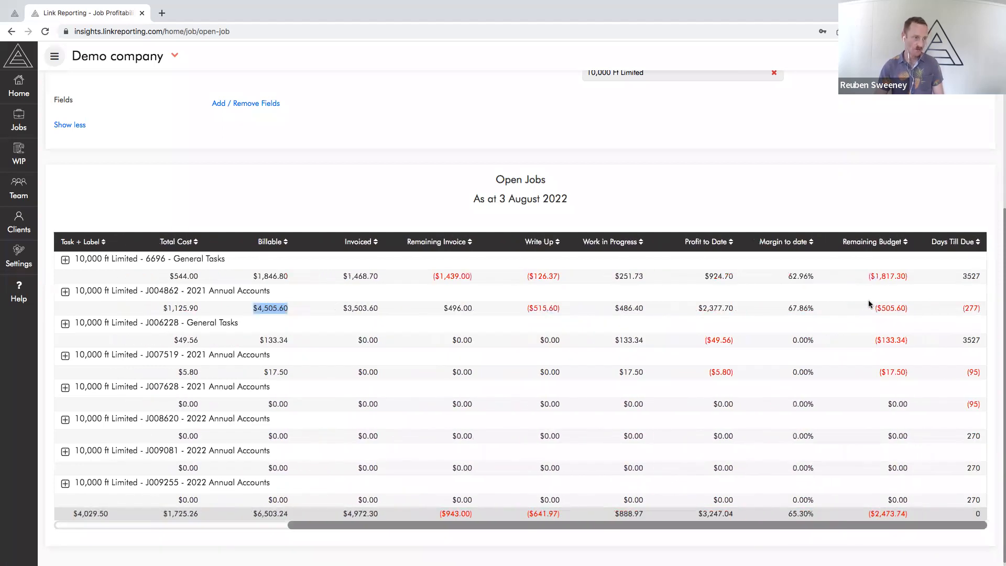
pyautogui.moveTo(873, 309); pyautogui.dragTo(910, 308)
pyautogui.hscroll(-5, 573, 330)
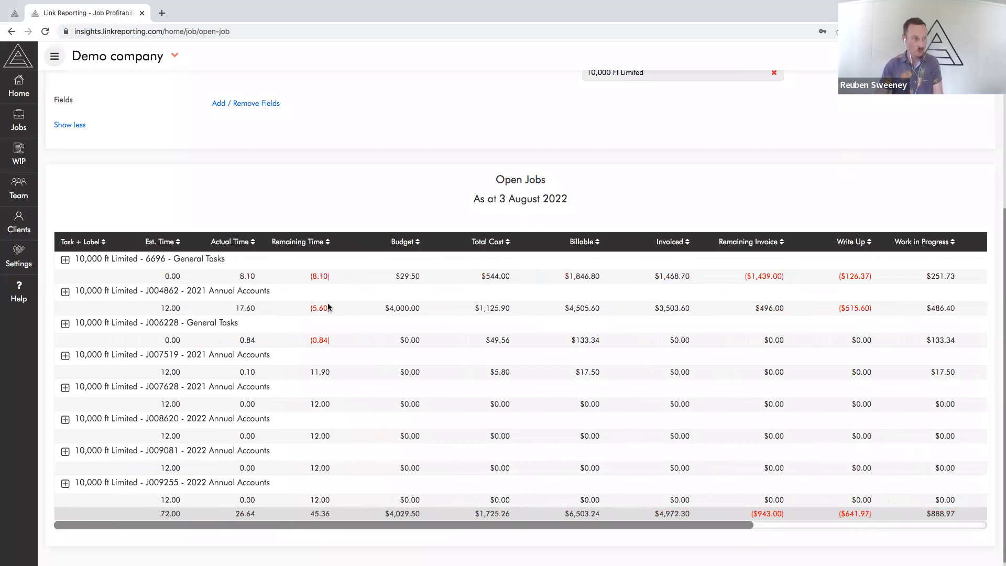
pyautogui.click(65, 292)
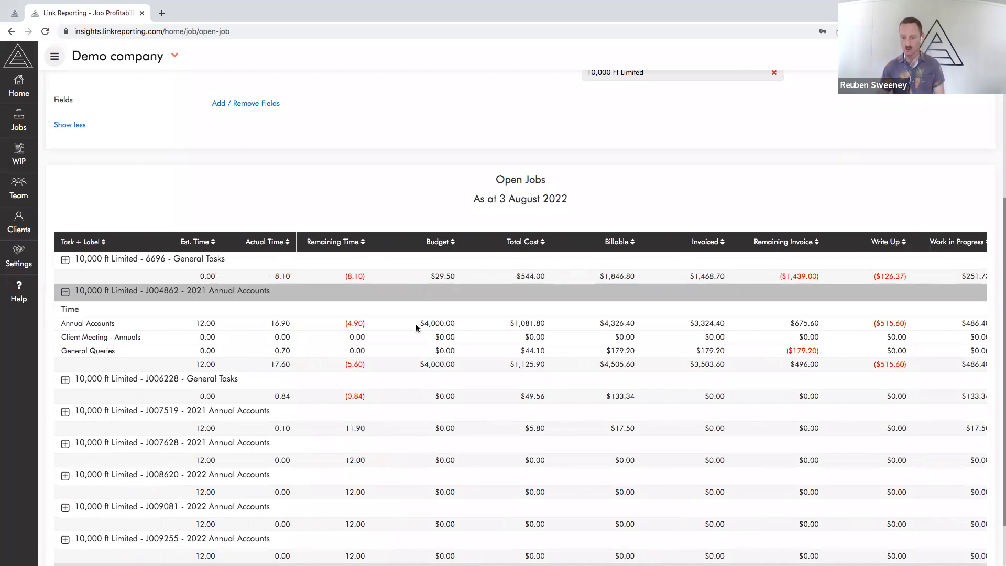
pyautogui.hscroll(6, 624, 354)
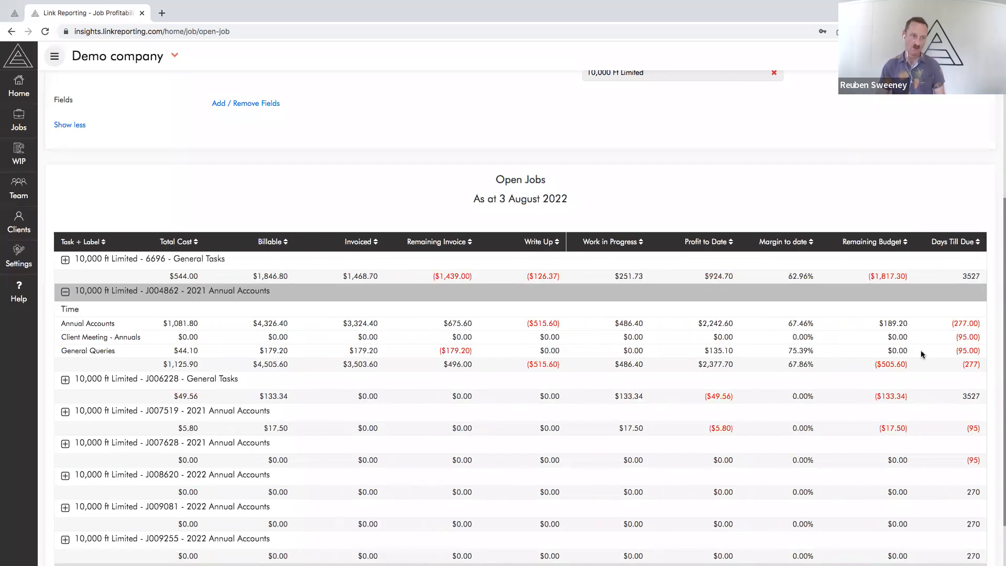
# Check which fields can be shown on the Open Jobs report, including Last Timesheet, and cancel without saving
pyautogui.click(250, 104)
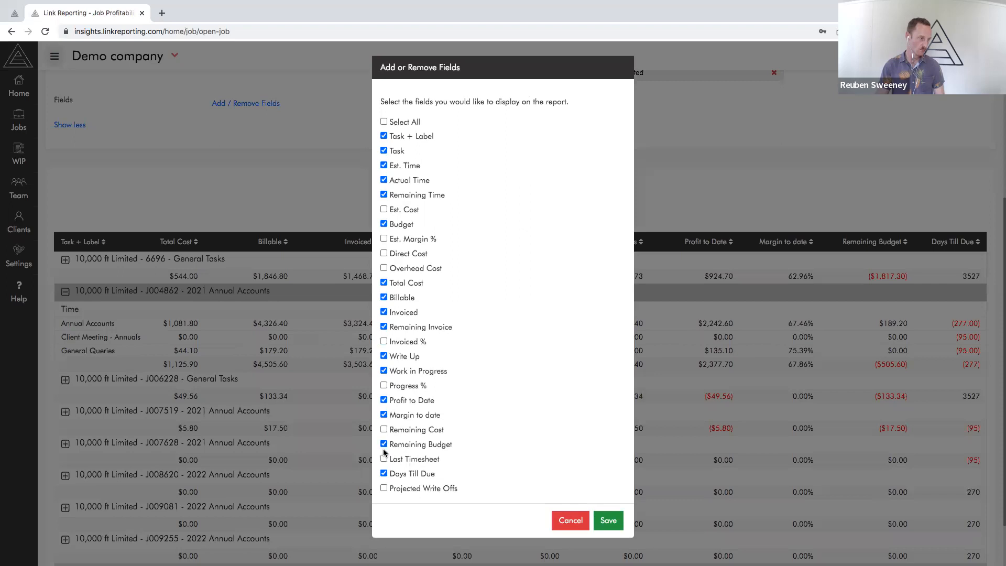
pyautogui.click(384, 459)
pyautogui.click(384, 460)
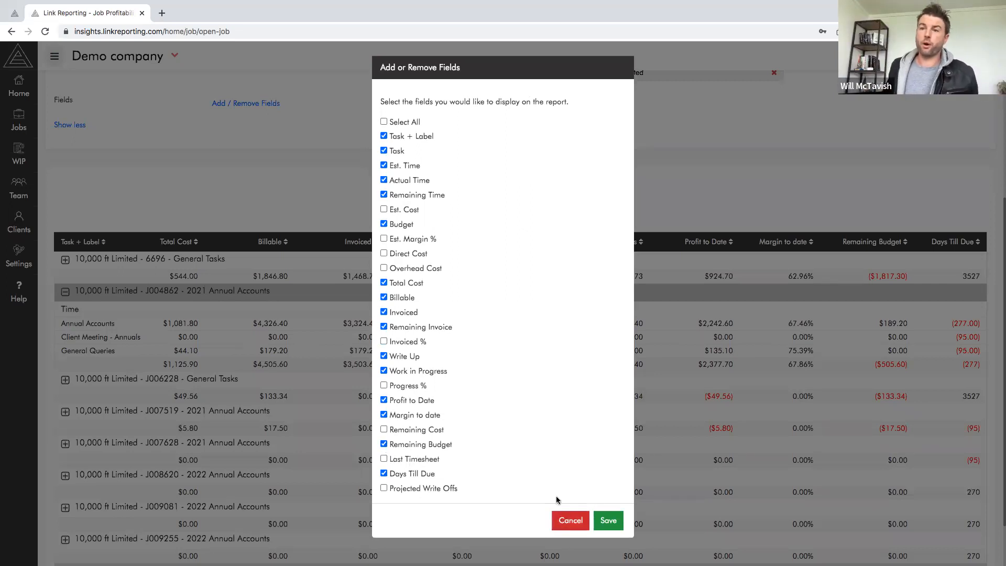
pyautogui.click(570, 520)
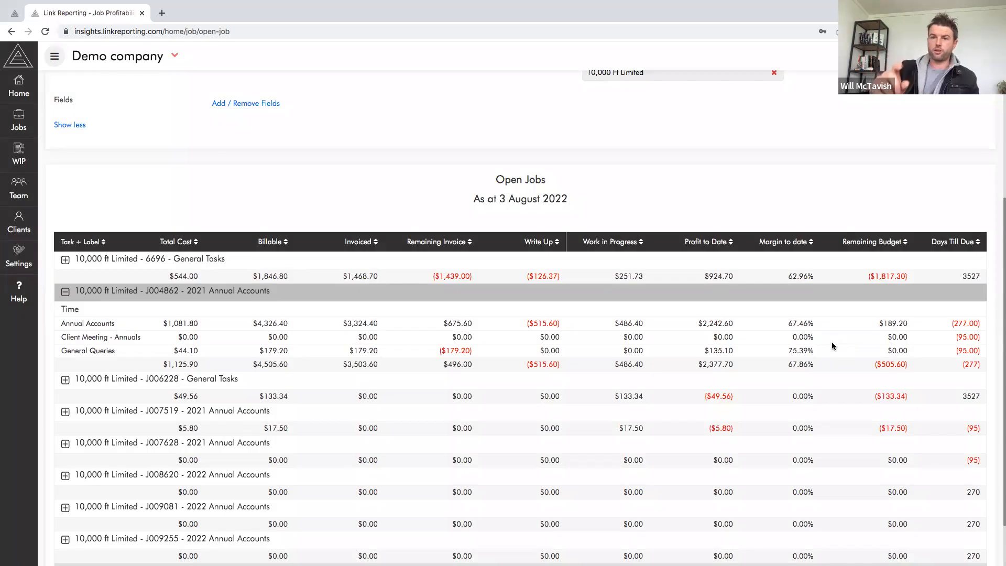
# Check the Days Till Due figure for the Annual Accounts task of job J004862
pyautogui.rightClick(953, 321)
pyautogui.click(972, 324)
pyautogui.moveTo(980, 324); pyautogui.dragTo(949, 323)
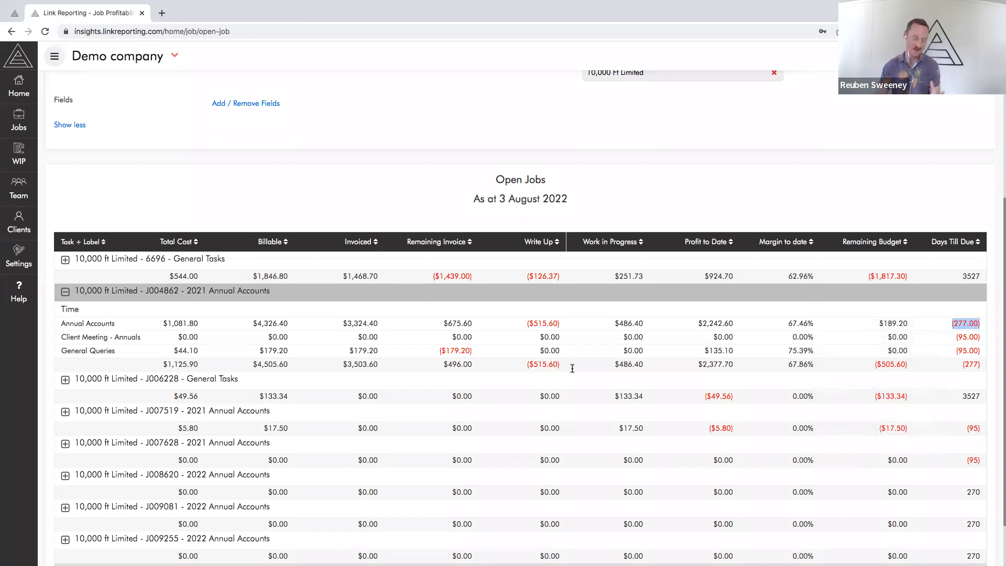
# Review the Client Meeting - Annuals task's estimated time and the General Queries task's remaining time within job J004862
pyautogui.hscroll(-3, 517, 352)
pyautogui.hscroll(-4, 517, 352)
pyautogui.hscroll(-1, 302, 341)
pyautogui.moveTo(196, 342); pyautogui.dragTo(210, 338)
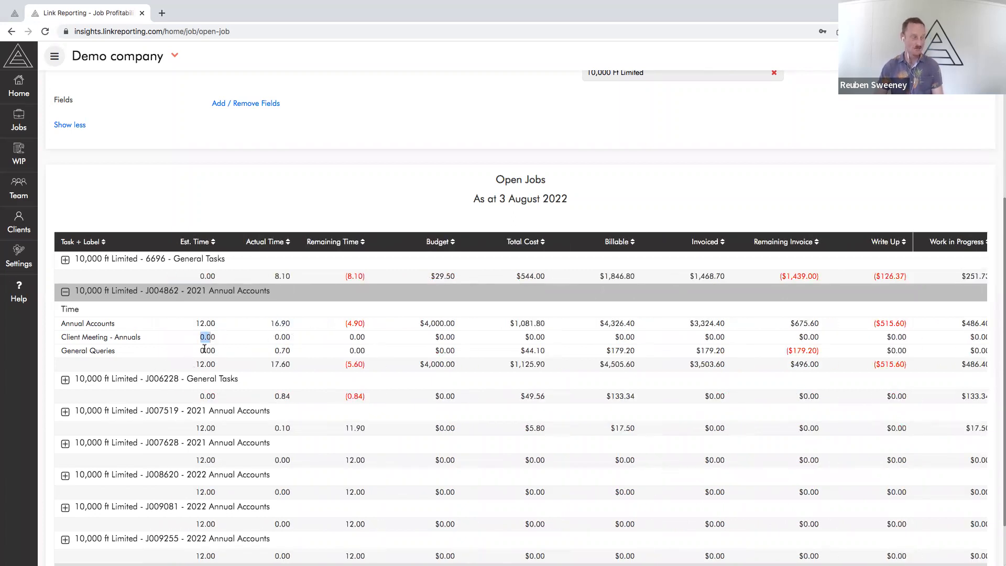
pyautogui.moveTo(348, 350); pyautogui.dragTo(367, 358)
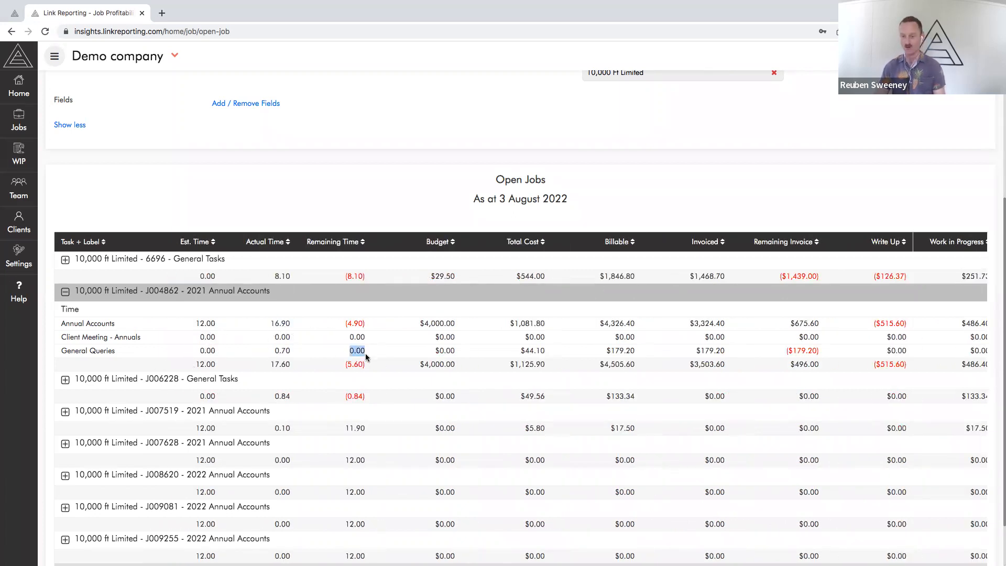
# Compare the expanded J004862 job's total profit to date, work in progress and invoiced amounts
pyautogui.hscroll(3, 476, 346)
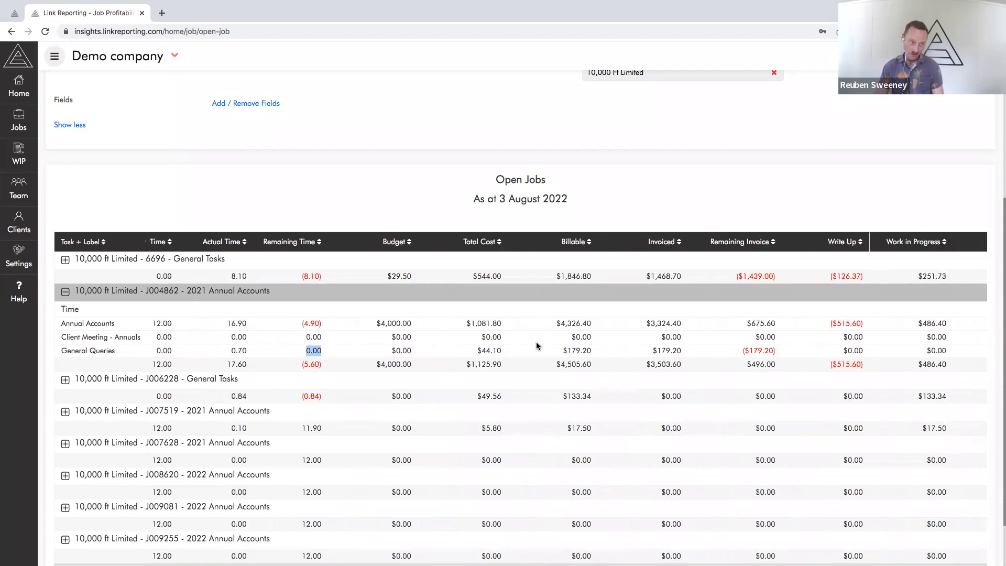
pyautogui.hscroll(3, 891, 359)
pyautogui.moveTo(834, 365); pyautogui.dragTo(890, 371)
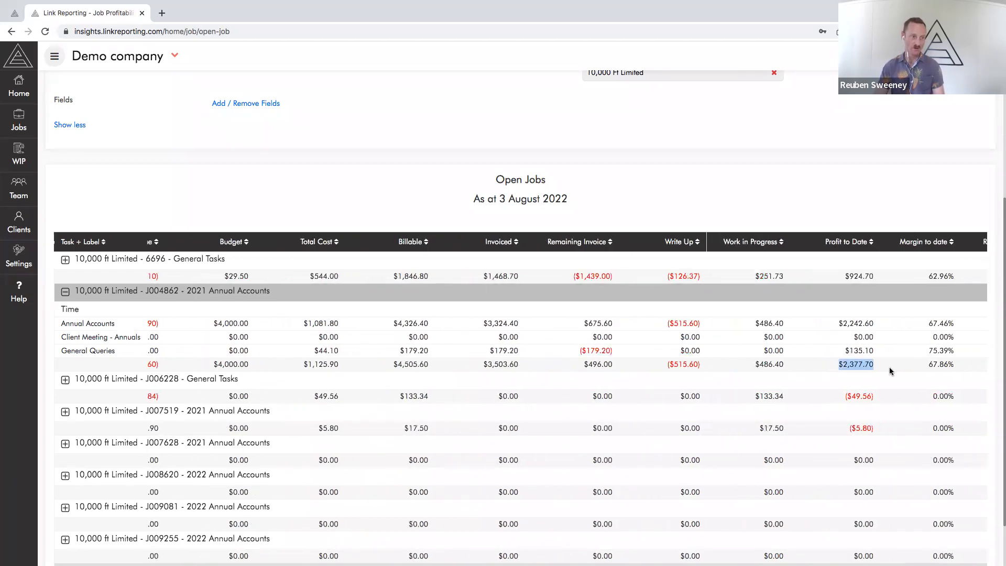
pyautogui.moveTo(754, 367); pyautogui.dragTo(789, 370)
pyautogui.hscroll(-1, 695, 352)
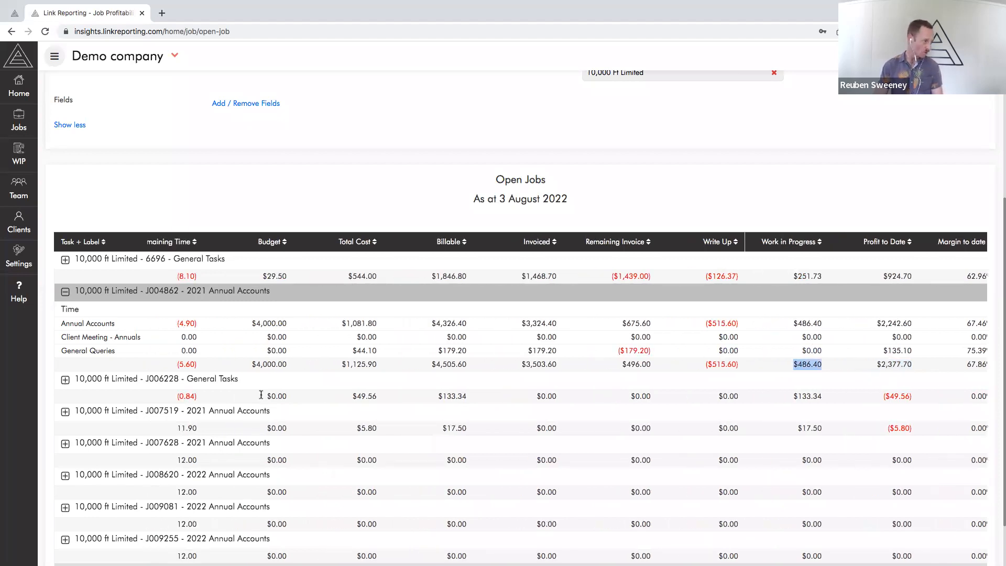
pyautogui.moveTo(514, 366); pyautogui.dragTo(566, 367)
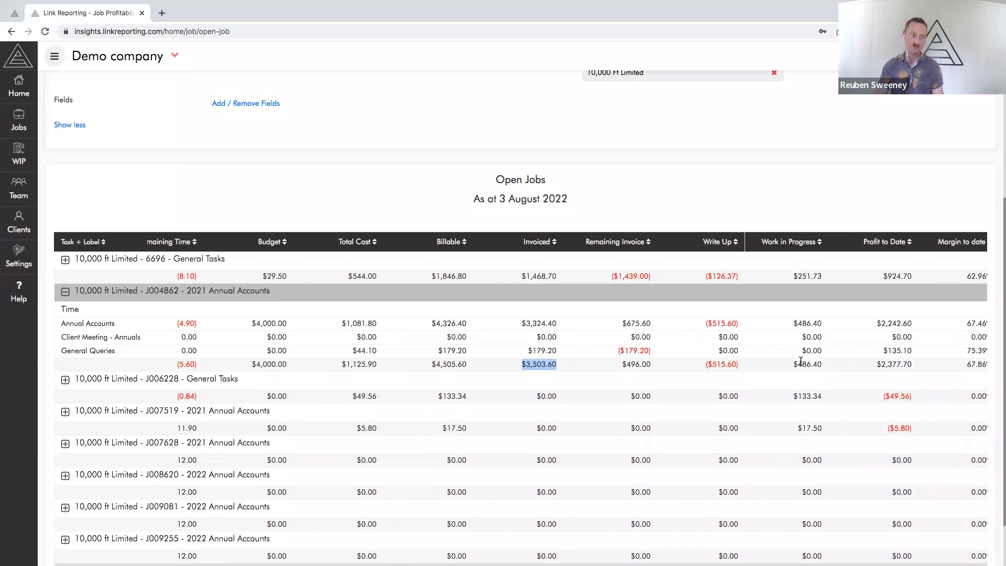
pyautogui.moveTo(790, 366); pyautogui.dragTo(833, 365)
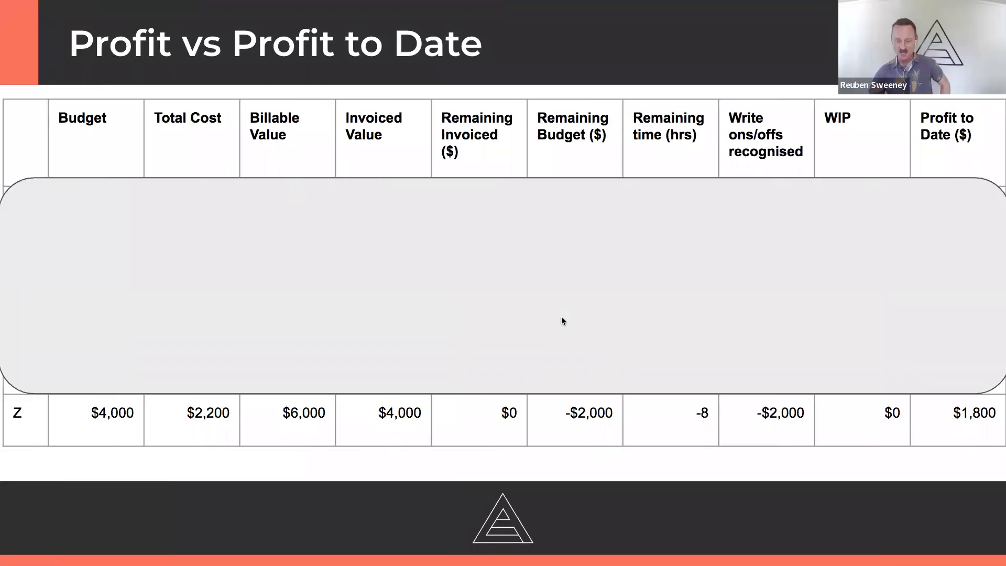
pyautogui.press('Right')
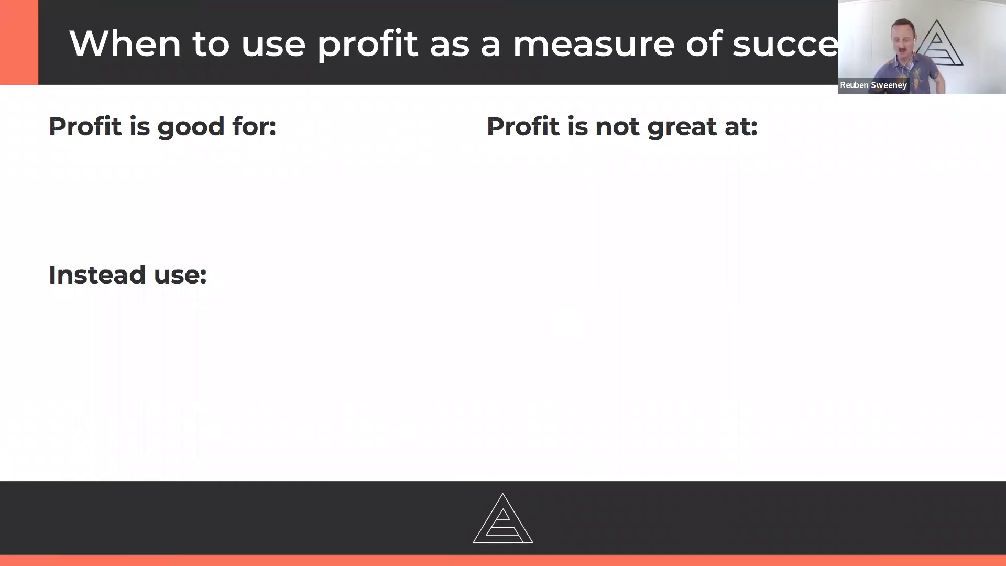
pyautogui.press('Right')
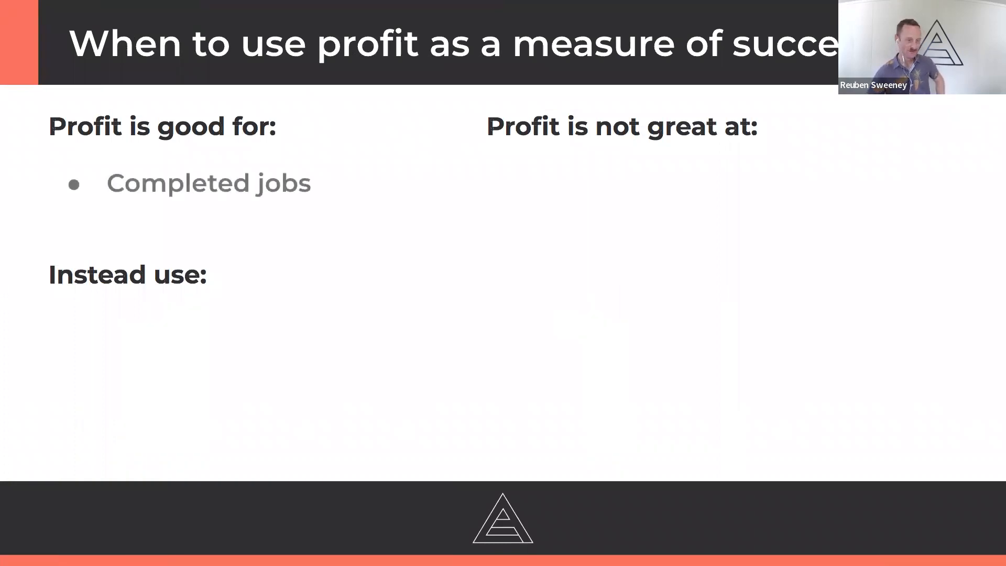
pyautogui.press('Right')
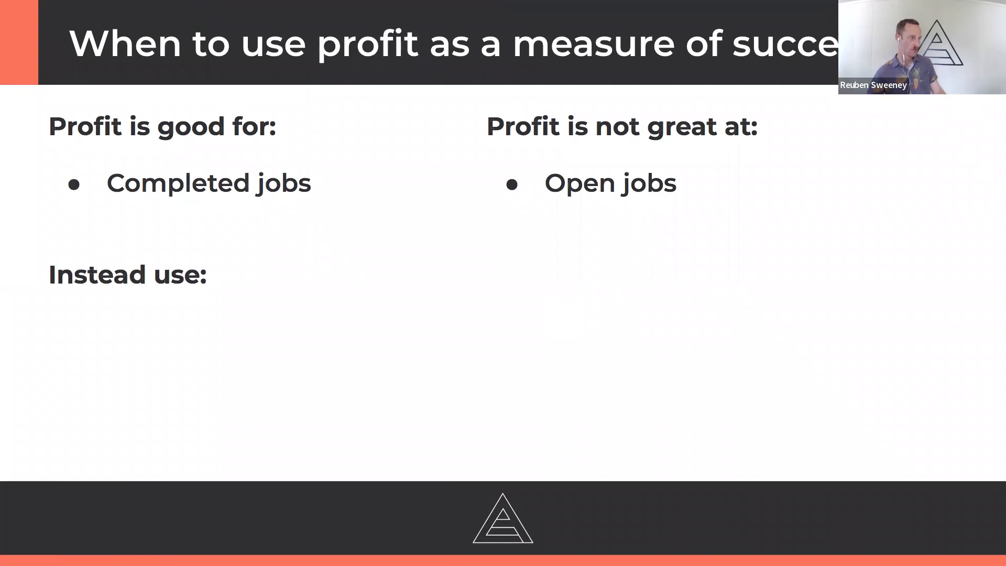
pyautogui.press('Right')
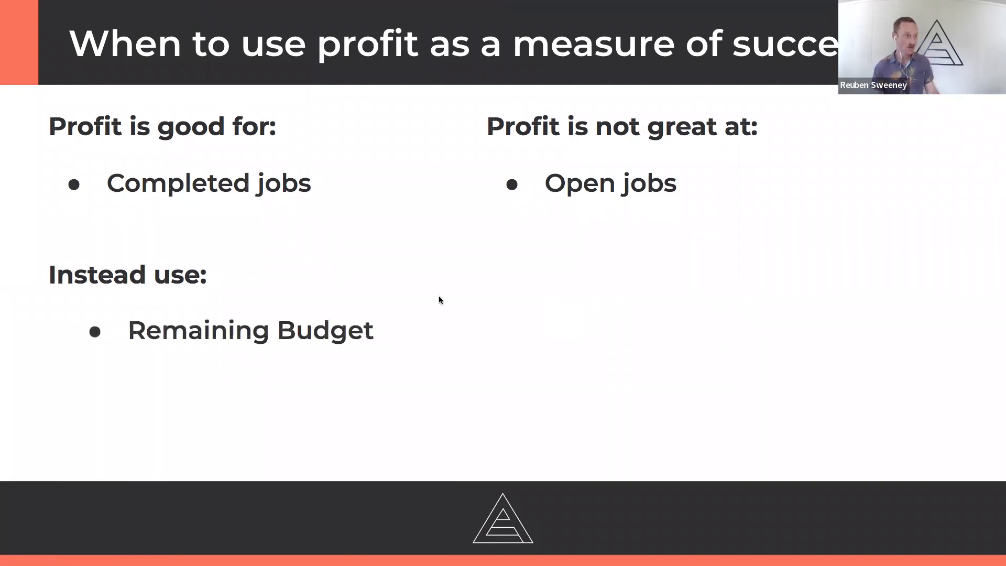
# Back in Link Reporting, collapse job J004862, compare its billable amount with its remaining budget, and check how Remaining Budget is calculated
pyautogui.hotkey('ctrl', 'Left')
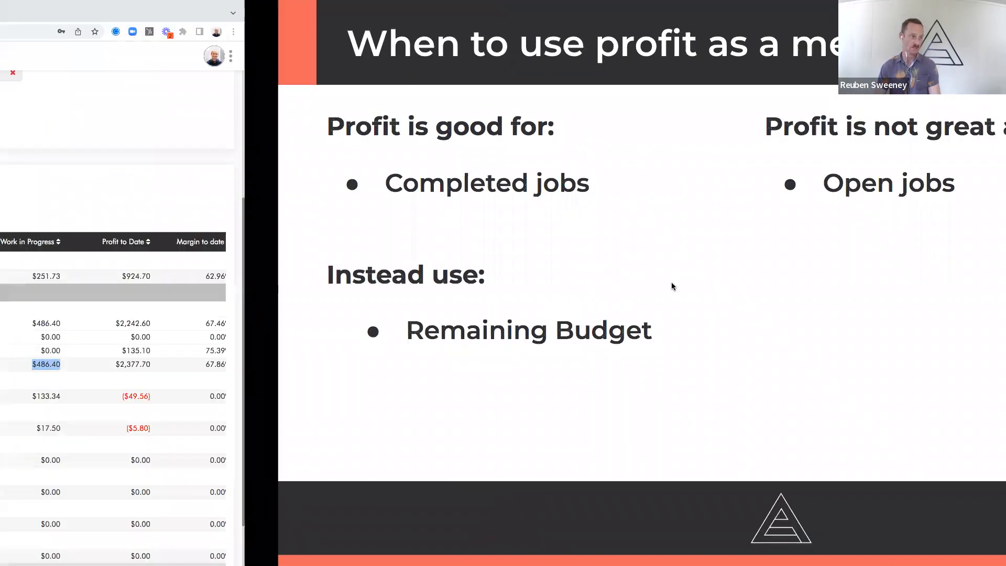
pyautogui.click(65, 294)
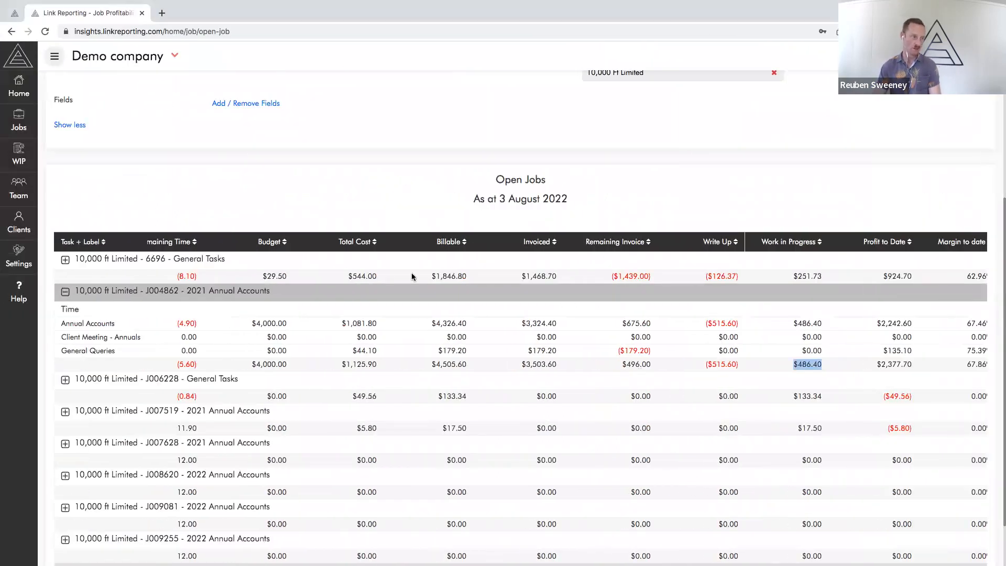
pyautogui.moveTo(399, 272); pyautogui.dragTo(436, 277)
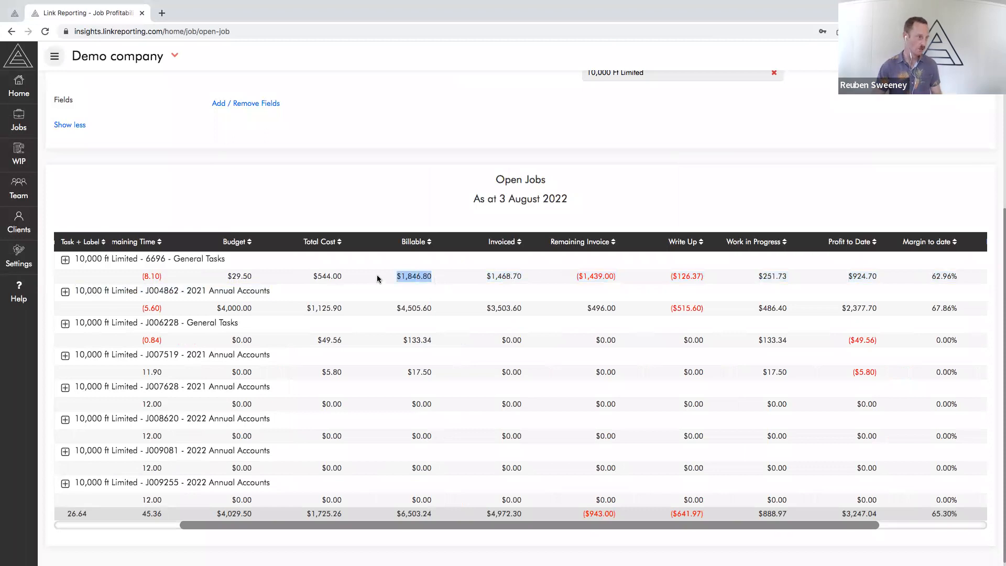
pyautogui.moveTo(398, 307); pyautogui.dragTo(434, 309)
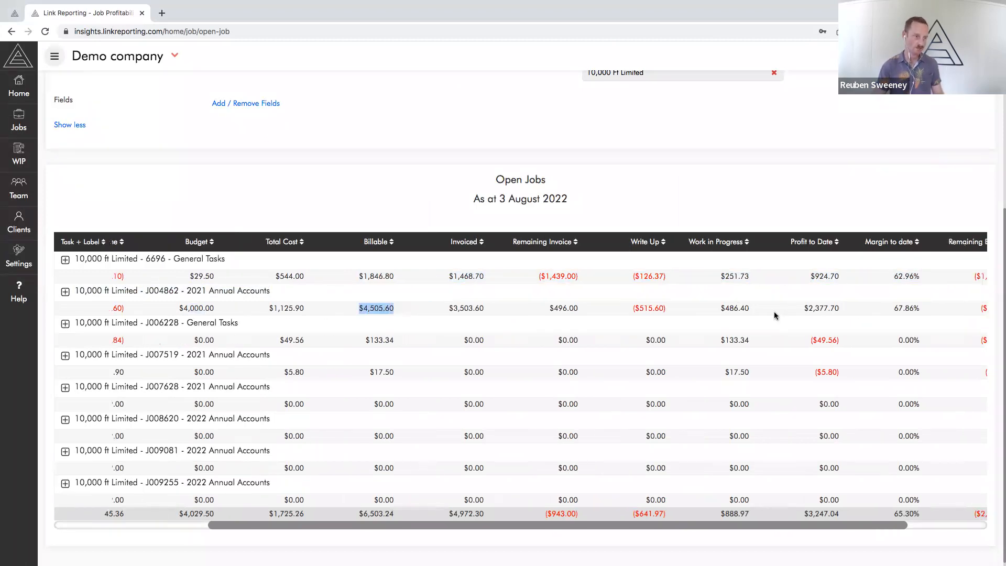
pyautogui.hscroll(5, 775, 314)
pyautogui.moveTo(894, 311); pyautogui.dragTo(937, 310)
pyautogui.moveTo(903, 252)
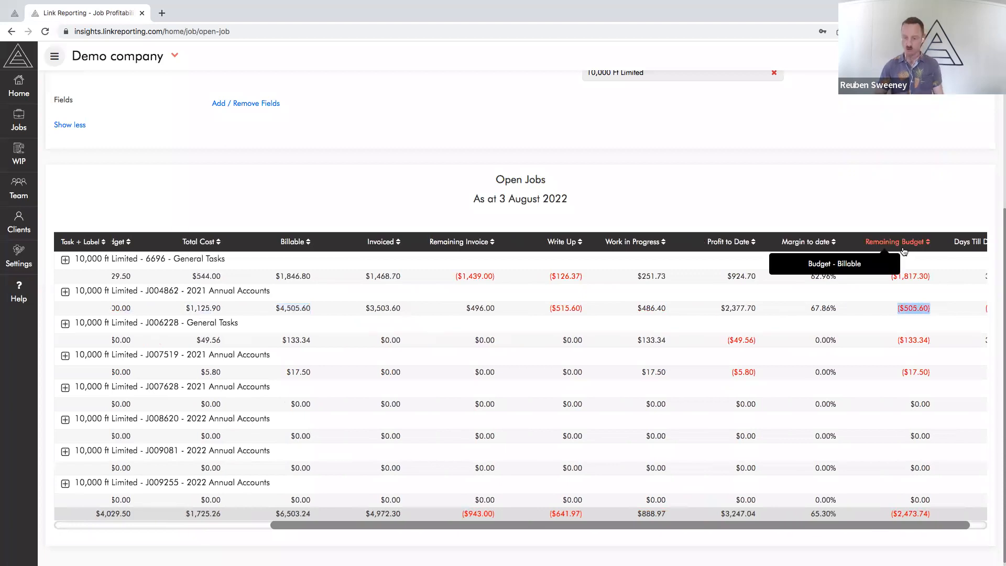
# Switch to the profit-measure presentation slide and reveal the Remaining time and WIP balance points
pyautogui.scroll(4, 629, 246)
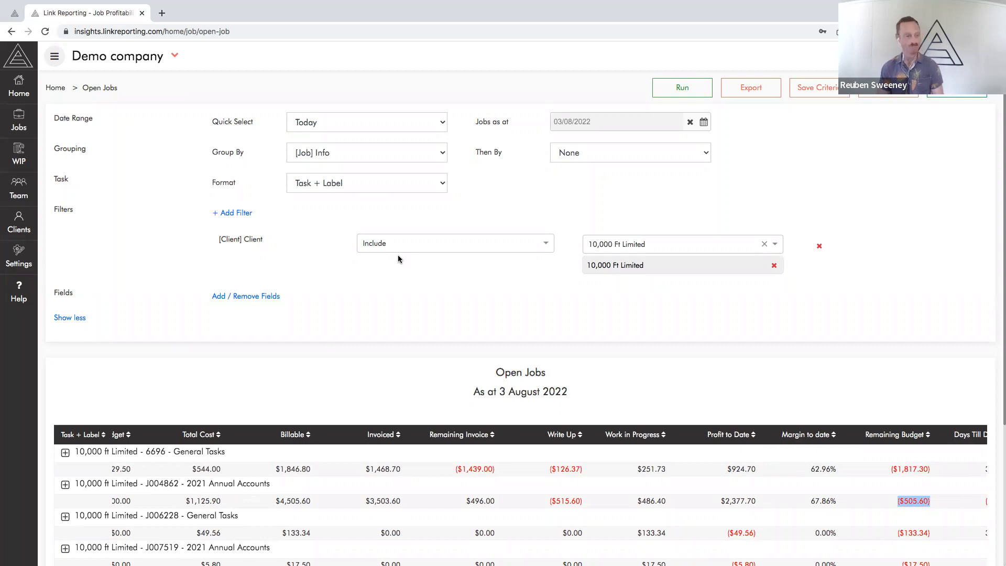
pyautogui.hotkey('ctrl', 'Right')
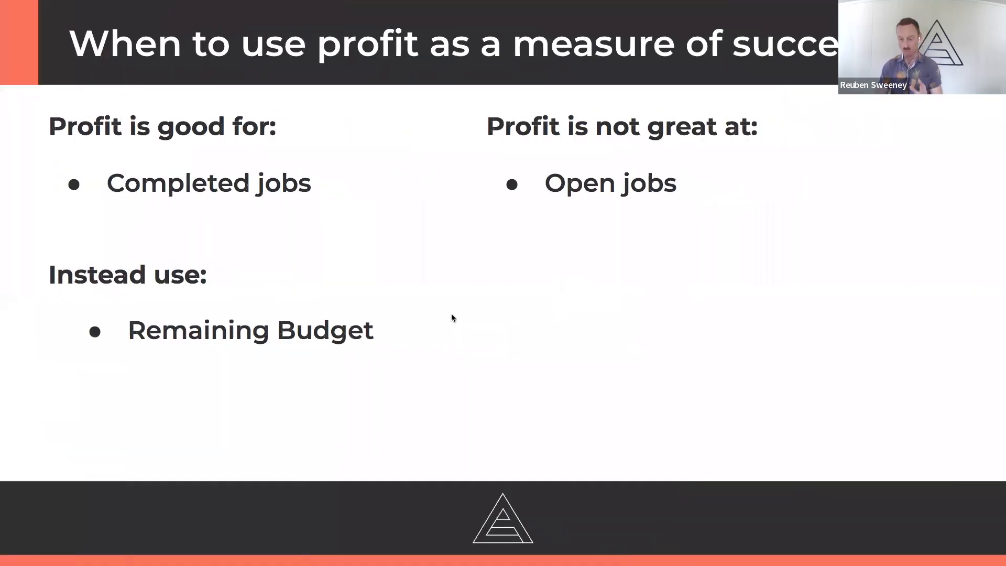
pyautogui.press('Right')
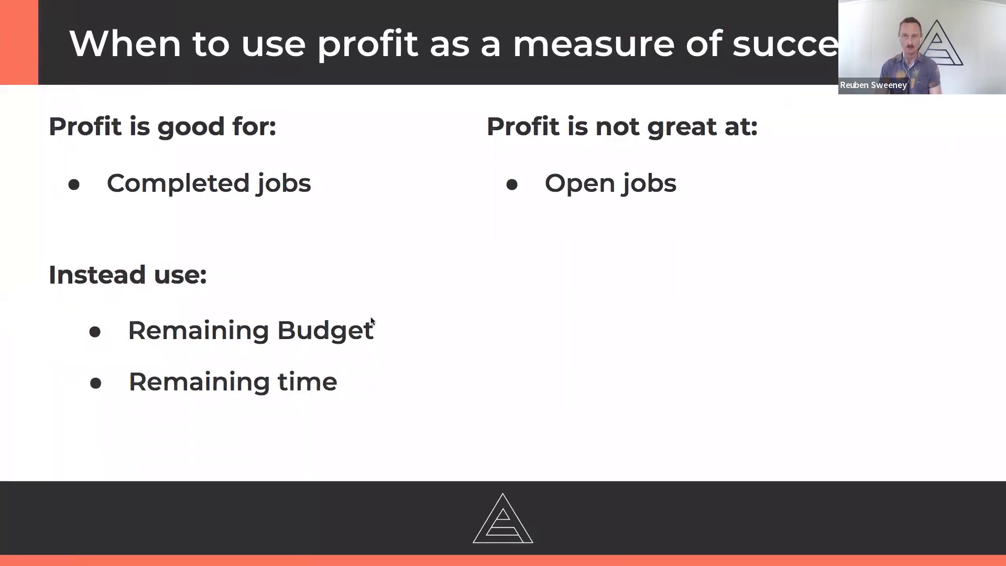
pyautogui.press('Right')
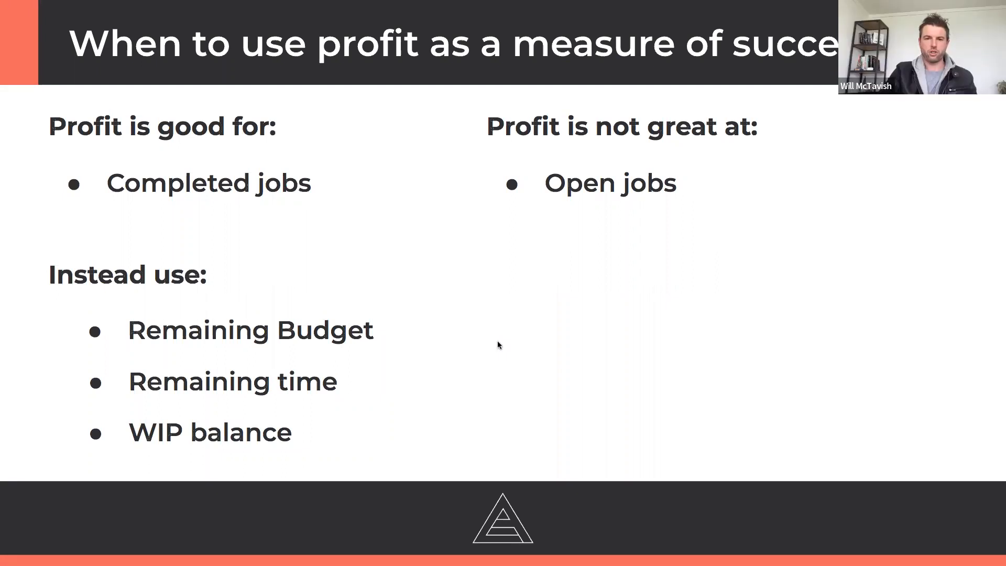
# Switch to Xero Practice Manager and view the beginning of the Profit on Completed Jobs Report
pyautogui.hotkey('ctrl', 'Left')
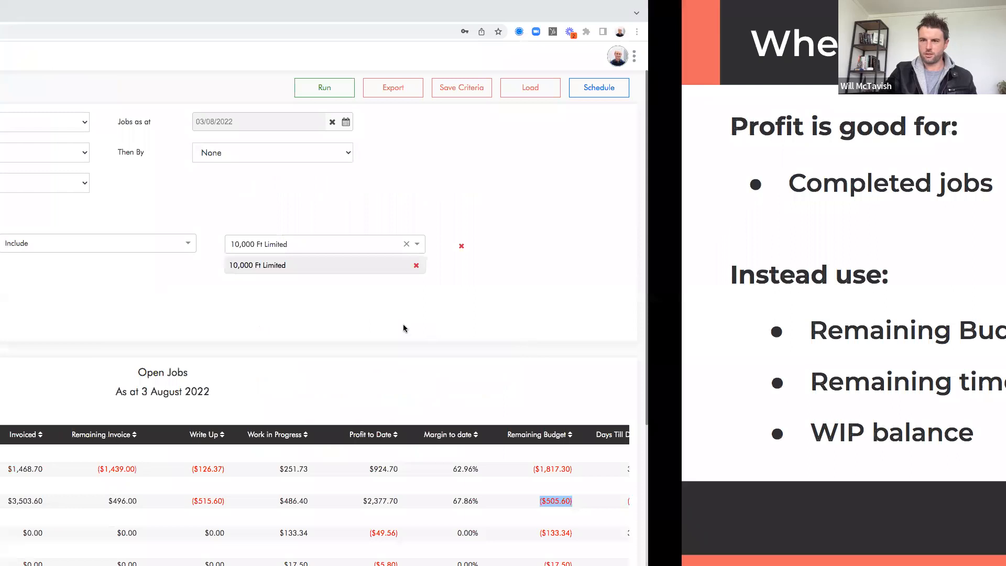
pyautogui.scroll(-3, 403, 328)
pyautogui.hotkey('ctrl', 'Right')
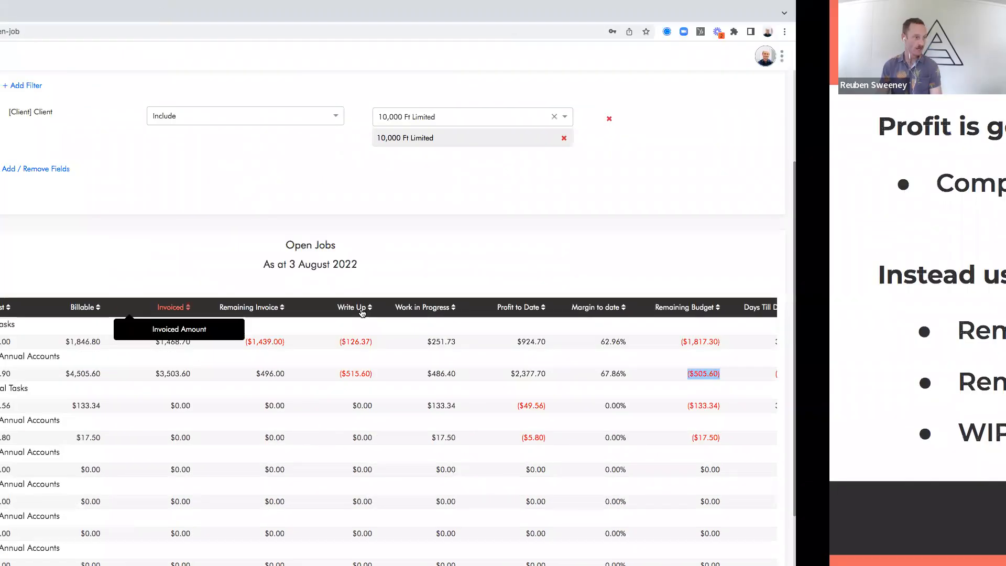
pyautogui.hotkey('ctrl', 'Right')
pyautogui.hotkey('ctrl', 'Left')
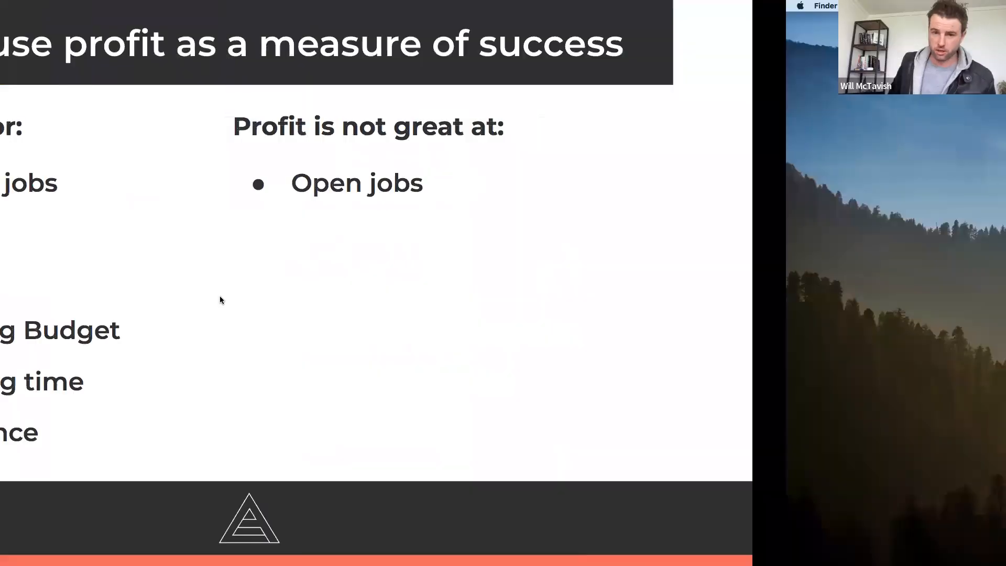
pyautogui.hotkey('ctrl', 'Left')
pyautogui.hotkey('ctrl', 'Left')
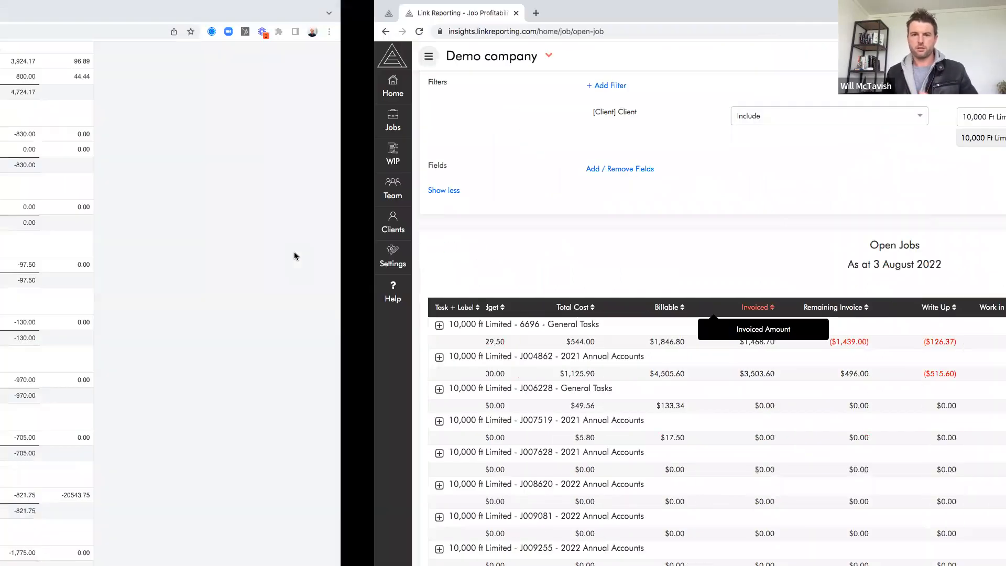
pyautogui.scroll(5, 80, 336)
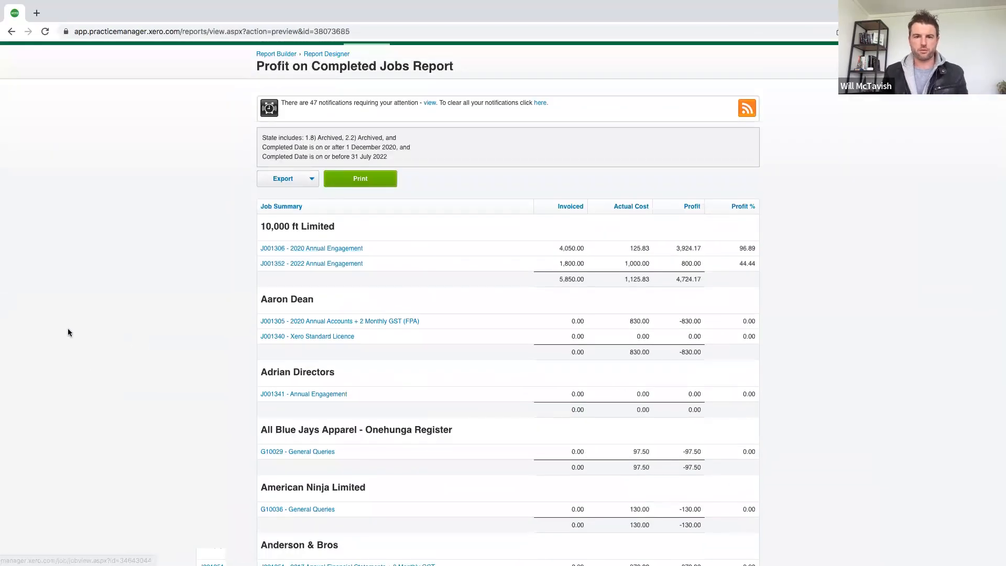
# Back in Link Reporting, expand job J004862 - 2021 Annual Accounts and check the Annual Accounts task's budget
pyautogui.hotkey('ctrl', 'Right')
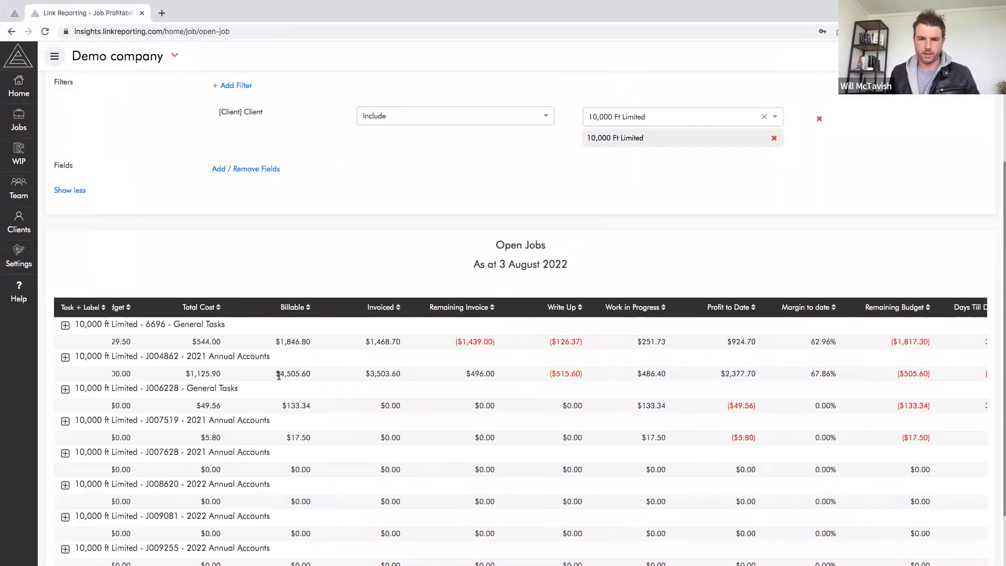
pyautogui.hscroll(-3, 279, 375)
pyautogui.moveTo(334, 375); pyautogui.dragTo(385, 377)
pyautogui.click(65, 358)
pyautogui.scroll(-2, 388, 315)
pyautogui.hscroll(-1, 388, 315)
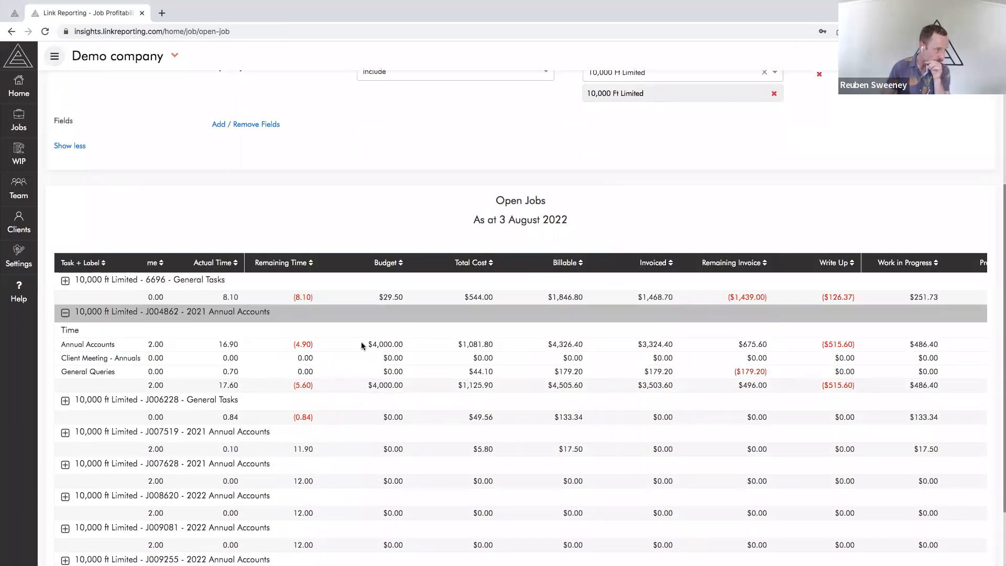
pyautogui.moveTo(361, 345); pyautogui.dragTo(419, 346)
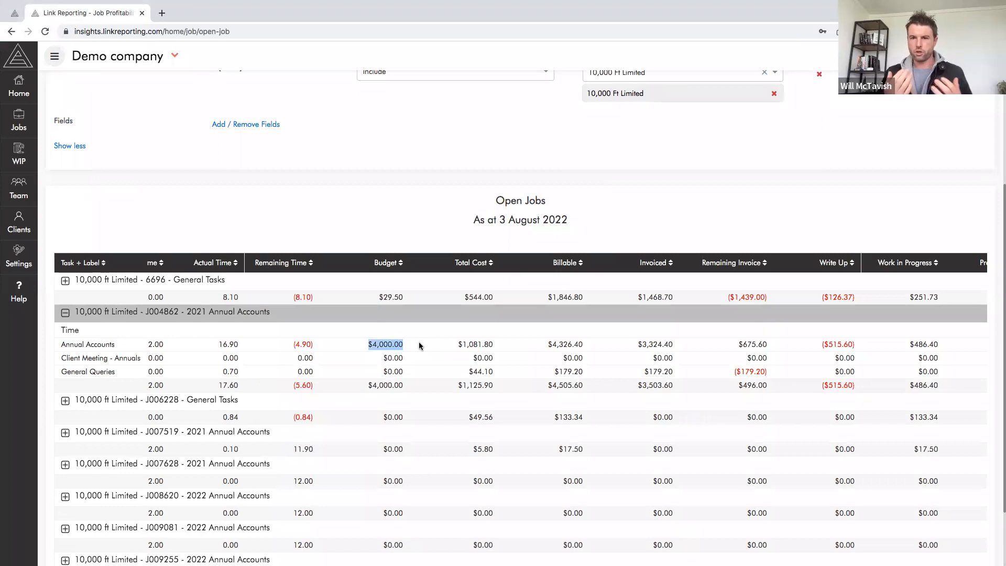
# Switch to Xero Practice Manager and enter 4000 as the budget of job J001306 - 2020 Annual Engagement
pyautogui.hotkey('ctrl', 'Left')
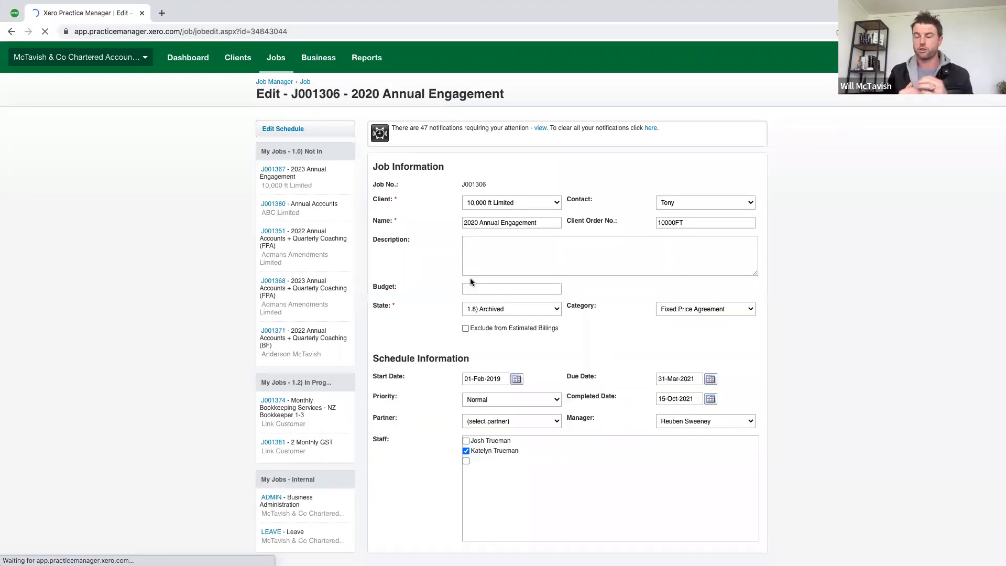
pyautogui.click(472, 290)
pyautogui.write('4000')
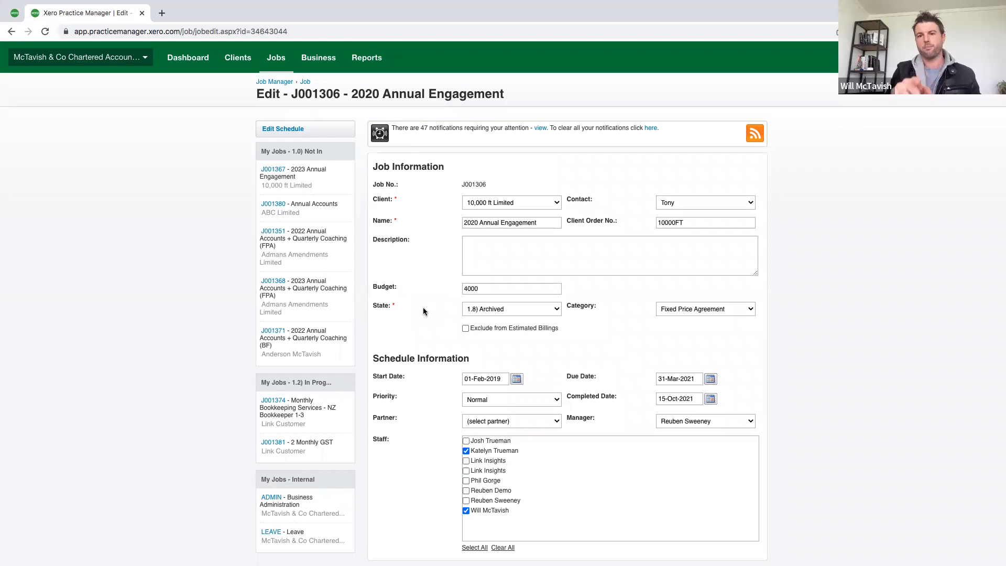
pyautogui.click(478, 291)
pyautogui.doubleClick(465, 289)
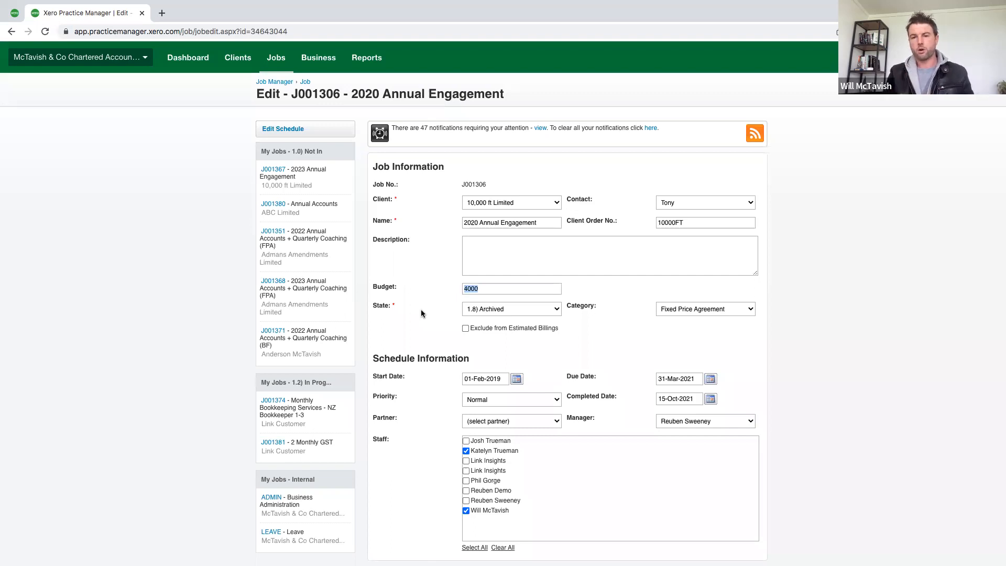
# Return to Link Reporting and compare the Annual Accounts task's estimated time with its budget in job J004862
pyautogui.hotkey('ctrl', 'Right')
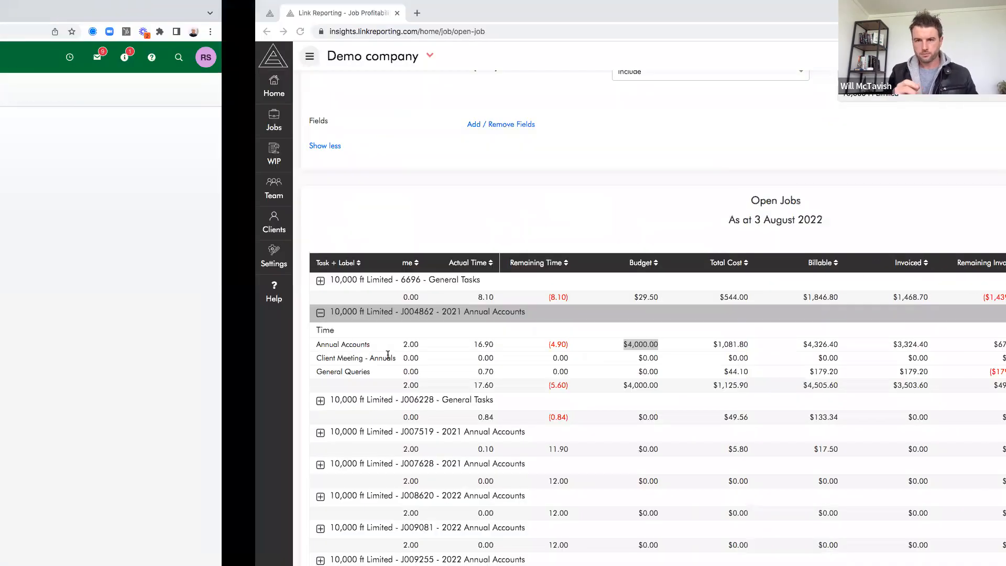
pyautogui.scroll(-2, 348, 204)
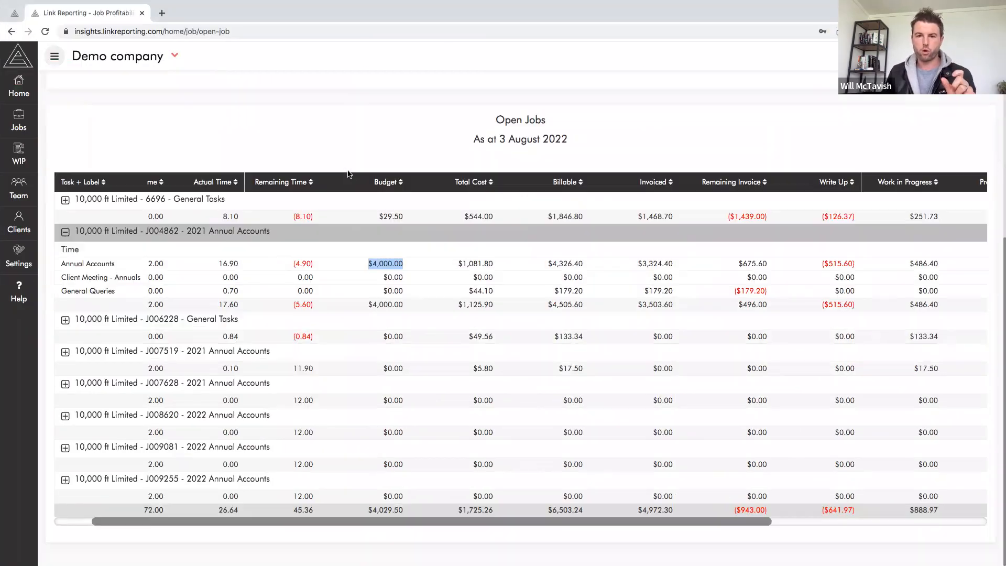
pyautogui.scroll(1, 348, 174)
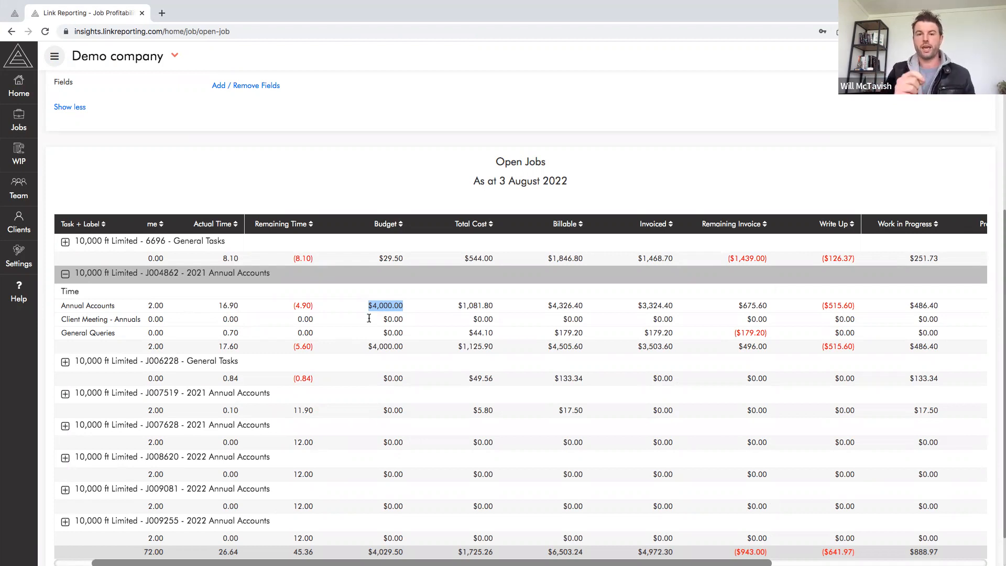
pyautogui.moveTo(141, 309); pyautogui.dragTo(176, 312)
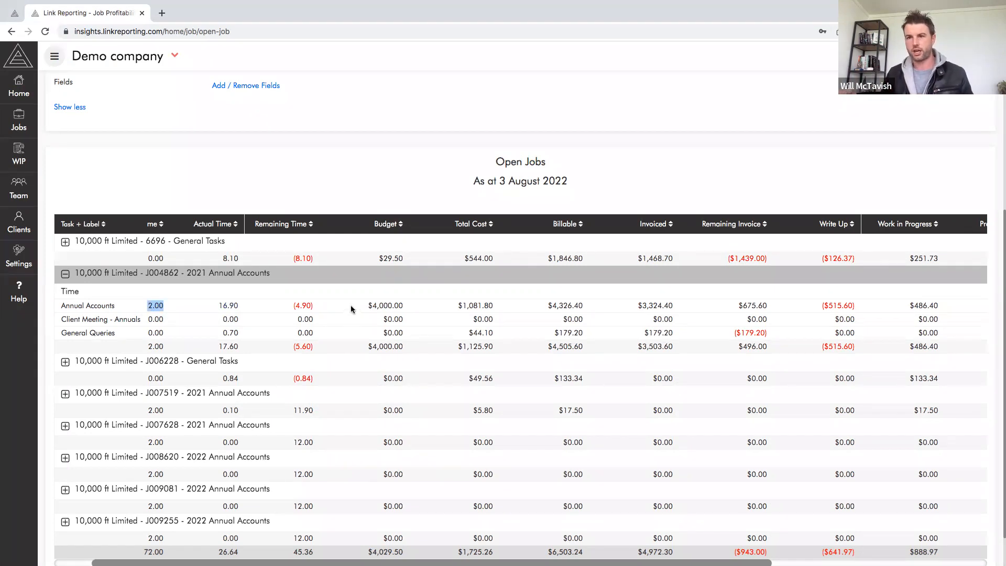
pyautogui.moveTo(360, 309); pyautogui.dragTo(410, 307)
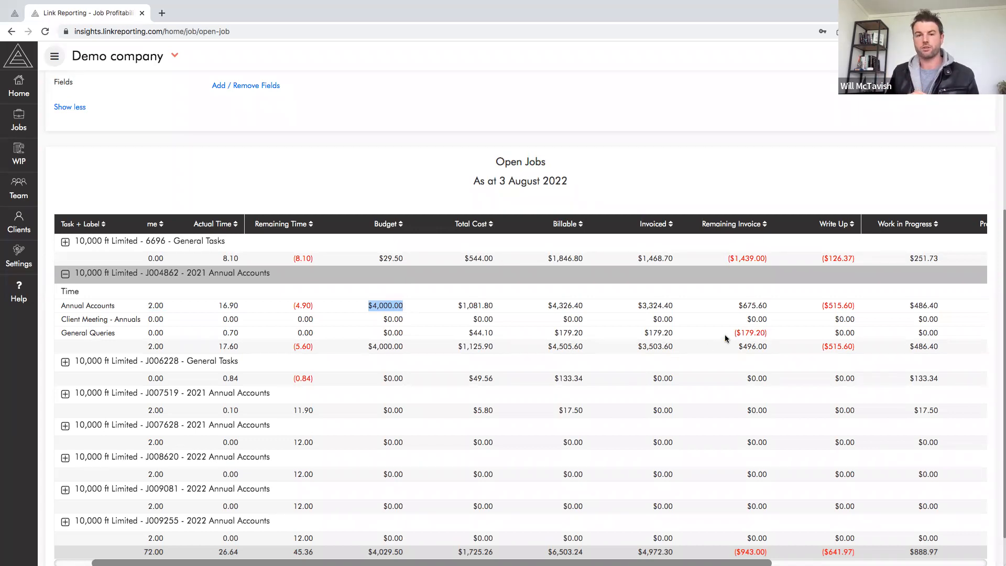
# Check the General Queries task's remaining invoice and the Annual Accounts task's remaining budget in job J004862
pyautogui.moveTo(728, 335); pyautogui.dragTo(780, 336)
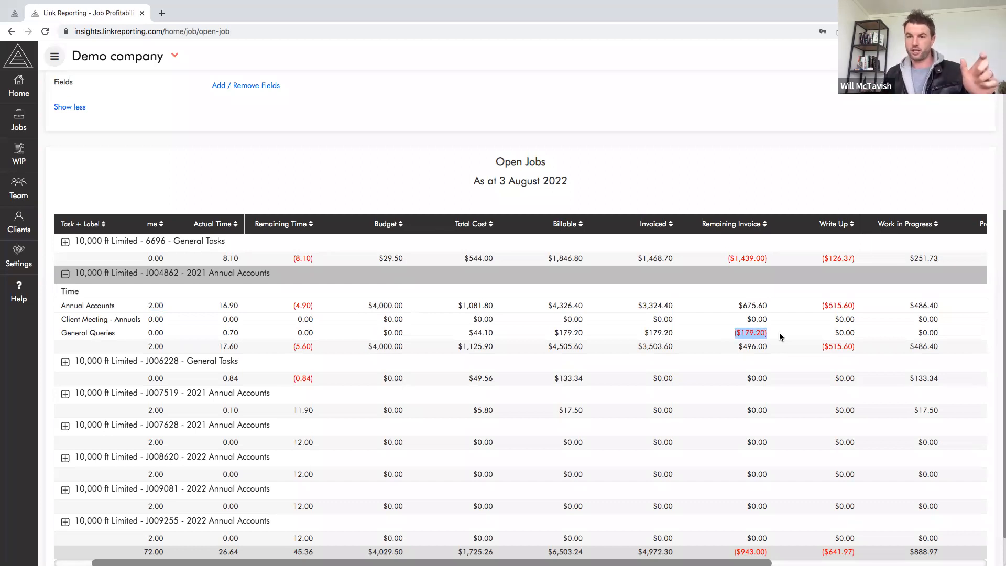
pyautogui.hscroll(5, 813, 333)
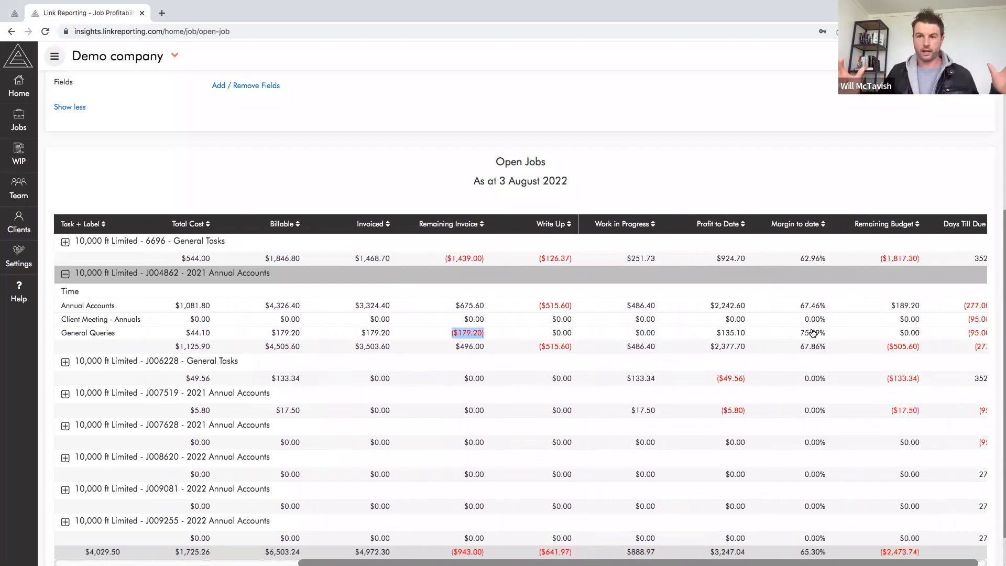
pyautogui.moveTo(883, 306); pyautogui.dragTo(914, 307)
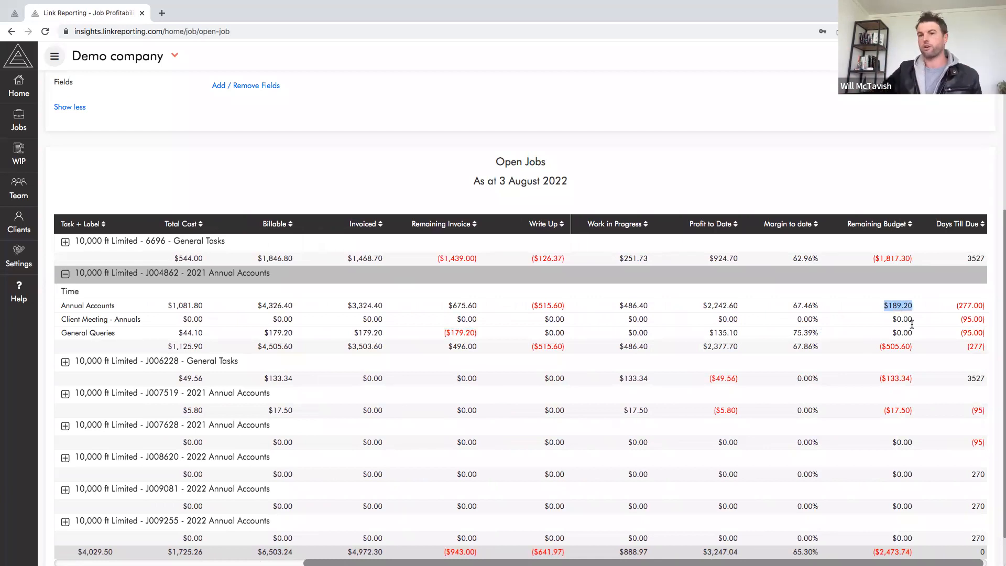
pyautogui.hscroll(-2, 863, 325)
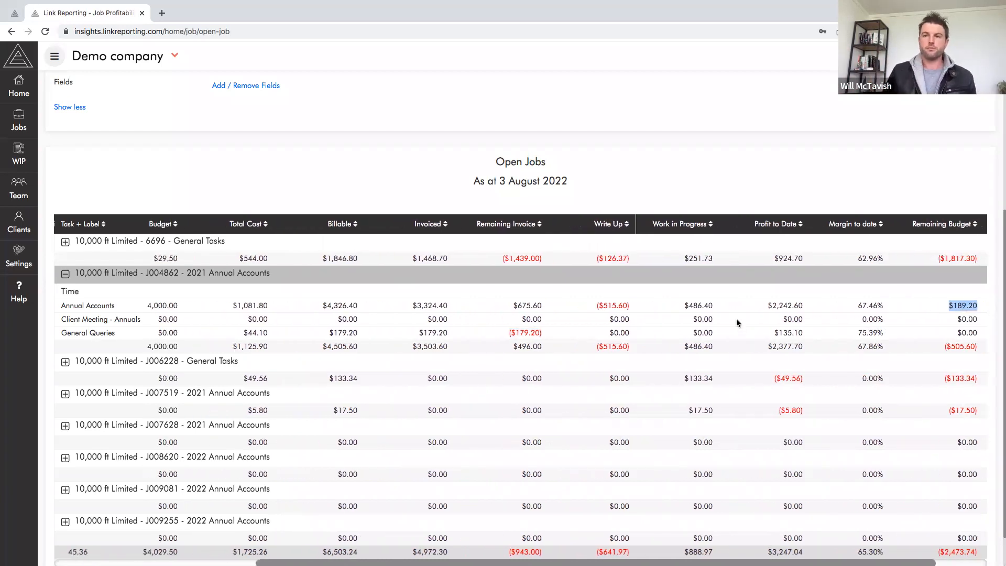
pyautogui.click(737, 319)
# Collapse job J004862 - 2021 Annual Accounts and check its job-level budget
pyautogui.hscroll(-5, 737, 319)
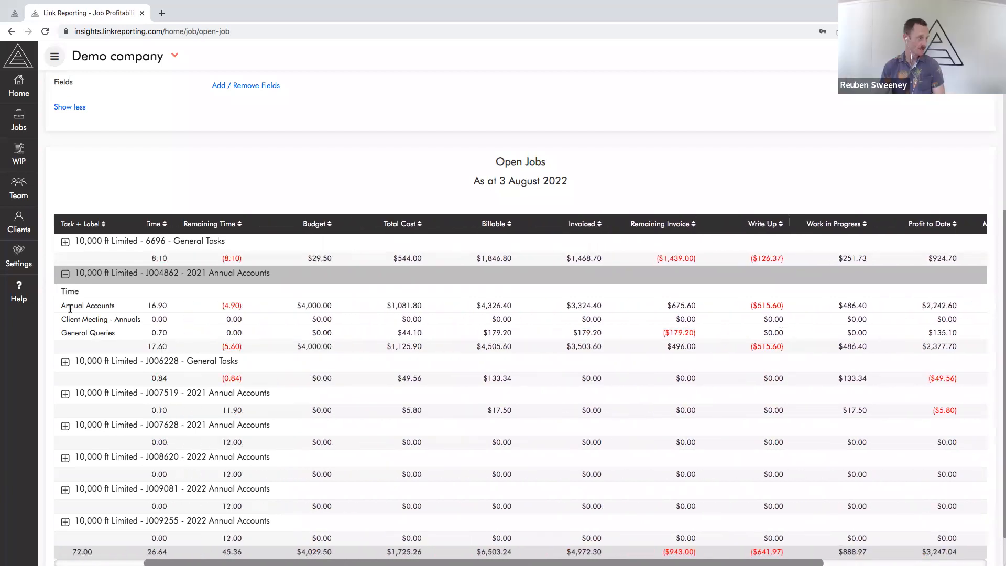
pyautogui.click(366, 293)
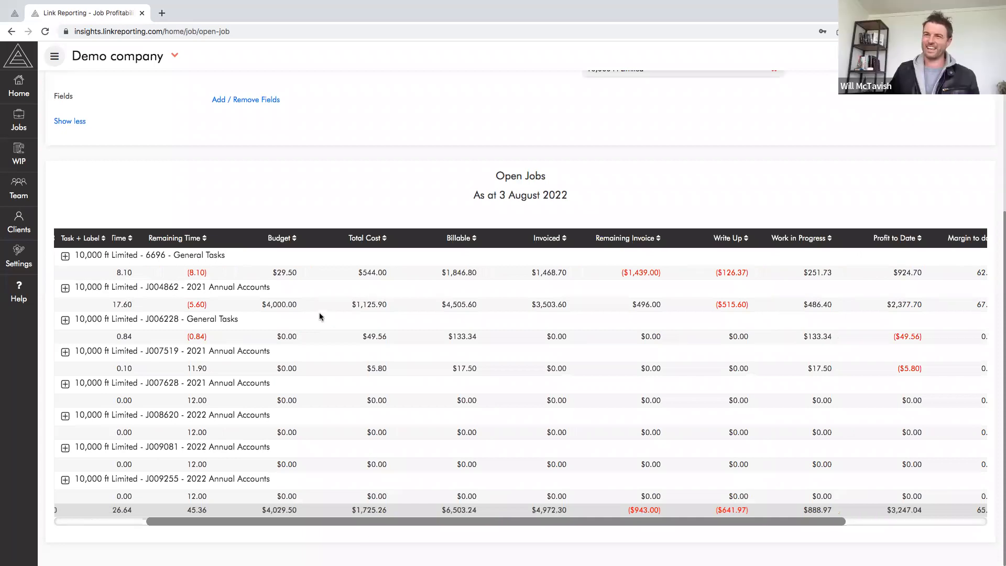
pyautogui.moveTo(256, 305); pyautogui.dragTo(322, 310)
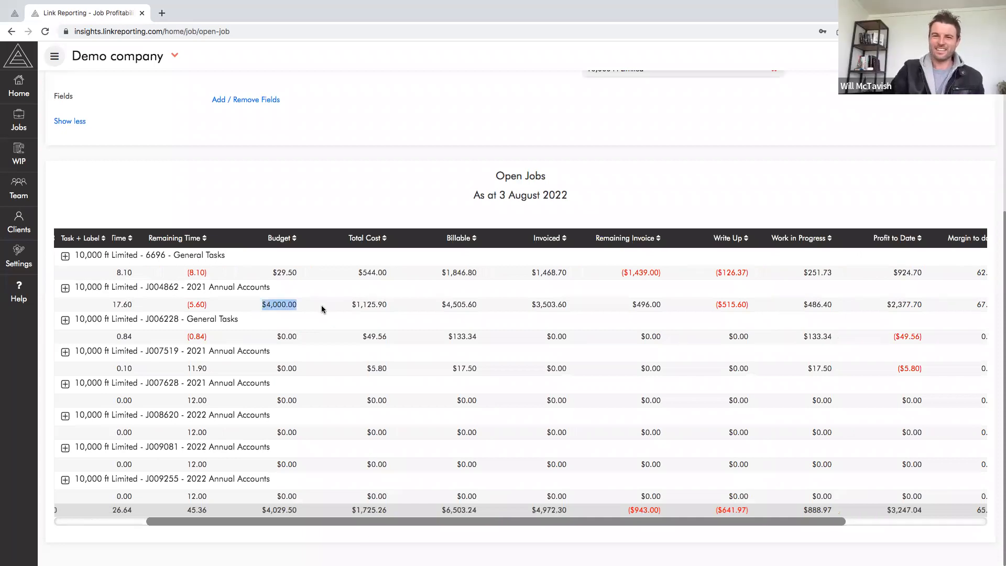